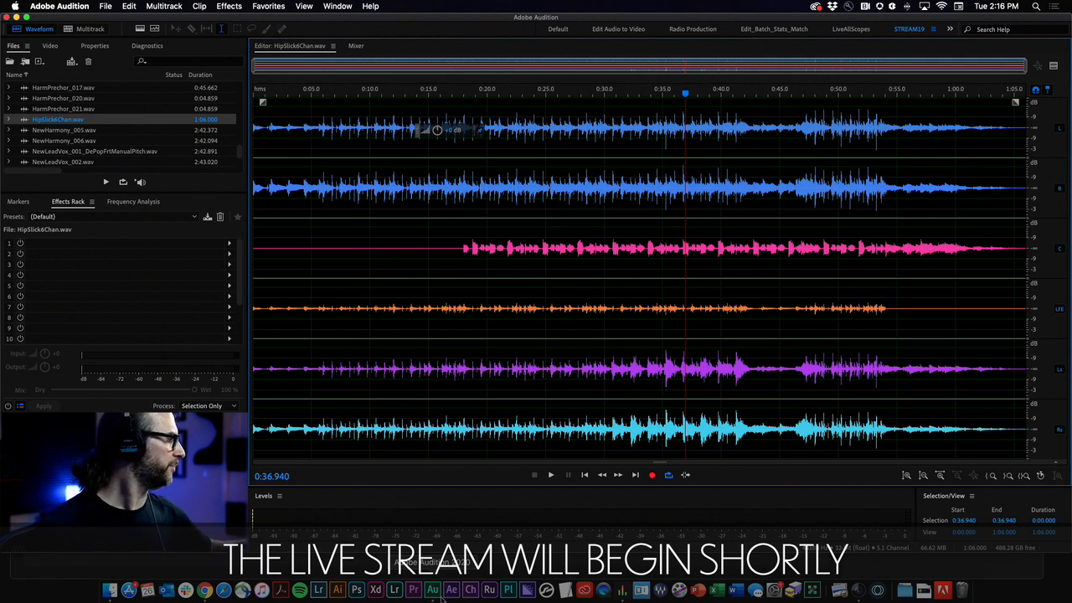
# Return the playhead to the start and add an Analog Delay to the first effects rack slot of HipSlick6Chan.wav
pyautogui.press('Home')
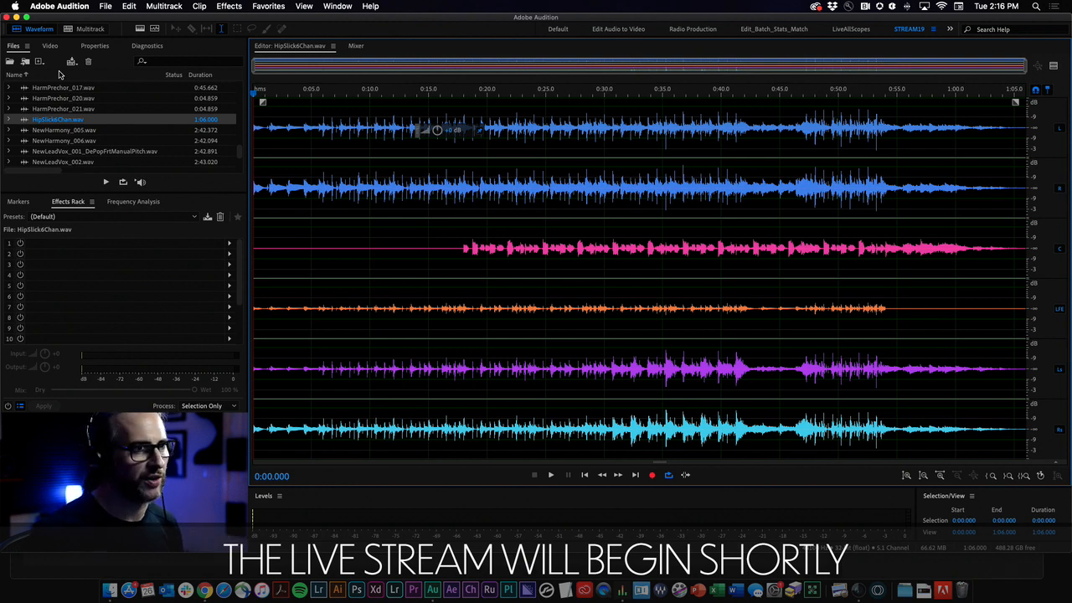
pyautogui.click(230, 243)
pyautogui.moveTo(289, 296)
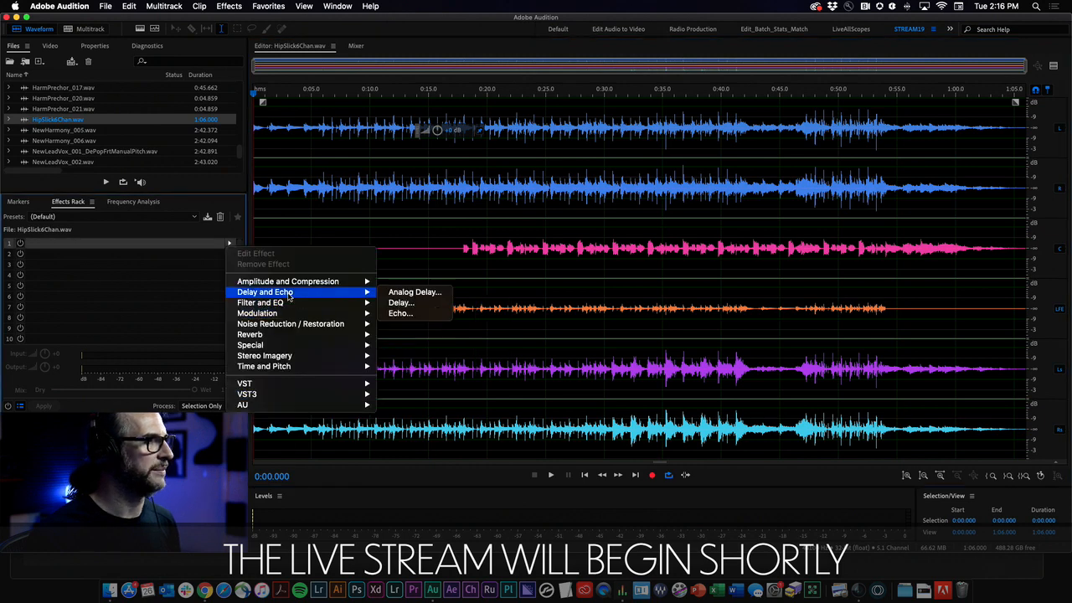
pyautogui.click(414, 292)
pyautogui.moveTo(505, 181); pyautogui.dragTo(621, 182)
# Check the input and output device assignments in the Audio Channel Mapping preferences, leaving them as they are
pyautogui.click(72, 6)
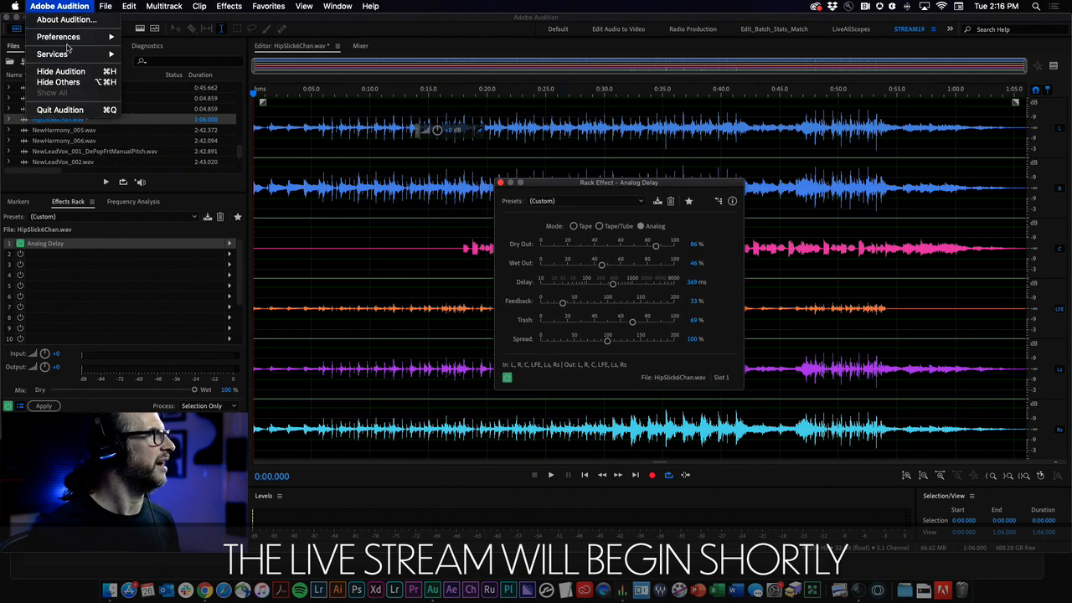
pyautogui.moveTo(68, 39)
pyautogui.click(197, 66)
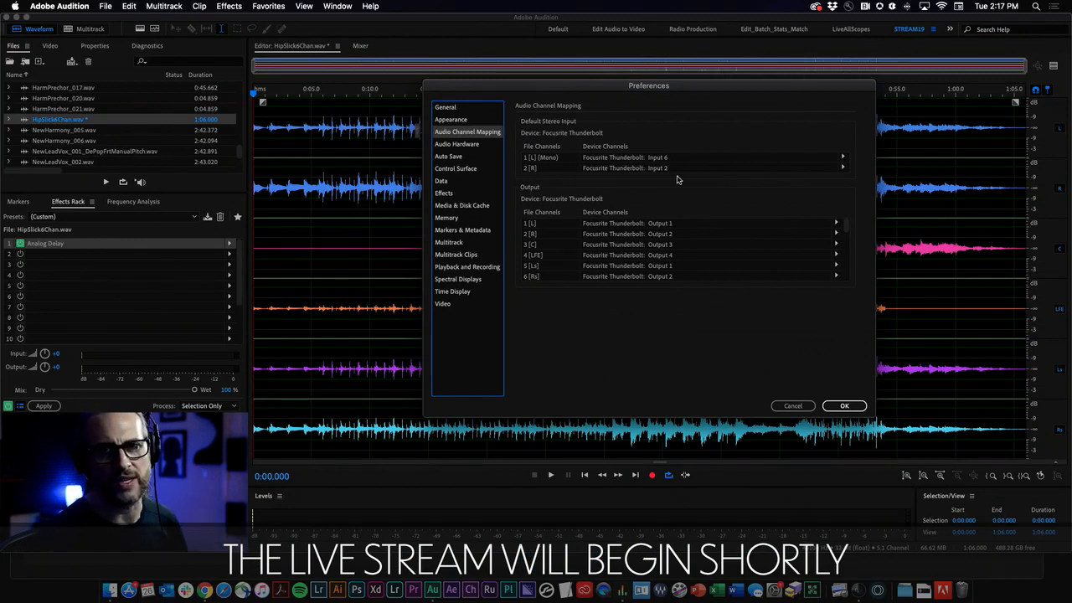
pyautogui.click(789, 407)
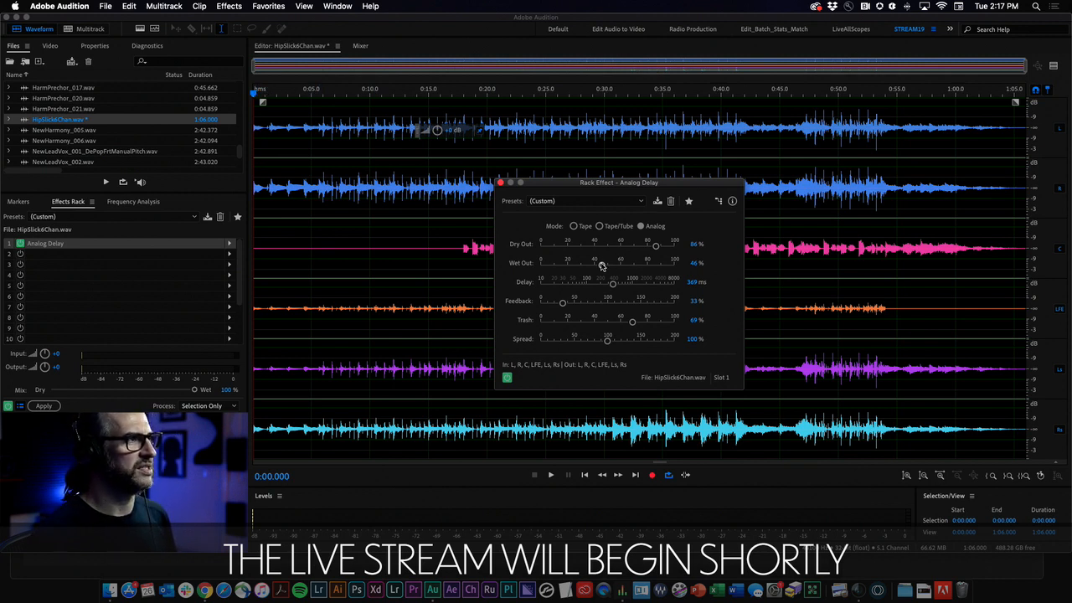
# Set the Analog Delay's Wet Out to 27 % and preview the file, comparing it with the effect bypassed
pyautogui.moveTo(601, 266); pyautogui.dragTo(576, 265)
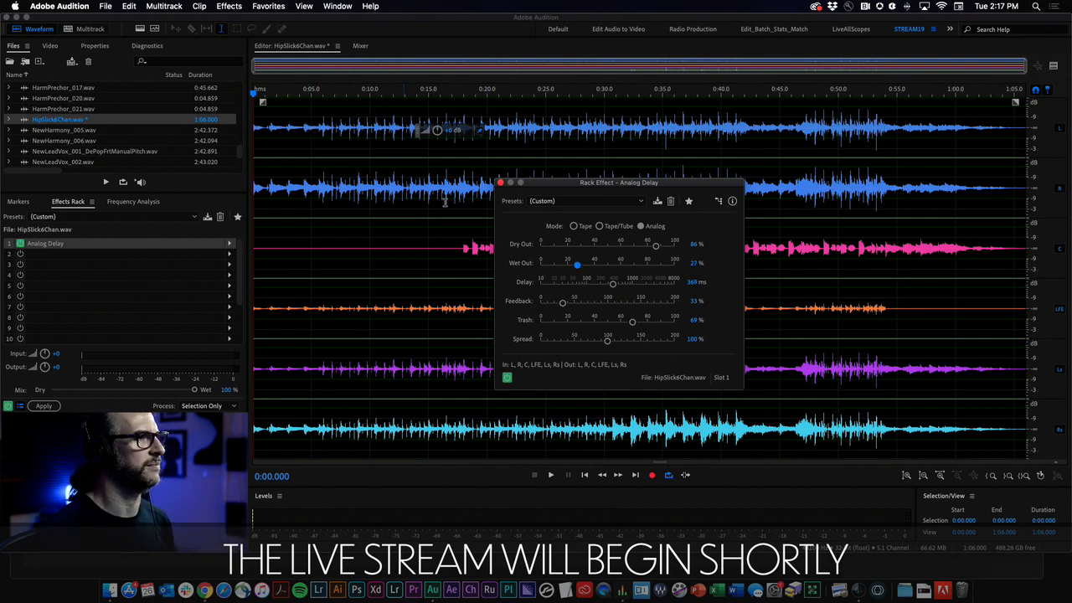
pyautogui.press('space')
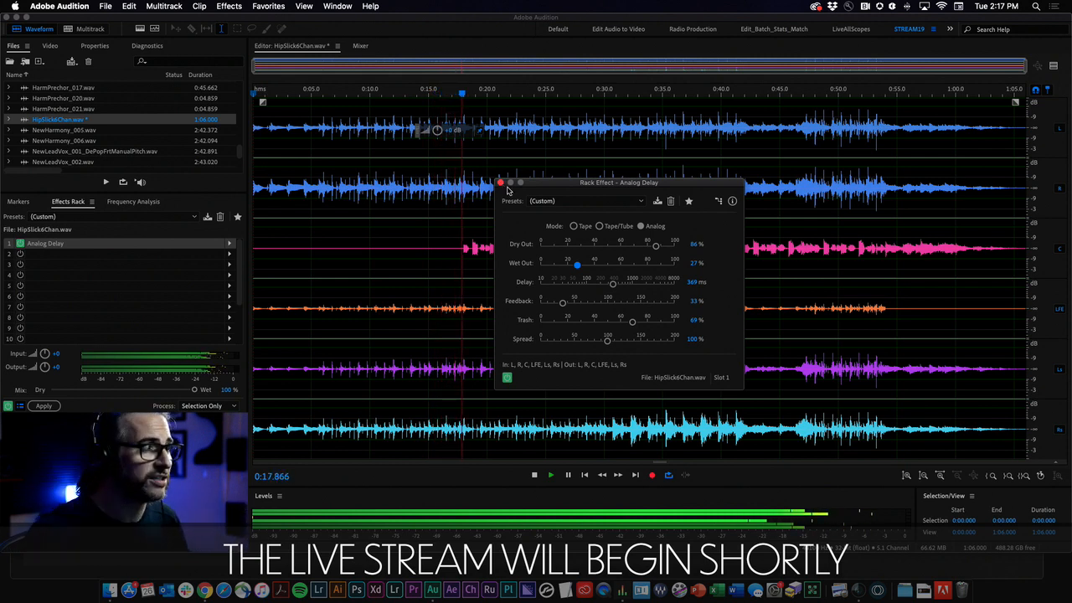
pyautogui.click(506, 378)
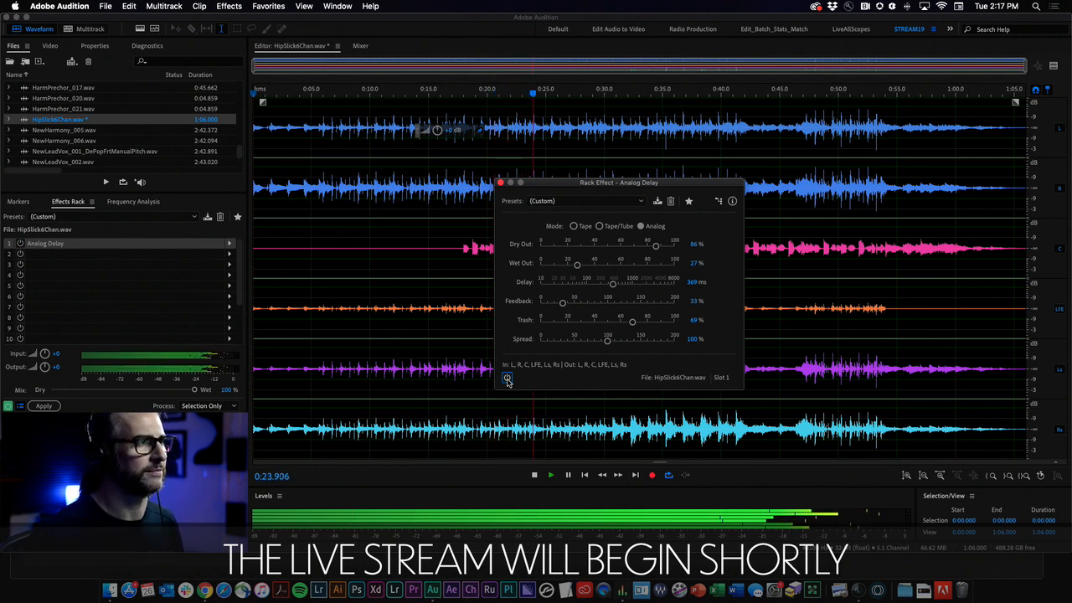
pyautogui.click(506, 378)
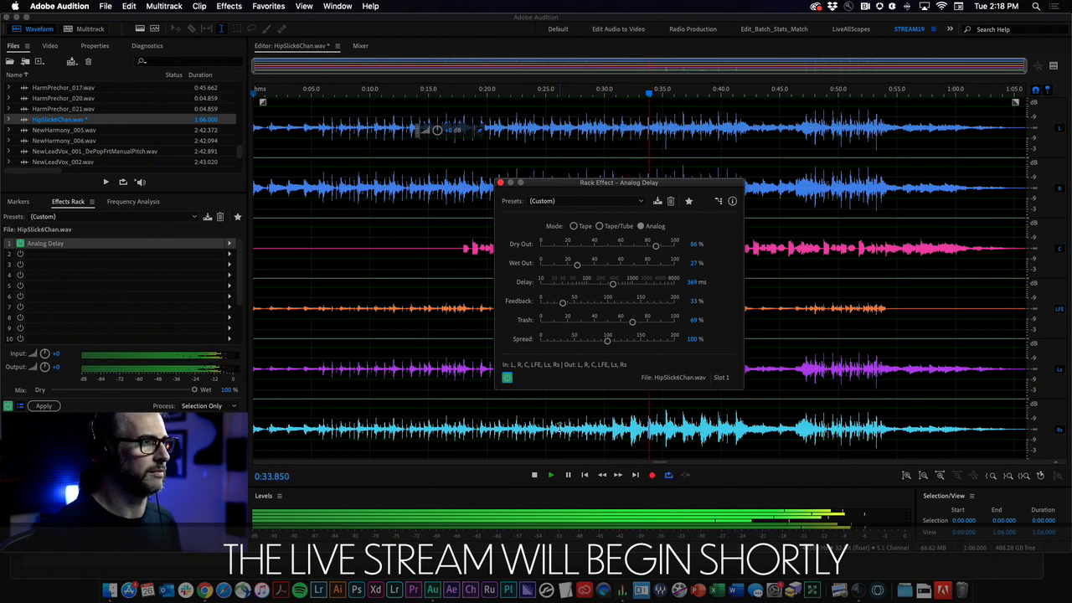
pyautogui.press('space')
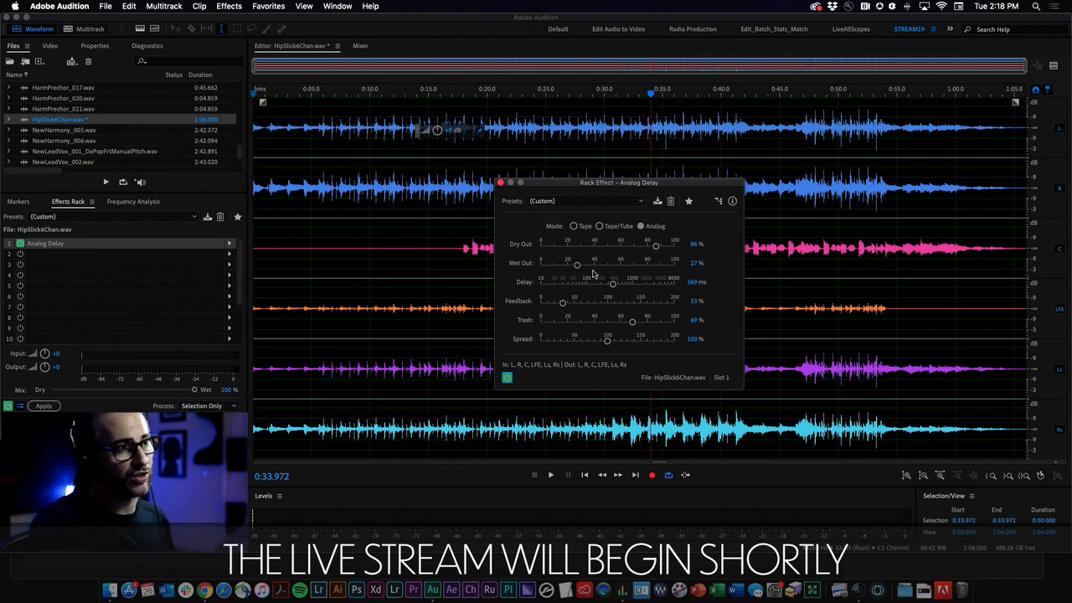
# Apply the effects rack to all six channels and play the processed file from about 0:05.5
pyautogui.click(40, 406)
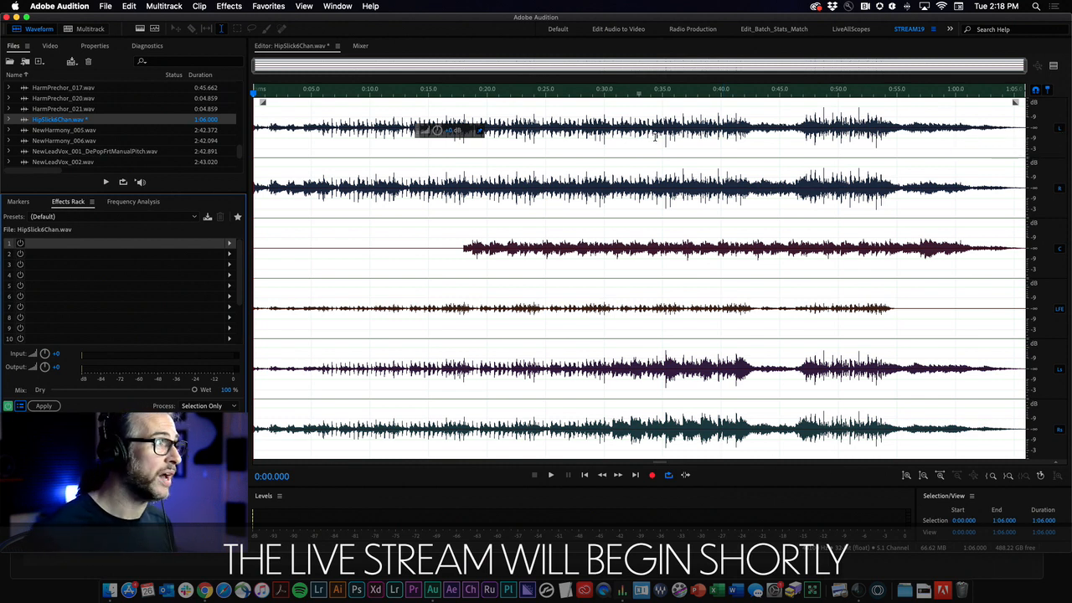
pyautogui.click(316, 94)
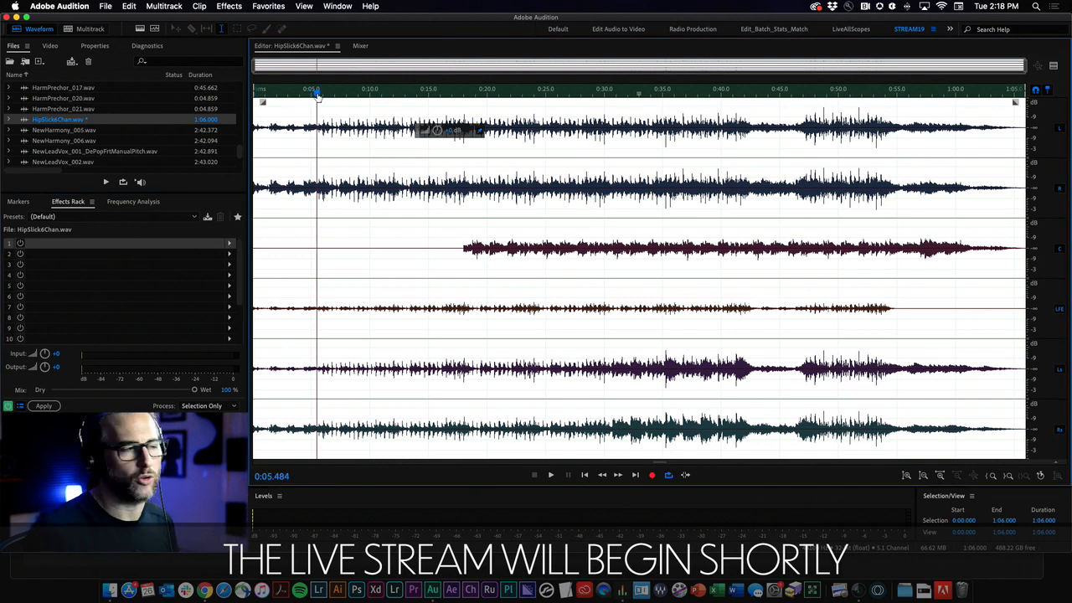
pyautogui.press('space')
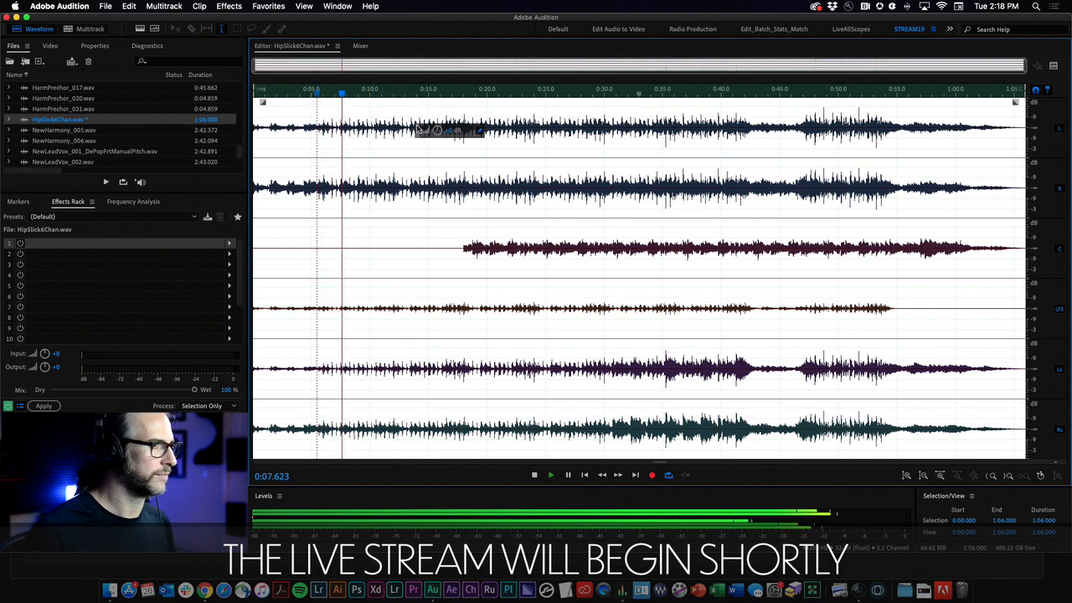
pyautogui.press('space')
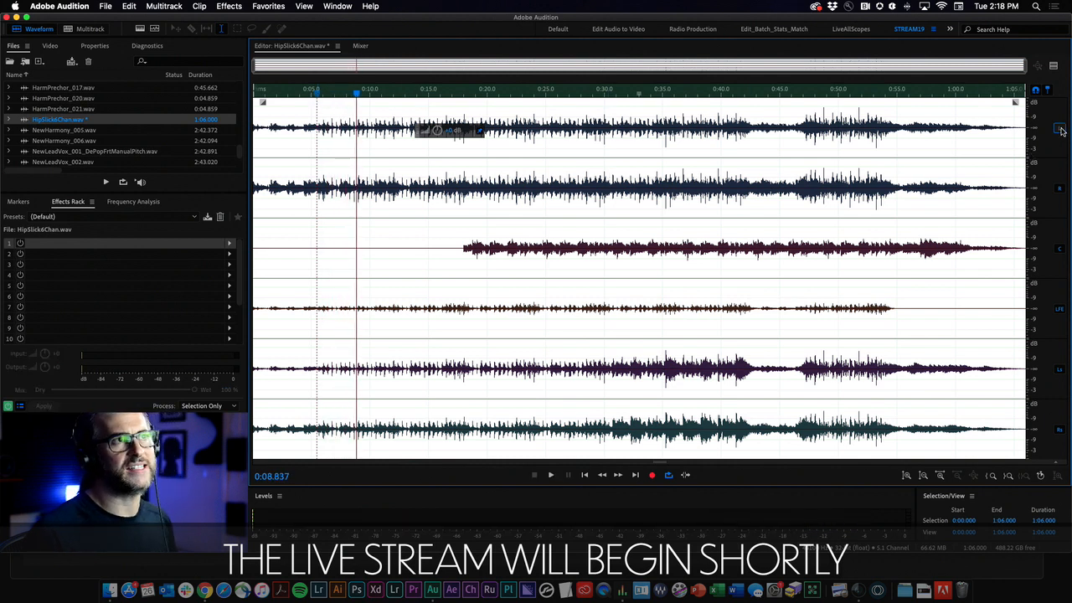
# Disable the left and right channels in the editor and play back the remaining channels
pyautogui.click(1060, 129)
pyautogui.click(1060, 189)
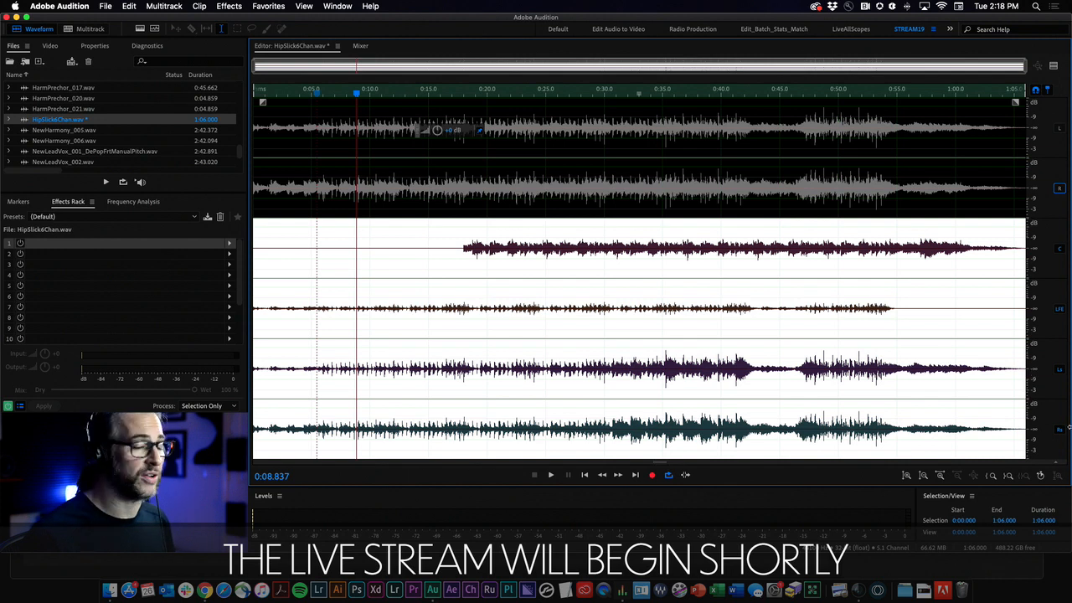
pyautogui.press('space')
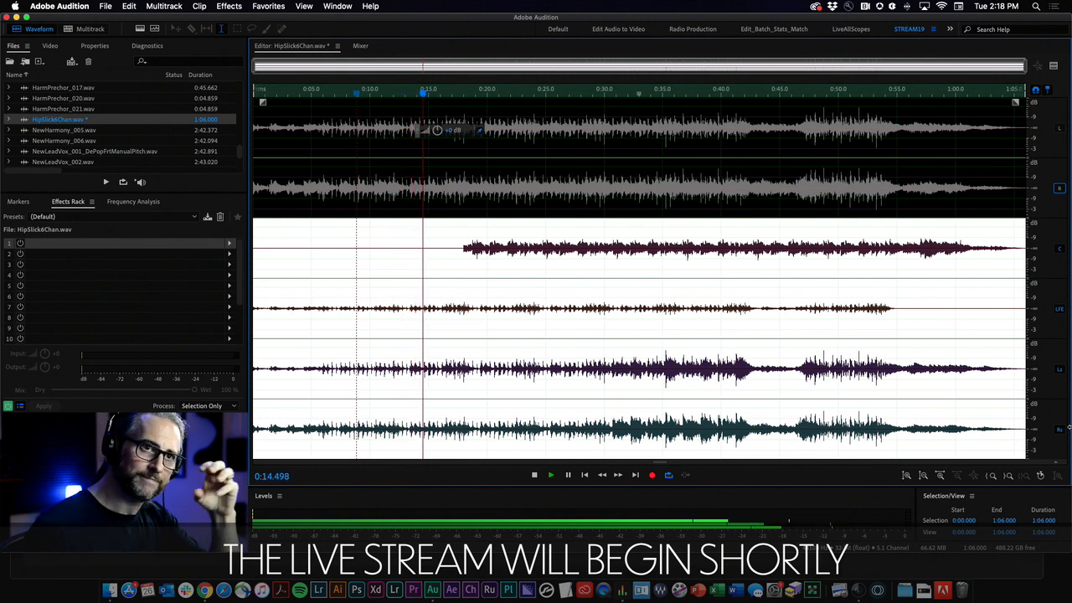
pyautogui.press('space')
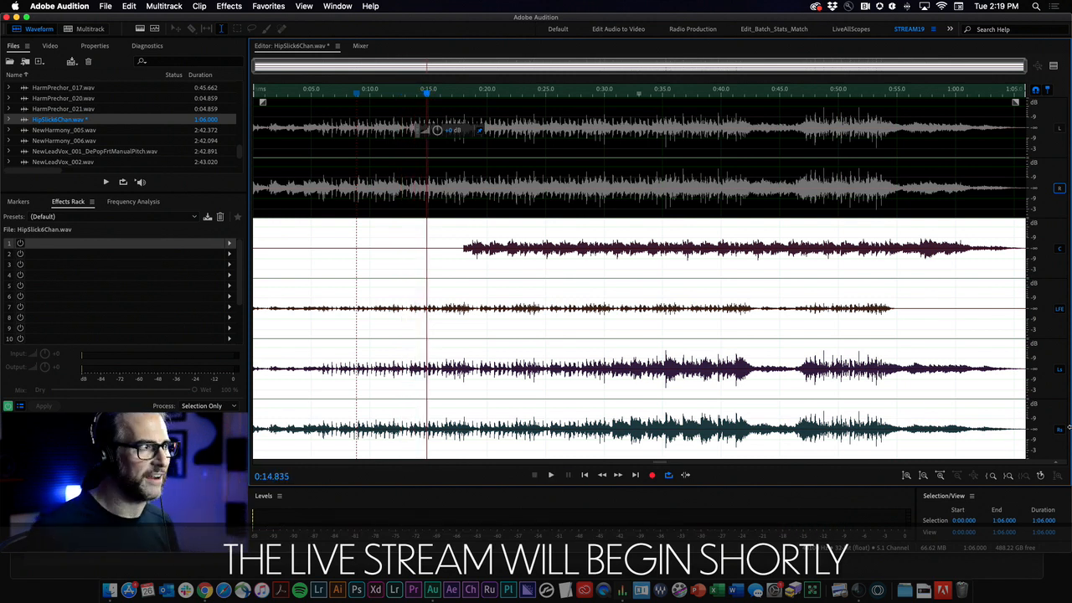
# Re-enable the left and right channels and undo the applied effects rack processing
pyautogui.click(1060, 188)
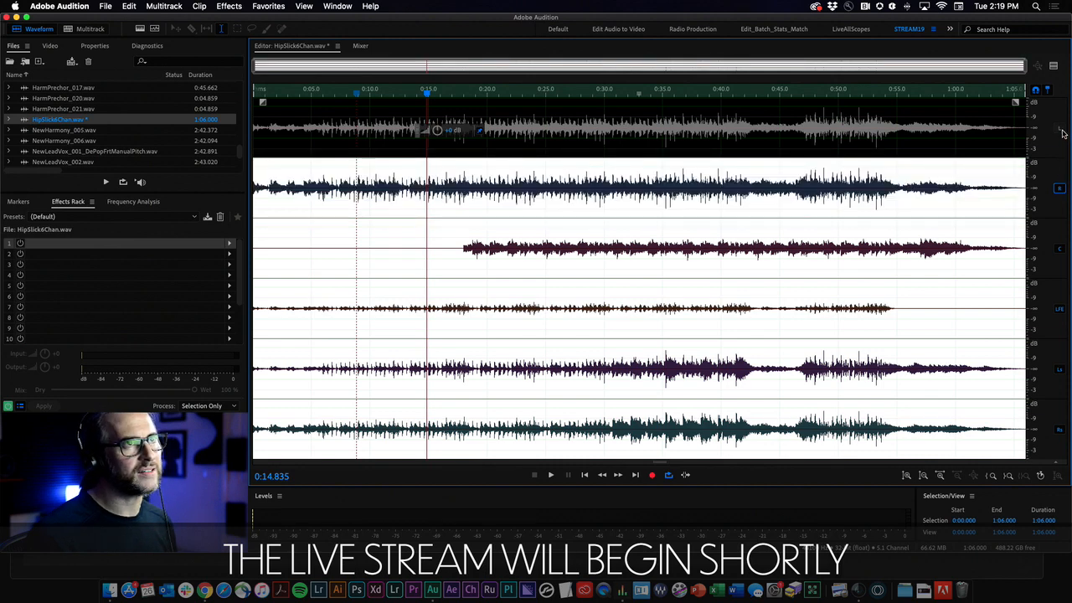
pyautogui.click(1060, 129)
pyautogui.click(134, 6)
pyautogui.click(134, 19)
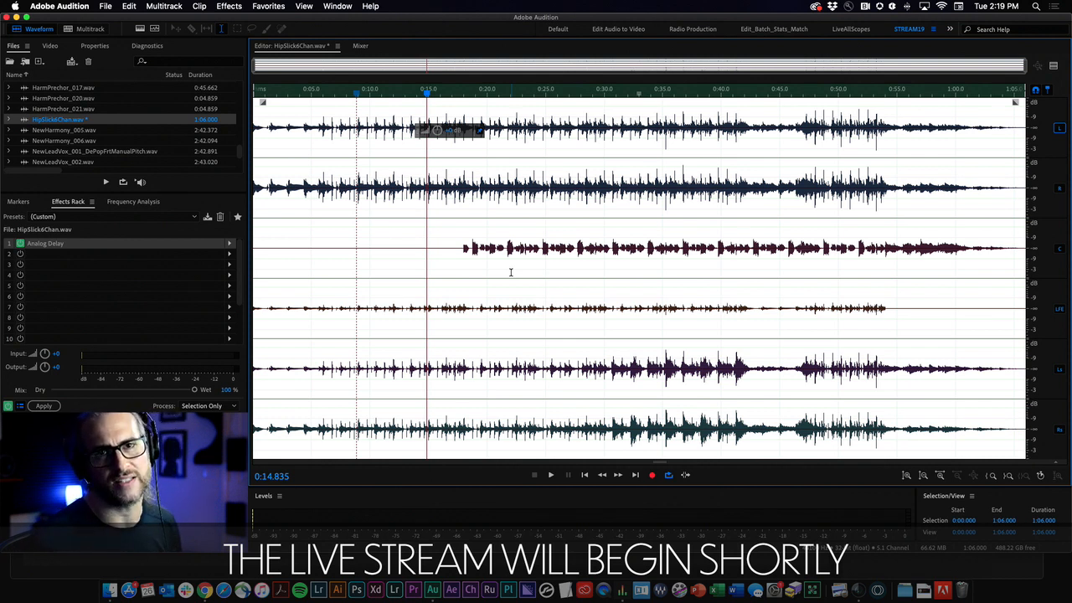
pyautogui.click(105, 244)
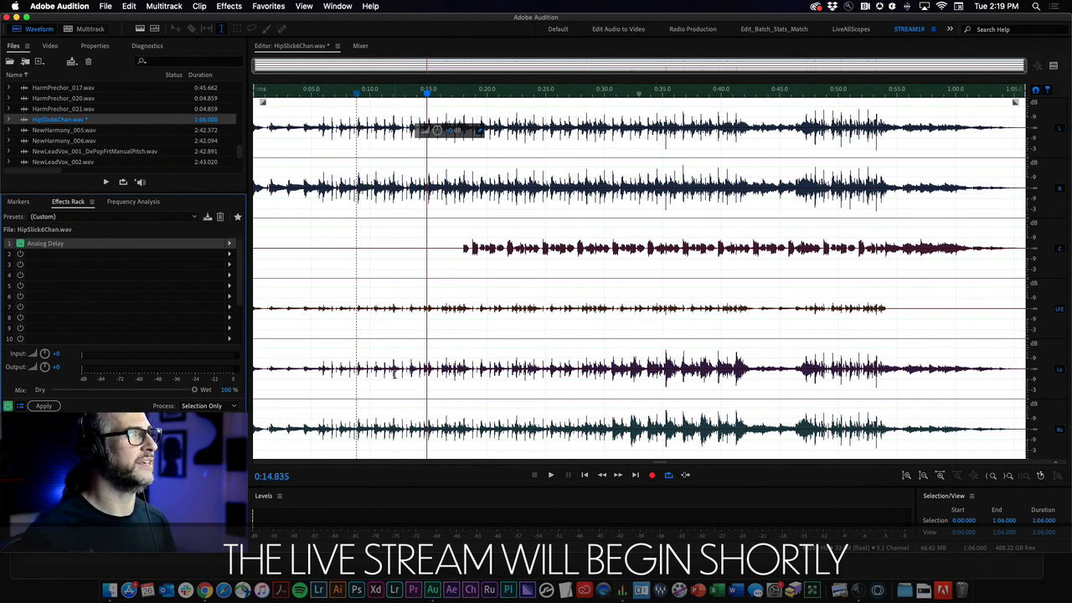
pyautogui.doubleClick(119, 246)
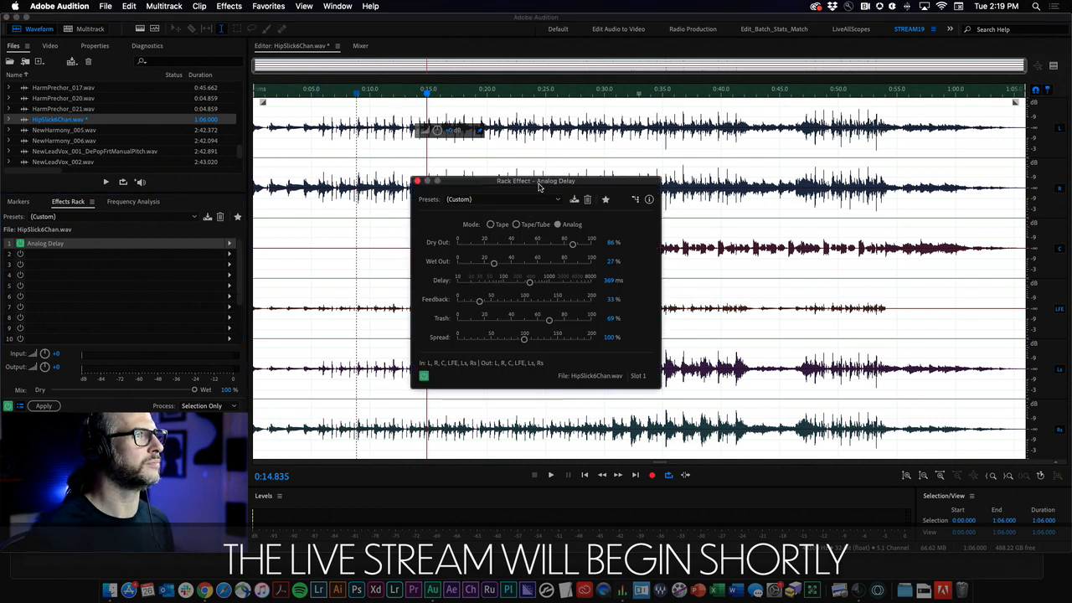
pyautogui.moveTo(537, 179); pyautogui.dragTo(544, 110)
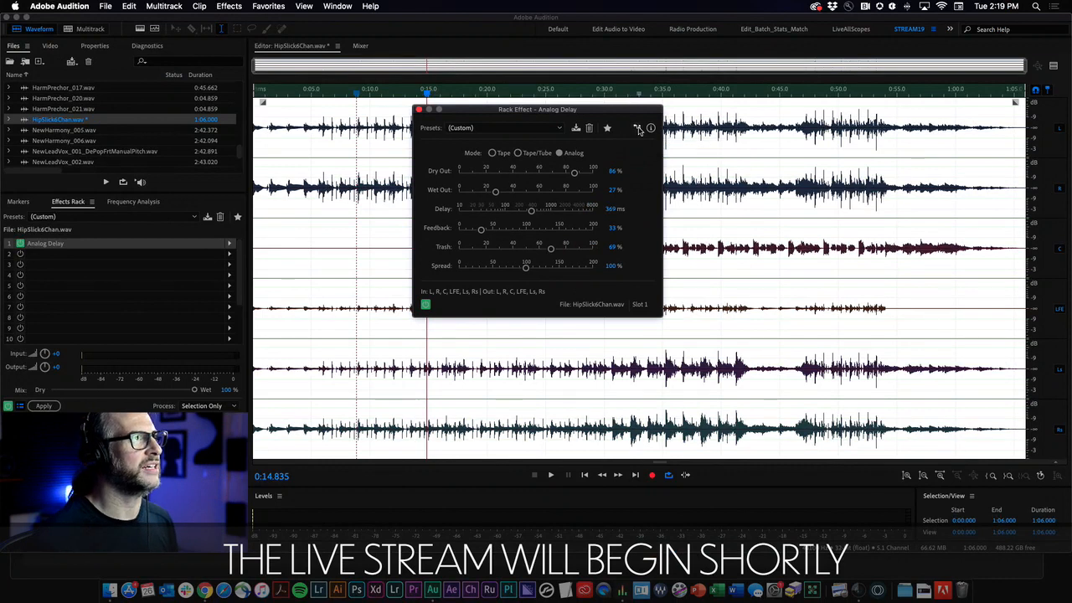
pyautogui.click(637, 127)
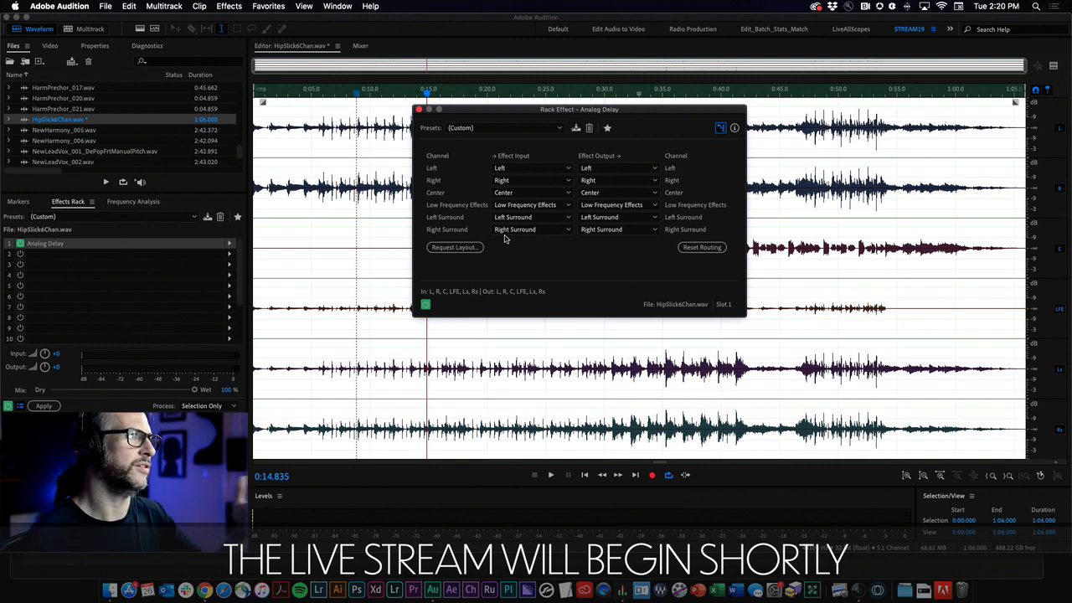
pyautogui.click(452, 247)
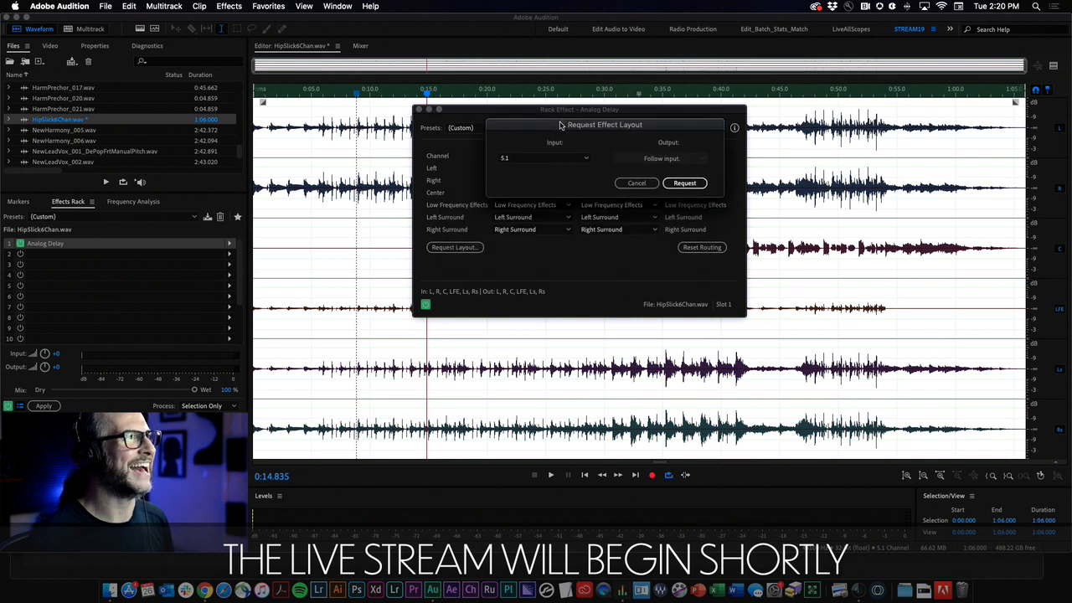
pyautogui.click(574, 159)
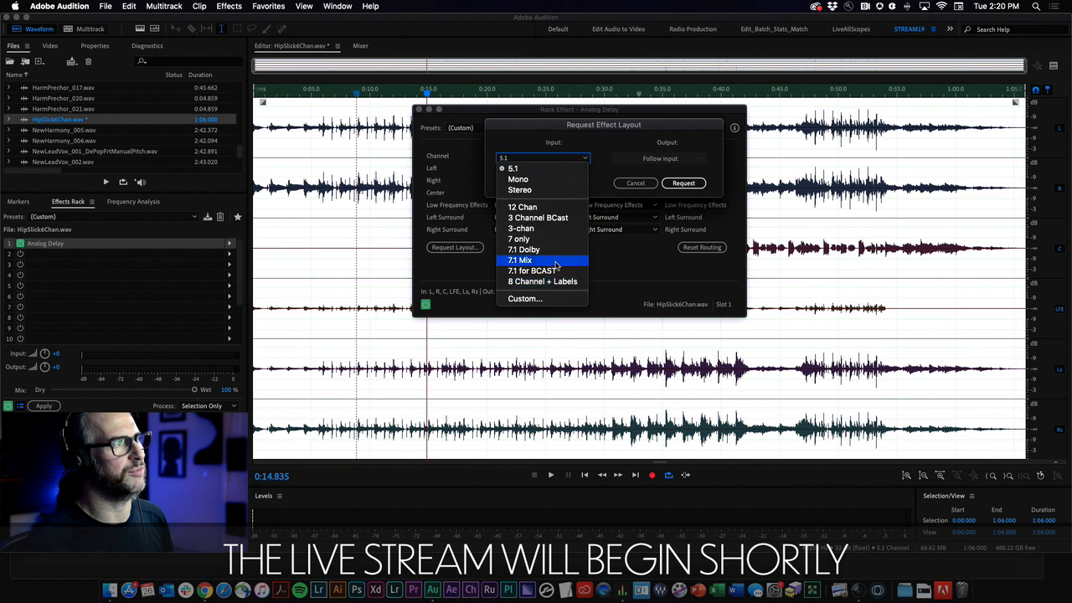
pyautogui.click(556, 192)
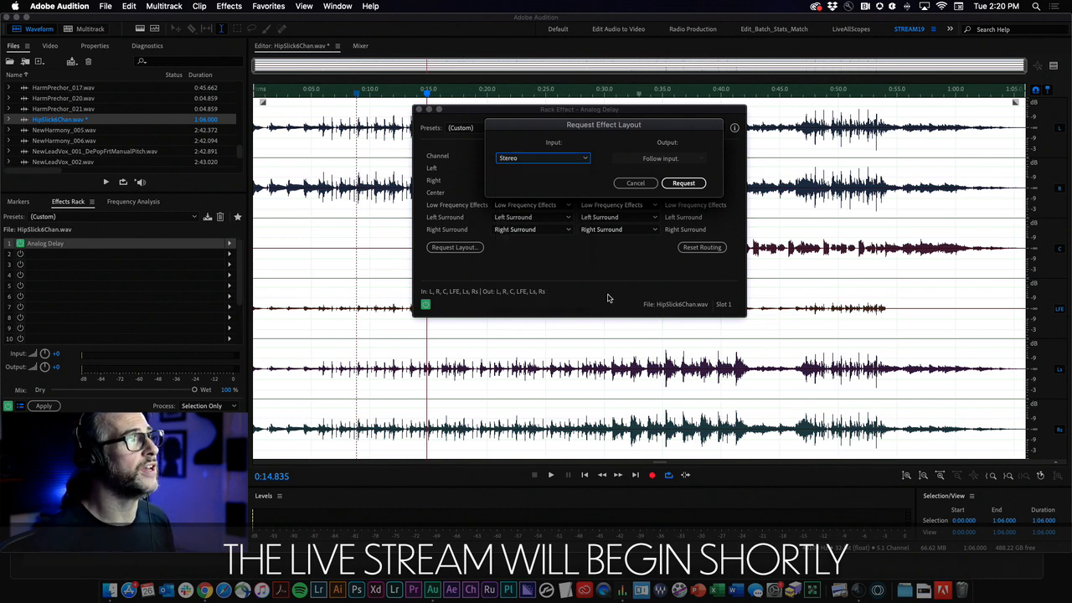
pyautogui.click(684, 183)
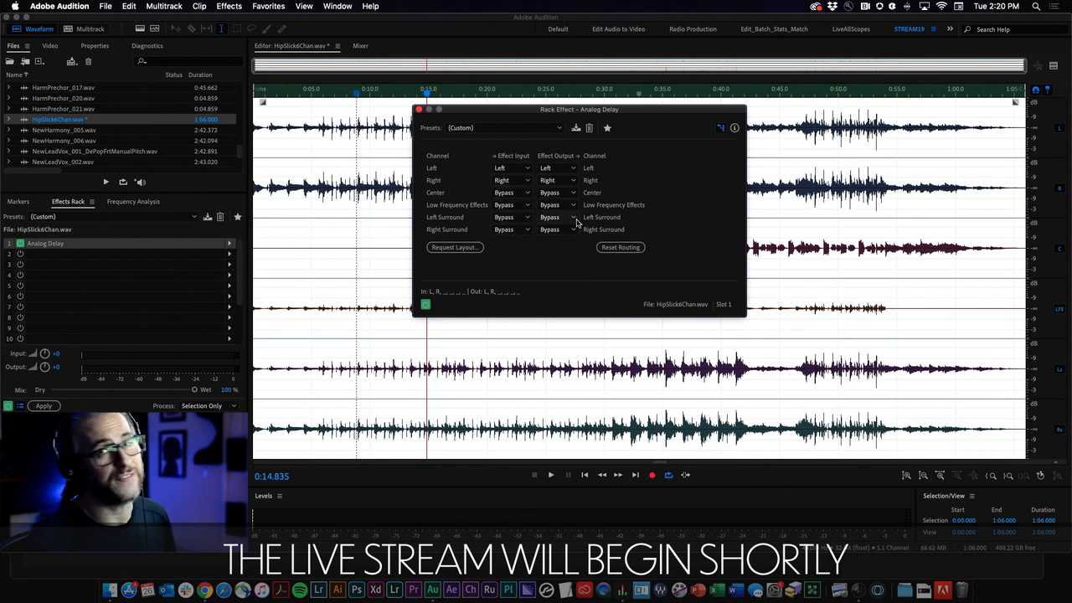
# Route the delay's Left and Right inputs and outputs to the Left Surround and Right Surround channels
pyautogui.click(521, 217)
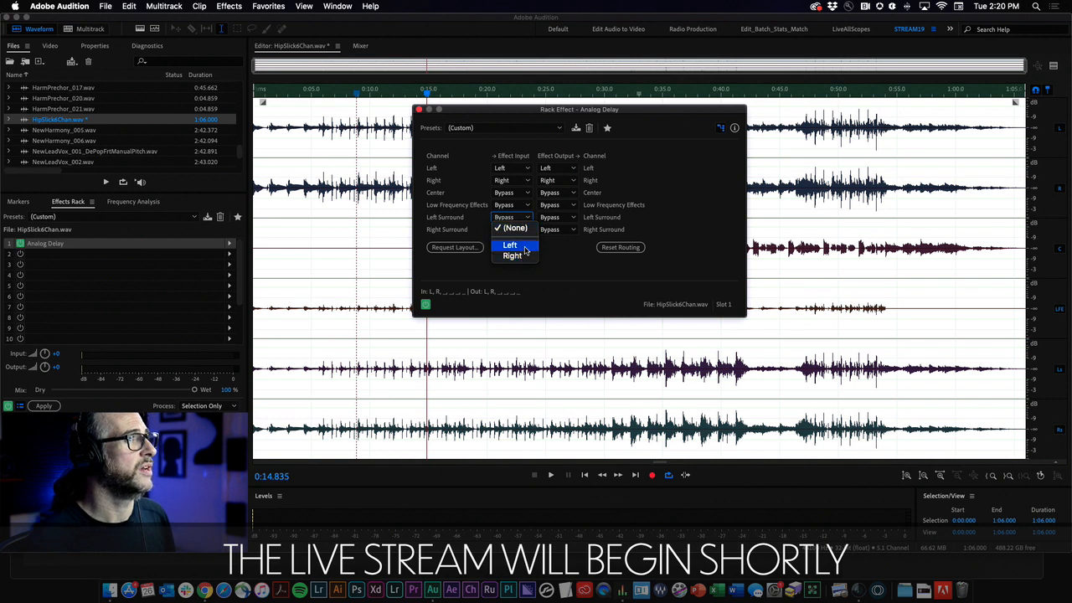
pyautogui.click(525, 246)
pyautogui.click(524, 229)
pyautogui.click(525, 267)
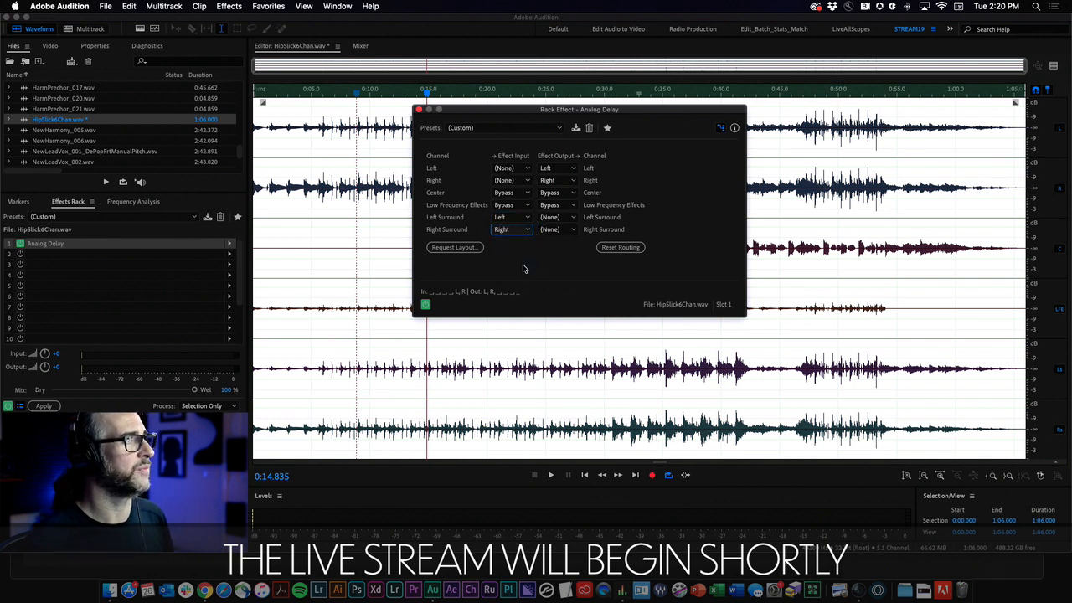
pyautogui.click(559, 217)
pyautogui.click(566, 246)
pyautogui.click(558, 230)
pyautogui.click(560, 269)
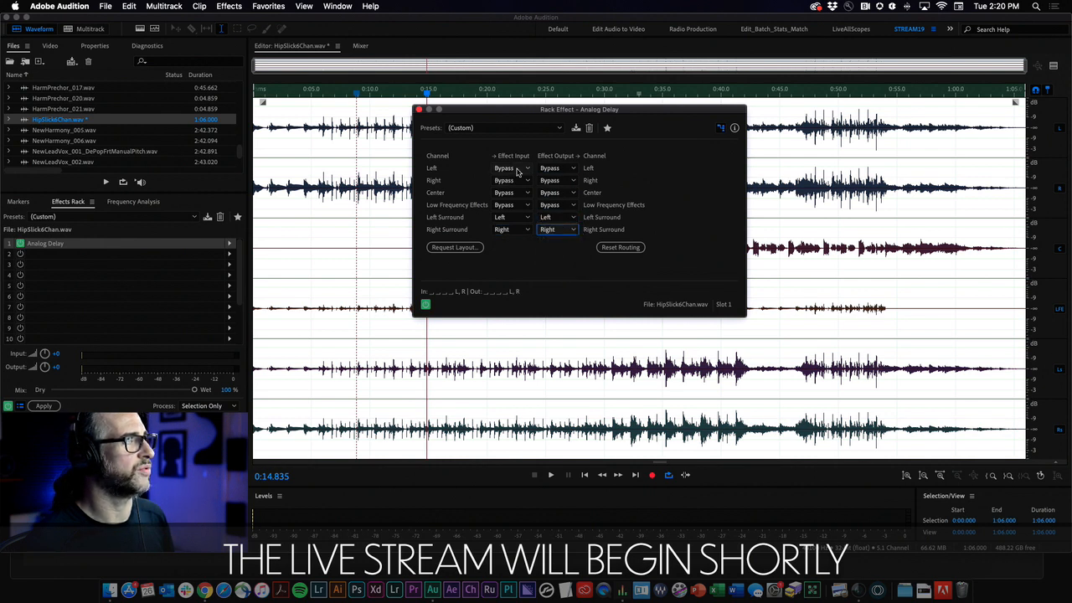
# Preview the surround-only delay from about 0:06, and apply the effects rack to the file
pyautogui.moveTo(520, 113); pyautogui.dragTo(638, 180)
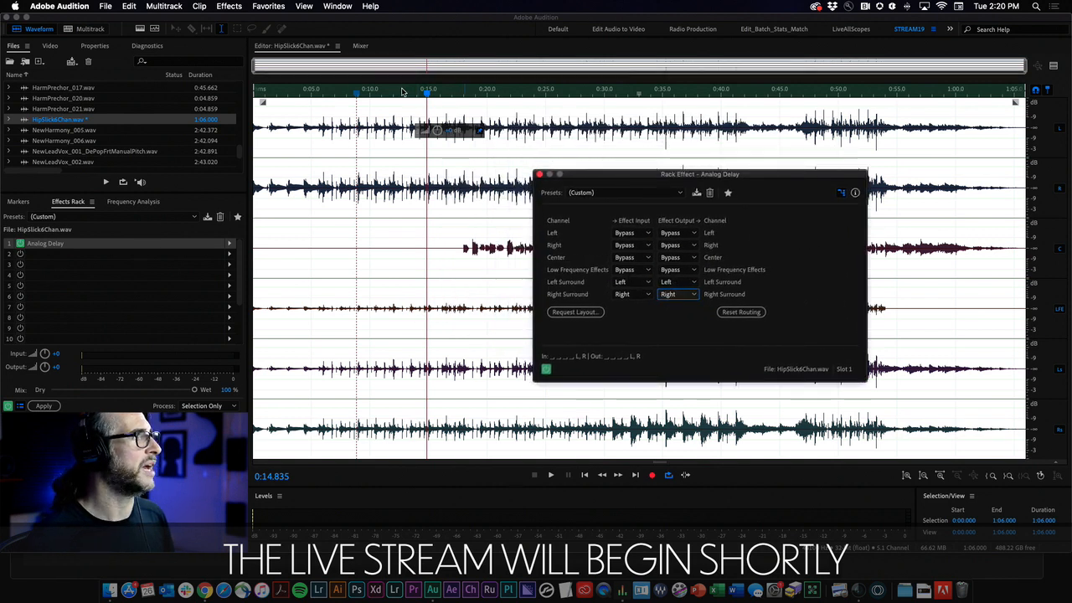
pyautogui.click(326, 94)
pyautogui.press('space')
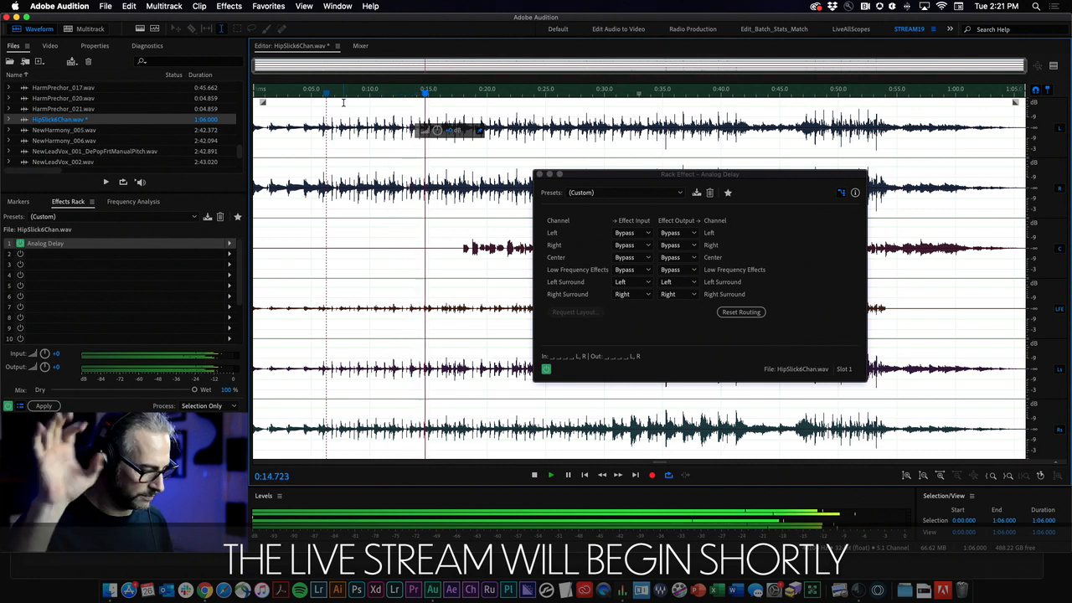
pyautogui.press('space')
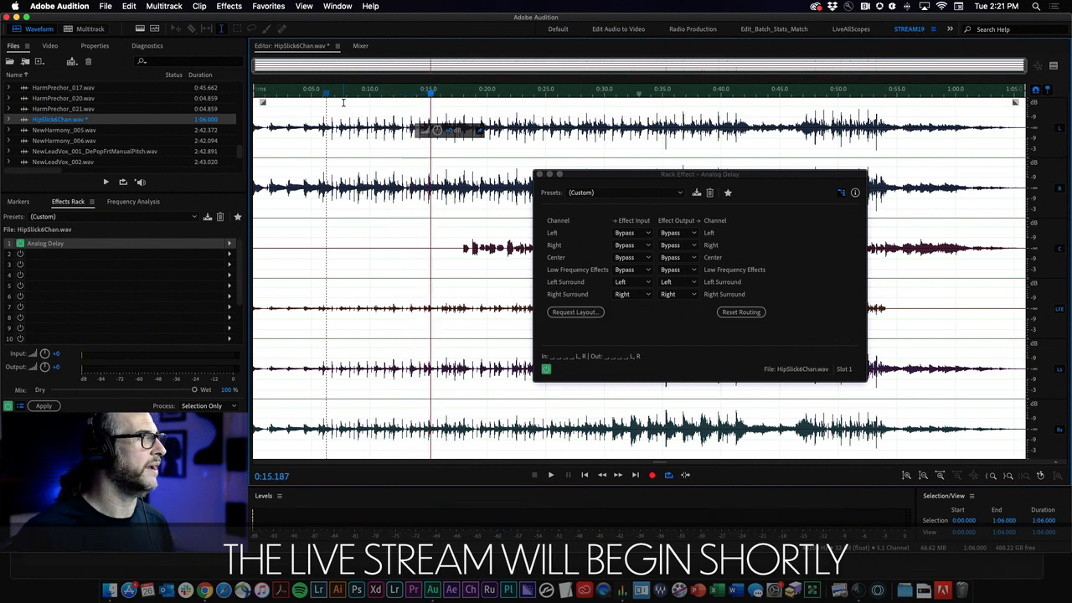
pyautogui.click(44, 406)
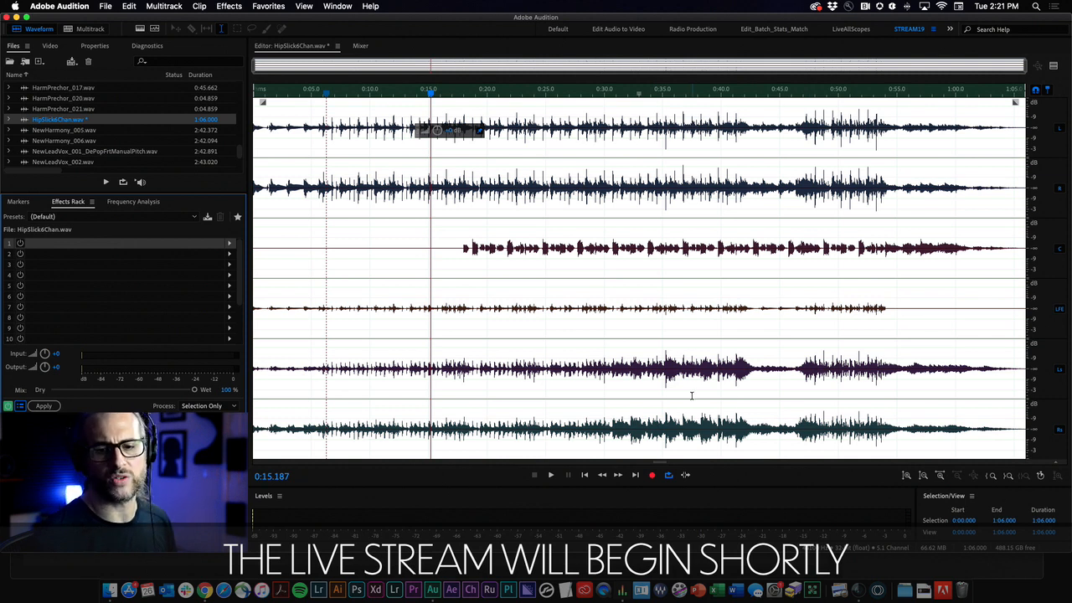
# Disable the Left Surround and Right Surround channels and preview the remaining channels from about 0:15
pyautogui.click(1061, 373)
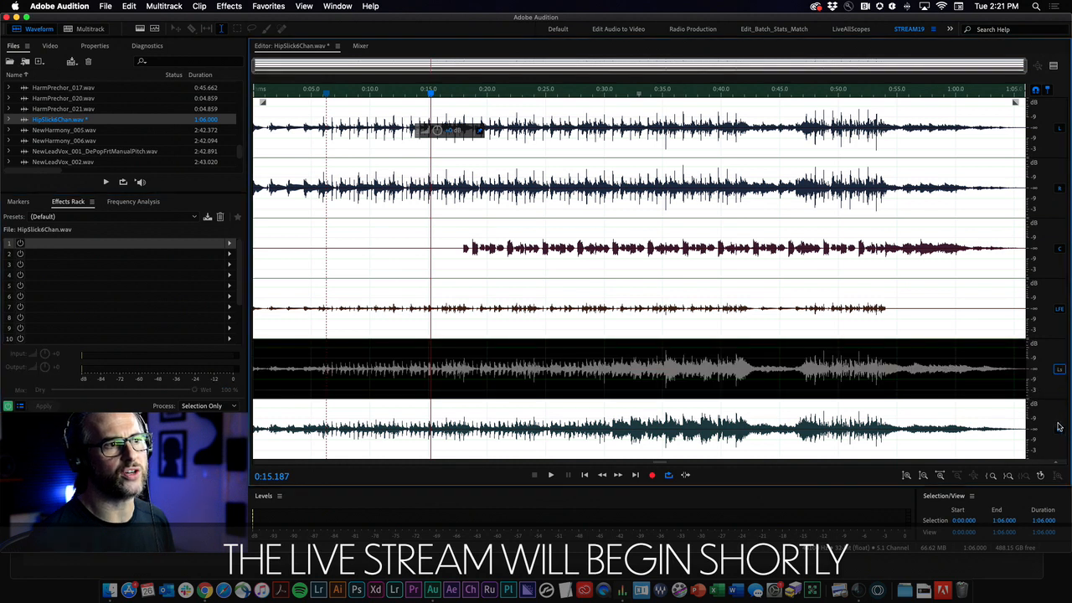
pyautogui.click(1060, 428)
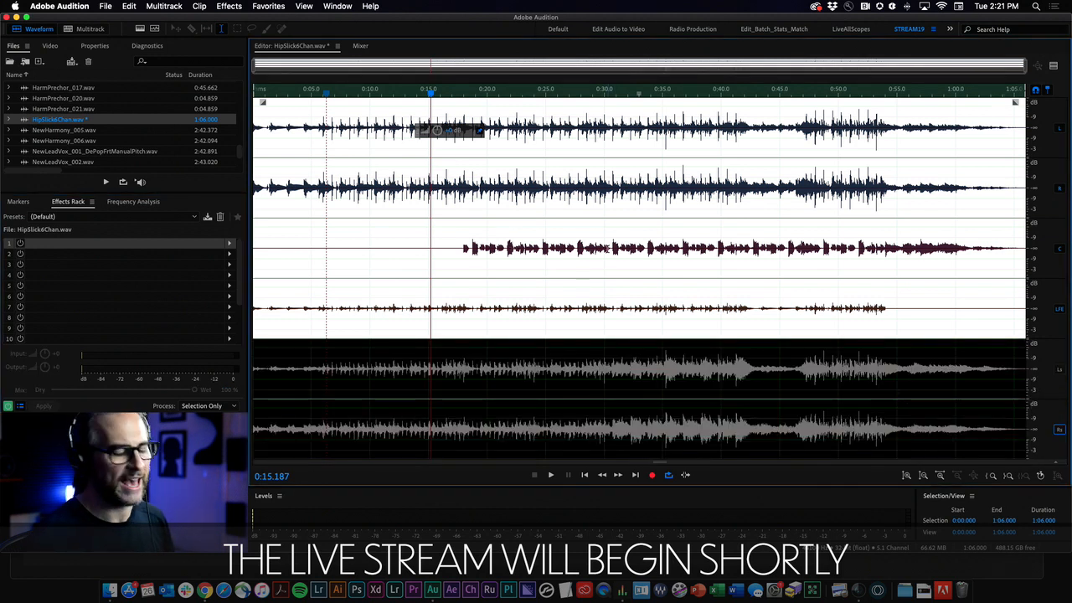
pyautogui.press('space')
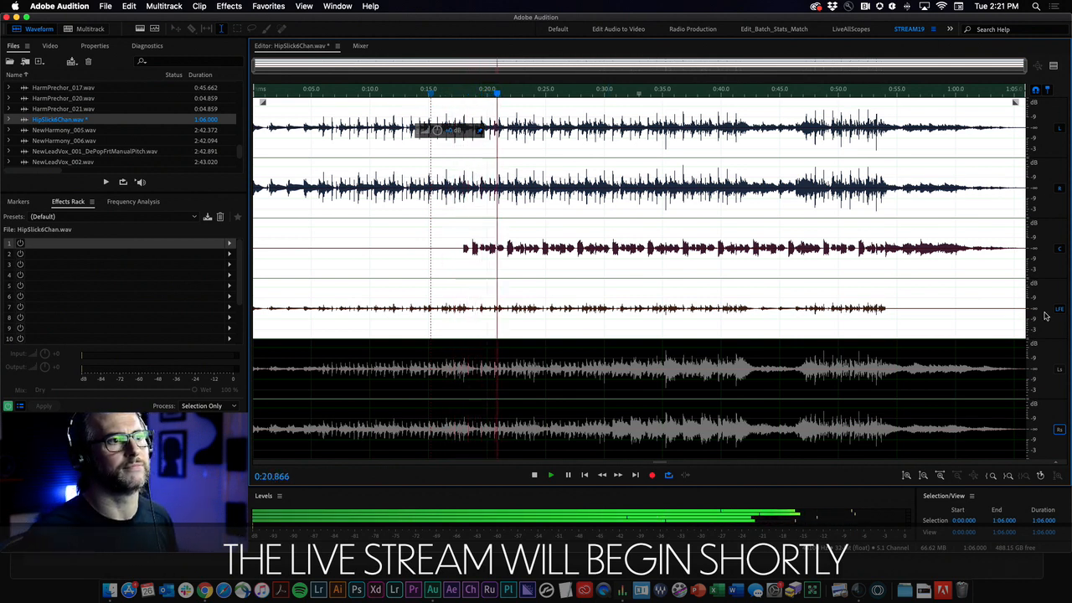
pyautogui.press('space')
# Re-enable the surround channels, disable the Left and Right channels, and preview the file from about 0:10
pyautogui.click(374, 94)
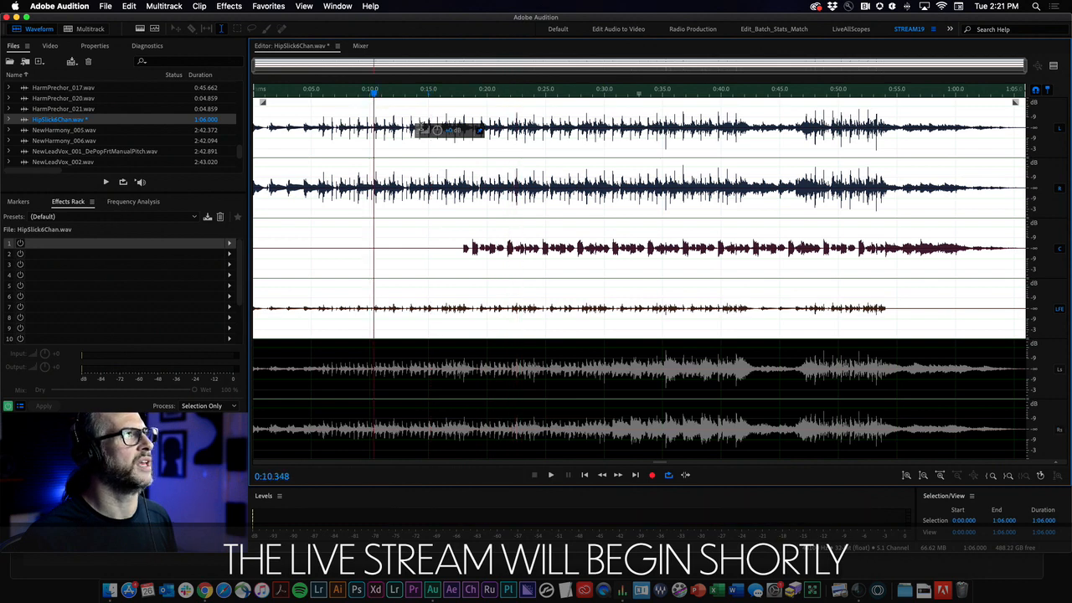
pyautogui.click(1059, 369)
pyautogui.click(1059, 429)
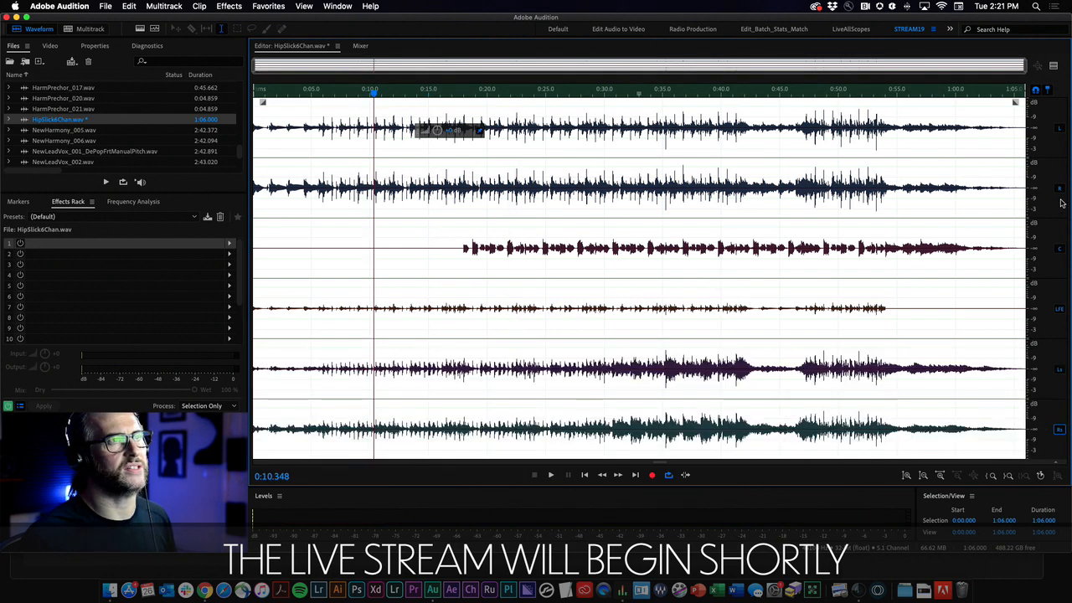
pyautogui.click(1059, 128)
pyautogui.click(1059, 188)
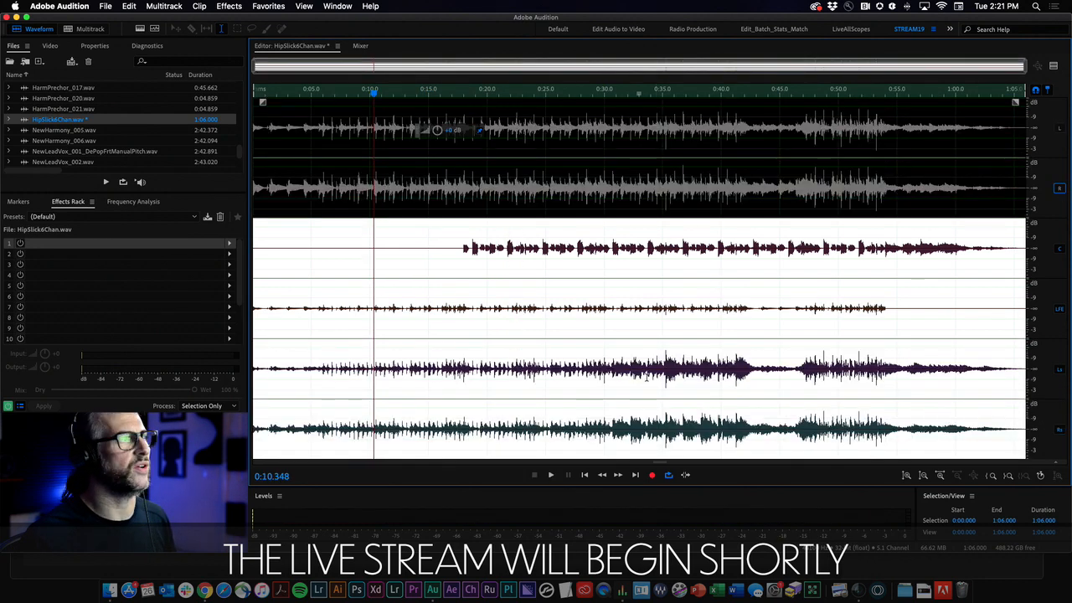
pyautogui.press('space')
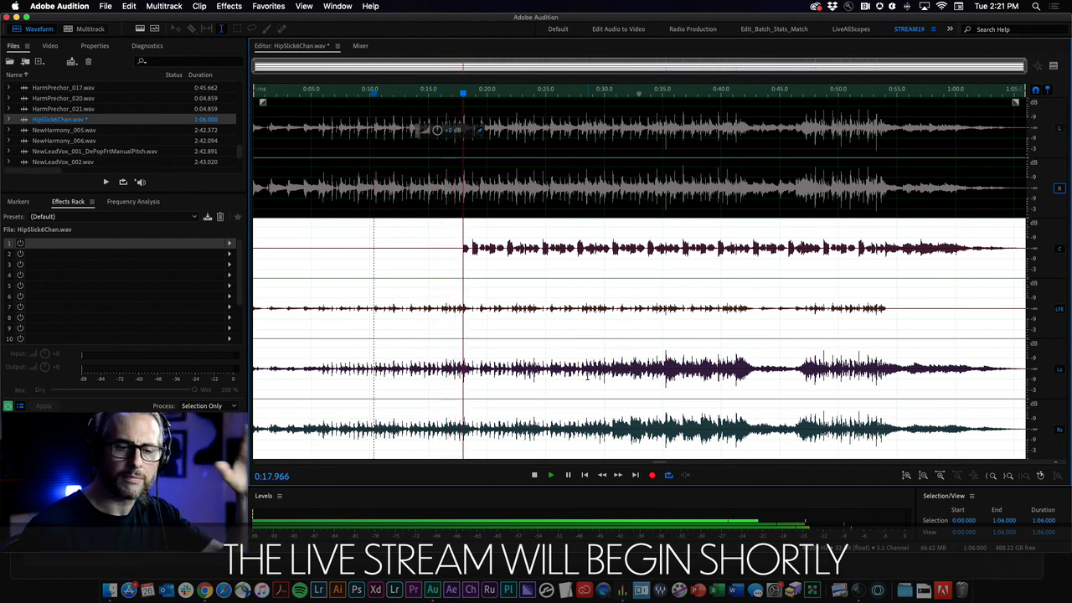
pyautogui.press('space')
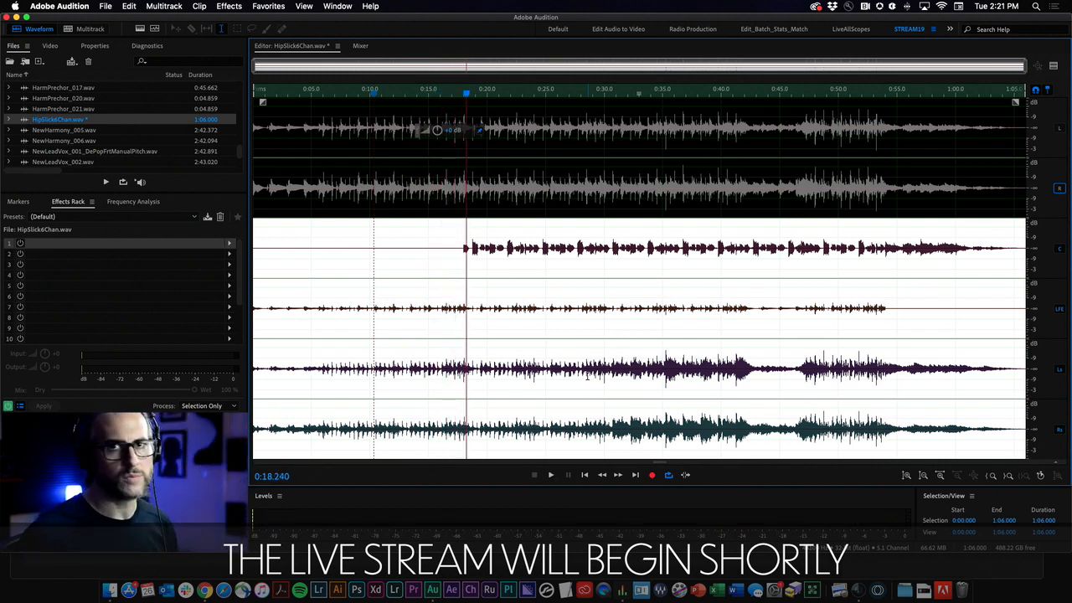
# Turn the front Left and Right channels back on and undo the effects rack processing applied to the file
pyautogui.click(1059, 189)
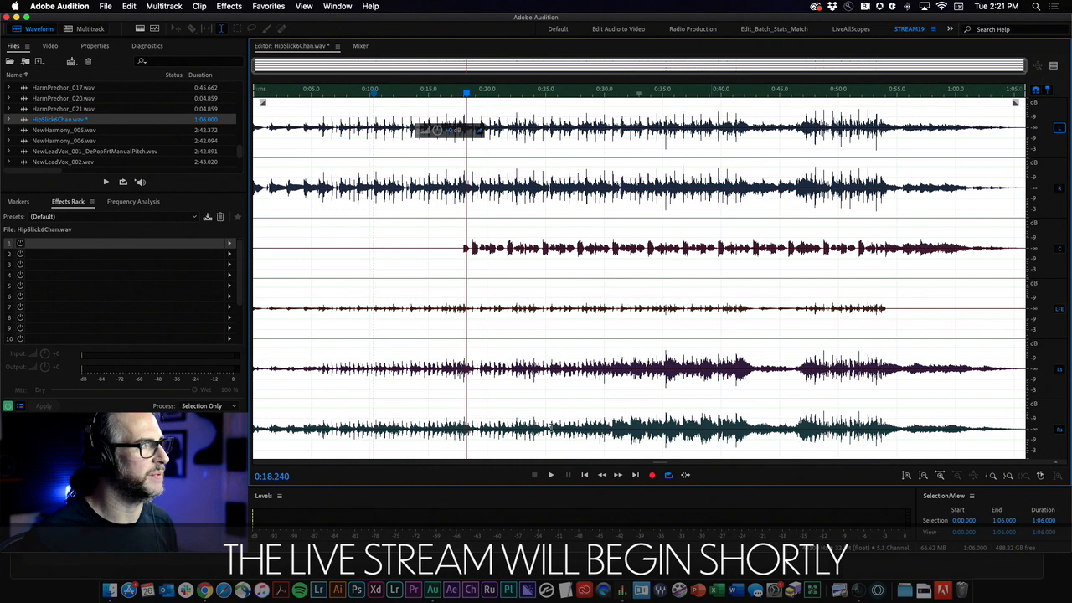
pyautogui.click(127, 6)
pyautogui.click(125, 20)
pyautogui.doubleClick(105, 245)
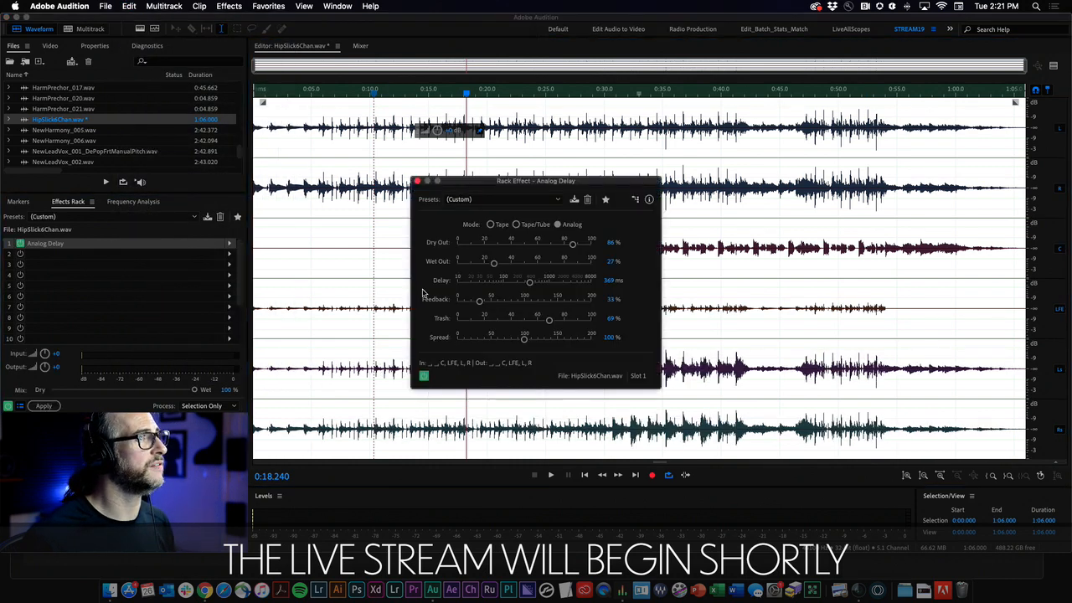
pyautogui.click(632, 199)
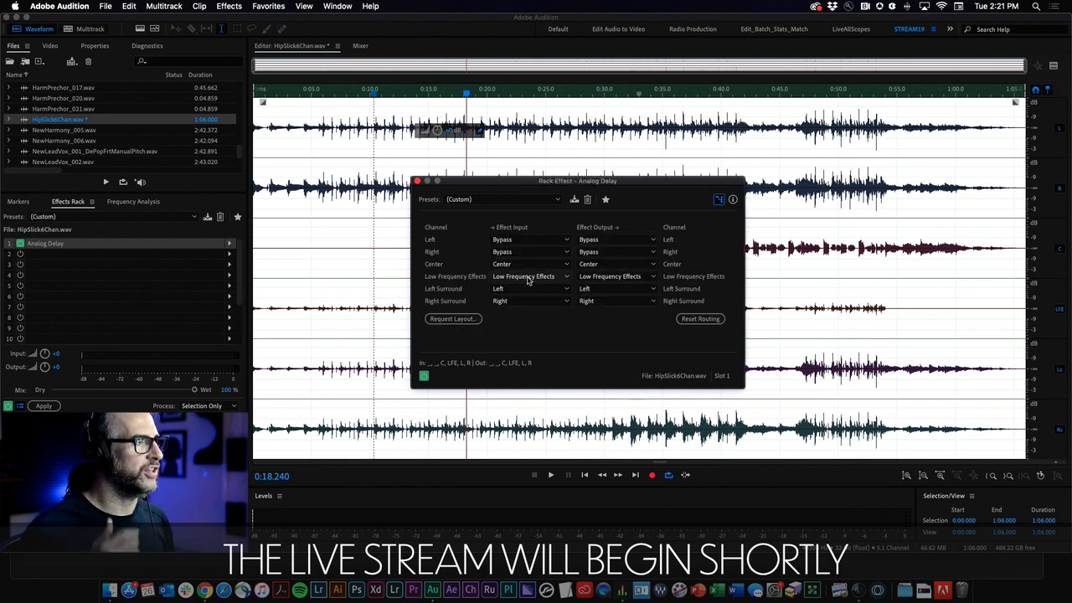
pyautogui.click(566, 240)
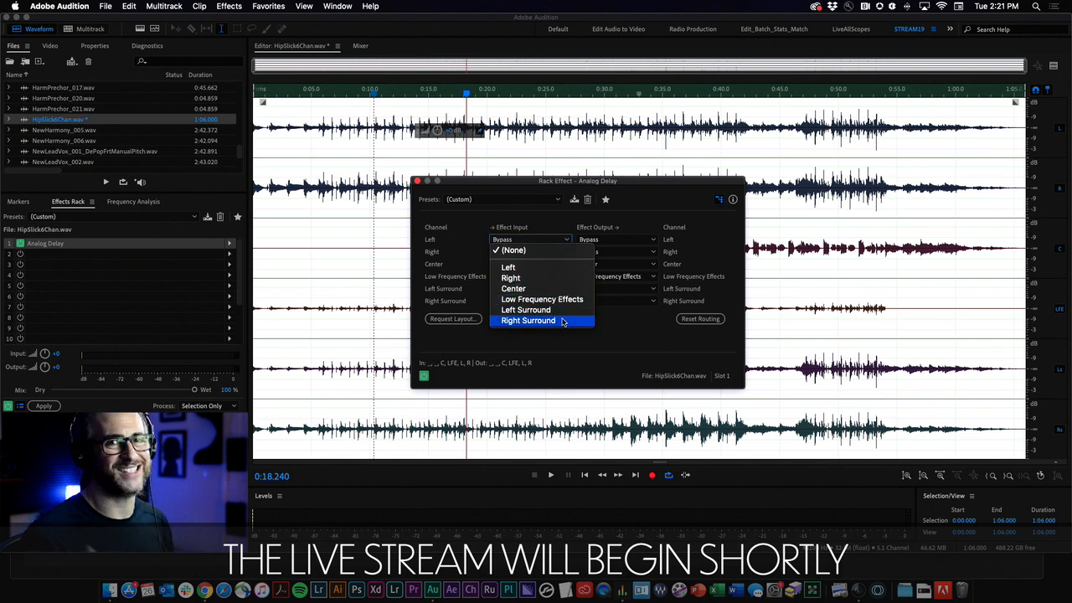
pyautogui.click(550, 219)
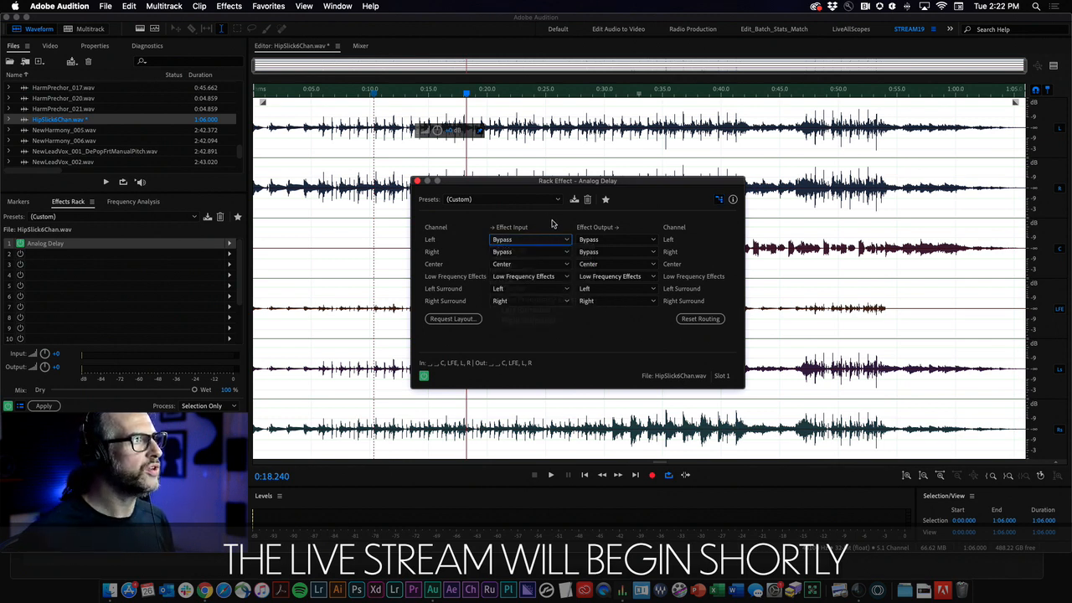
pyautogui.click(559, 243)
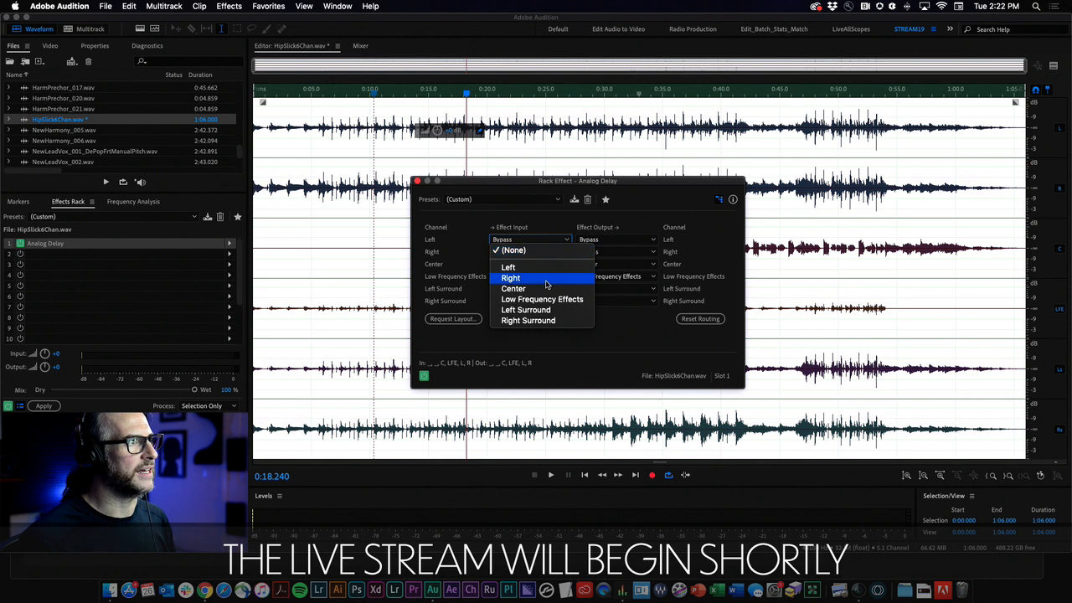
pyautogui.click(528, 235)
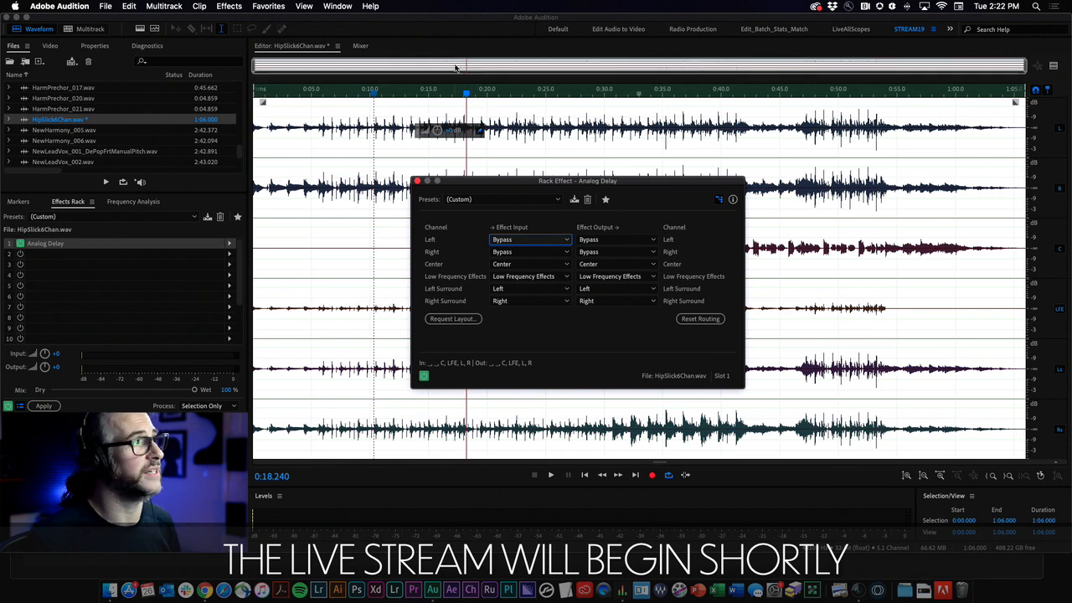
pyautogui.click(417, 180)
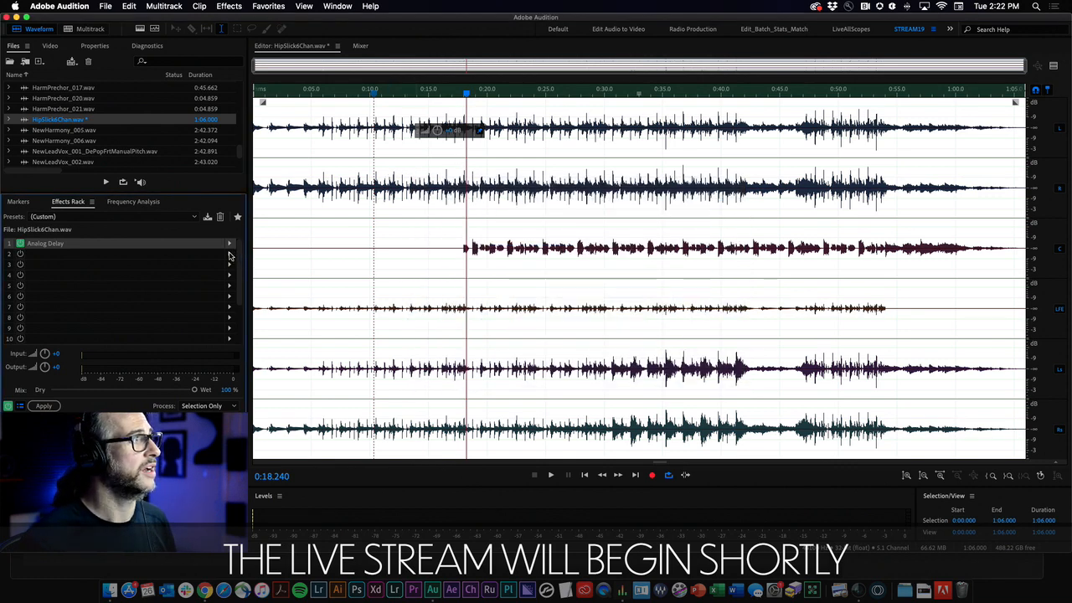
# Add an Echo effect in rack slot 2 and request a Stereo input layout in its channel routing
pyautogui.click(229, 254)
pyautogui.moveTo(351, 302)
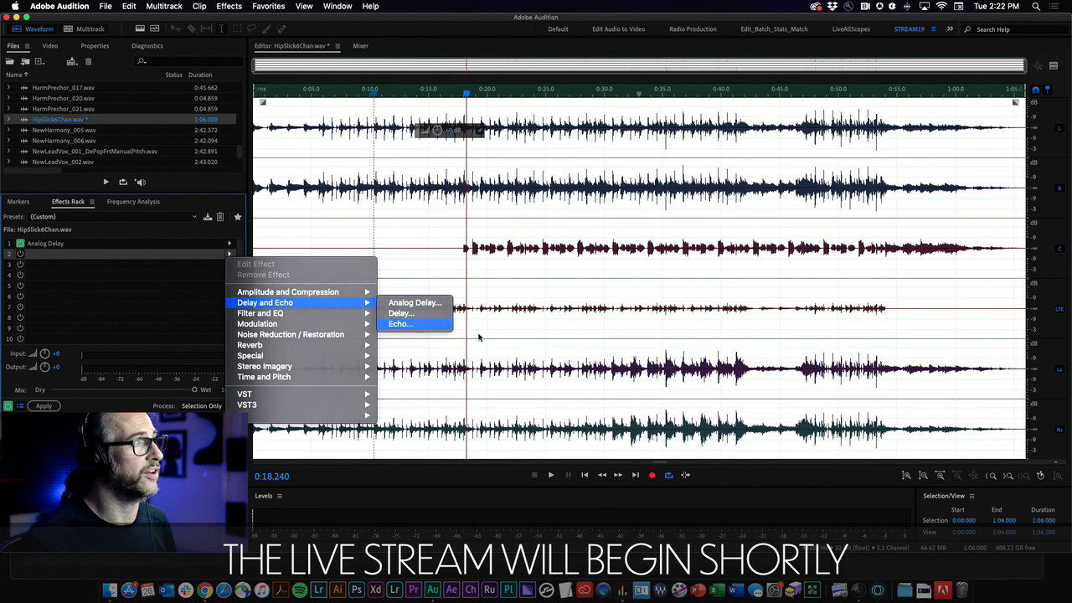
pyautogui.click(419, 324)
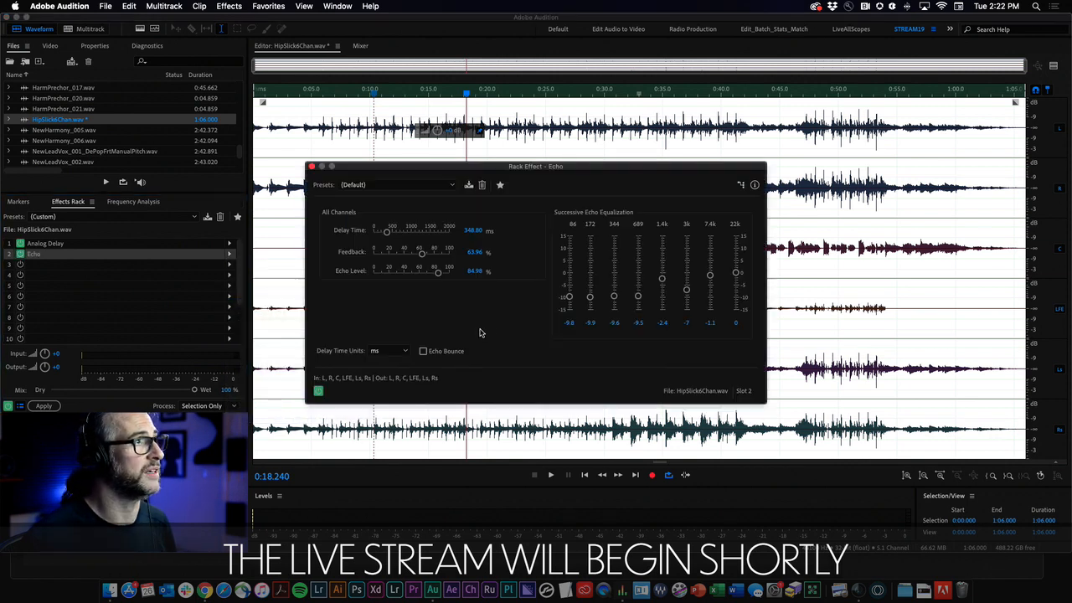
pyautogui.click(741, 186)
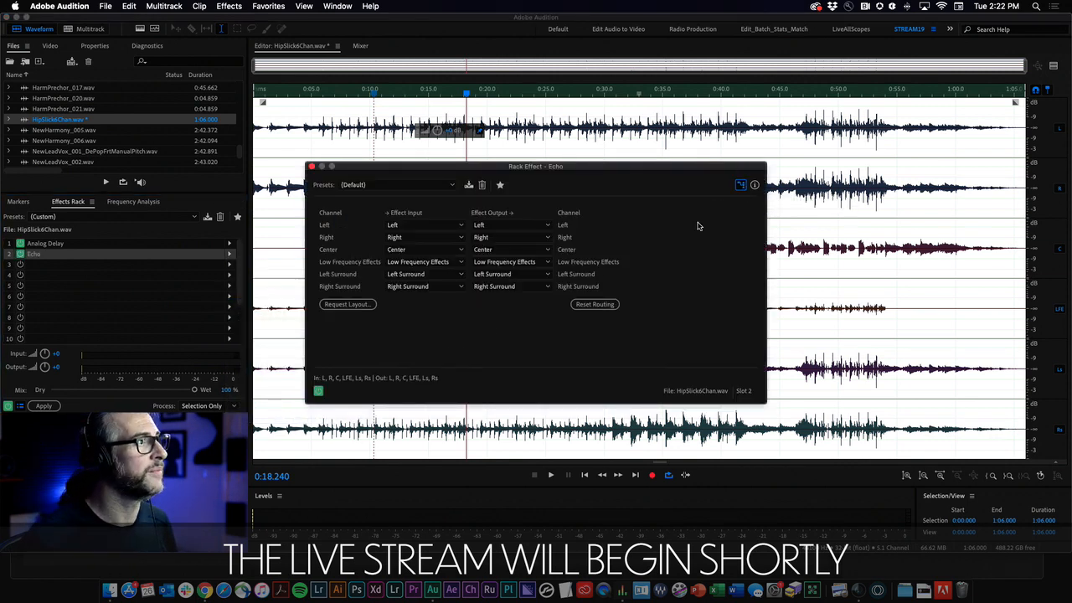
pyautogui.click(350, 305)
pyautogui.click(481, 282)
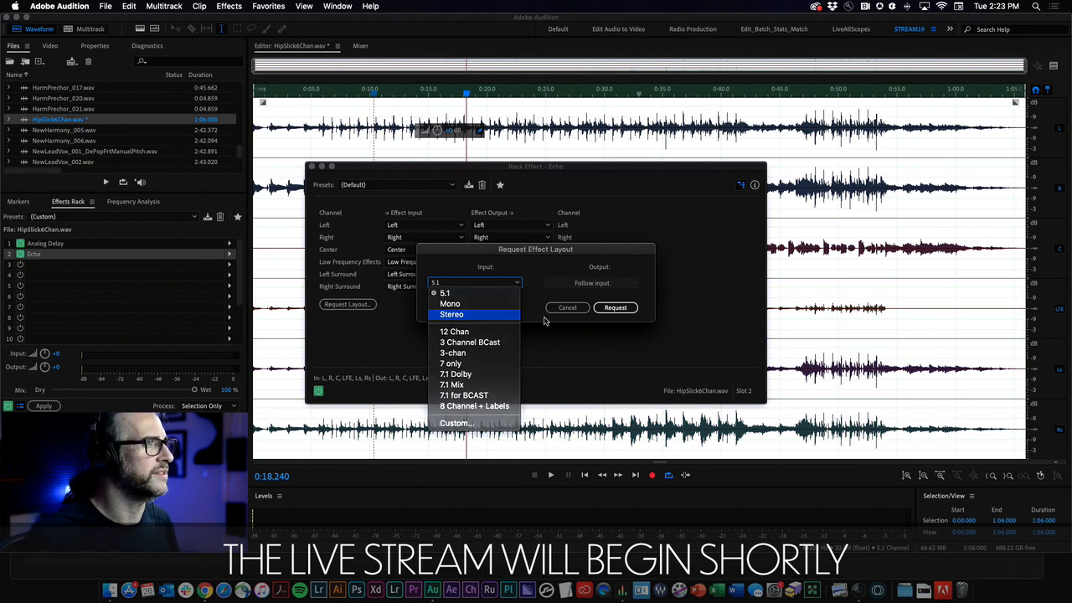
pyautogui.click(476, 314)
pyautogui.click(614, 307)
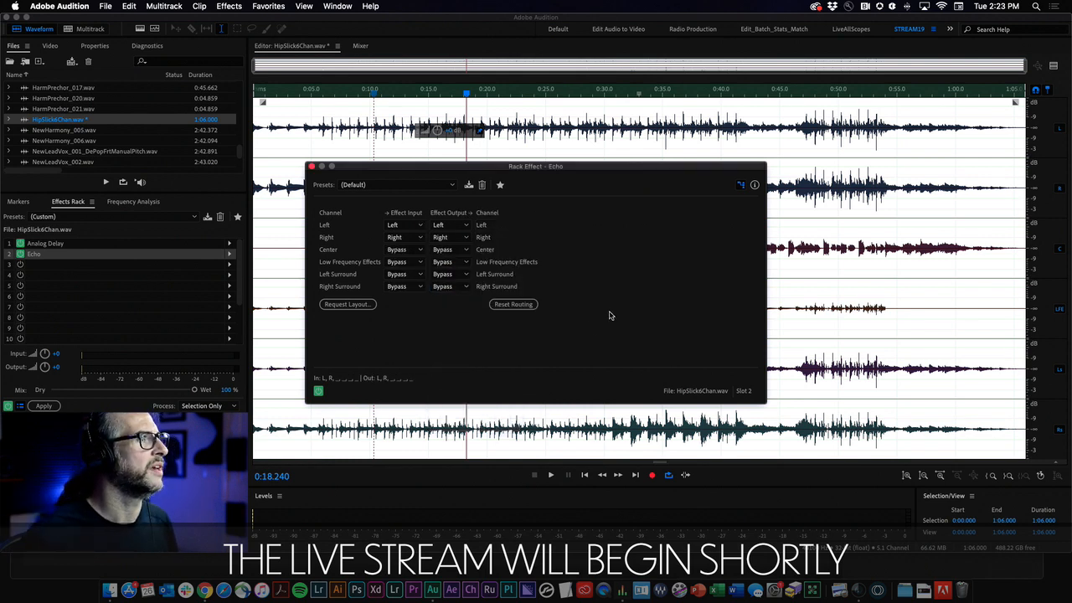
# Route the Echo's Left input and output to Center and its Right input and output to Low Frequency Effects
pyautogui.click(419, 250)
pyautogui.click(403, 277)
pyautogui.click(415, 262)
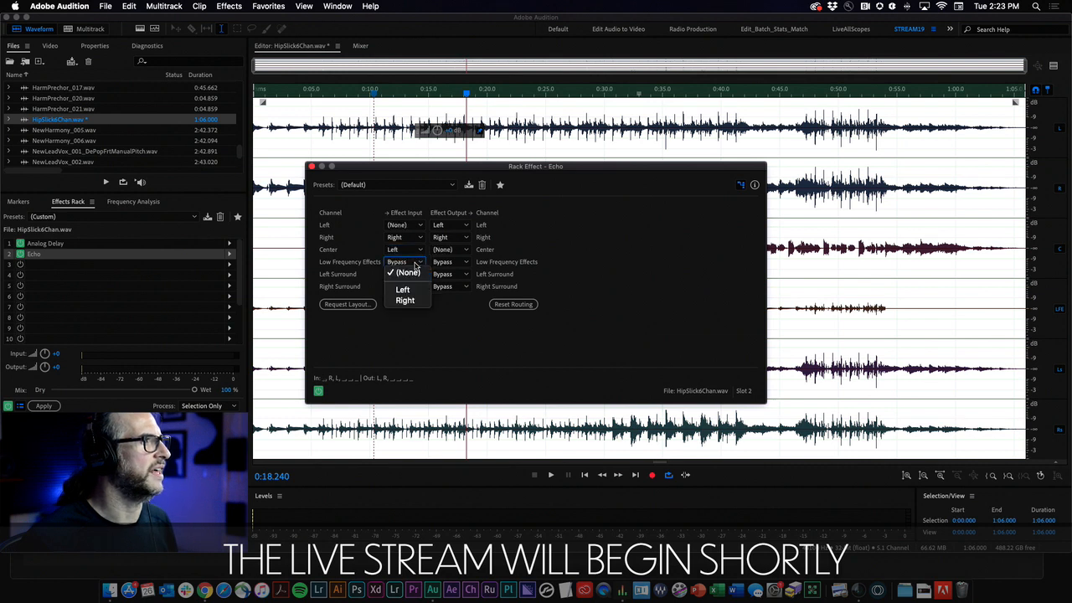
pyautogui.click(405, 300)
pyautogui.click(452, 250)
pyautogui.click(459, 280)
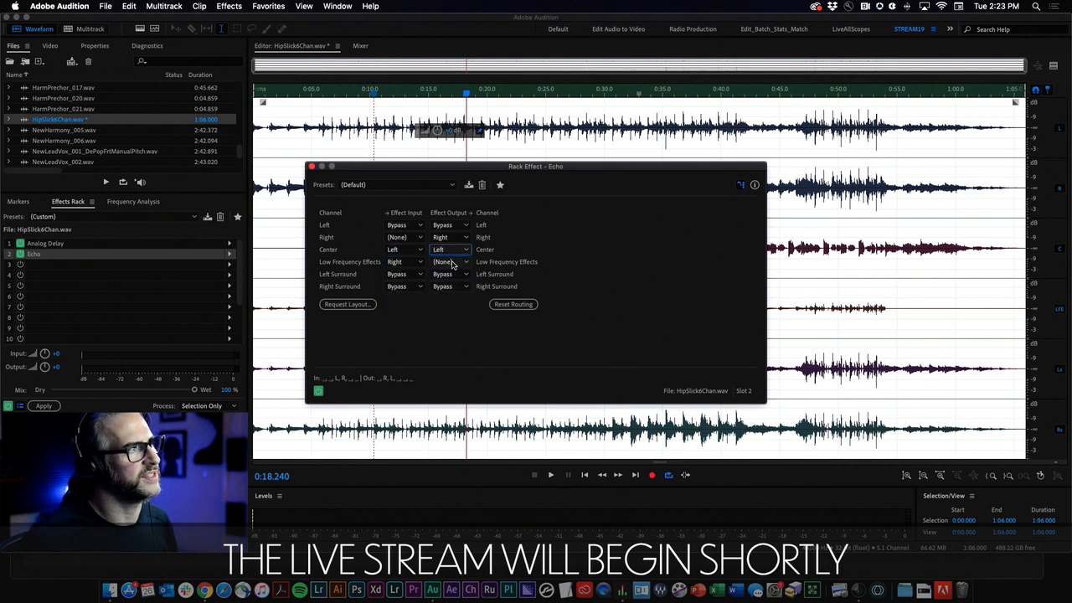
pyautogui.click(452, 262)
pyautogui.click(452, 302)
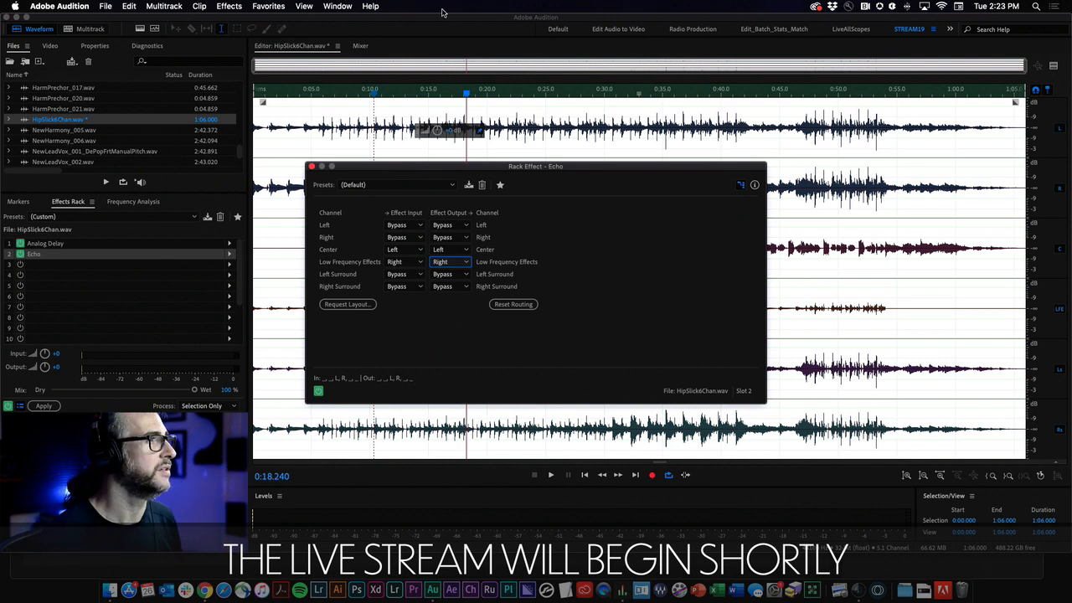
pyautogui.click(311, 167)
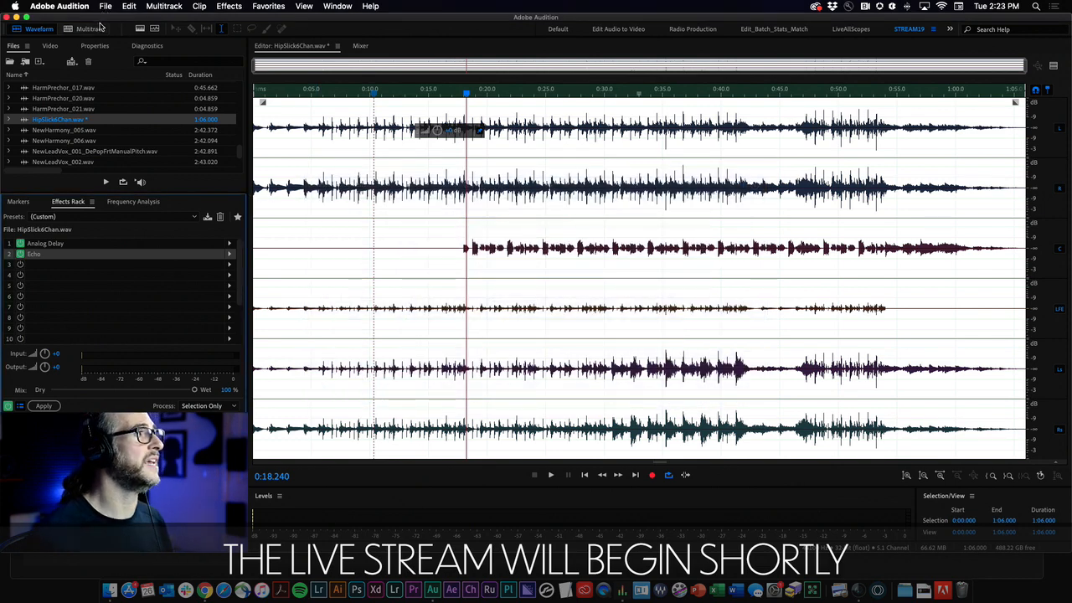
# Switch to the multitrack session, enlarge the SCRATCH track, and open the channel routing of its Delay effect
pyautogui.click(92, 30)
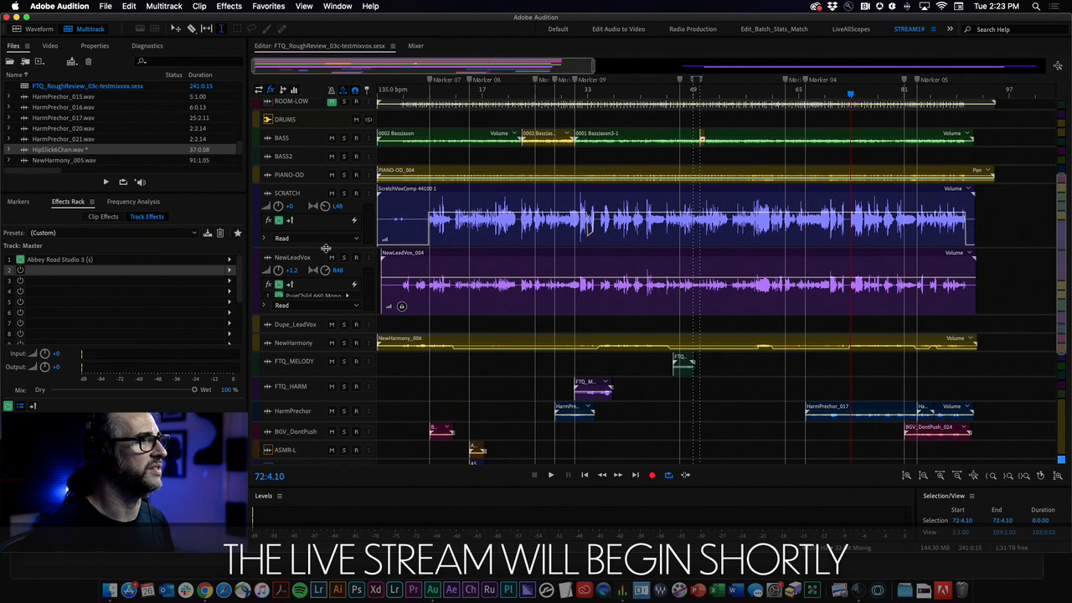
pyautogui.moveTo(325, 248); pyautogui.dragTo(327, 293)
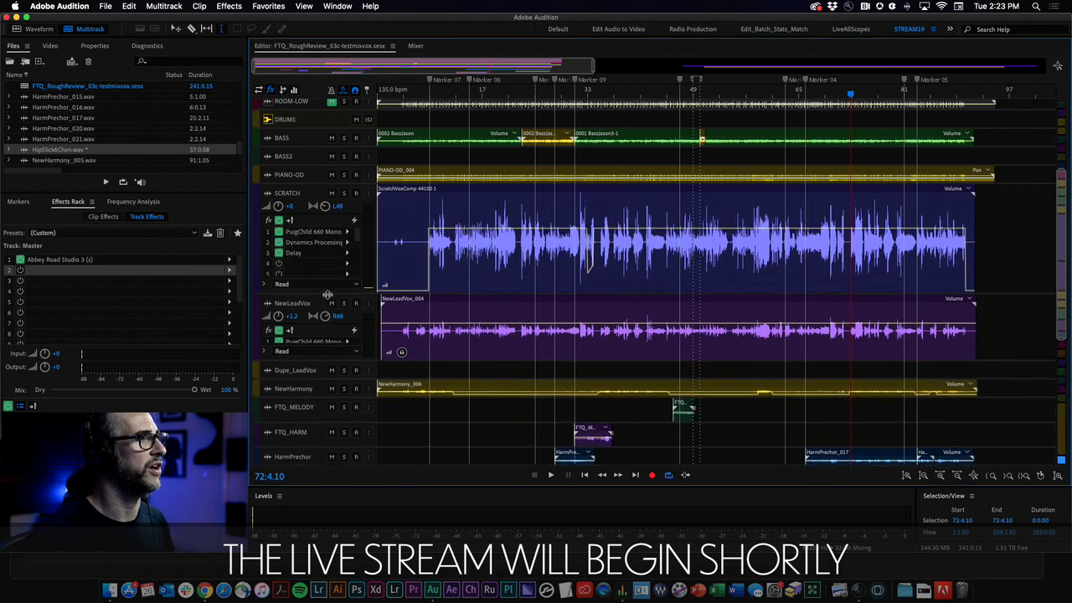
pyautogui.doubleClick(321, 252)
pyautogui.click(572, 224)
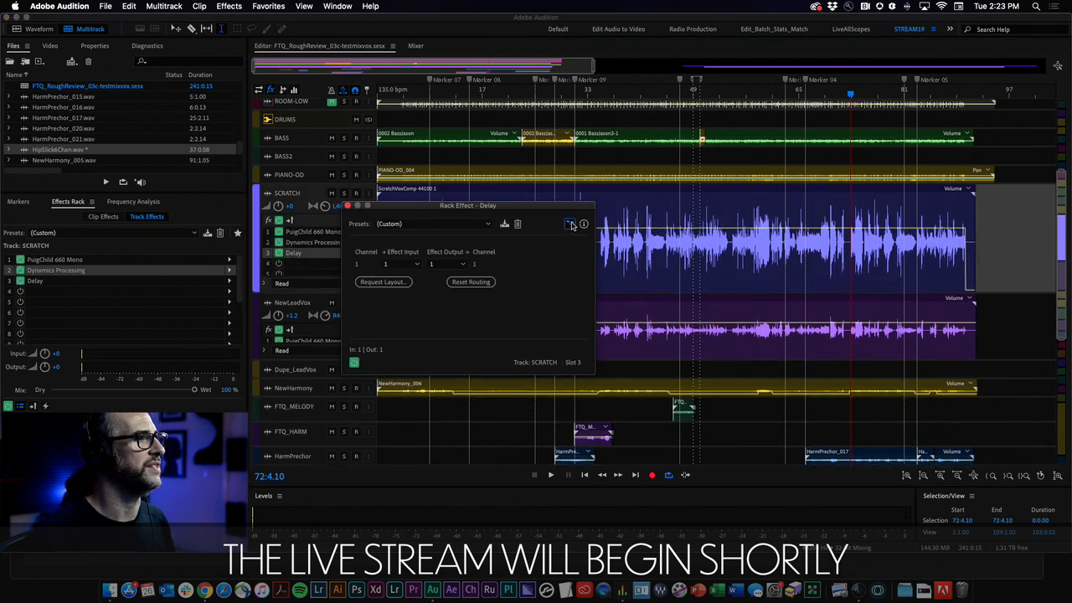
pyautogui.moveTo(463, 209); pyautogui.dragTo(637, 147)
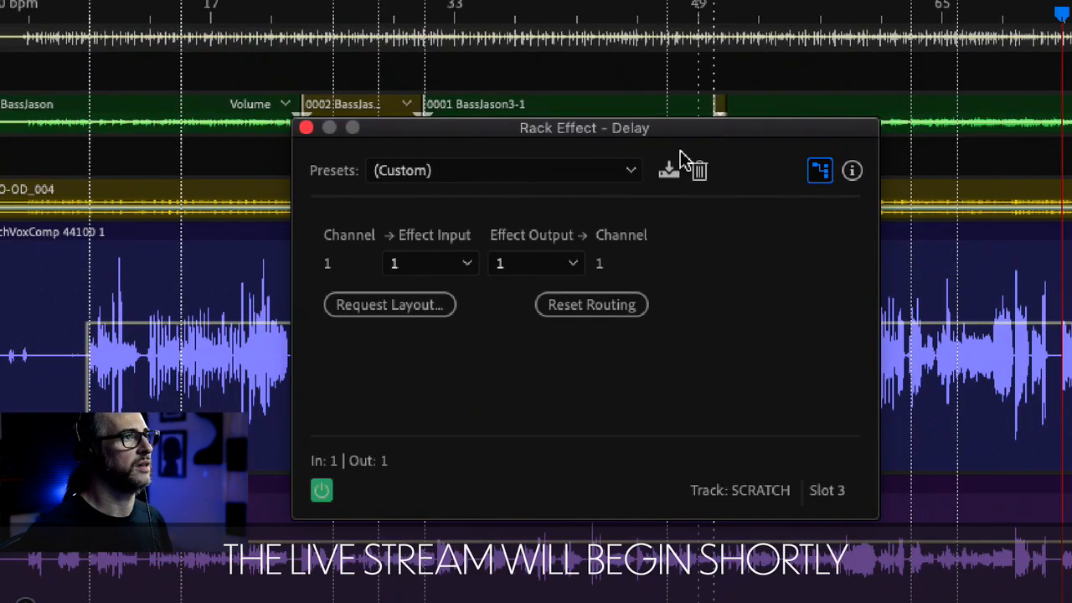
# Review the effect input and effect output choices for the SCRATCH track's mono Delay
pyautogui.click(458, 267)
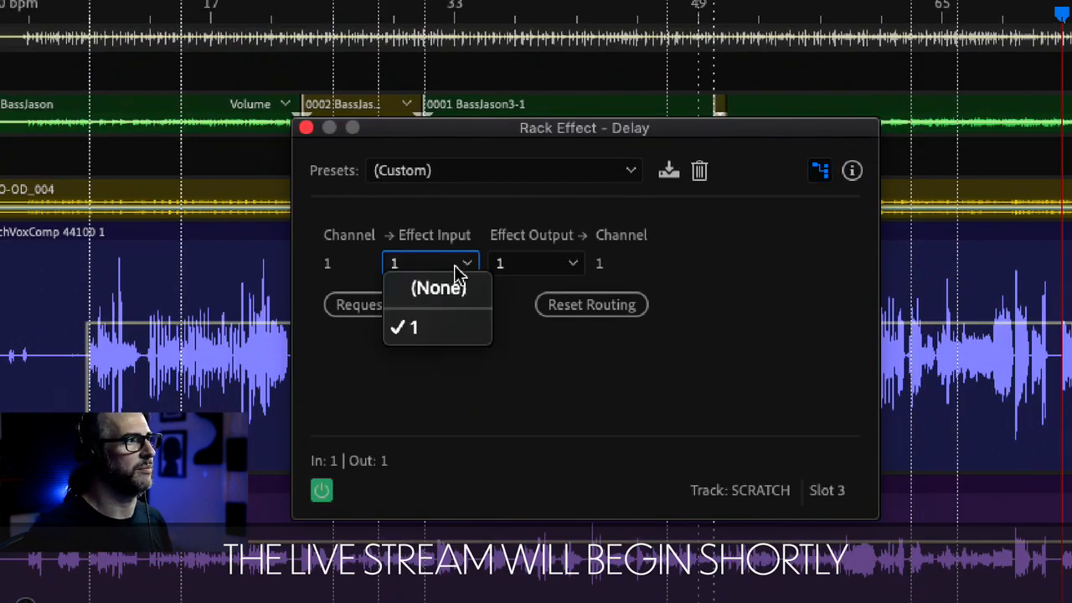
pyautogui.click(504, 372)
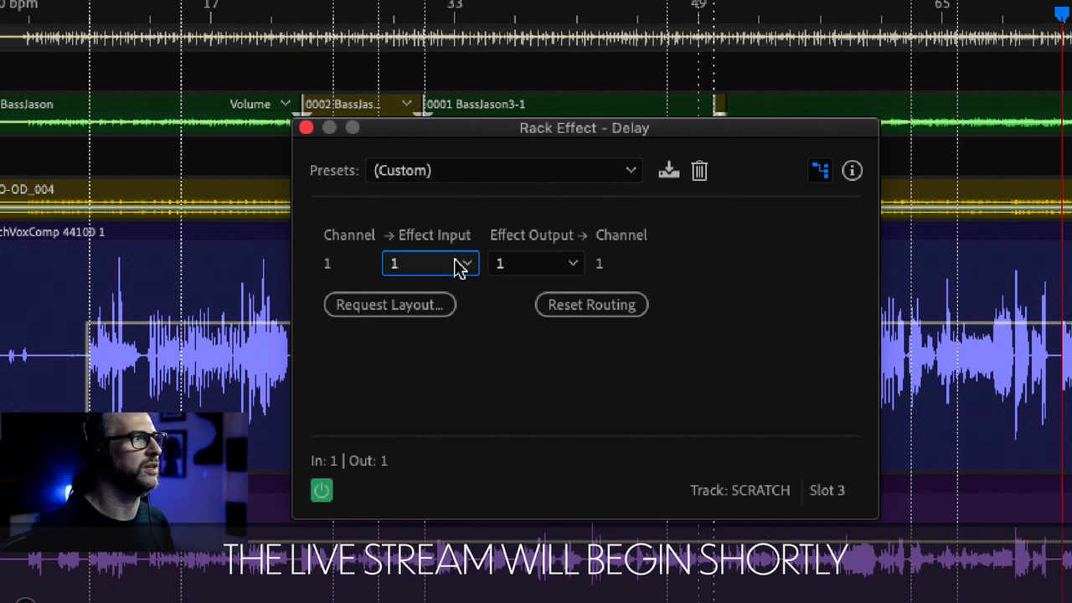
pyautogui.click(552, 269)
pyautogui.click(724, 266)
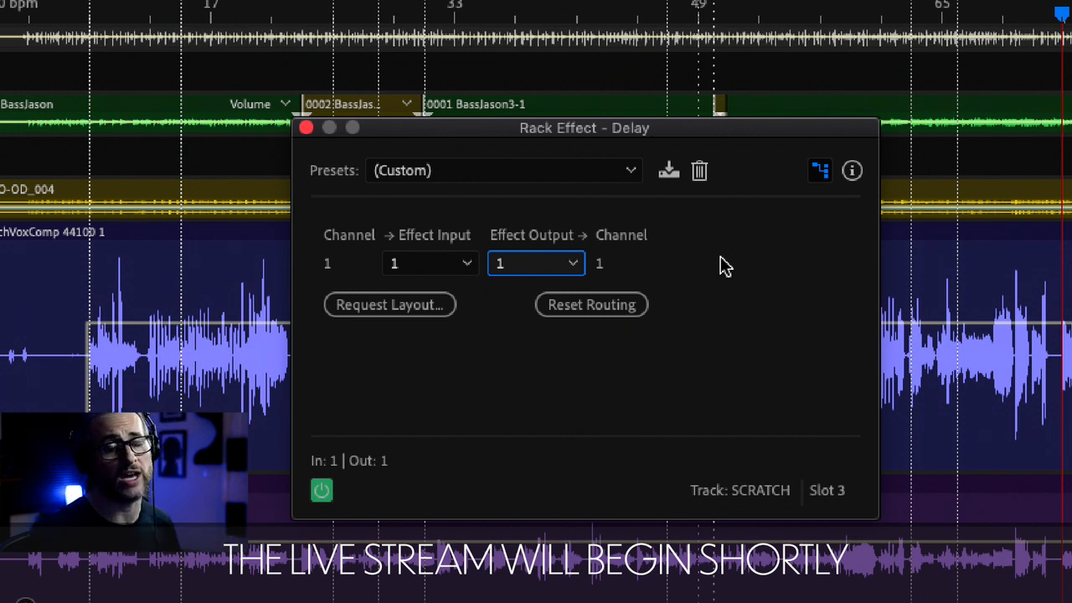
# Request a Stereo input layout for the SCRATCH track's Delay effect
pyautogui.click(418, 308)
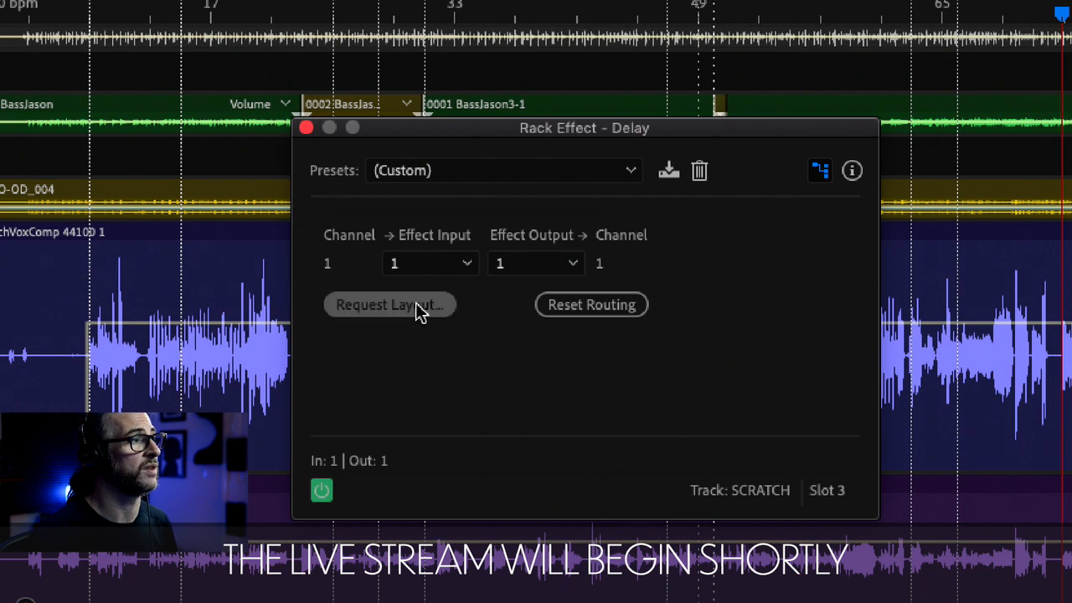
pyautogui.click(431, 319)
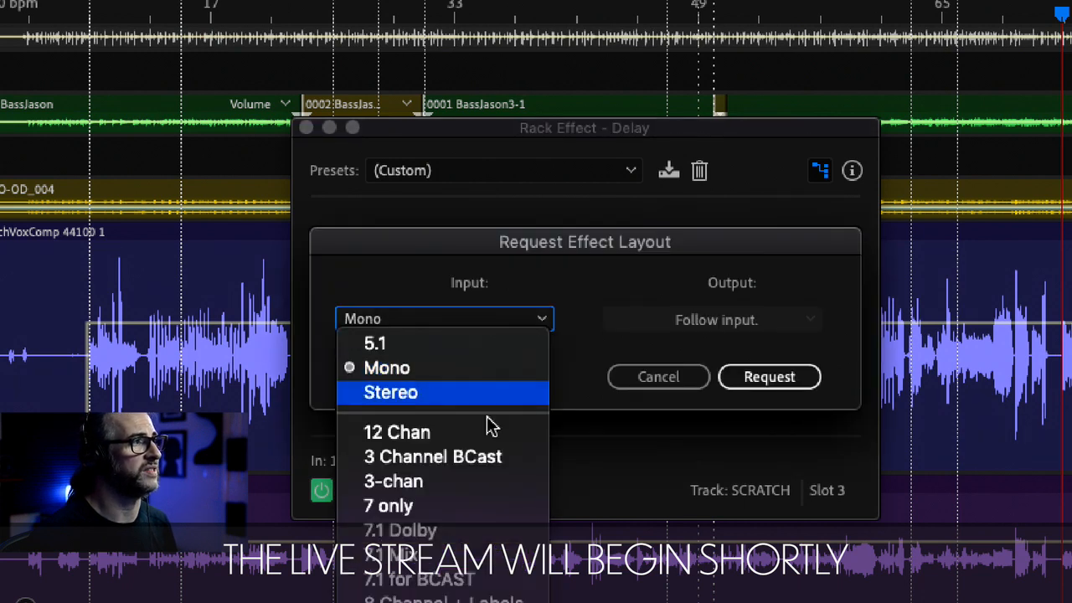
pyautogui.click(432, 399)
pyautogui.click(767, 385)
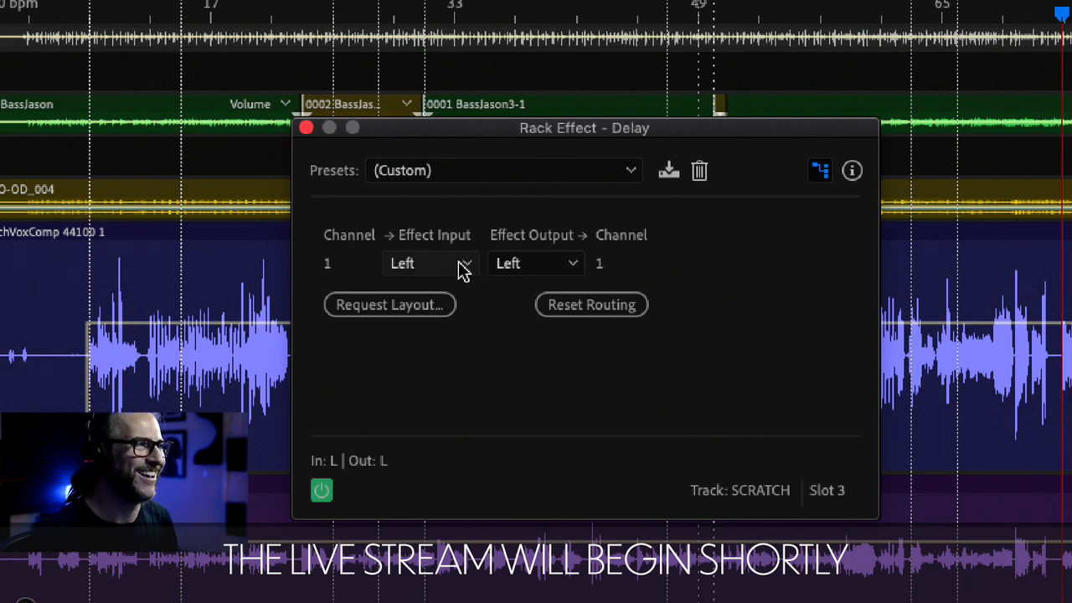
# Try the Right effect output on the SCRATCH track's Delay, return it to Left, and close the effect window
pyautogui.click(572, 264)
pyautogui.click(558, 351)
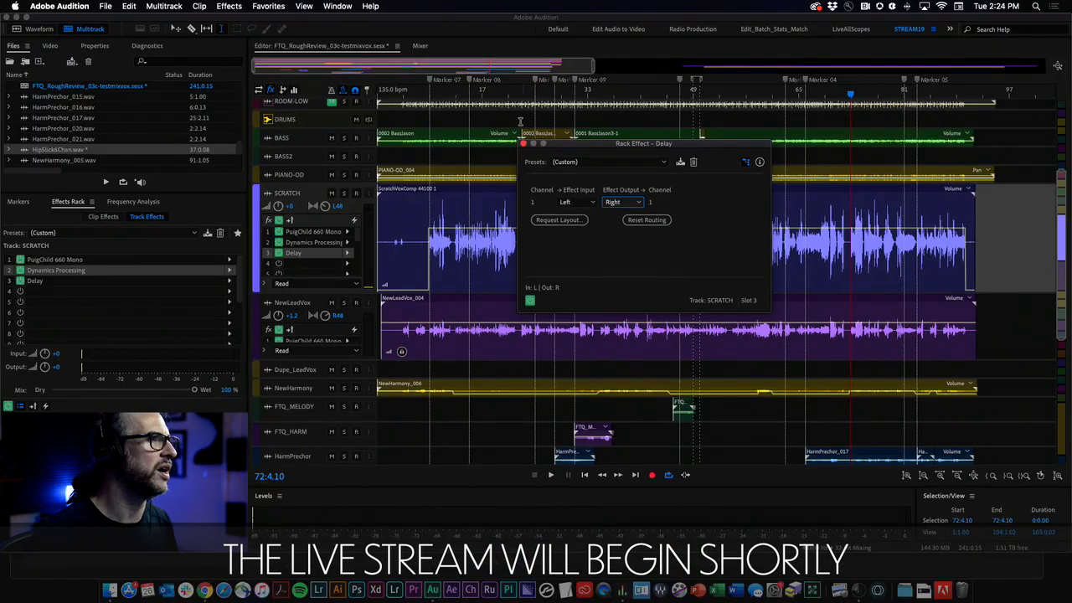
pyautogui.click(636, 204)
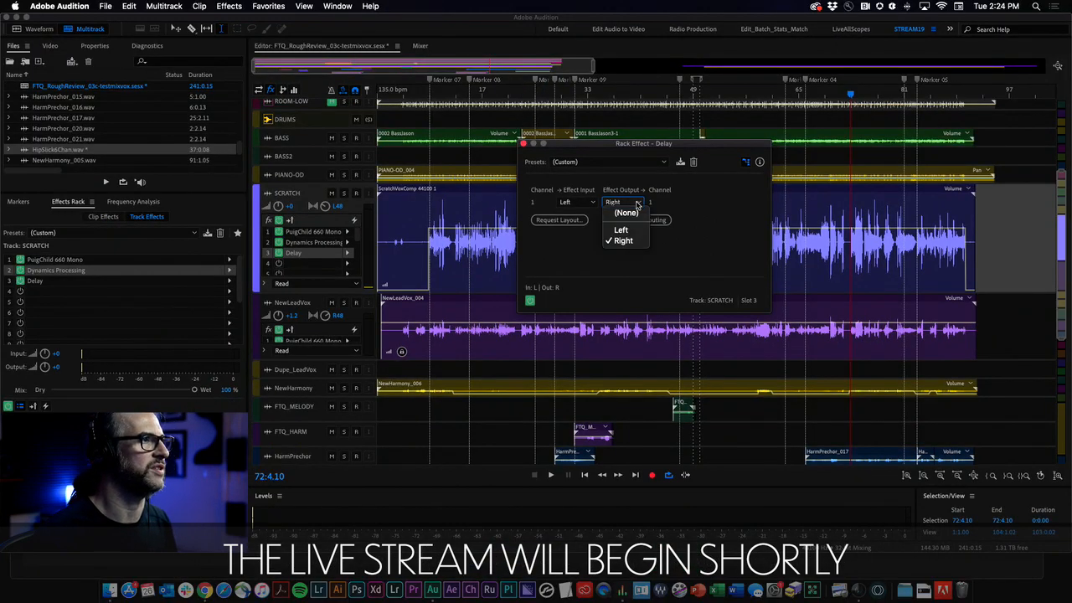
pyautogui.click(630, 225)
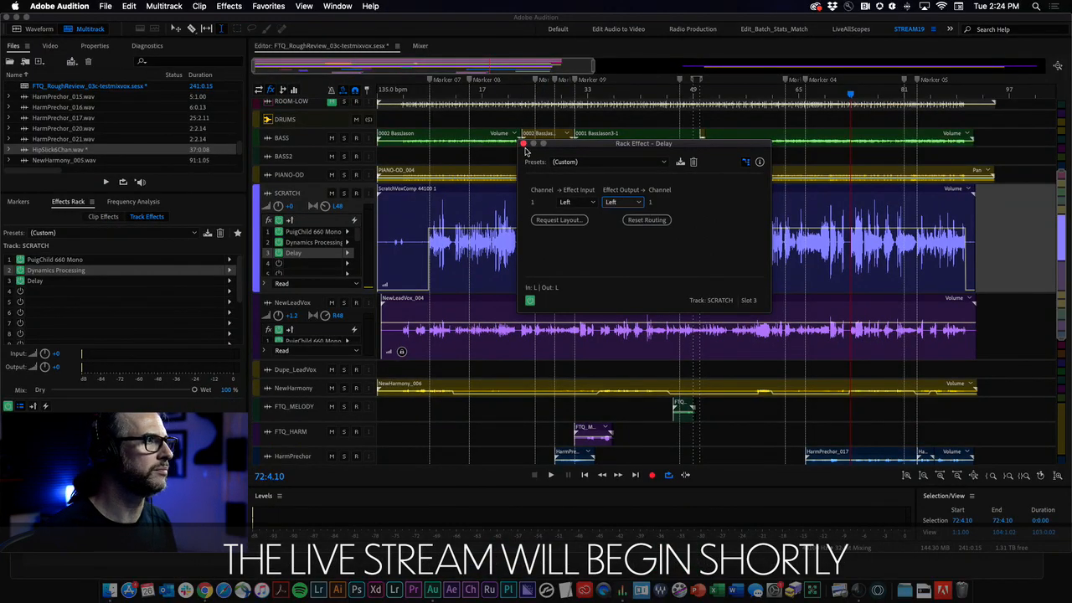
pyautogui.click(523, 145)
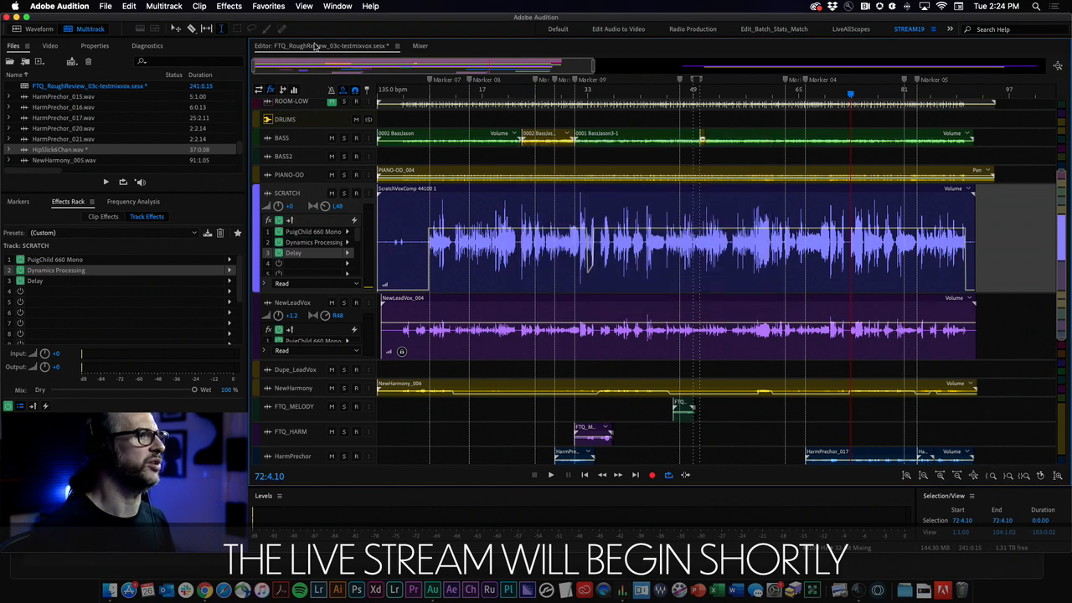
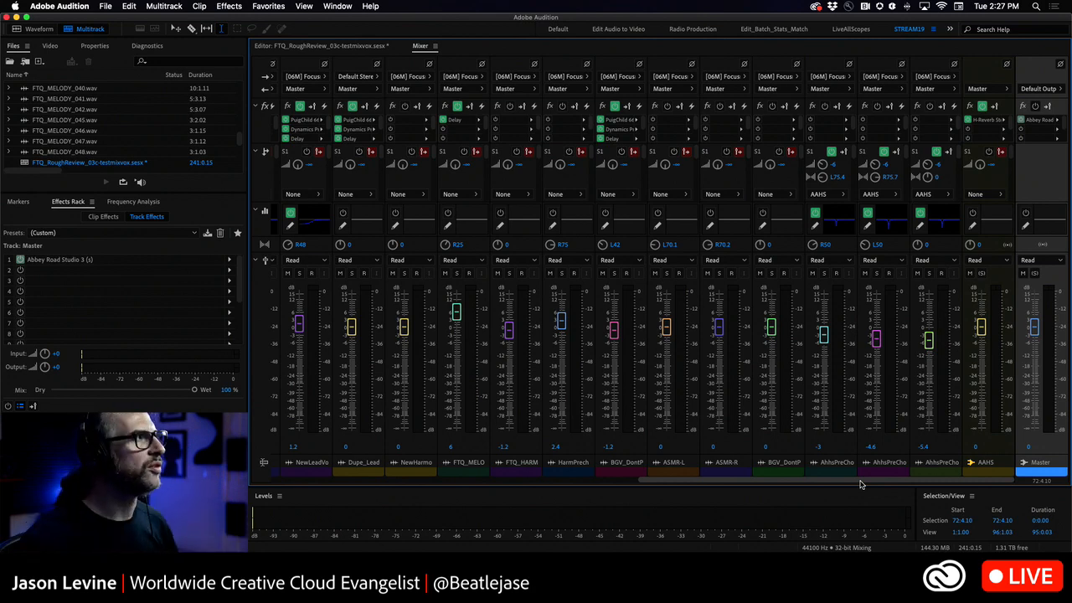
# Return to the multitrack editor and solo the AhhsPreChor, AhhsPreChor2 and AhhsPreChor3 tracks
pyautogui.click(331, 46)
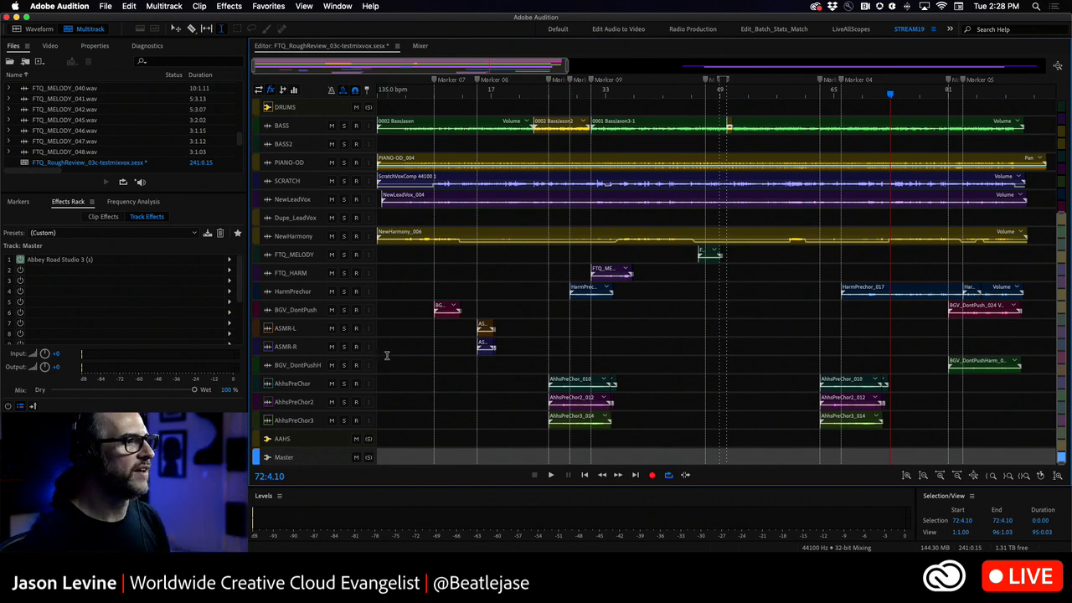
pyautogui.click(343, 384)
pyautogui.click(343, 401)
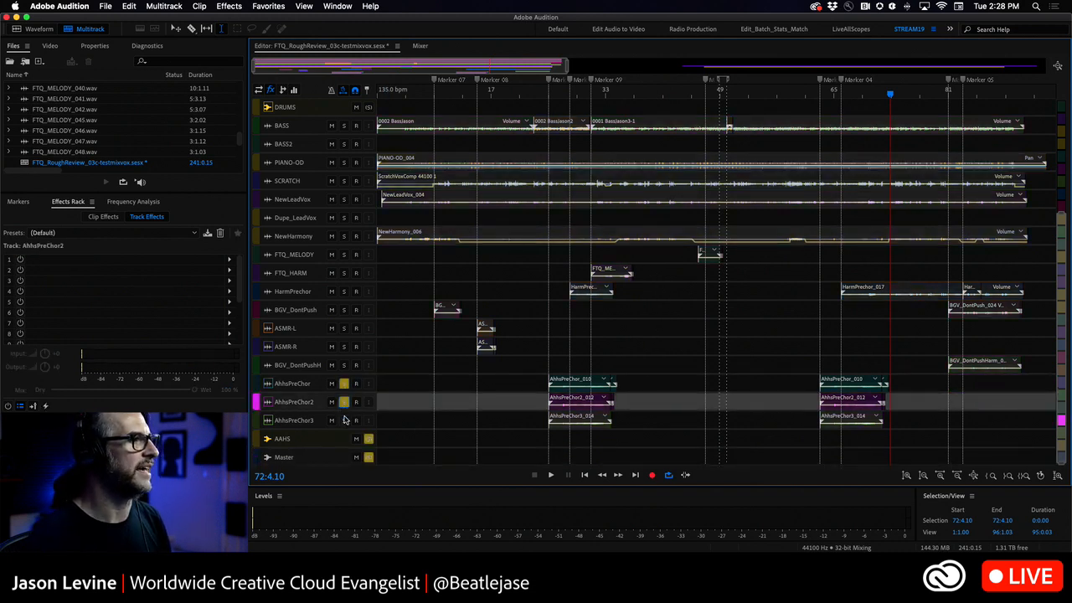
pyautogui.click(344, 421)
# Play the soloed tracks from the start of their first clips at 24:4.05, and stop after those clips end
pyautogui.click(547, 96)
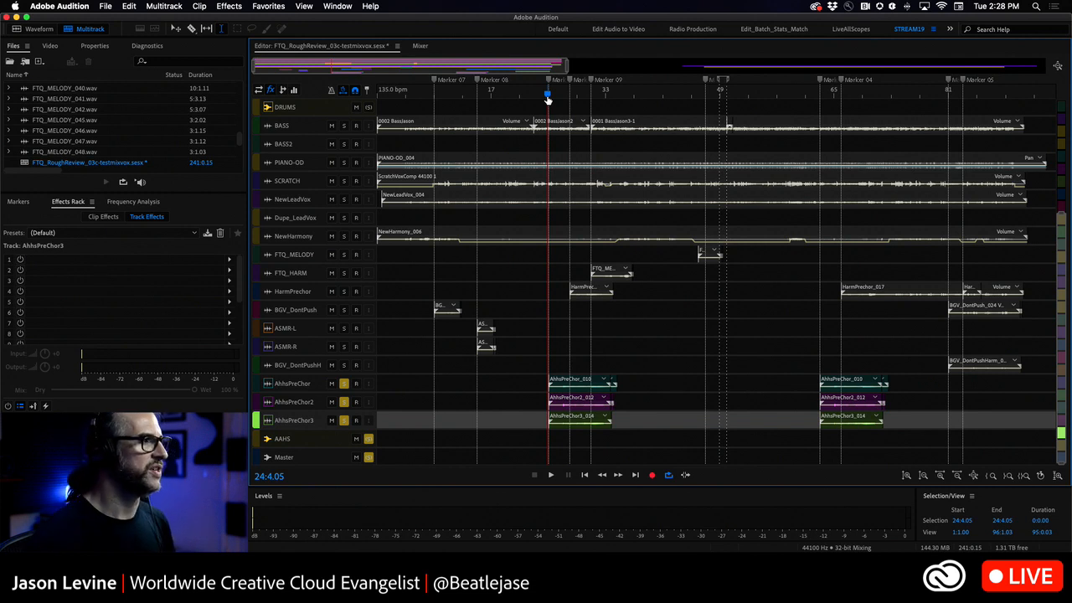
pyautogui.press('space')
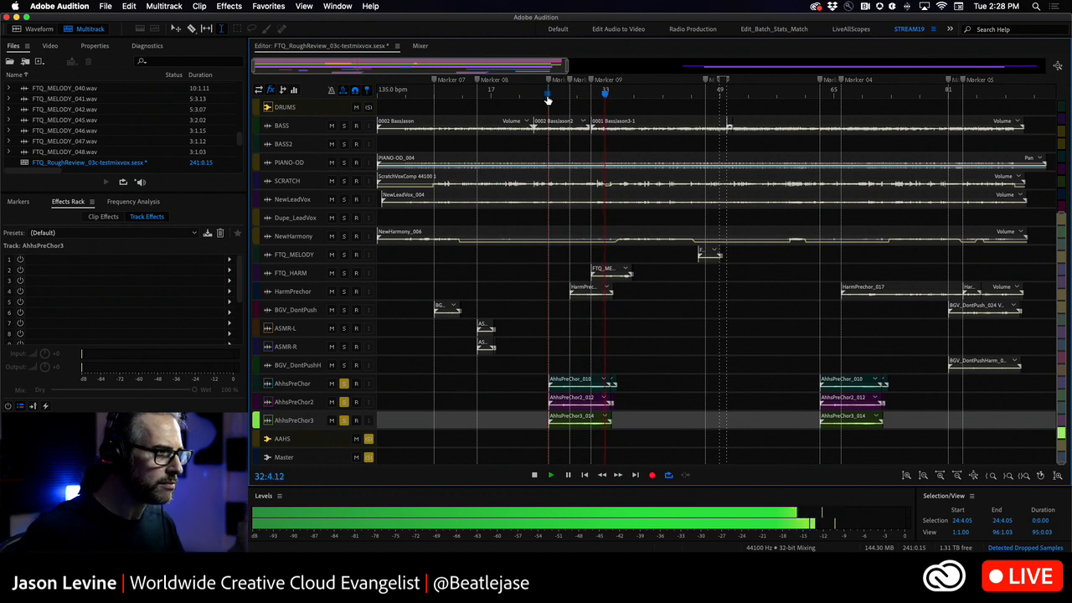
pyautogui.press('space')
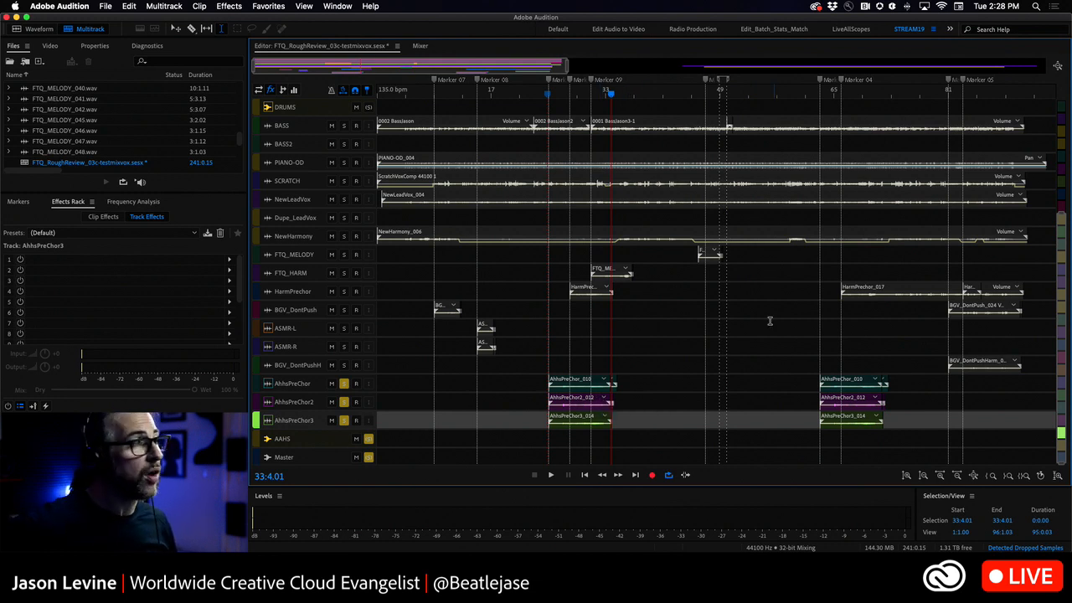
# Select the Master track and display the session's mixing properties
pyautogui.click(315, 457)
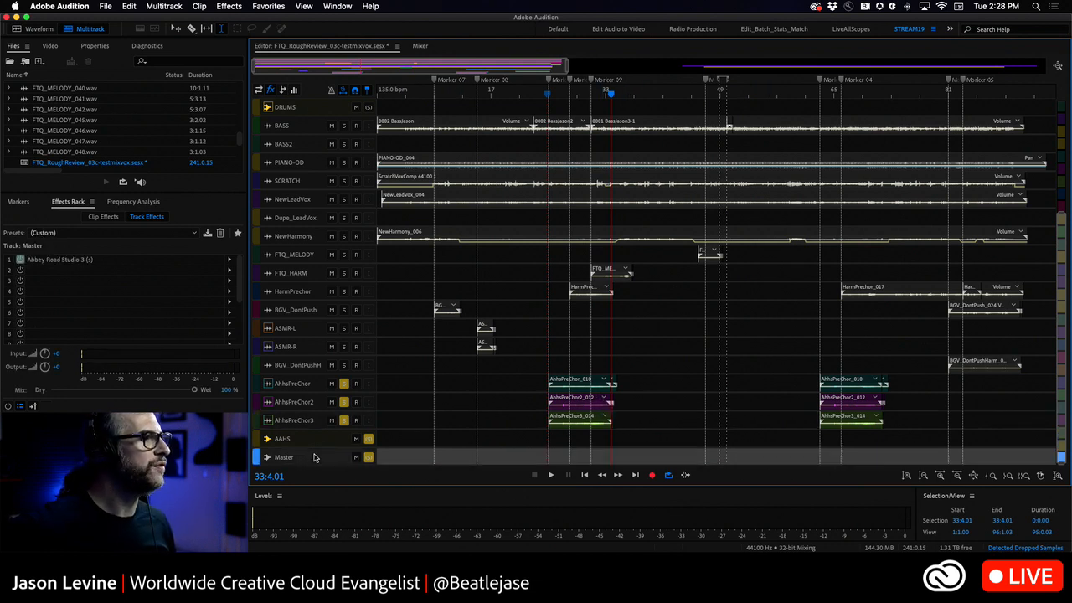
pyautogui.click(95, 46)
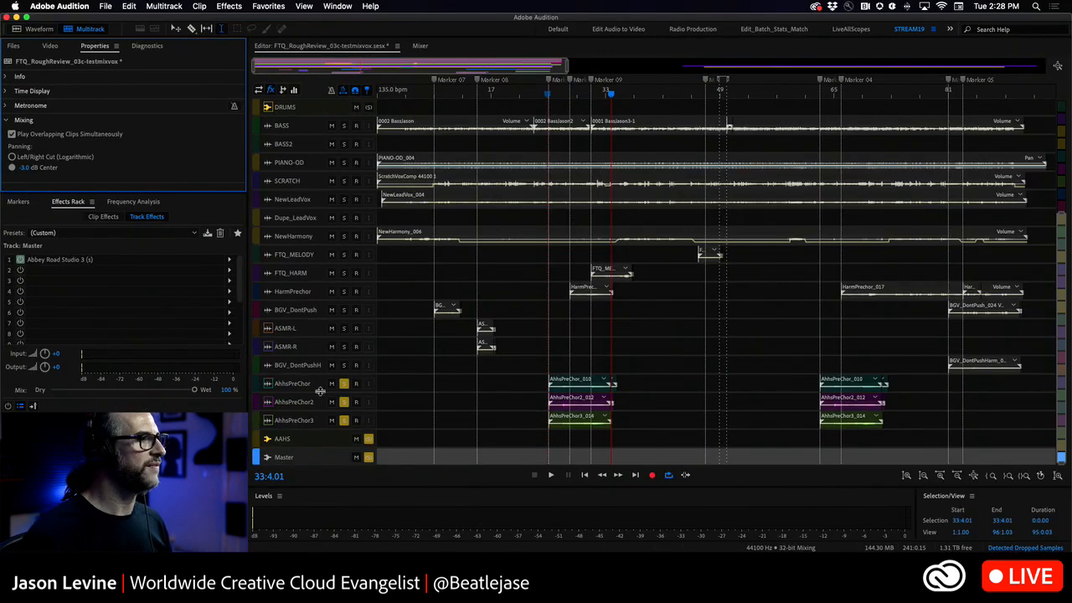
# Enlarge the AhhsPreChor track around its second group of clips near Marker 11 and switch to the Move tool
pyautogui.moveTo(320, 391); pyautogui.dragTo(333, 420)
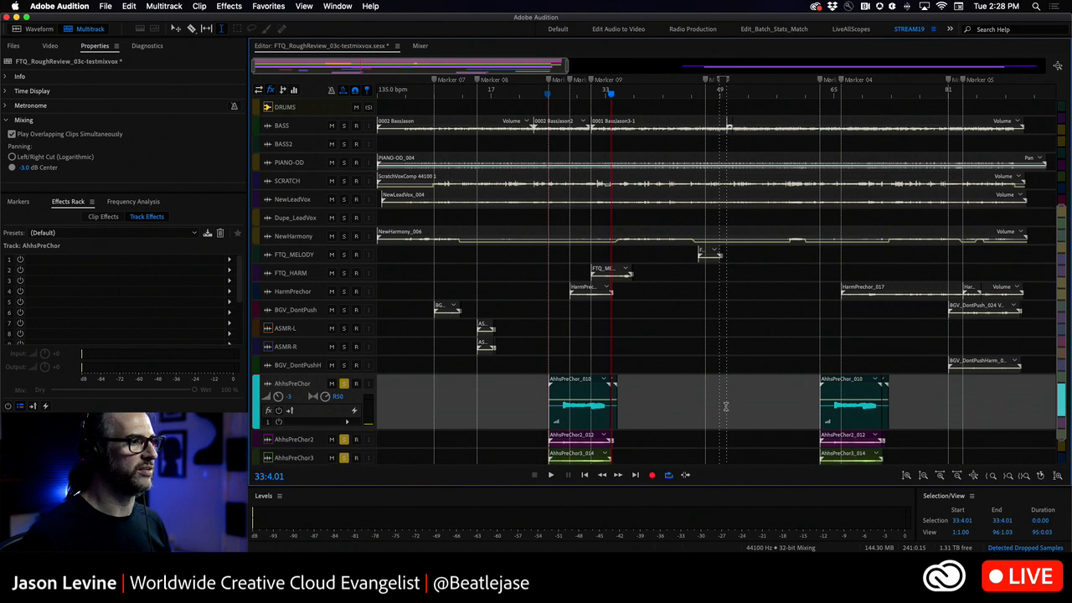
pyautogui.click(584, 71)
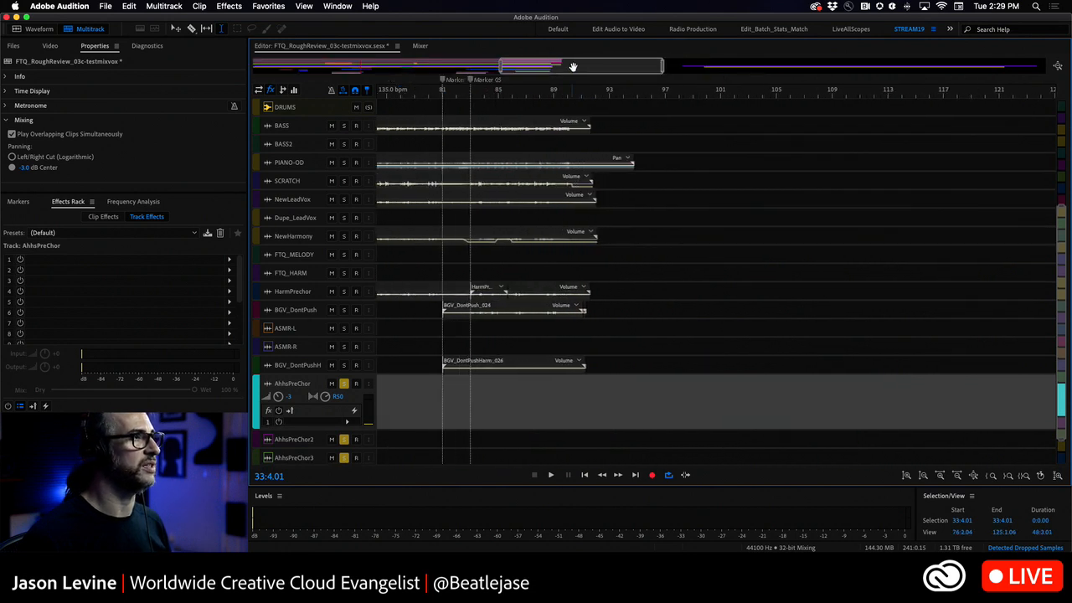
pyautogui.moveTo(573, 67); pyautogui.dragTo(477, 67)
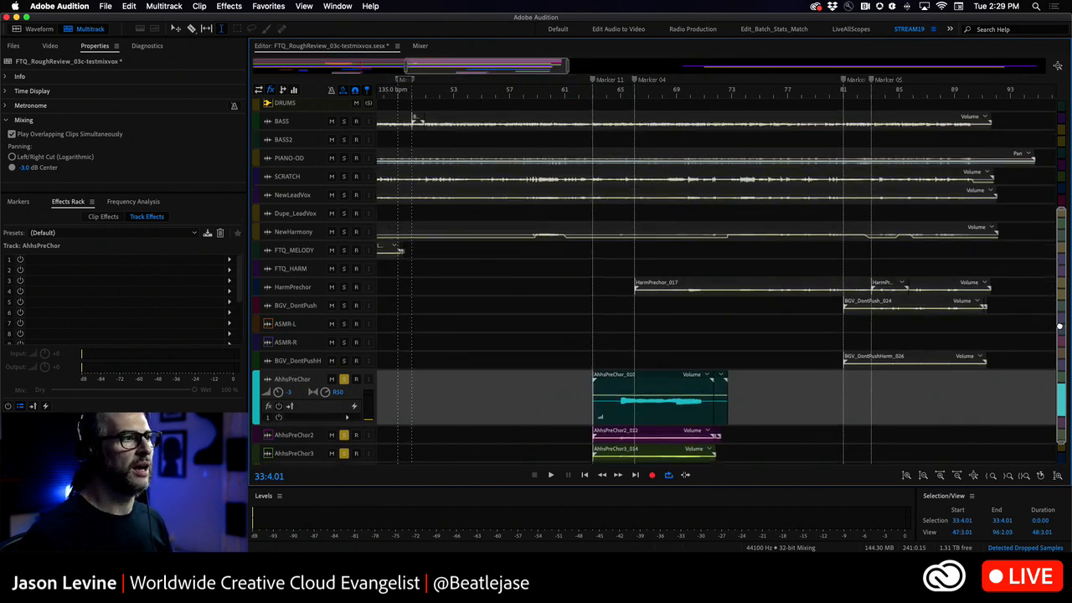
pyautogui.scroll(-2, 1059, 325)
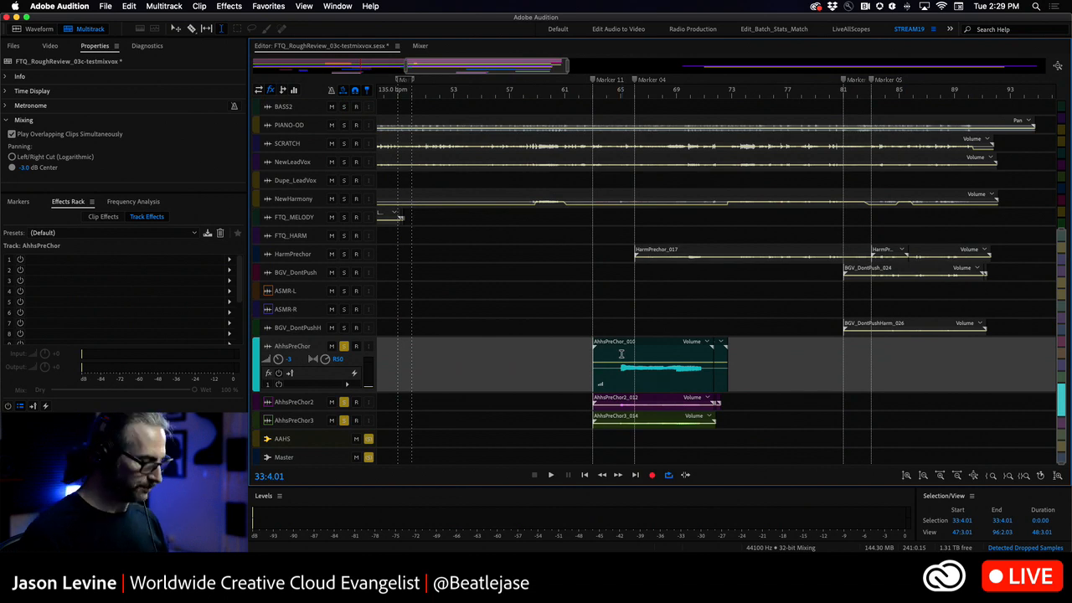
pyautogui.press('v')
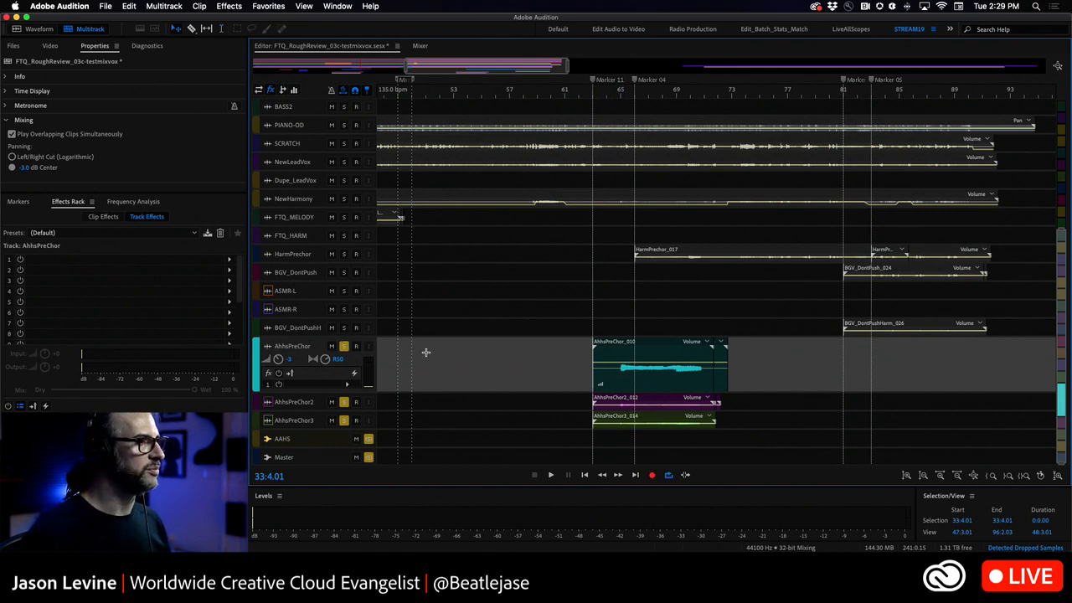
pyautogui.moveTo(326, 393); pyautogui.dragTo(329, 461)
pyautogui.scroll(-1, 509, 414)
pyautogui.scroll(-3, 509, 414)
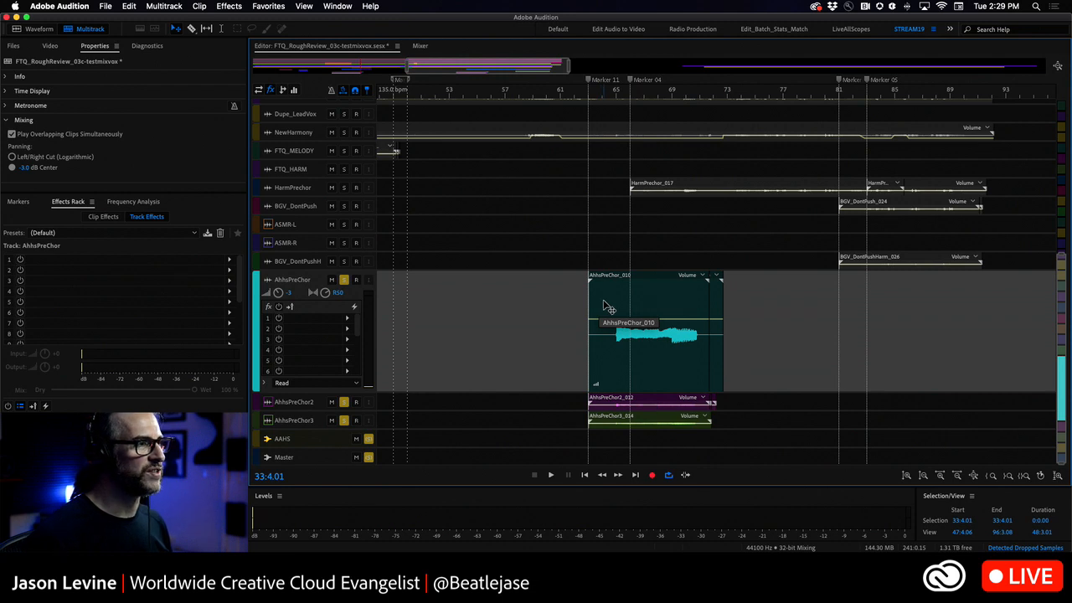
# Move the stacked AhhsPreChor clips apart to expose the takes underneath, and restore them to their original position at Marker 11
pyautogui.moveTo(608, 307); pyautogui.dragTo(792, 308)
pyautogui.moveTo(650, 311); pyautogui.dragTo(682, 307)
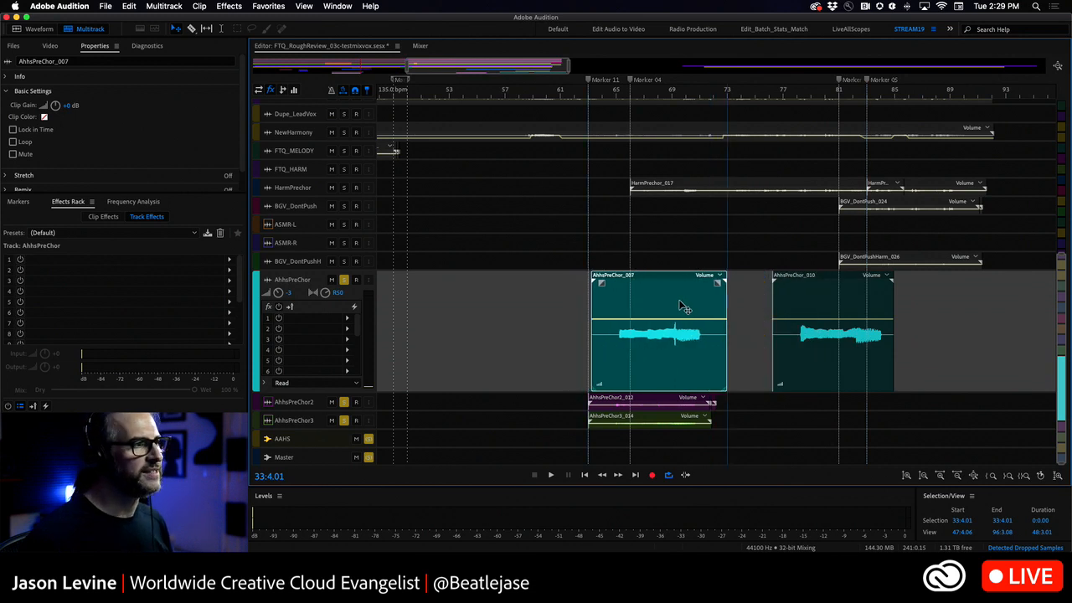
pyautogui.moveTo(821, 305); pyautogui.dragTo(634, 300)
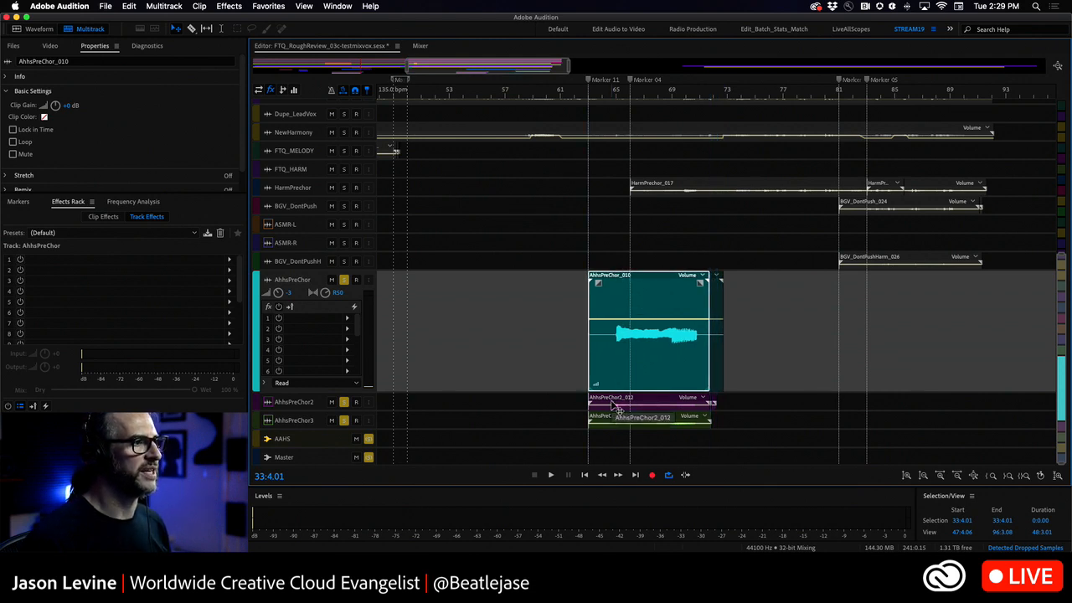
# Move the stacked AhhsPreChor2 clips apart to expose the overlapping takes, and undo the moves
pyautogui.moveTo(614, 403); pyautogui.dragTo(962, 378)
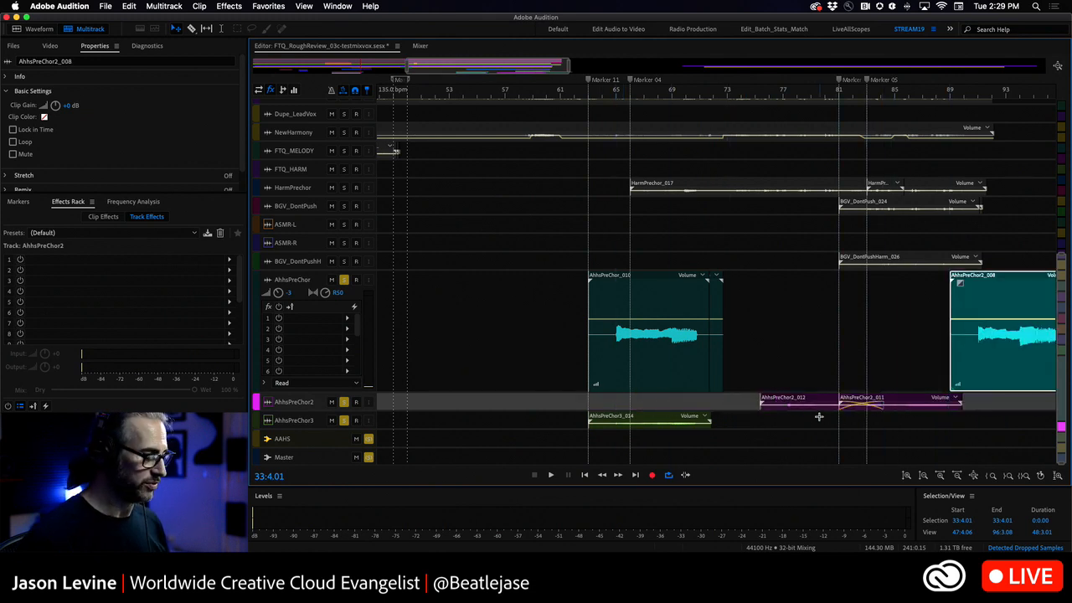
pyautogui.press('super+z')
pyautogui.press('super+z')
pyautogui.press('super+z')
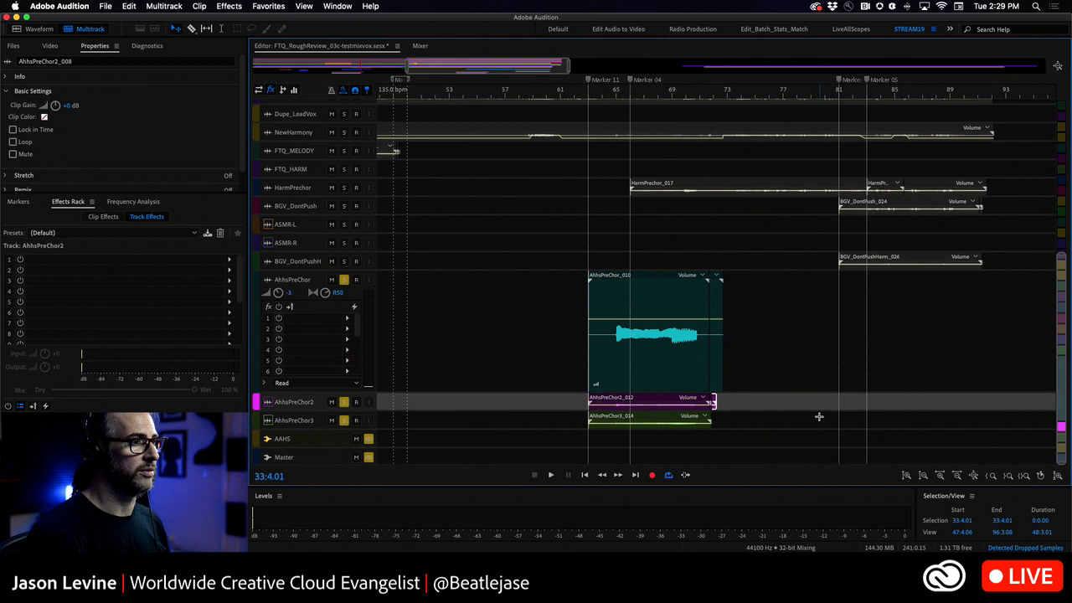
# Pull the overlapping AhhsPreChor3 clips away from their stack near Marker 11, and undo the moves
pyautogui.moveTo(648, 422); pyautogui.dragTo(830, 422)
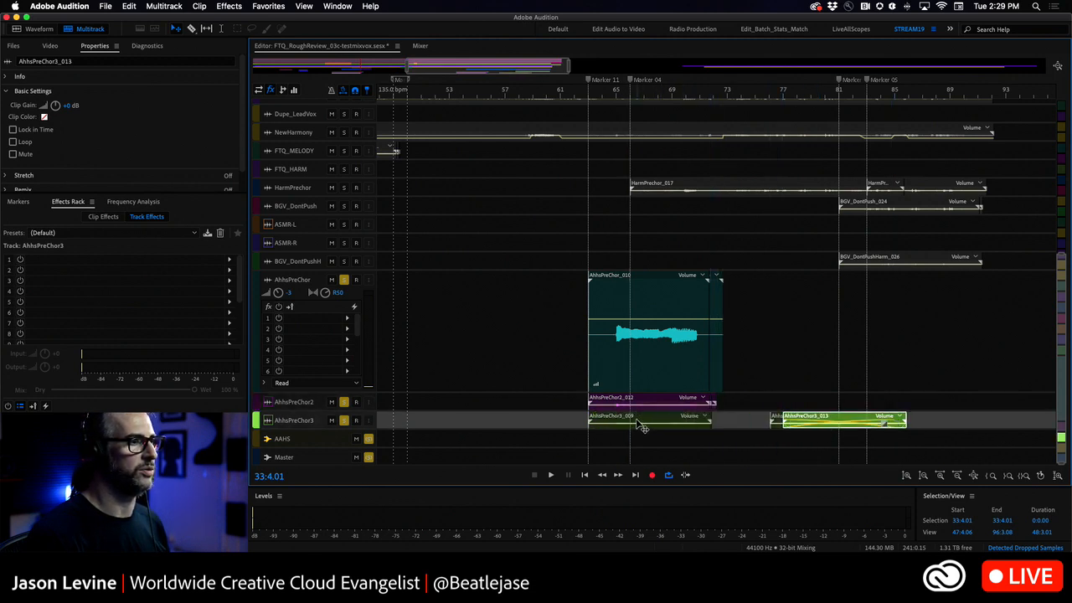
pyautogui.moveTo(641, 422); pyautogui.dragTo(869, 425)
pyautogui.press('super+z')
pyautogui.press('super+z')
pyautogui.press('super+z')
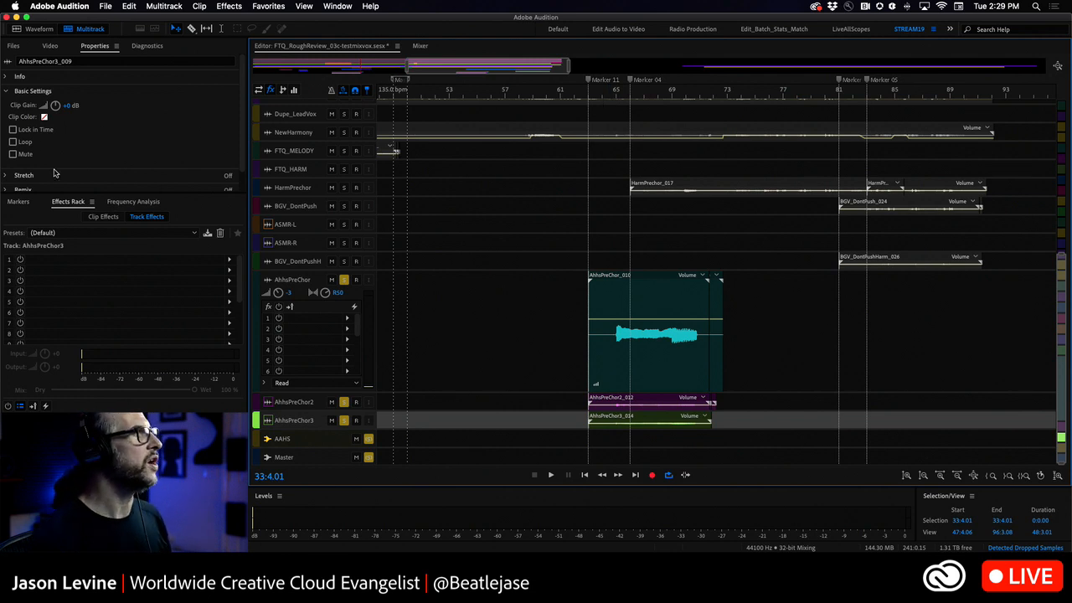
pyautogui.click(325, 441)
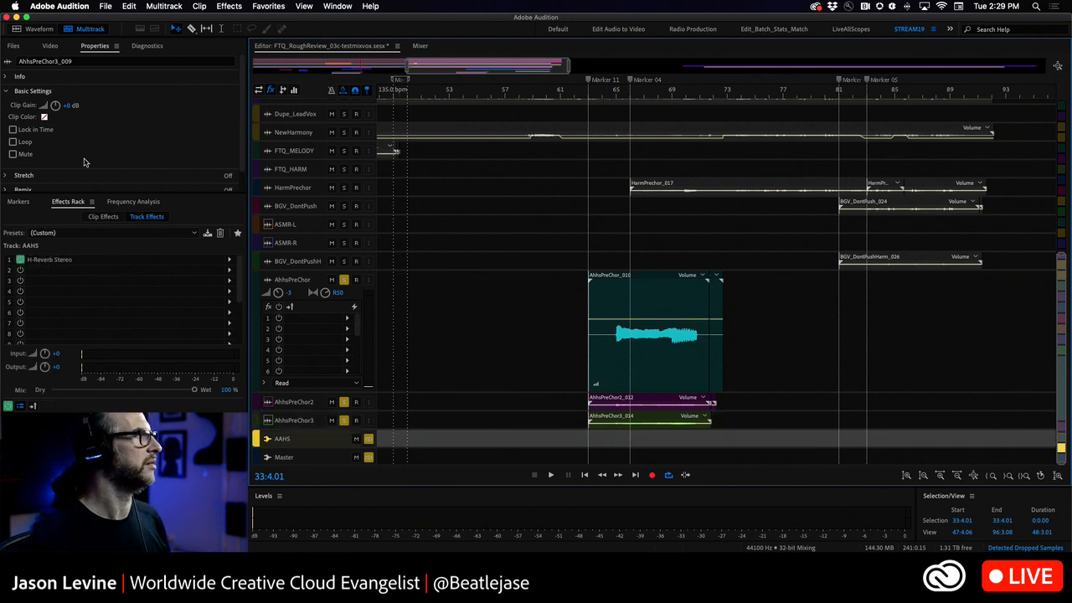
pyautogui.scroll(-1, 159, 135)
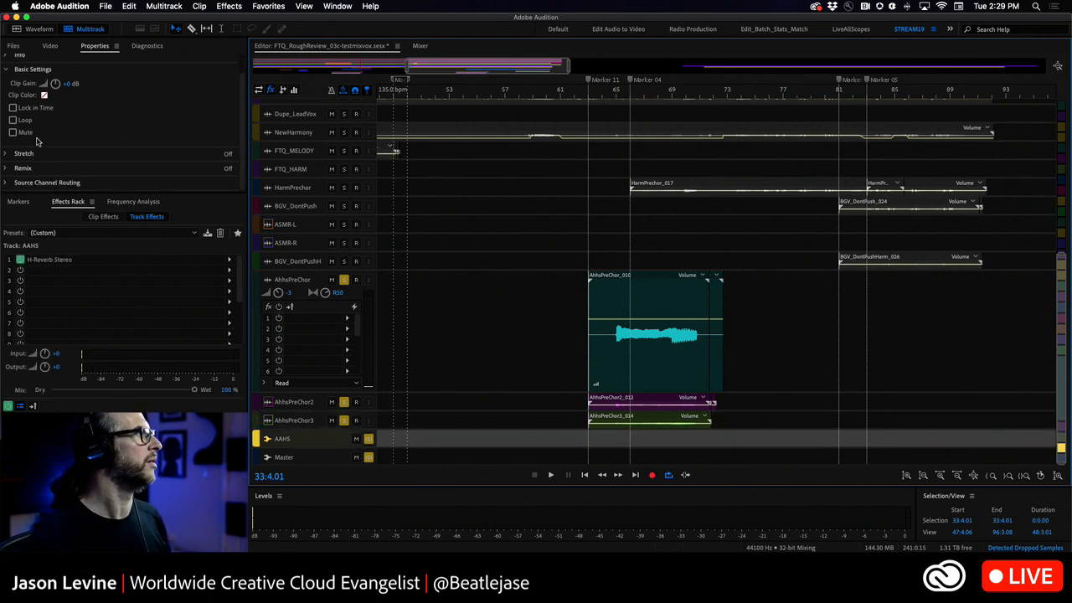
pyautogui.click(322, 460)
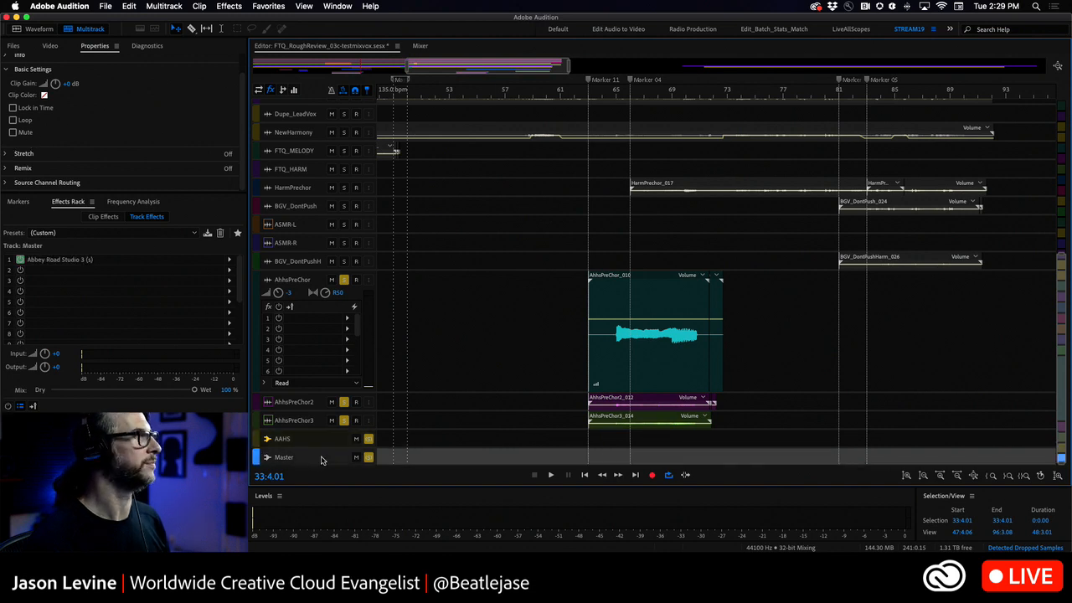
pyautogui.click(436, 501)
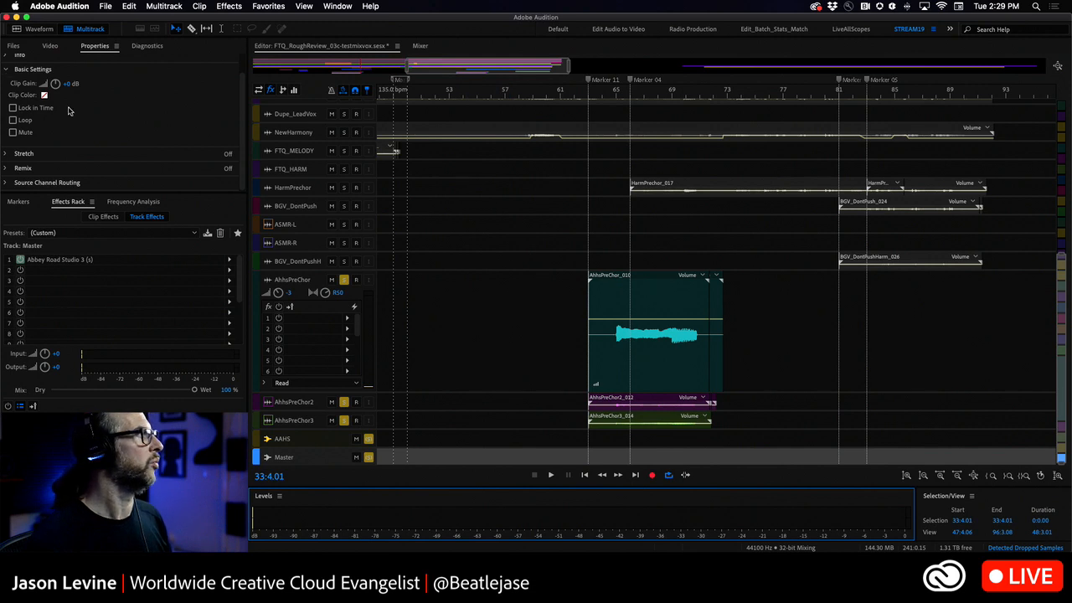
pyautogui.click(70, 111)
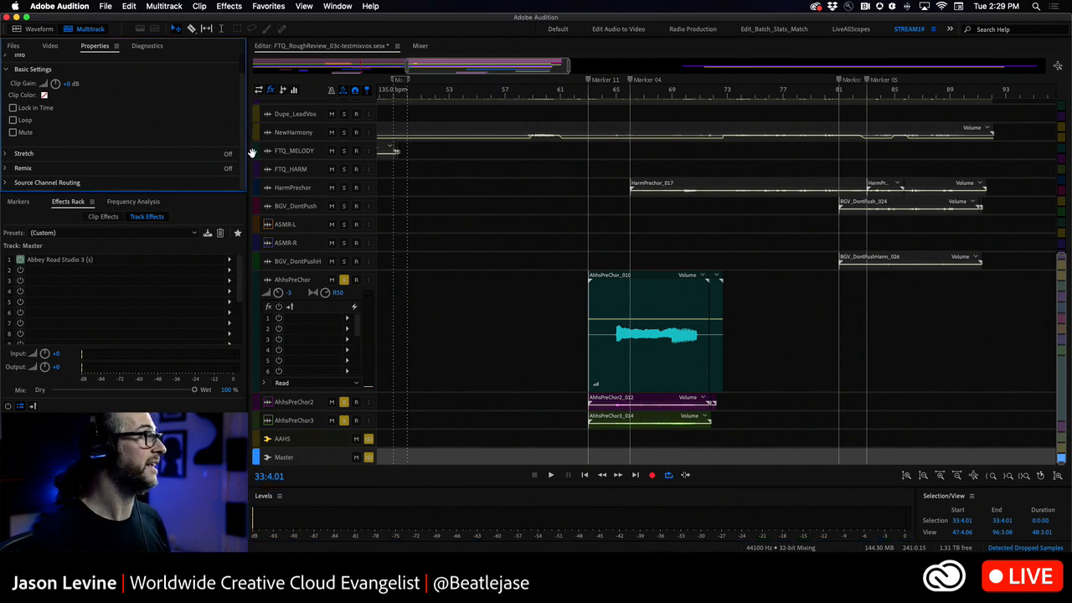
pyautogui.scroll(1, 238, 125)
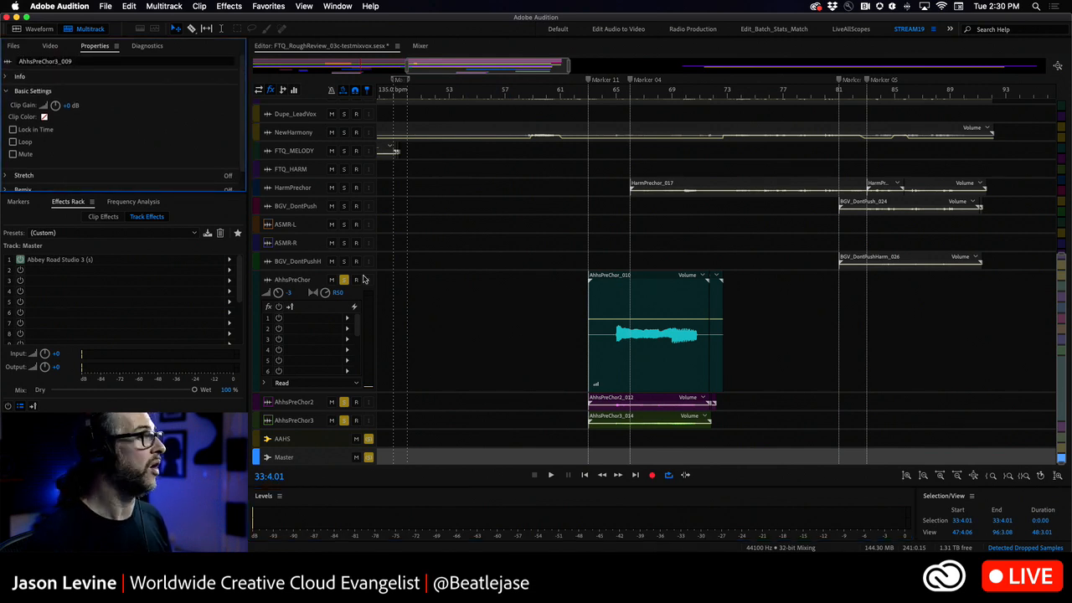
# Place the playhead at 52:4.07 and clear the solo on all tracks
pyautogui.click(509, 89)
pyautogui.click(448, 91)
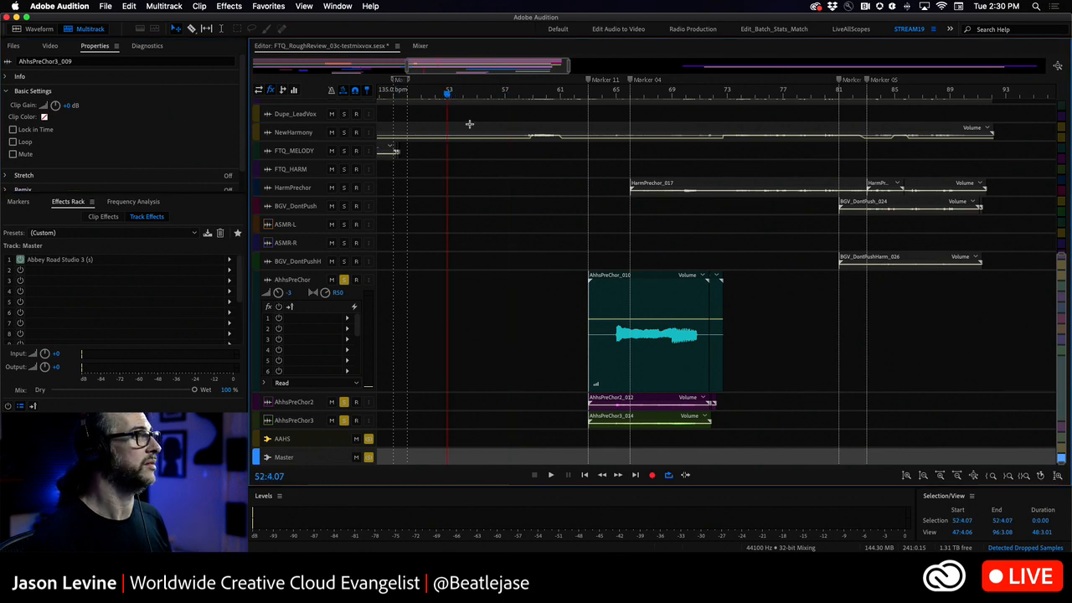
pyautogui.click(366, 457)
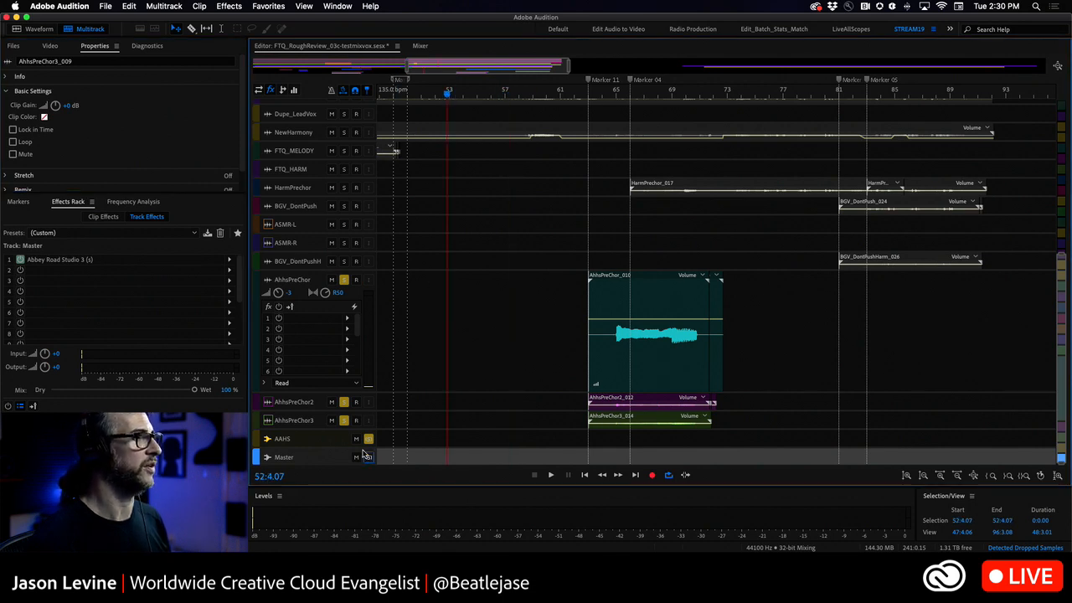
# Deselect the clips to show the session's properties, and turn off Play Overlapping Clips Simultaneously in its mixing settings
pyautogui.click(8, 93)
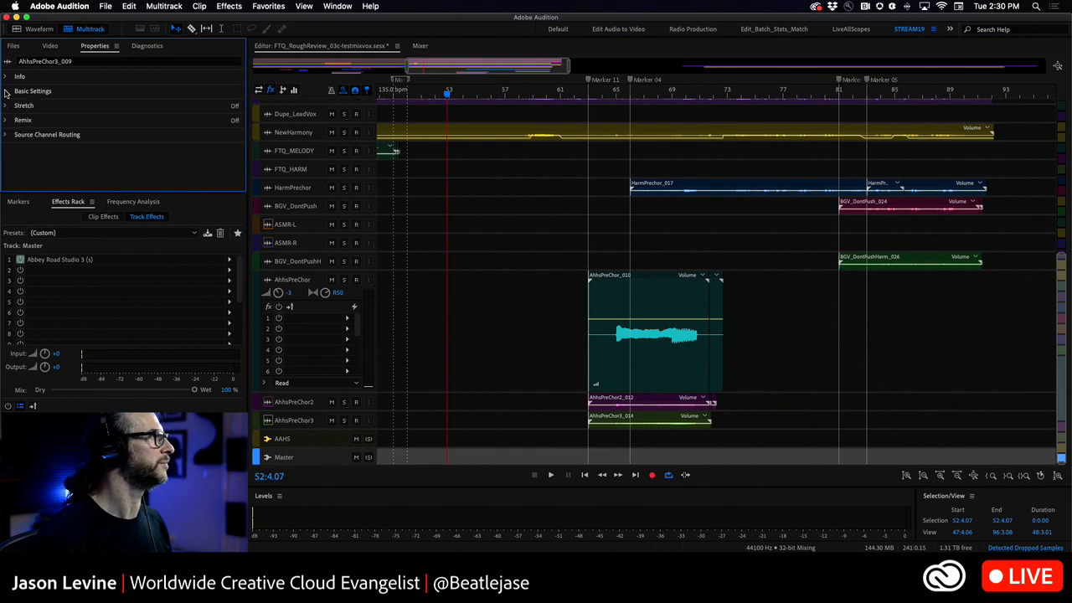
pyautogui.click(11, 95)
pyautogui.click(546, 428)
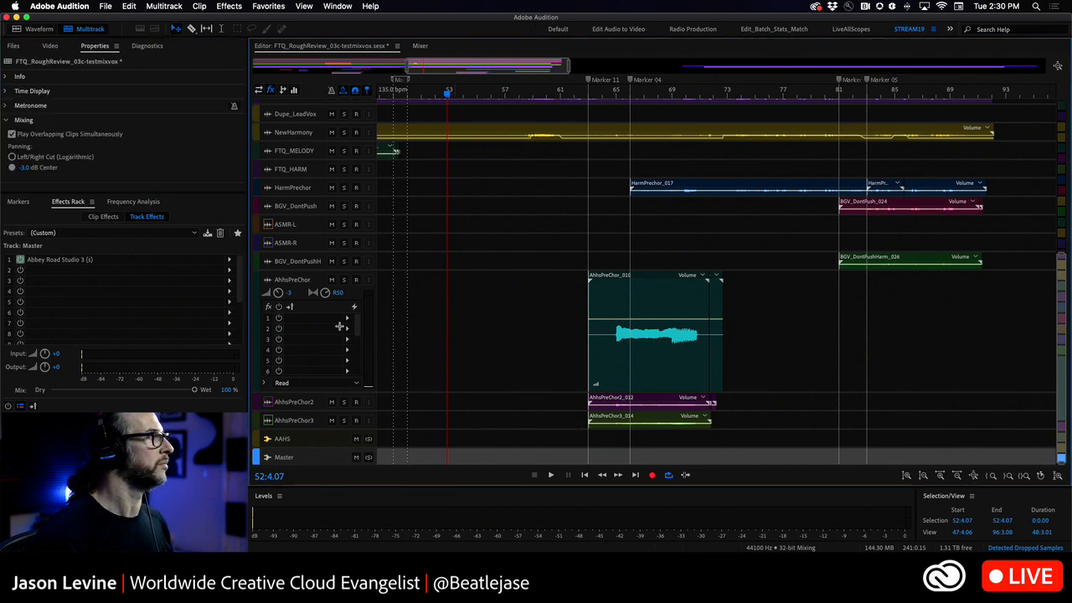
pyautogui.click(11, 134)
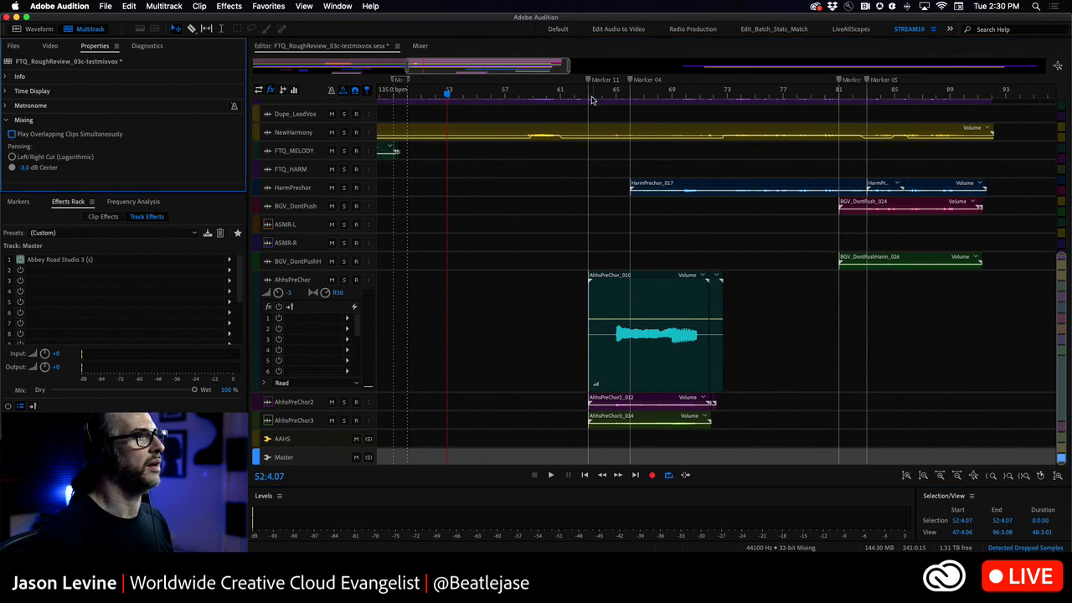
# Place the playhead at 63:1.00, solo AhhsPreChor, AhhsPreChor2 and AhhsPreChor3, and play that section
pyautogui.click(596, 192)
pyautogui.click(344, 280)
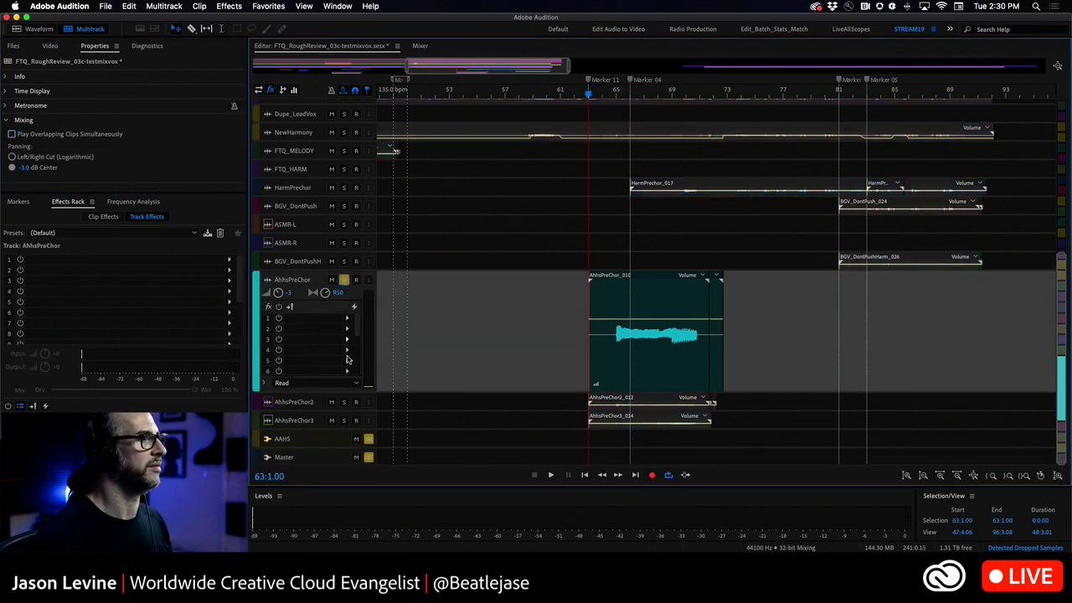
pyautogui.click(343, 401)
pyautogui.click(344, 420)
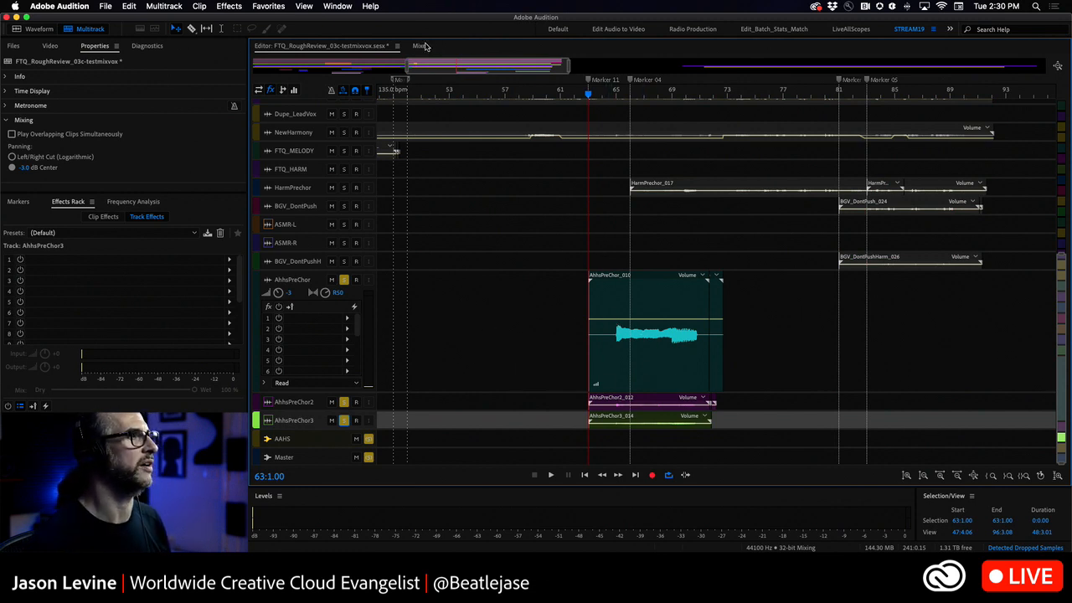
pyautogui.press('space')
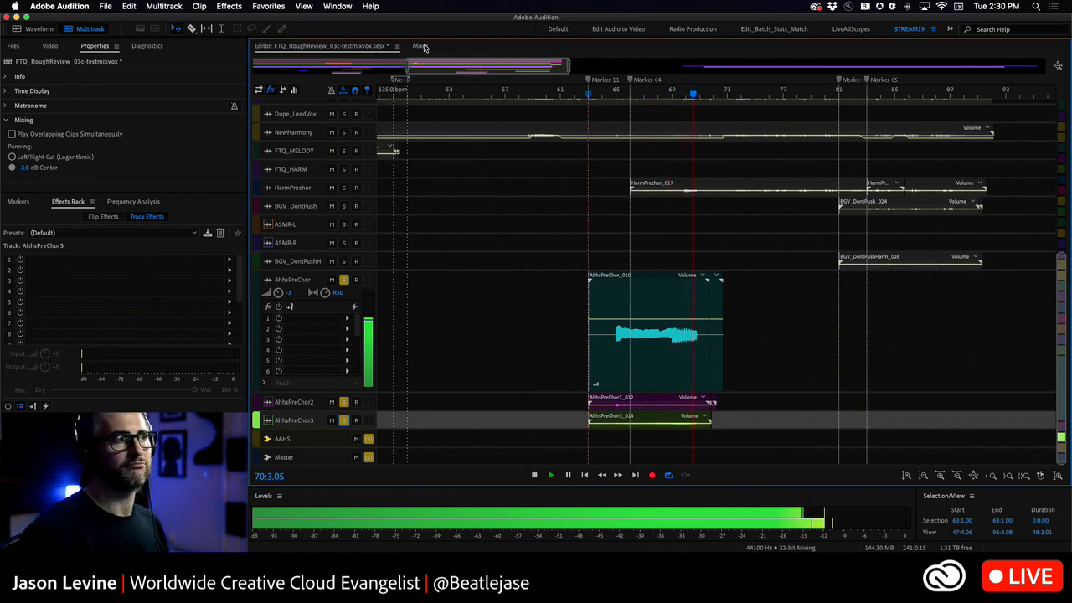
pyautogui.press('space')
# Mute the AAHS bus and play the soloed AhhsPreChor tracks from 64:3.12 without it
pyautogui.click(420, 46)
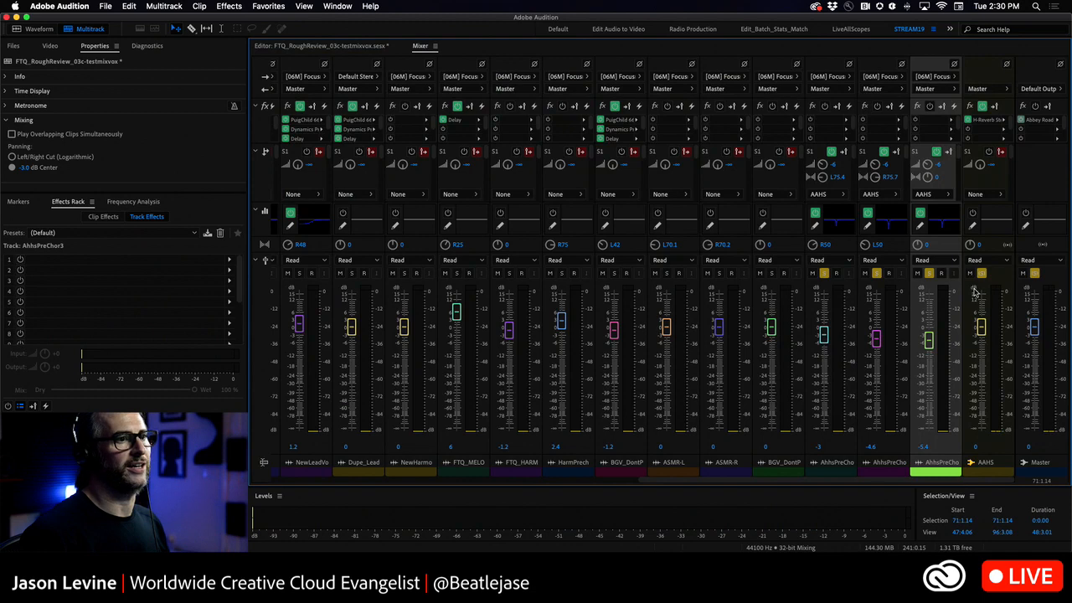
pyautogui.click(969, 274)
pyautogui.click(363, 48)
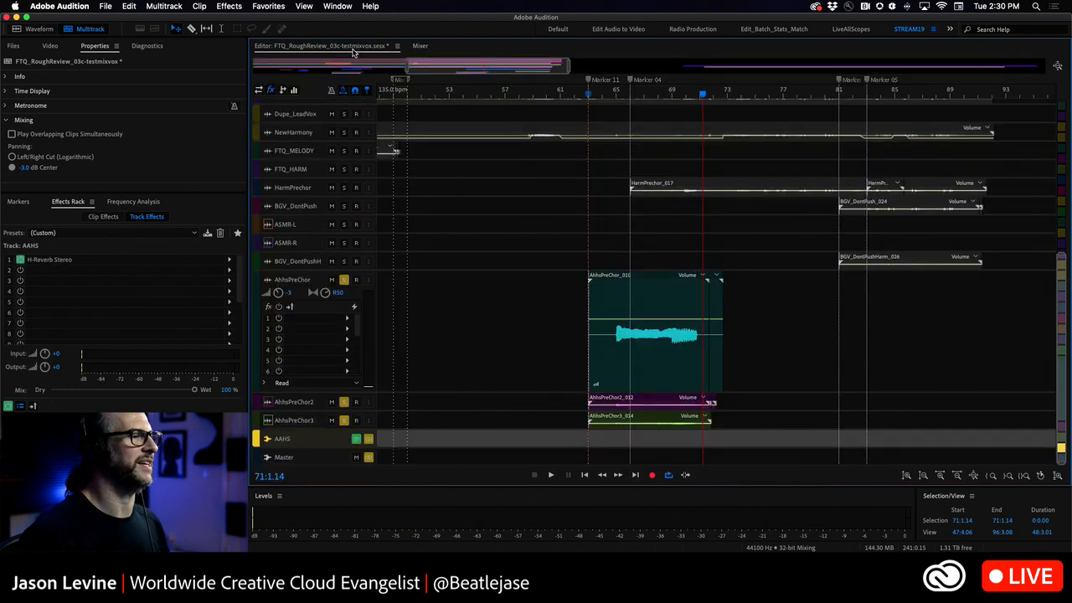
pyautogui.click(609, 105)
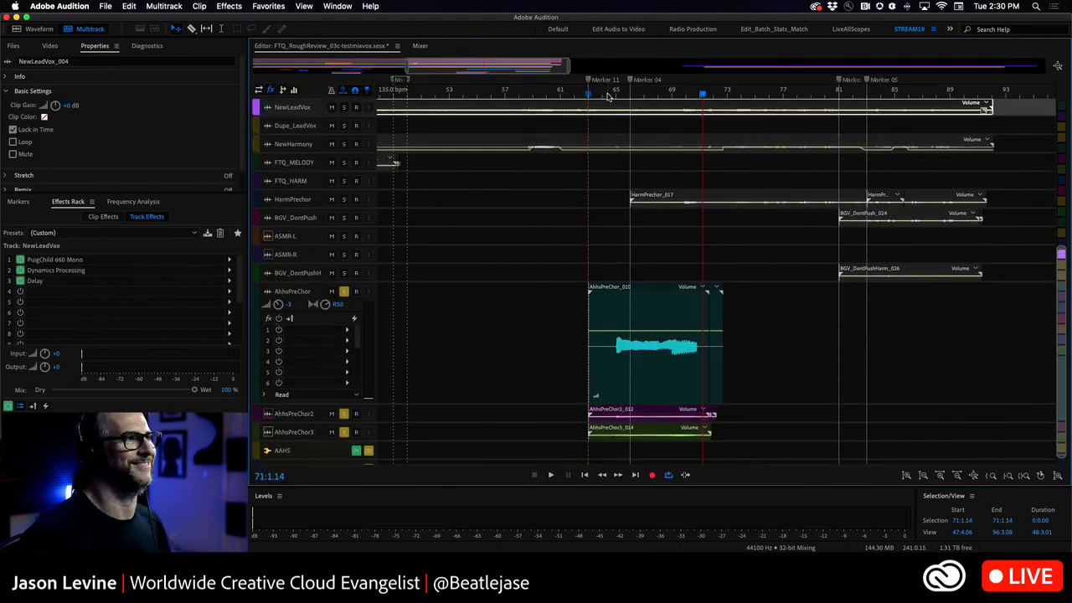
pyautogui.click(610, 95)
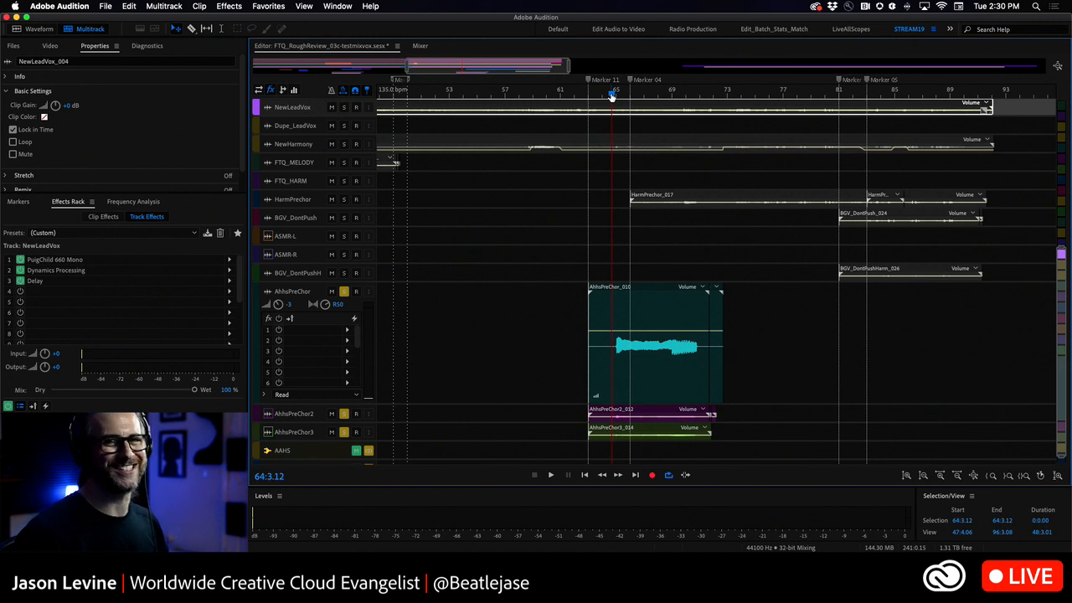
pyautogui.press('space')
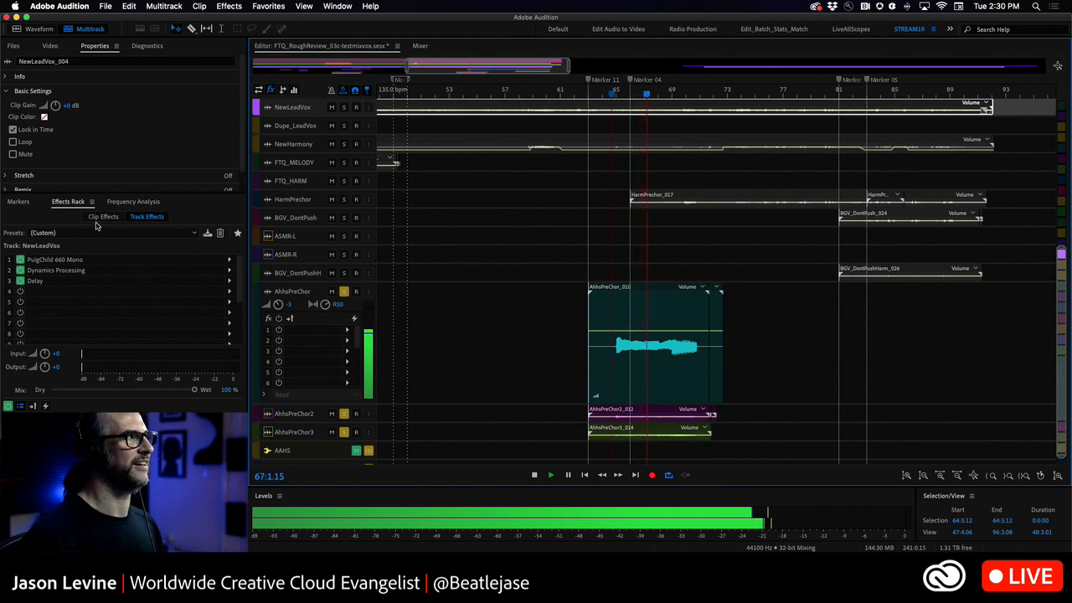
pyautogui.scroll(-1, 502, 390)
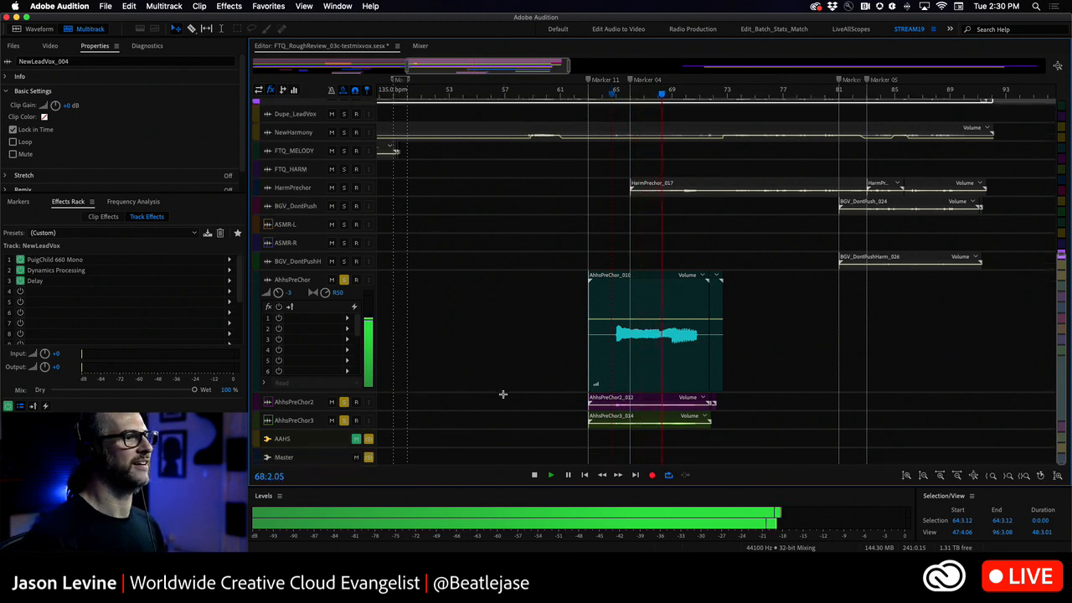
pyautogui.press('space')
# Turn on Play Overlapping Clips Simultaneously in the session's mixing properties and play the soloed tracks from 64:3.04
pyautogui.click(426, 456)
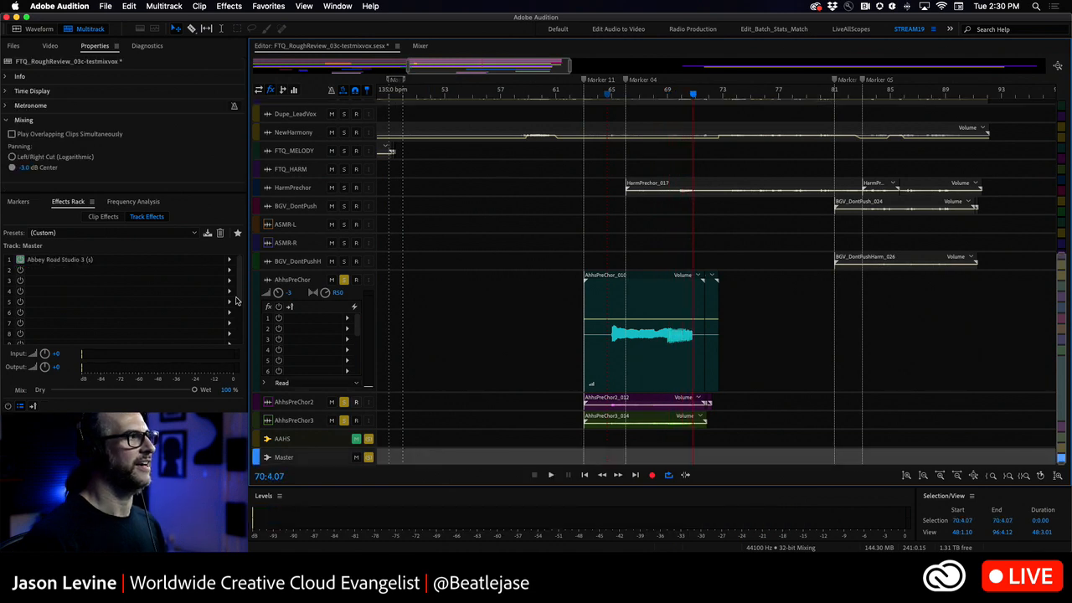
pyautogui.click(12, 135)
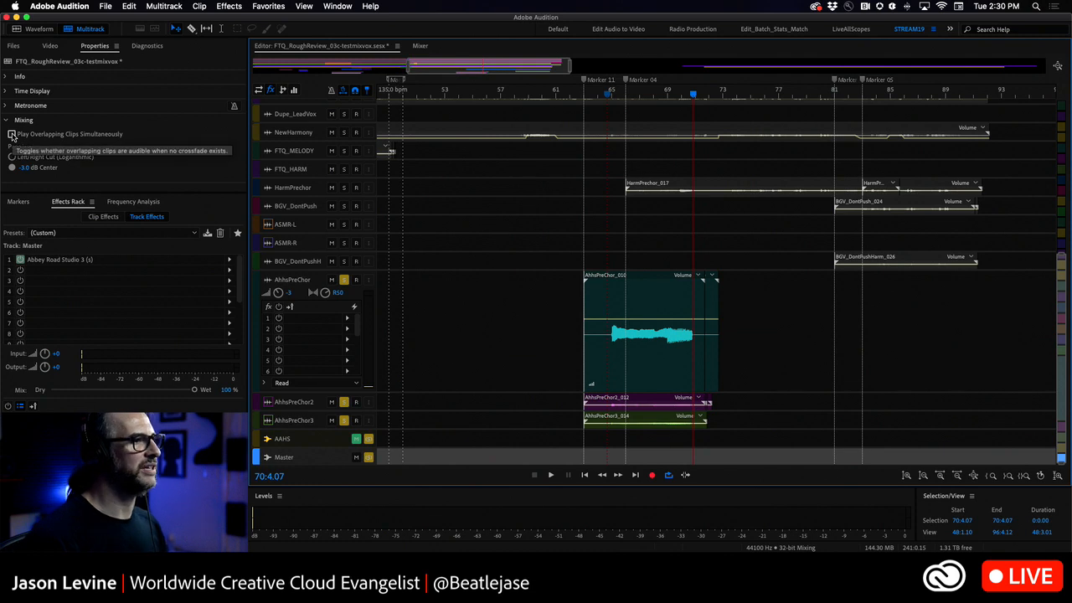
pyautogui.click(607, 93)
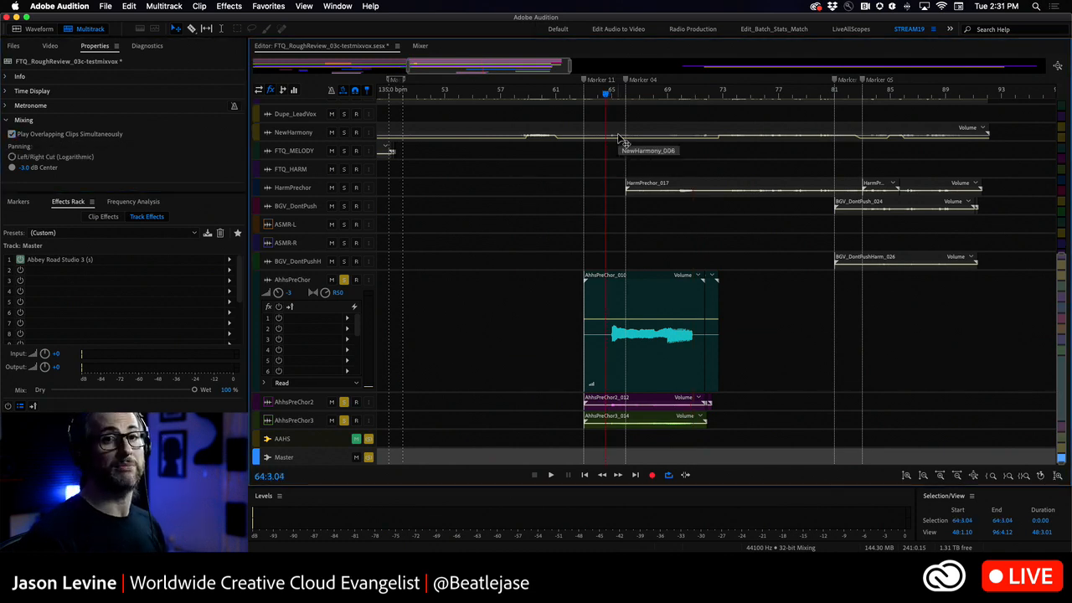
pyautogui.press('space')
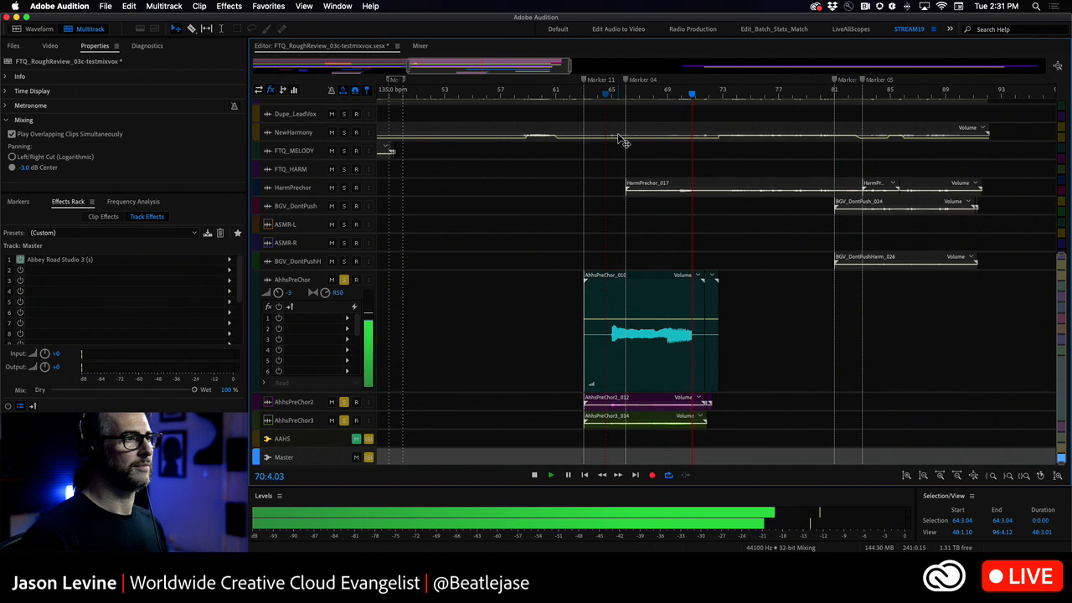
pyautogui.press('space')
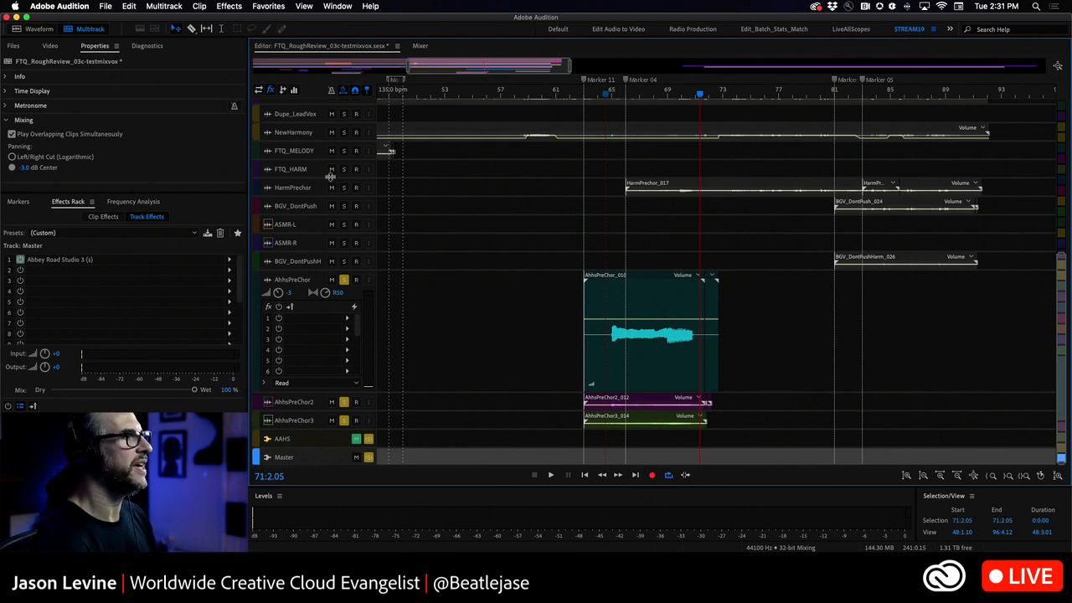
# Close all files without saving any changes and reopen the recent FTQ_RoughReview_03c-testmixvox.sesx session
pyautogui.click(107, 6)
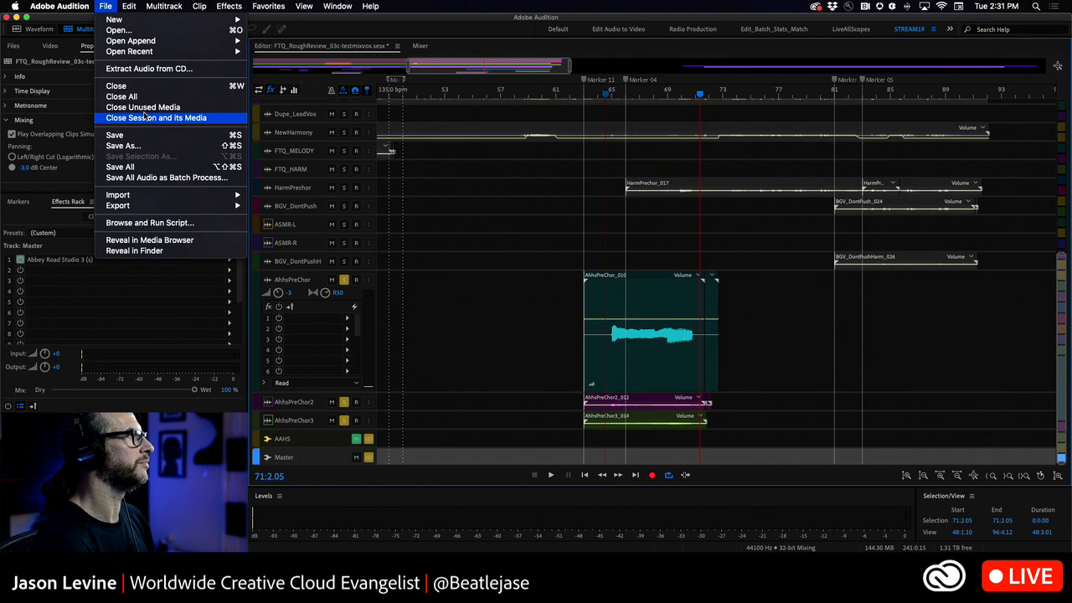
pyautogui.click(144, 96)
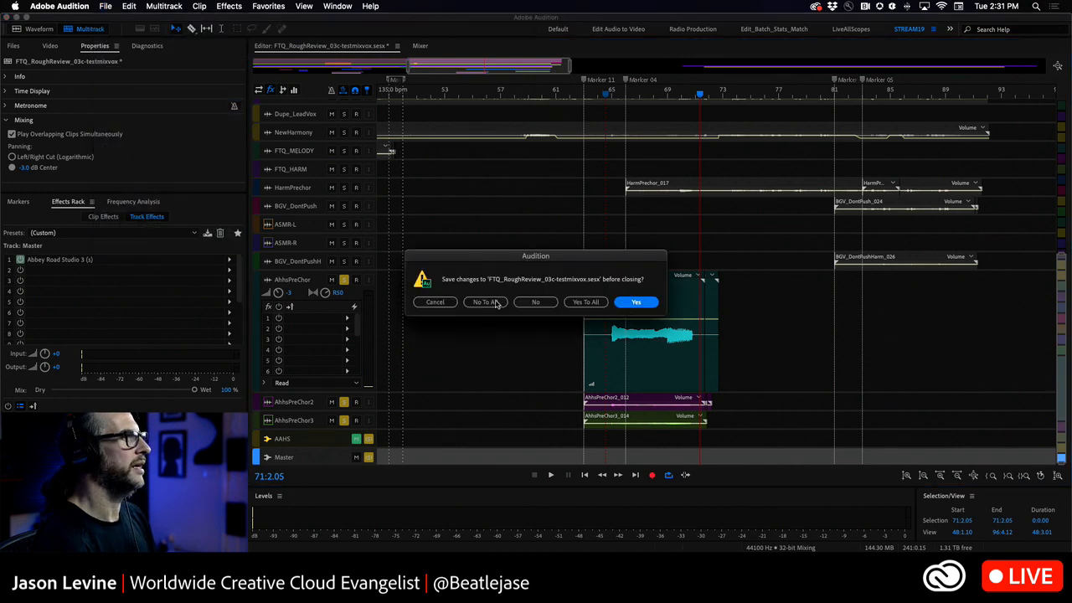
pyautogui.click(484, 302)
pyautogui.click(104, 5)
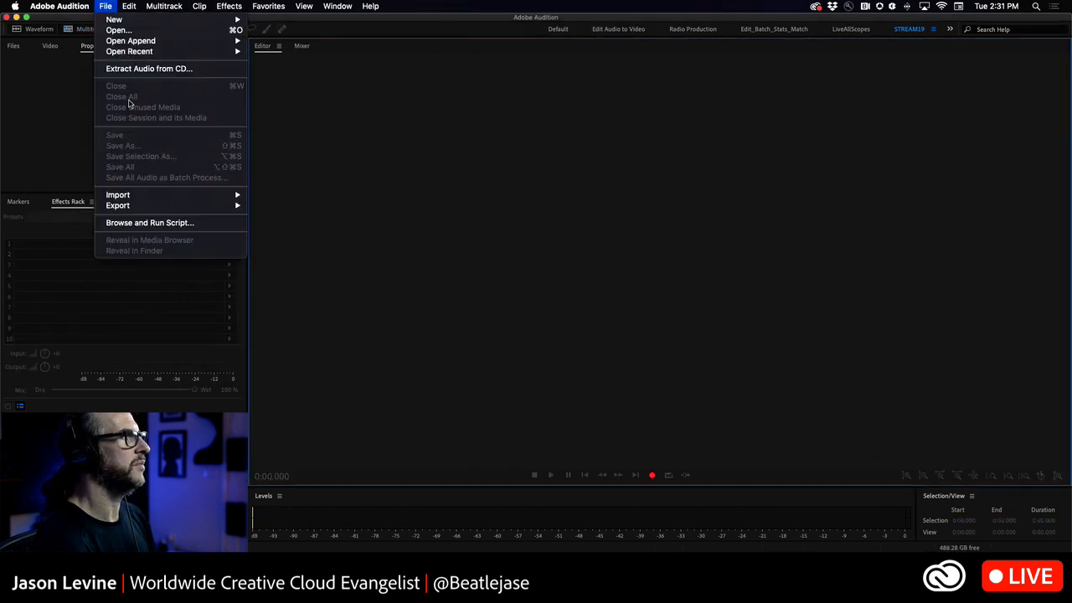
pyautogui.moveTo(139, 53)
pyautogui.click(333, 52)
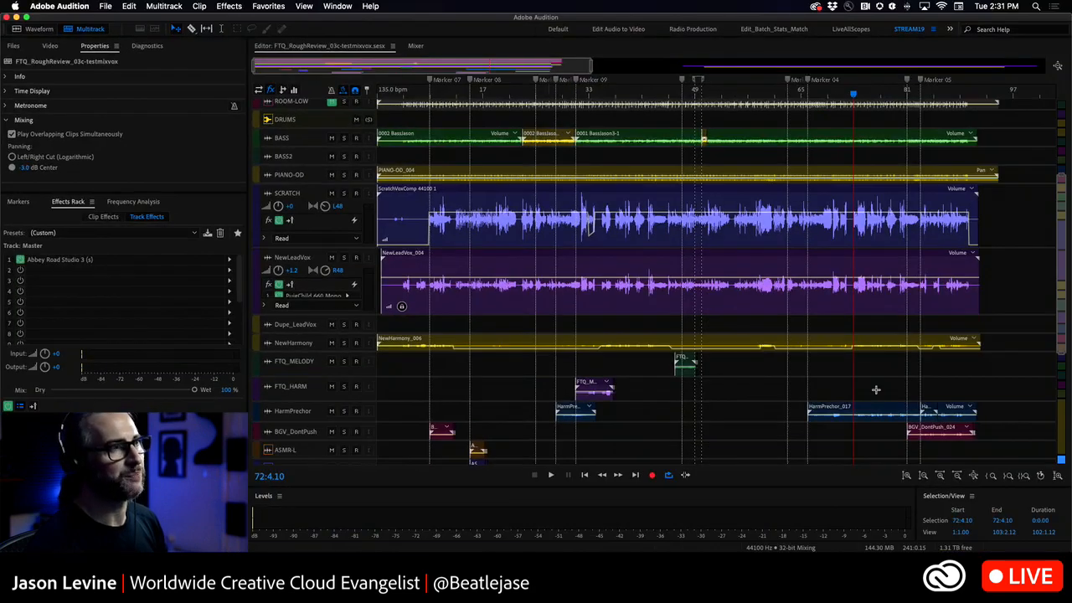
# Place the playhead at 25:1.11, at the first group of AhhsPreChor clips, and review the track routing in the mixer
pyautogui.moveTo(1060, 321); pyautogui.dragTo(1056, 450)
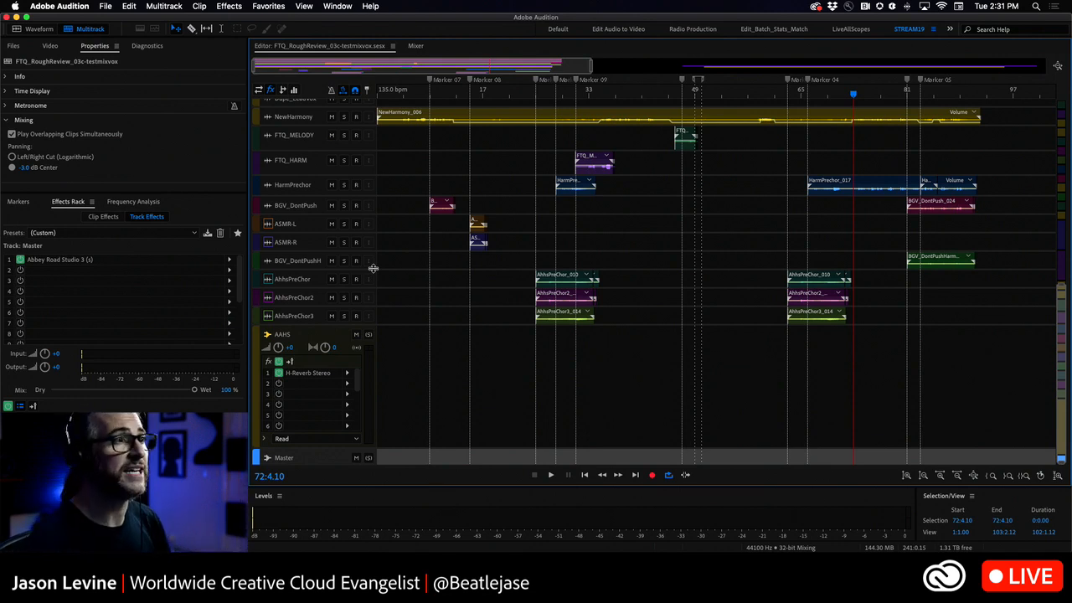
pyautogui.click(537, 95)
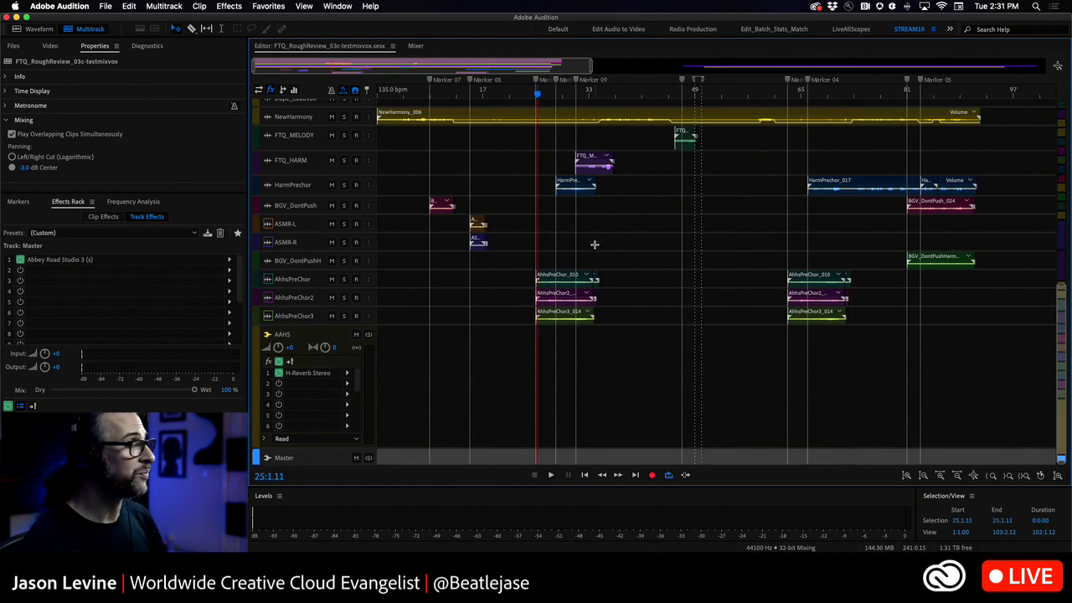
pyautogui.click(415, 46)
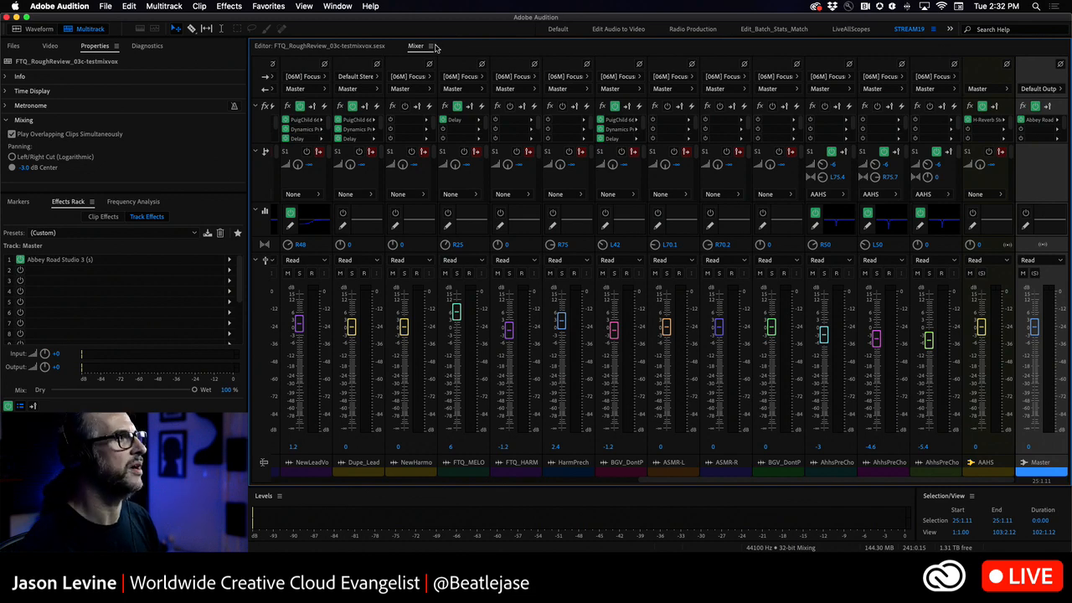
pyautogui.click(339, 47)
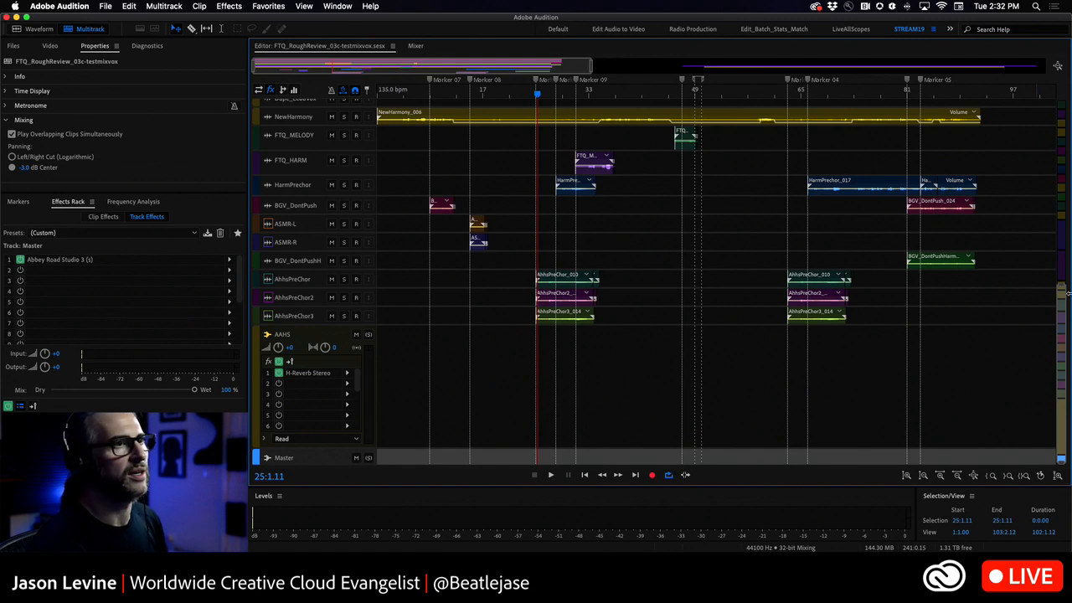
# Solo the PIANO-OD track, enlarge its height to show the waveforms, and play it from 25:1.11
pyautogui.scroll(10, 1049, 117)
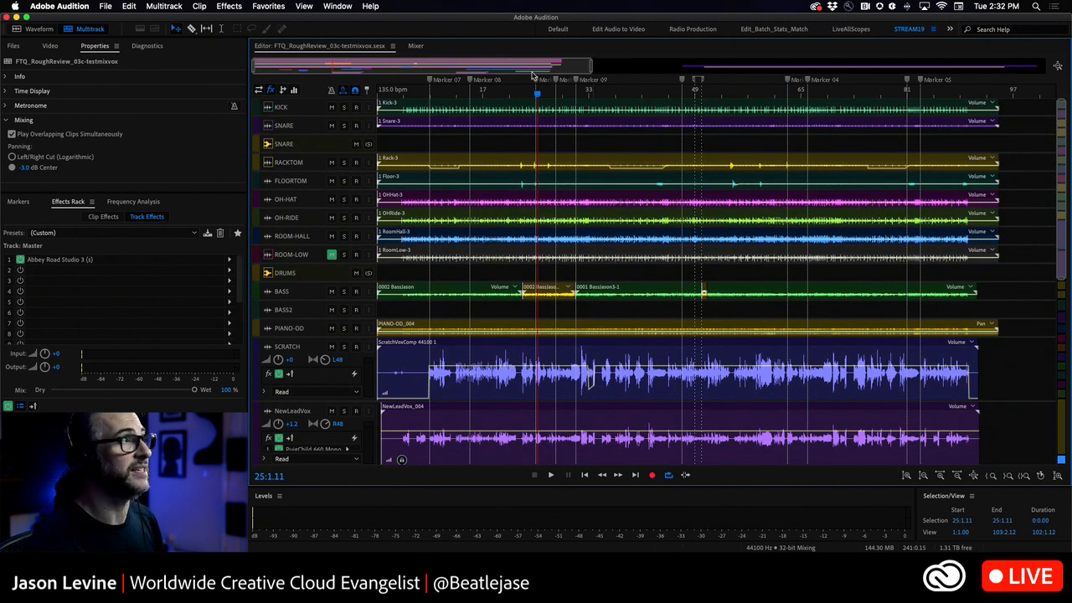
pyautogui.moveTo(591, 66); pyautogui.dragTo(104, 61)
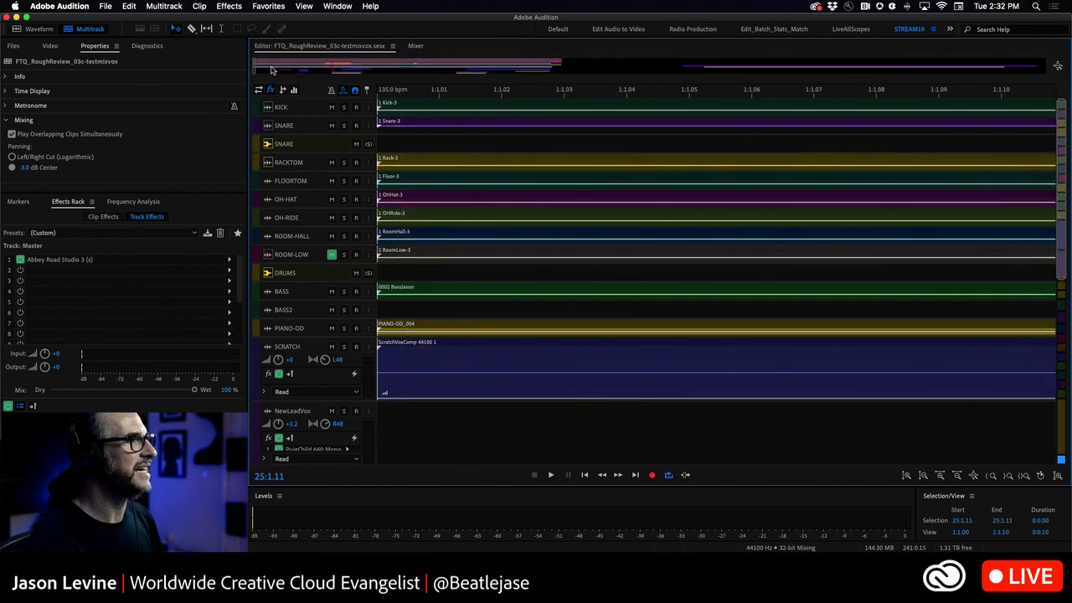
pyautogui.moveTo(255, 67); pyautogui.dragTo(569, 67)
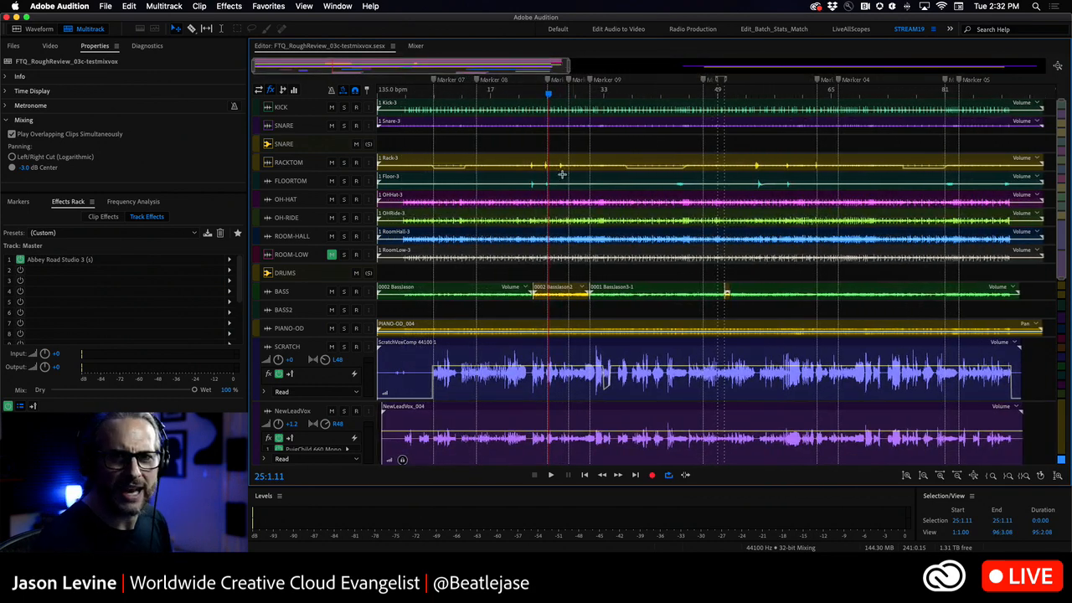
pyautogui.click(343, 329)
pyautogui.moveTo(349, 337); pyautogui.dragTo(351, 420)
pyautogui.press('space')
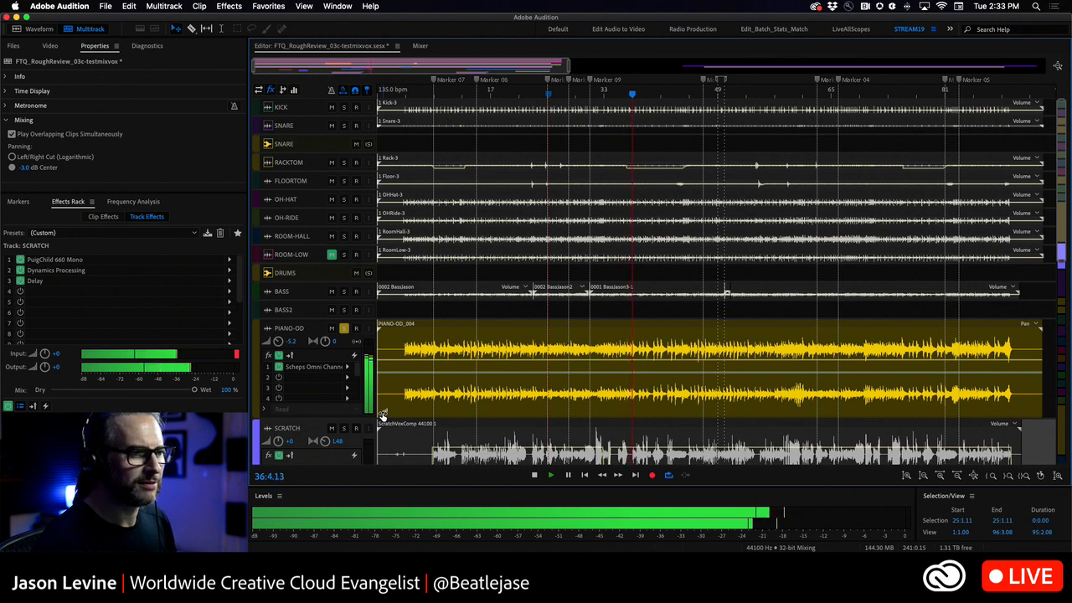
pyautogui.press('space')
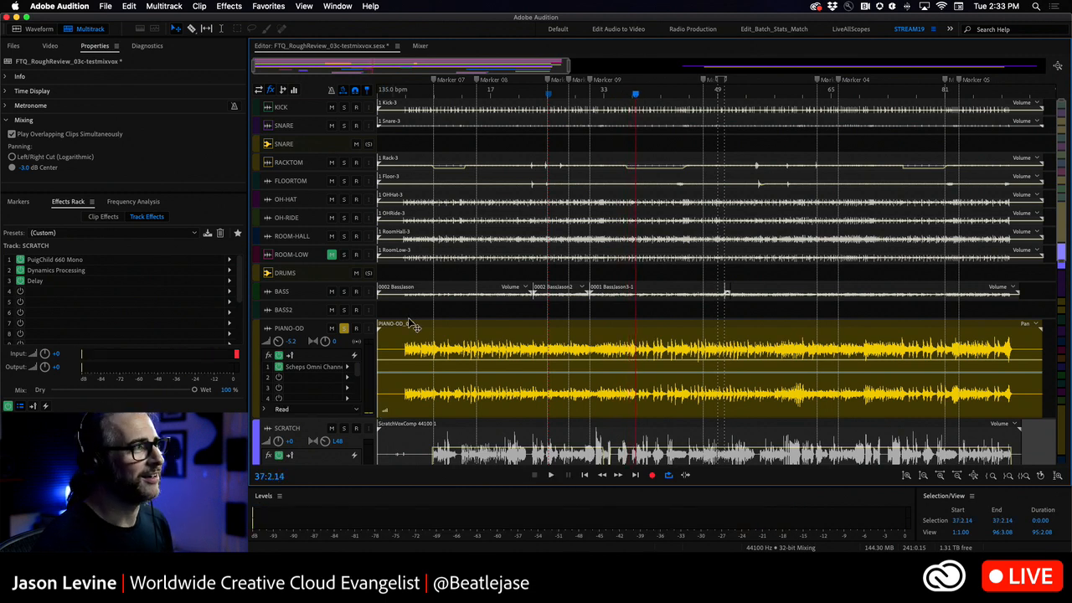
# Move the stacked PIANO-OD clips apart to expose the overlapping takes, and return them to their stack
pyautogui.moveTo(397, 333); pyautogui.dragTo(685, 342)
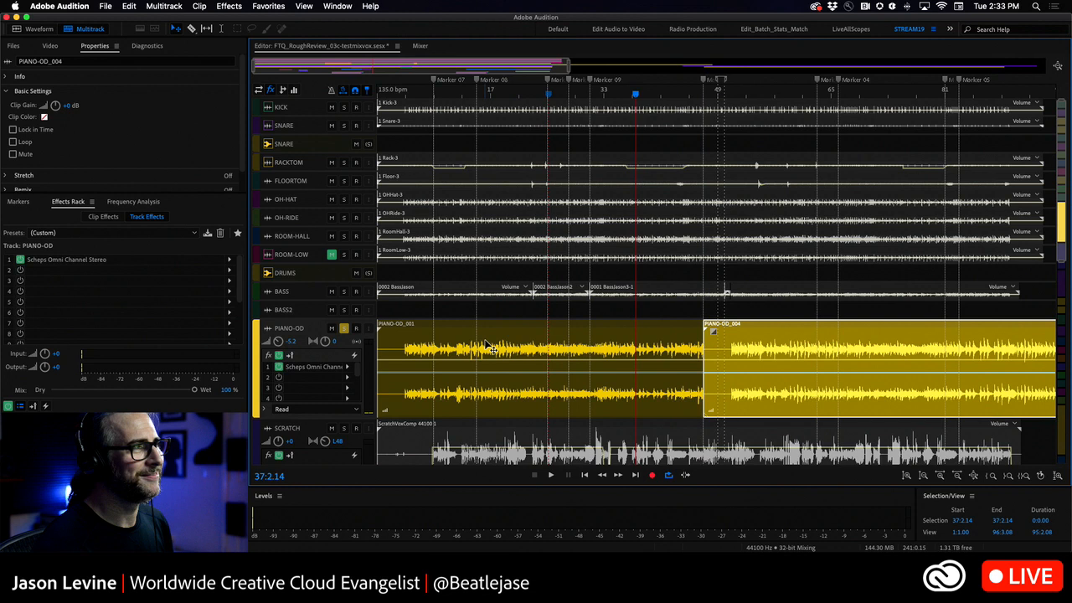
pyautogui.moveTo(490, 348); pyautogui.dragTo(710, 353)
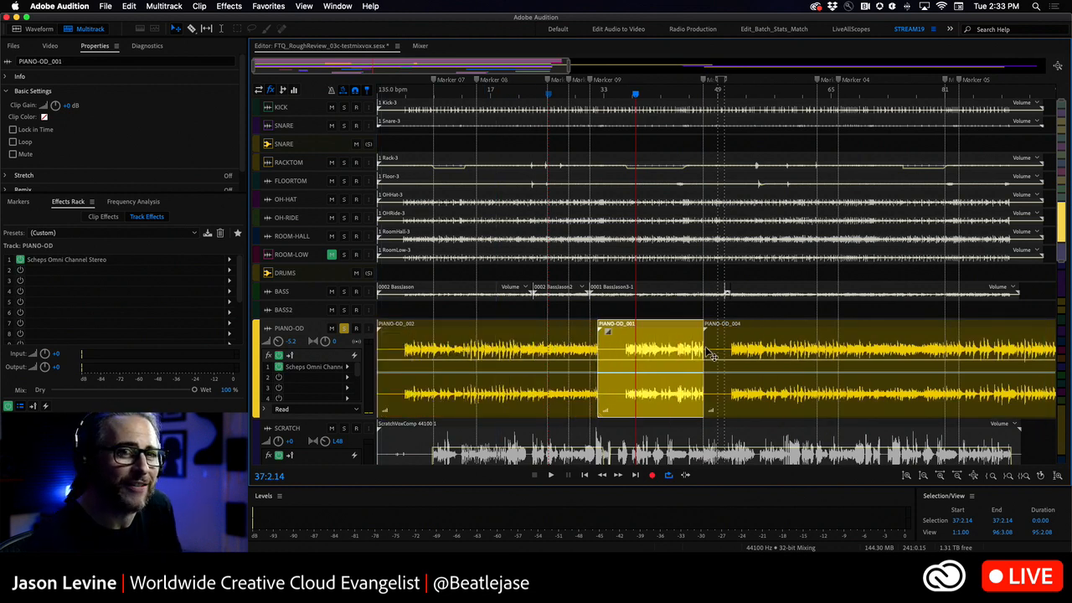
pyautogui.press('super+z')
pyautogui.click(763, 347)
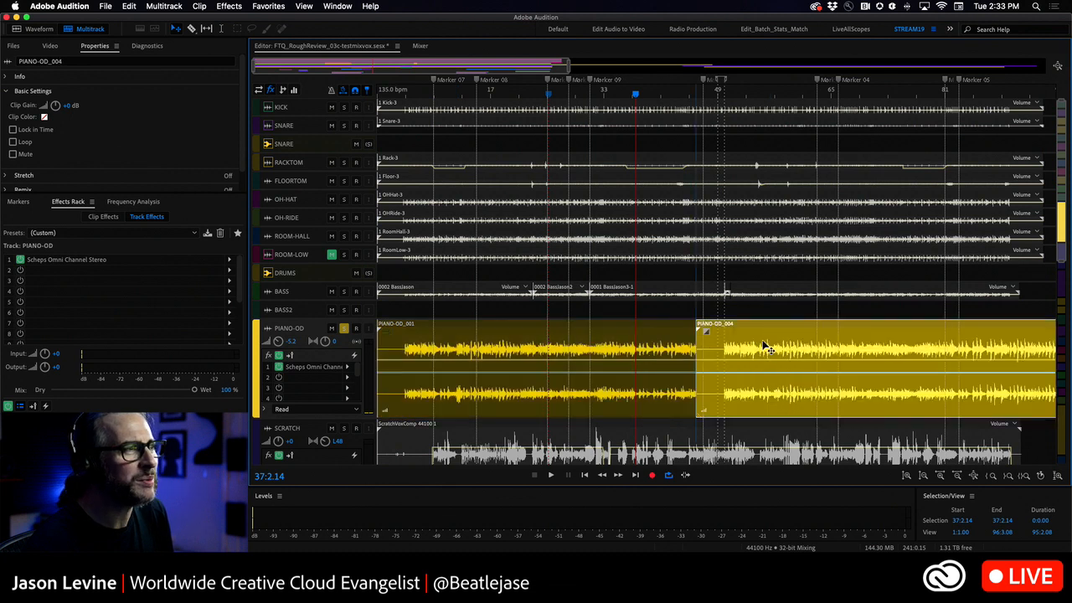
pyautogui.moveTo(763, 348); pyautogui.dragTo(369, 339)
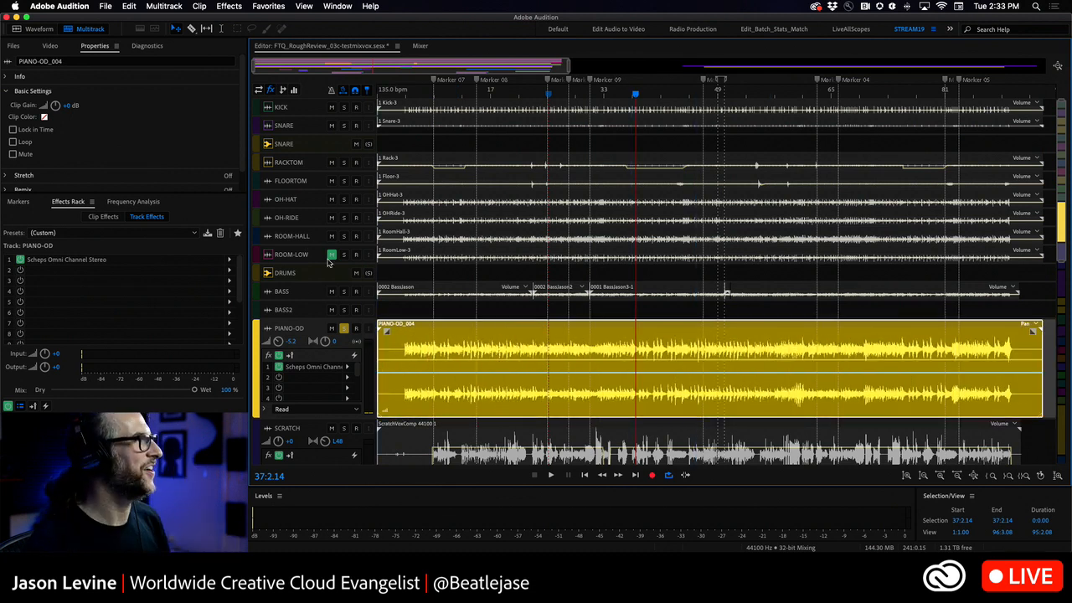
# Minimize the track heights, turn off Play Overlapping Clips Simultaneously in the session's mixing properties, and play the soloed PIANO-OD track from 37:2.14
pyautogui.moveTo(1062, 263); pyautogui.dragTo(1069, 538)
pyautogui.moveTo(1056, 319); pyautogui.dragTo(1068, 470)
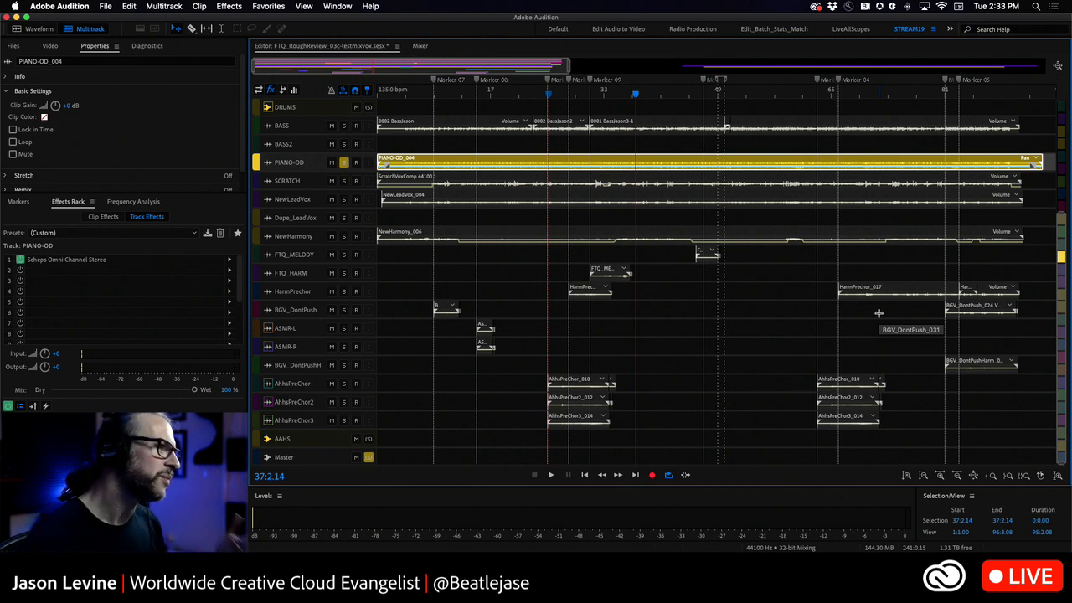
pyautogui.click(389, 456)
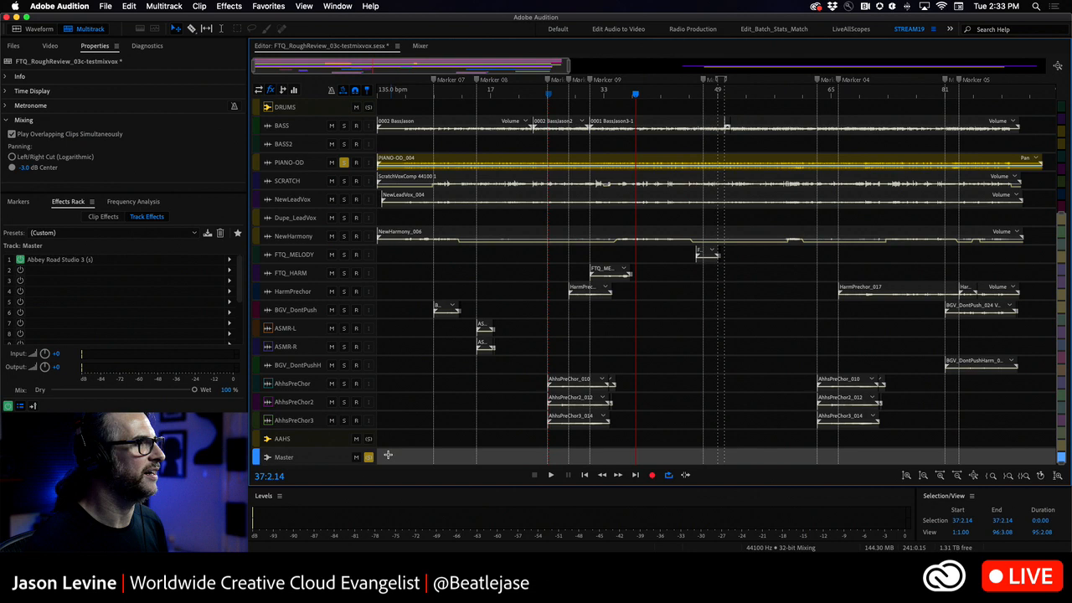
pyautogui.click(12, 135)
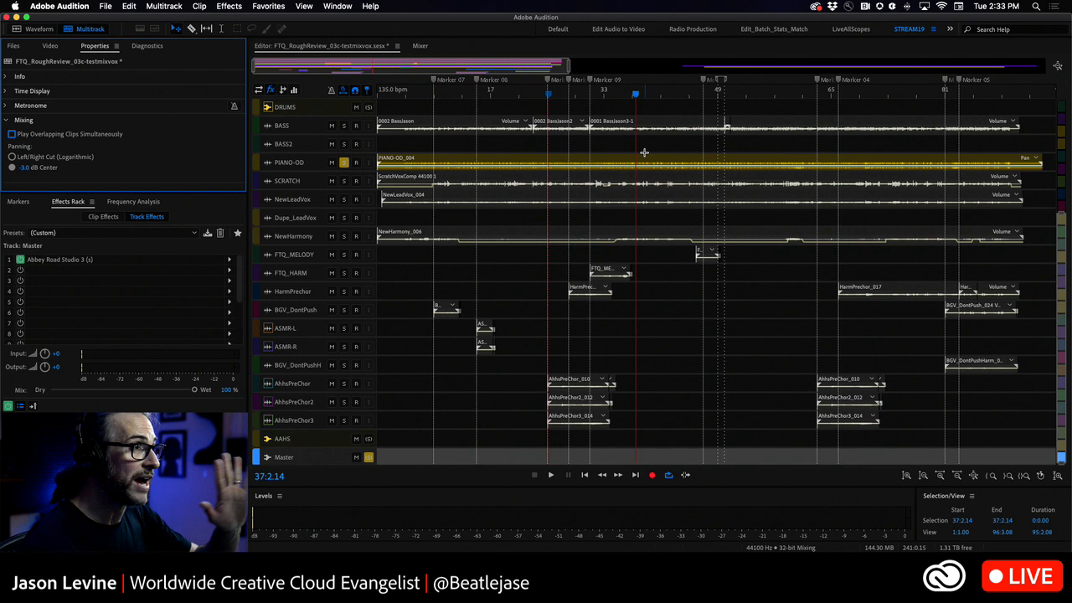
pyautogui.press('space')
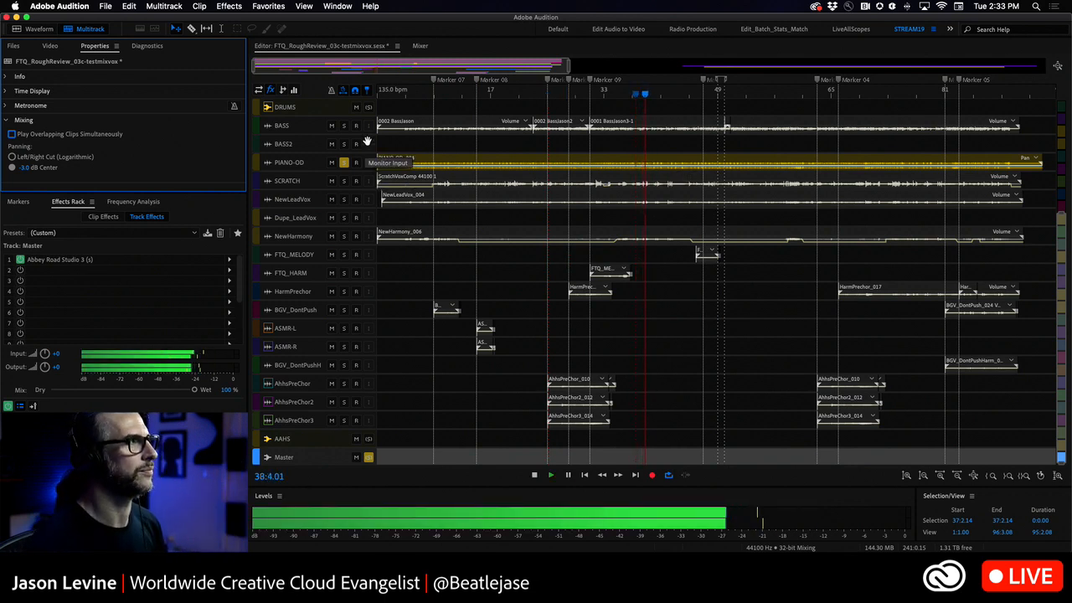
# Review the track list while the soloed PIANO-OD track plays, and clear all track solos to hear the full mix
pyautogui.scroll(5, 370, 238)
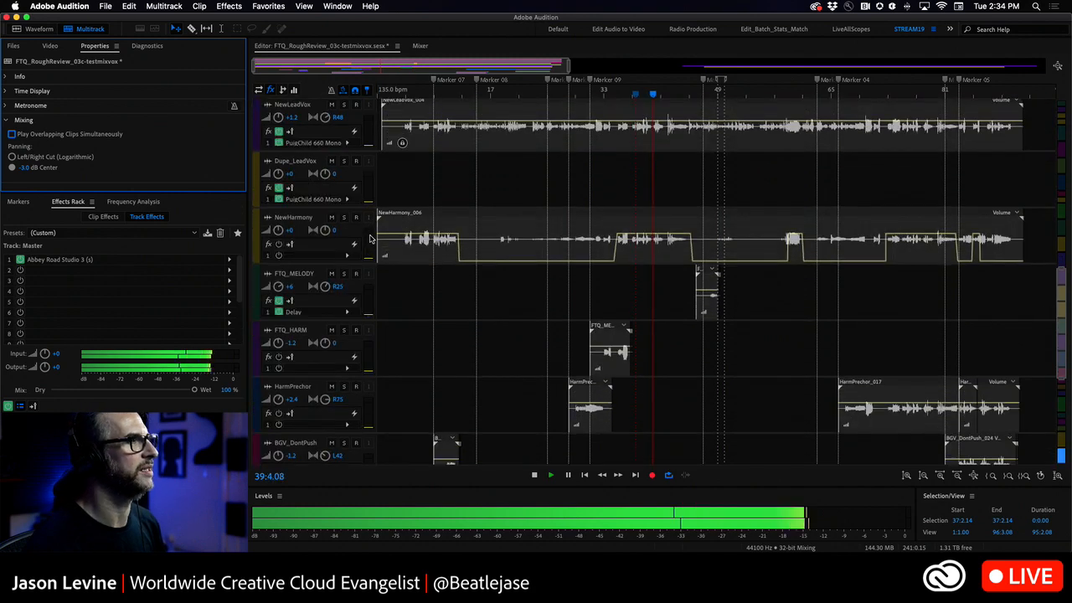
pyautogui.scroll(-5, 371, 238)
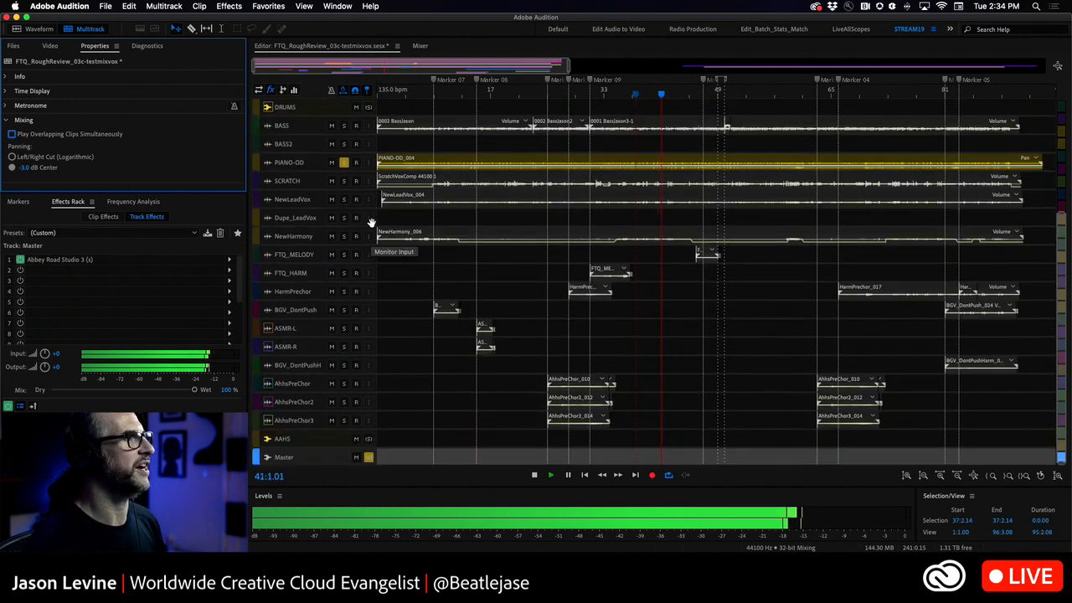
pyautogui.scroll(4, 427, 209)
pyautogui.scroll(5, 440, 194)
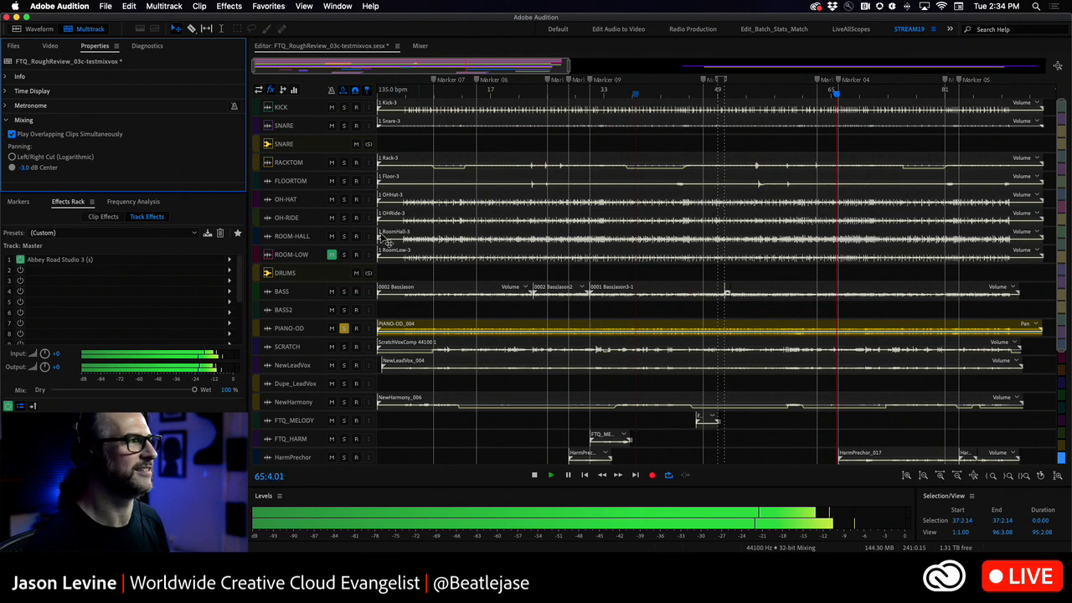
pyautogui.scroll(-5, 494, 410)
pyautogui.scroll(-1, 492, 406)
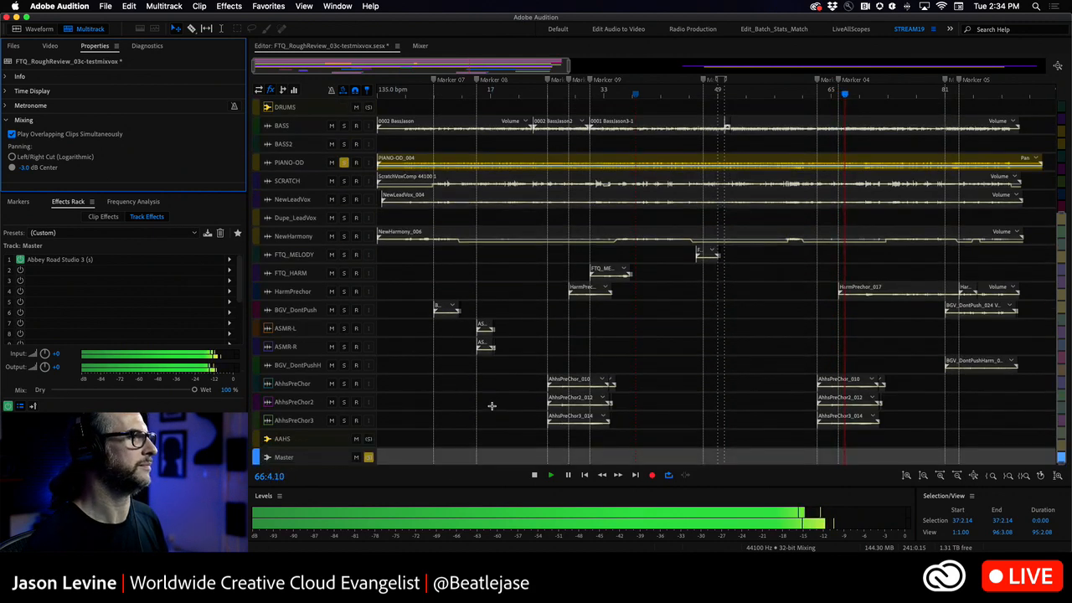
pyautogui.click(369, 457)
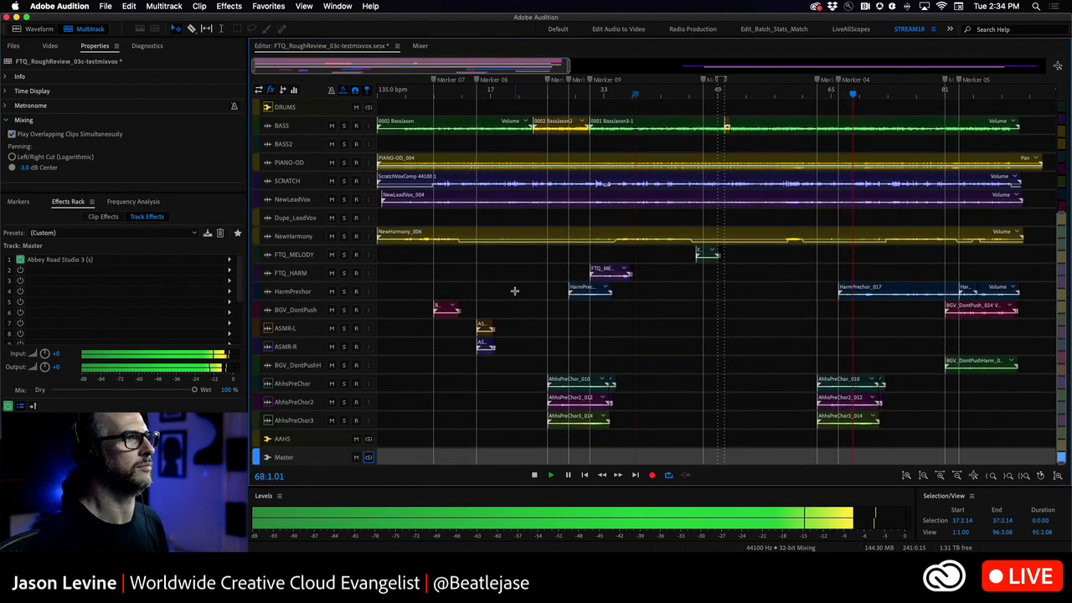
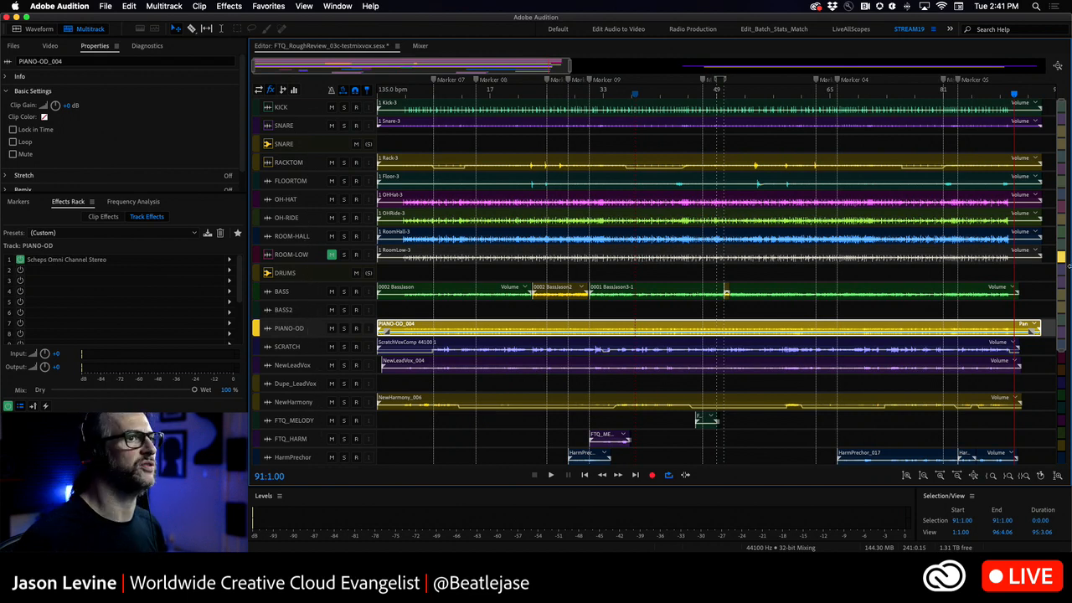
# Solo the ASMR-L and ASMR-R tracks and play them from 14:4.07
pyautogui.moveTo(1062, 268); pyautogui.dragTo(1061, 414)
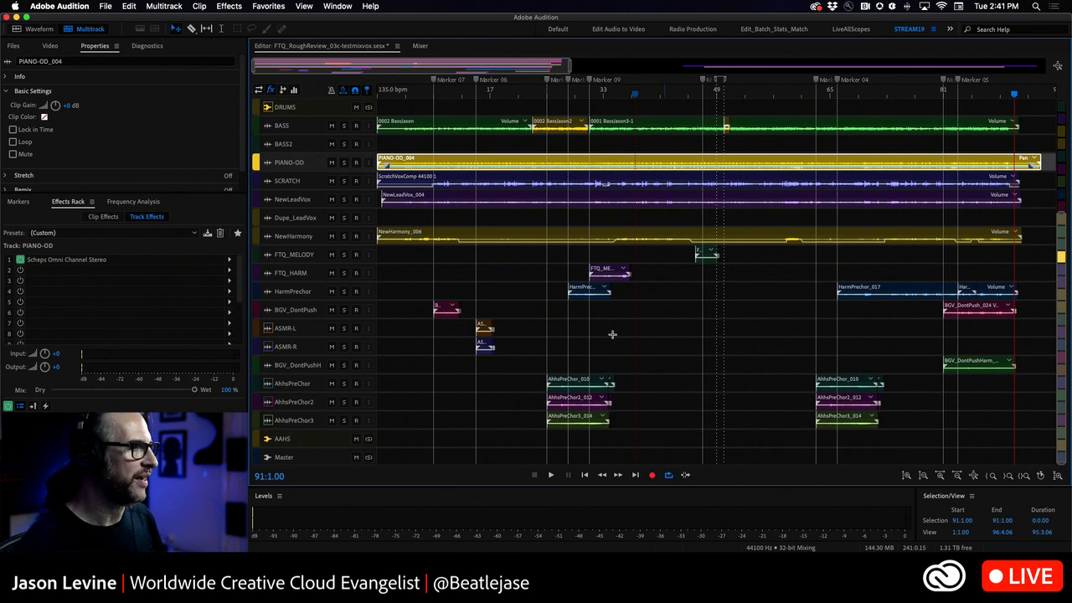
pyautogui.click(482, 95)
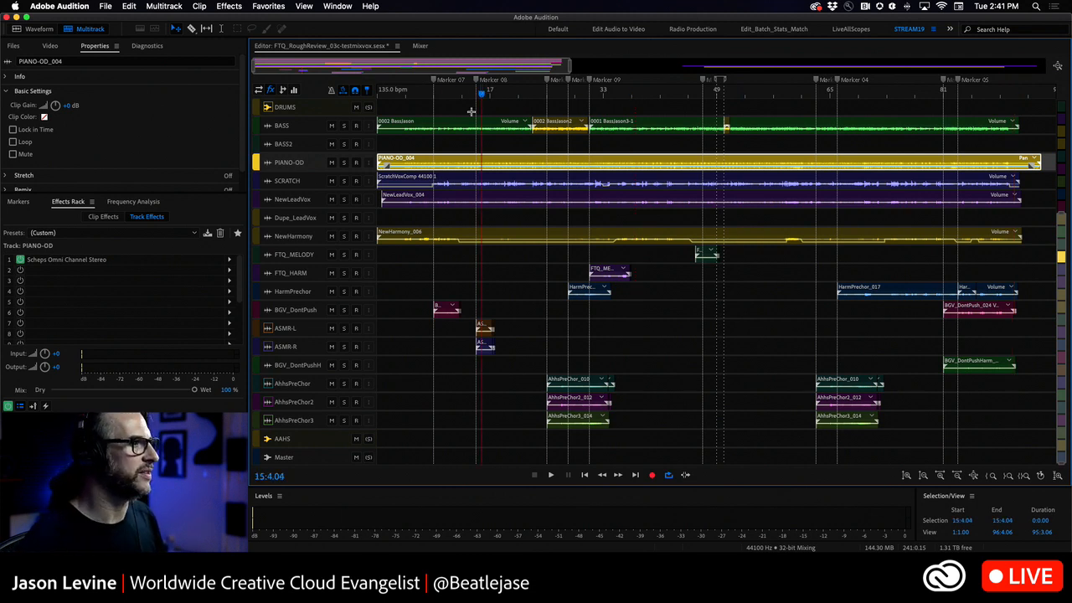
pyautogui.click(344, 328)
pyautogui.click(343, 347)
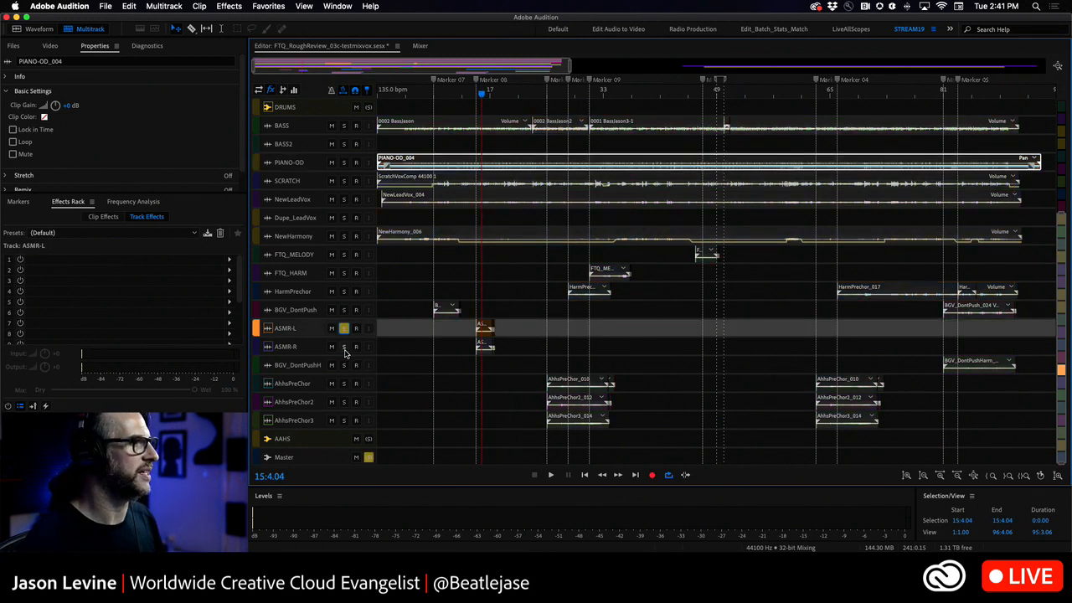
pyautogui.click(474, 93)
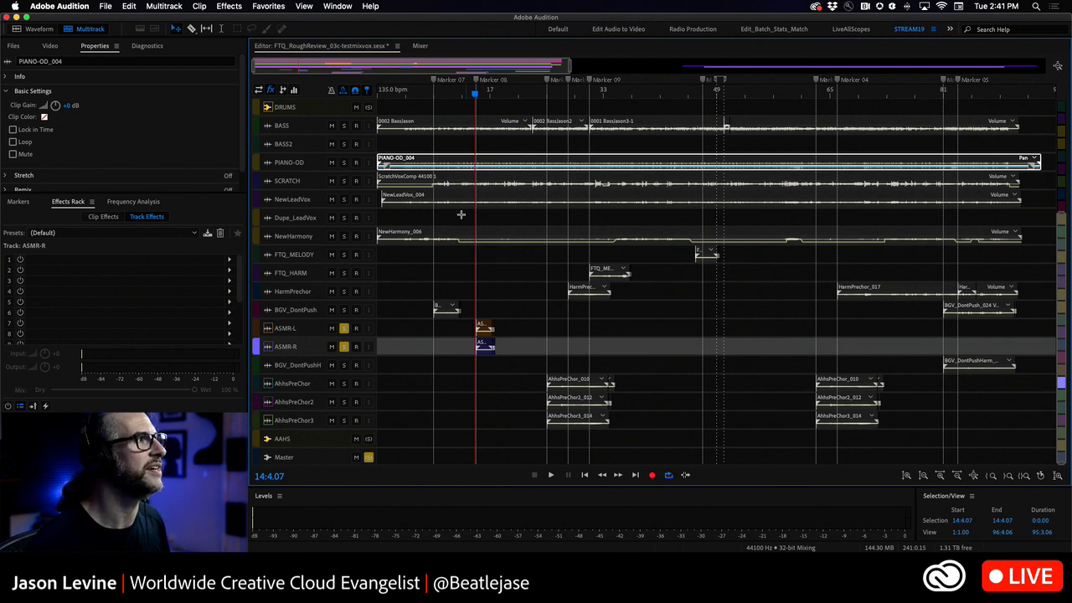
pyautogui.press('space')
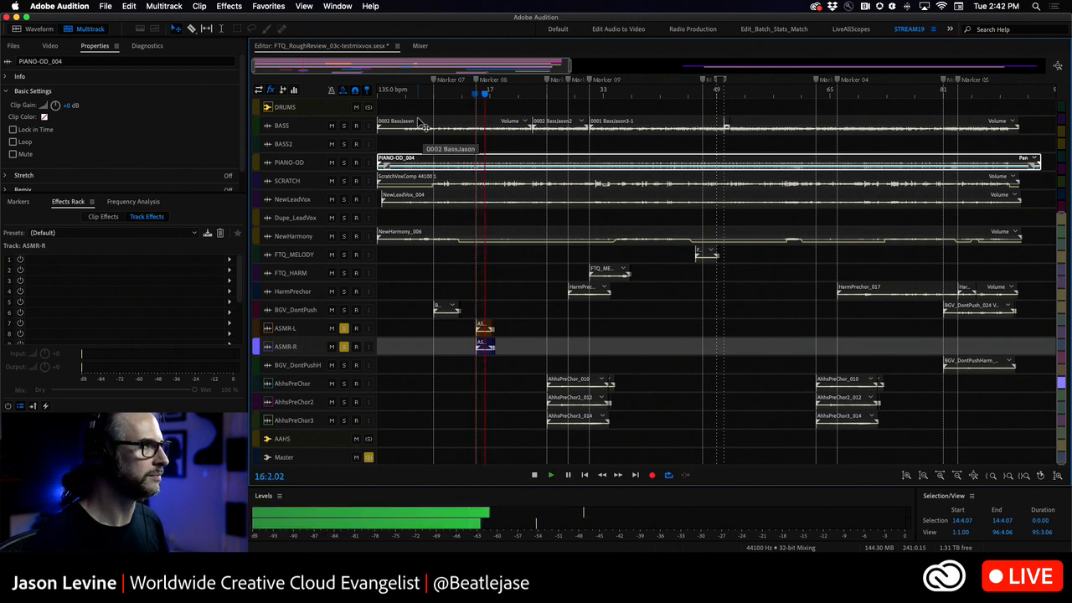
pyautogui.press('space')
# Play the soloed ASMR clips at Marker 08 from 14:4.14 and again from 16:1.10, enlarging both track heights to show the waveforms
pyautogui.scroll(-5, 482, 74)
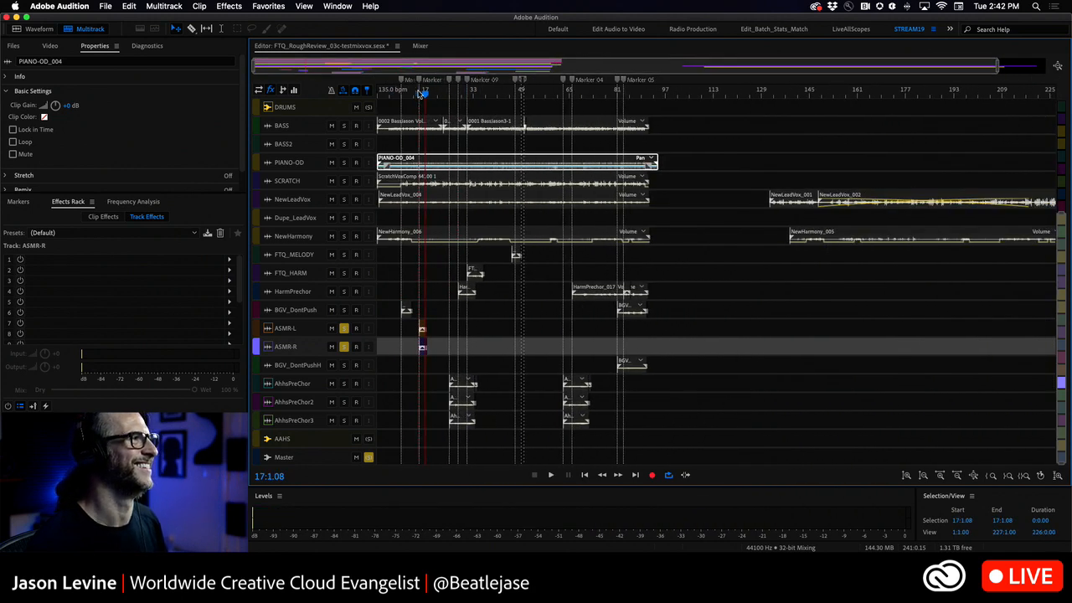
pyautogui.scroll(5, 421, 94)
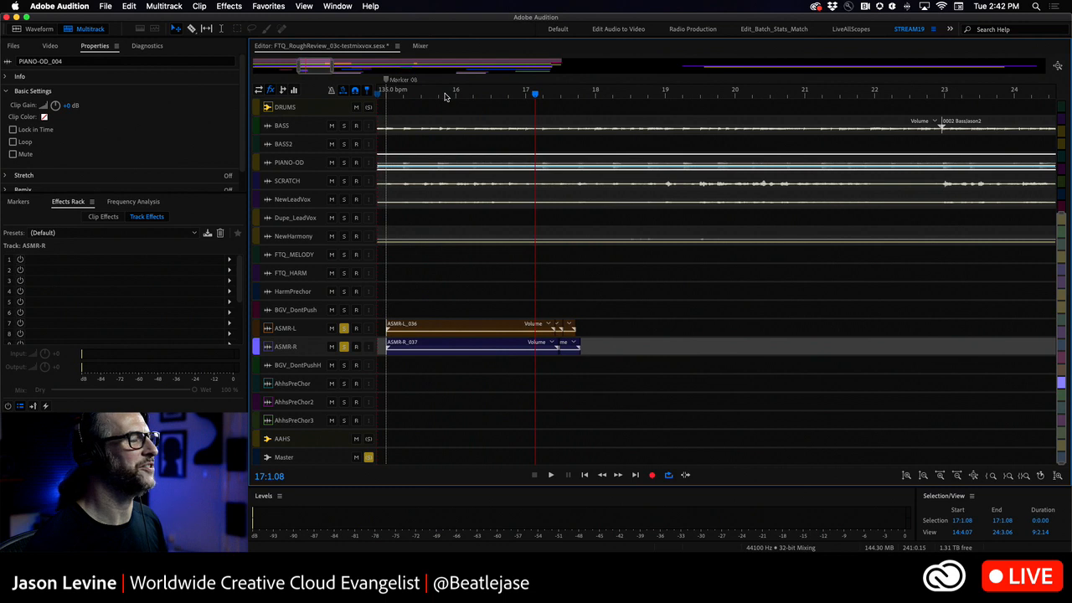
pyautogui.moveTo(316, 67); pyautogui.dragTo(306, 66)
pyautogui.click(563, 97)
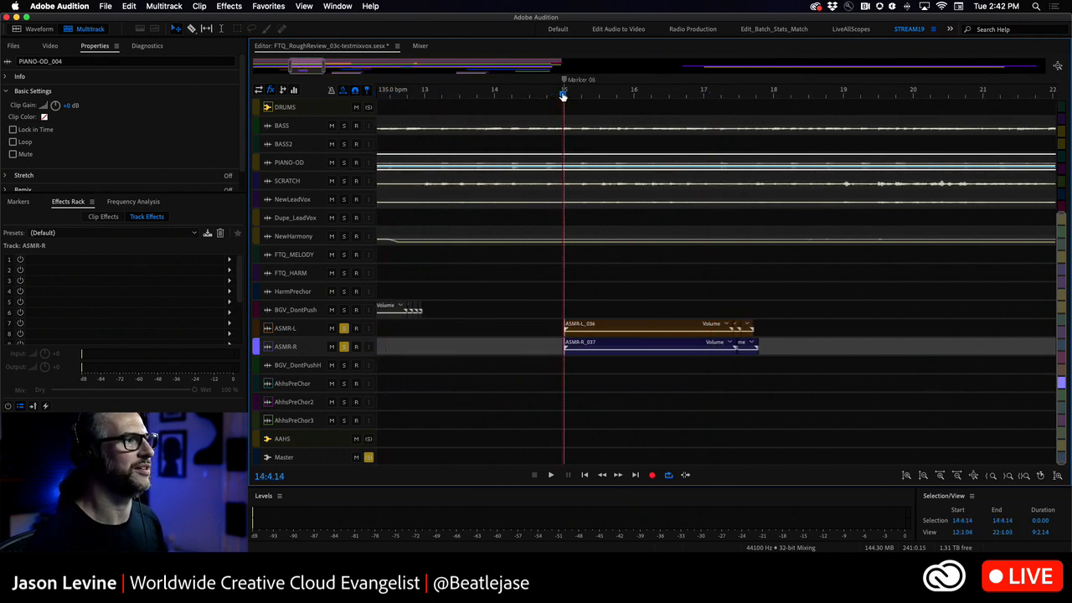
pyautogui.press('space')
pyautogui.press('space')
pyautogui.click(647, 94)
pyautogui.press('space')
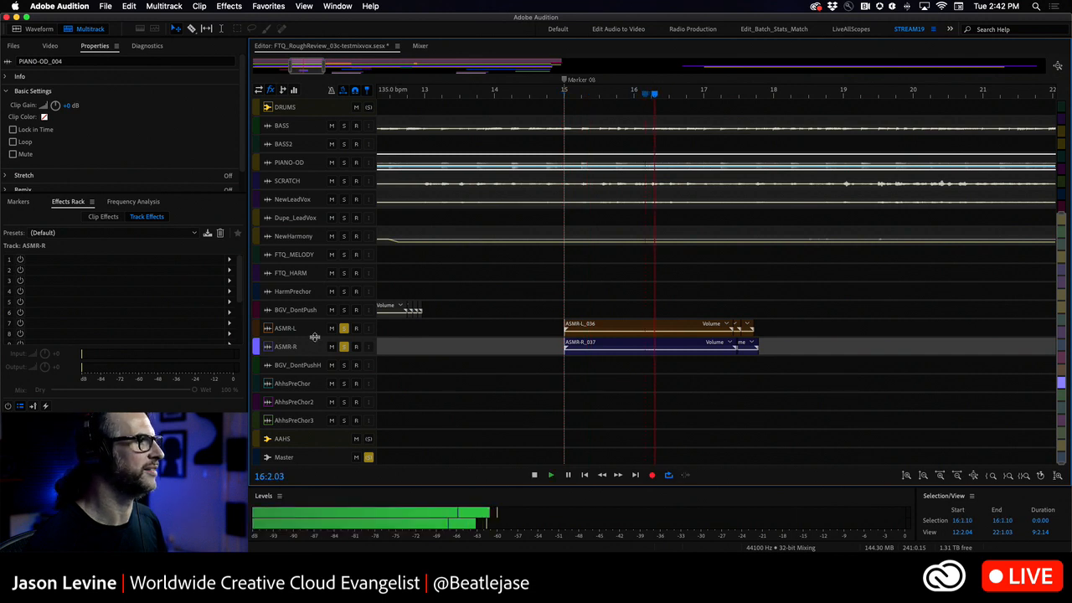
pyautogui.moveTo(314, 338); pyautogui.dragTo(309, 453)
pyautogui.press('space')
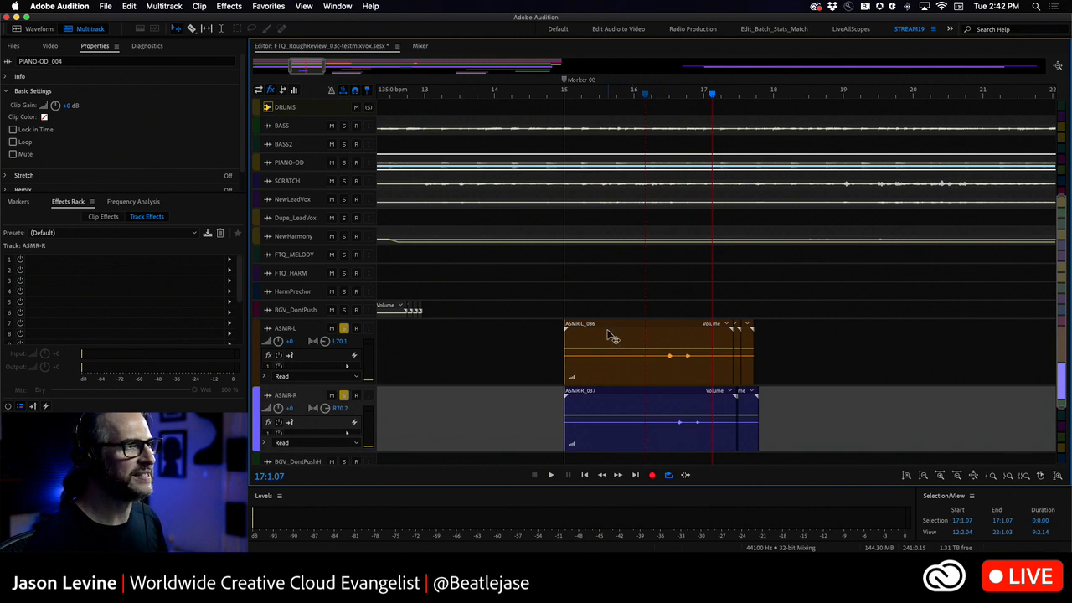
# Move the stacked ASMR-L and ASMR-R clips apart to expose the overlapping takes, and undo all the moves
pyautogui.moveTo(604, 331); pyautogui.dragTo(858, 358)
pyautogui.moveTo(634, 344); pyautogui.dragTo(984, 344)
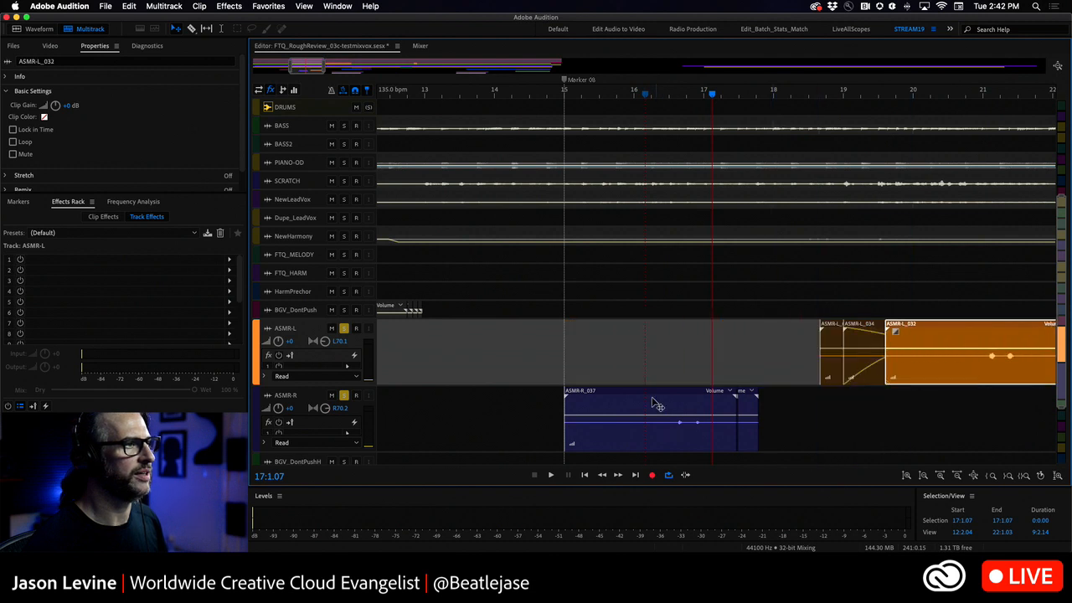
pyautogui.moveTo(658, 404); pyautogui.dragTo(1000, 413)
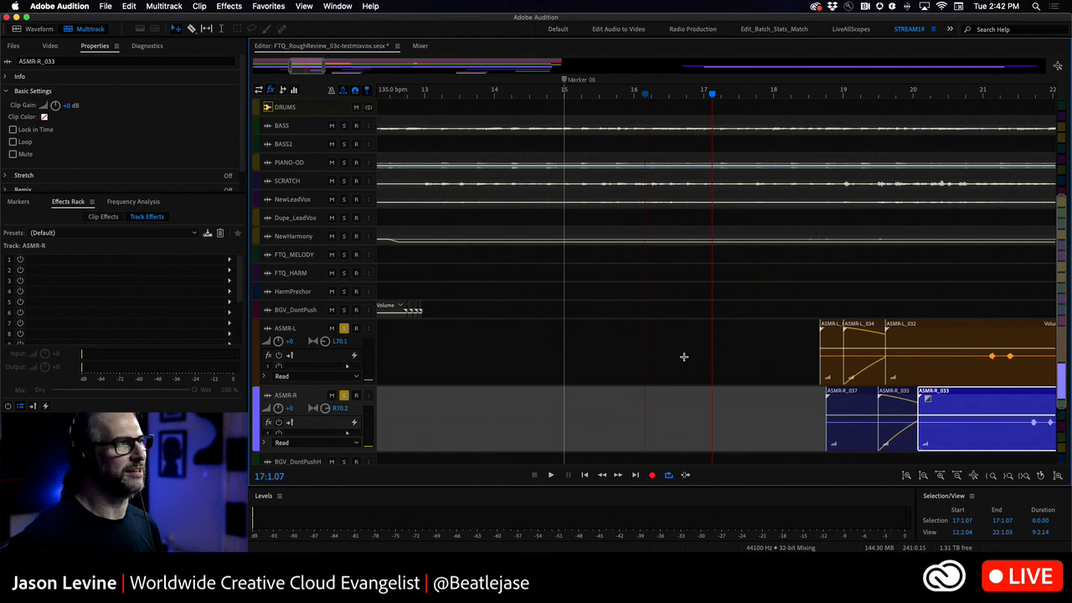
pyautogui.press('super+z')
pyautogui.press('super+z')
pyautogui.press('super+z')
pyautogui.press('super+z')
pyautogui.press('super+z')
pyautogui.press('super+z')
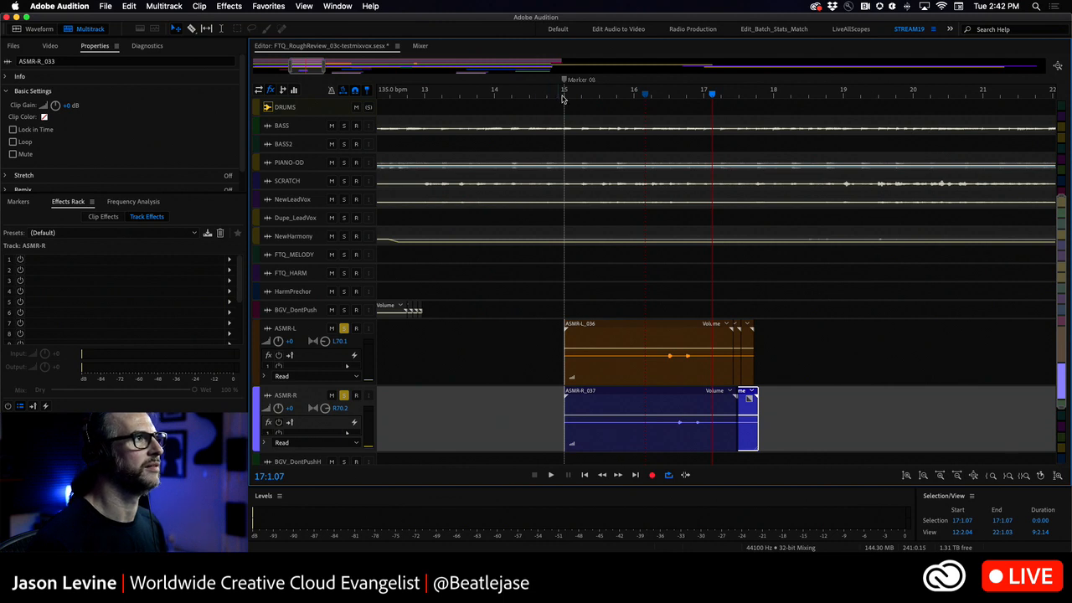
# Play the ASMR tracks from 15:4.05, and pan ASMR-L to L100 and ASMR-R to R99.9
pyautogui.click(618, 94)
pyautogui.press('space')
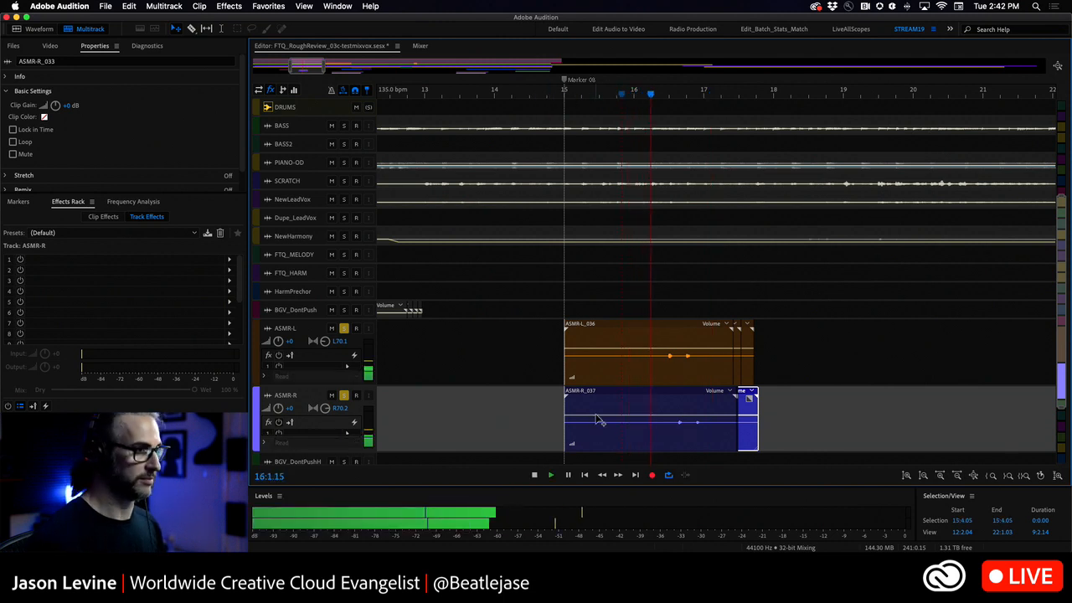
pyautogui.press('space')
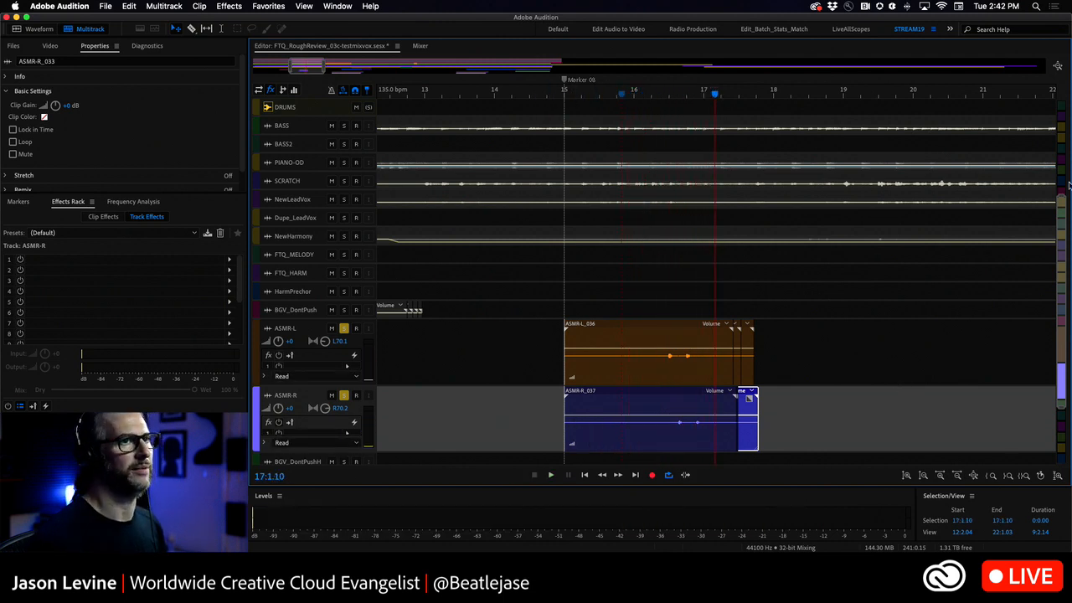
pyautogui.click(324, 343)
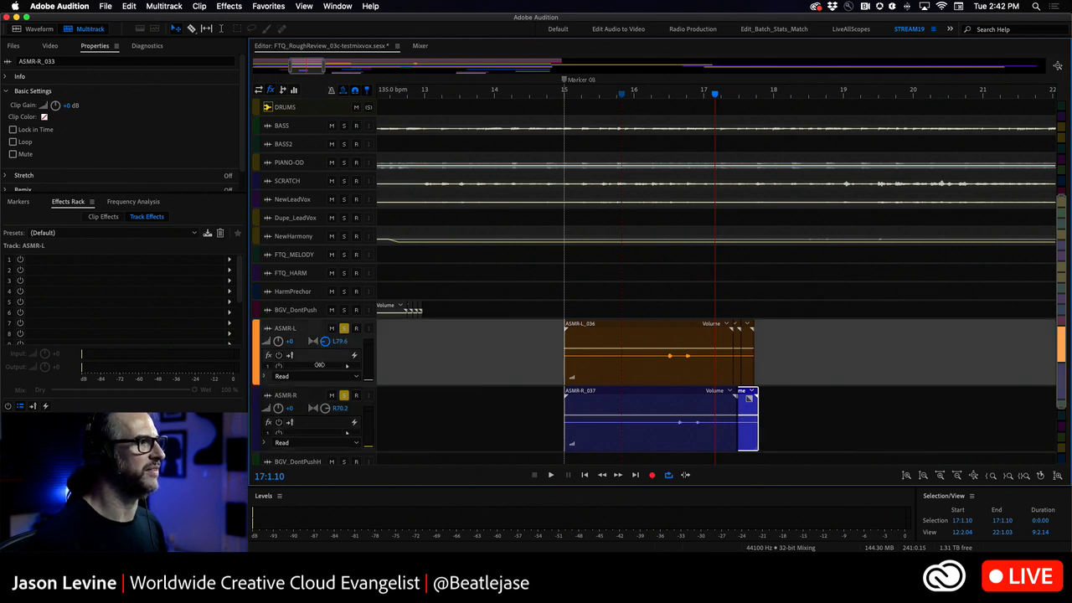
pyautogui.moveTo(325, 410); pyautogui.dragTo(318, 503)
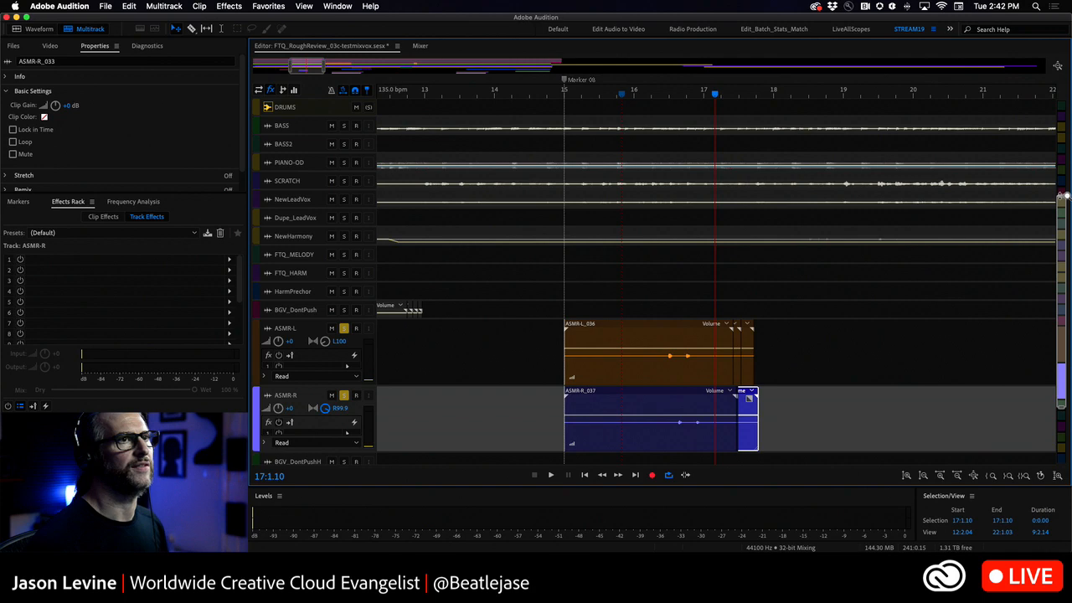
# Reduce the track heights, solo NewLeadVox and Dupe_LeadVox along with the ASMR tracks, and play briefly from 14:2.12
pyautogui.moveTo(1061, 196); pyautogui.dragTo(1064, 170)
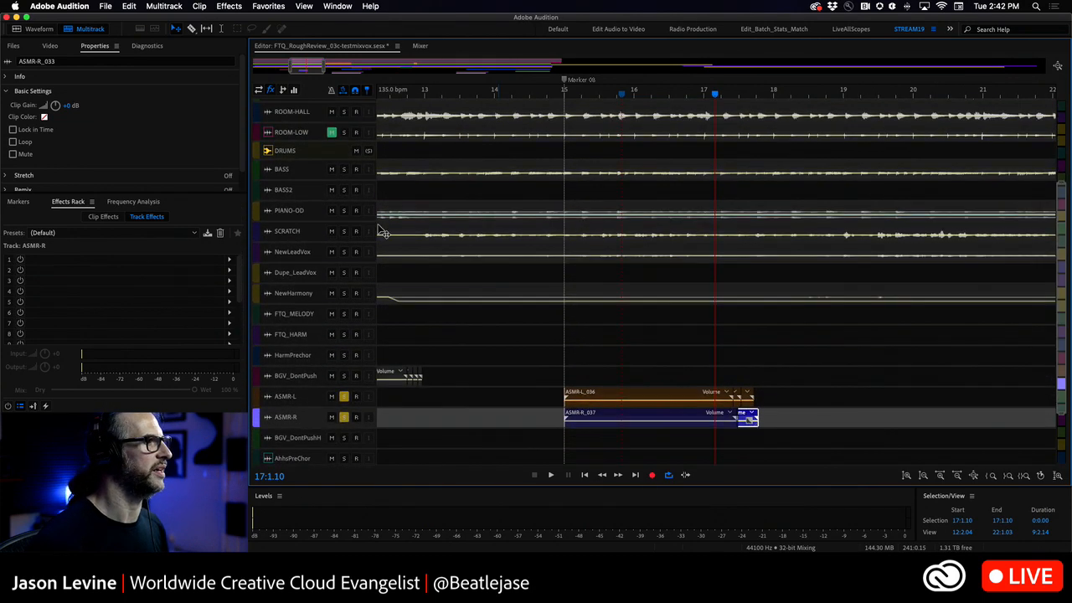
pyautogui.click(343, 258)
pyautogui.click(343, 277)
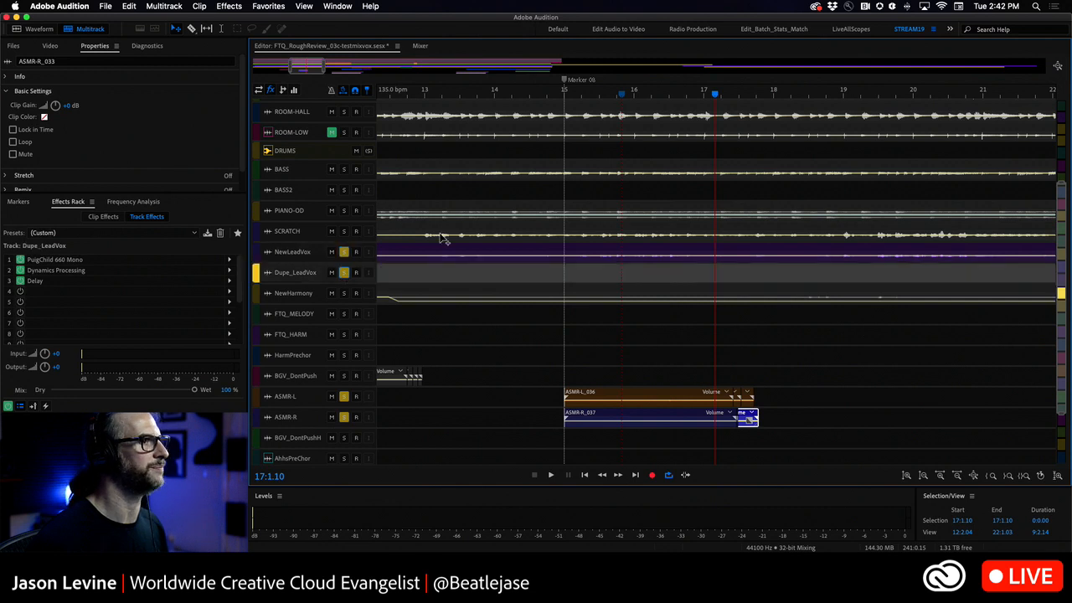
pyautogui.click(565, 98)
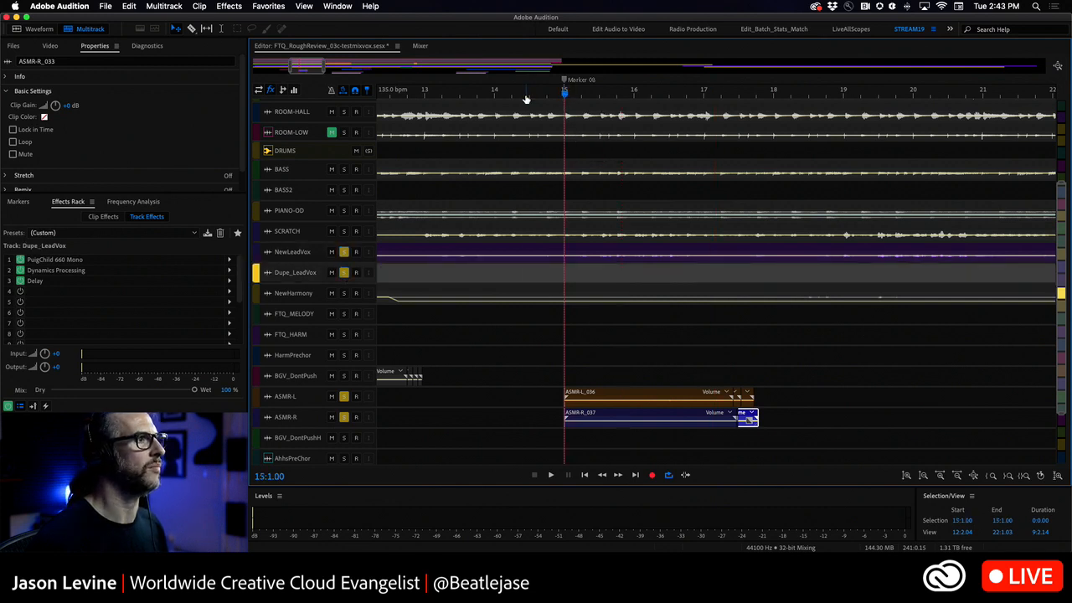
pyautogui.press('space')
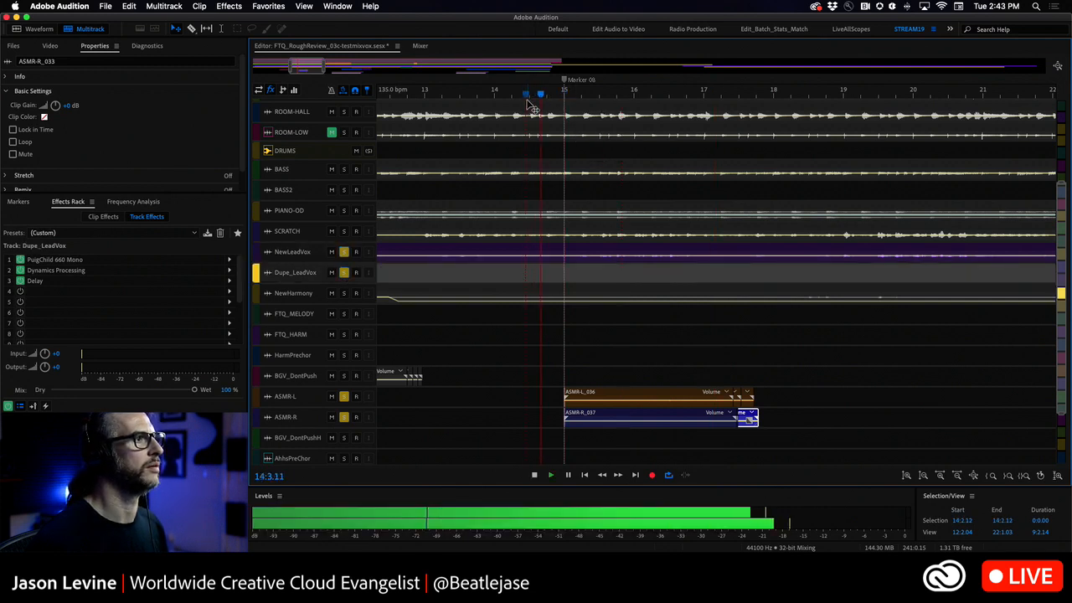
pyautogui.press('space')
# Play the soloed vocals and ASMR tracks from 13:2.02, adding the SCRATCH track to the solo during playback
pyautogui.click(444, 95)
pyautogui.press('space')
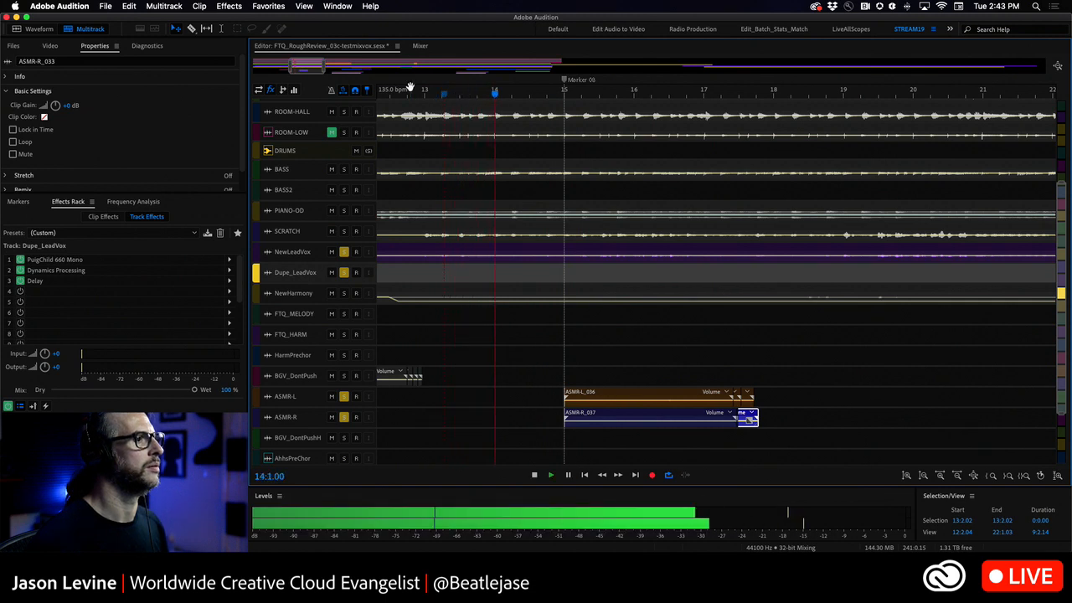
pyautogui.click(344, 231)
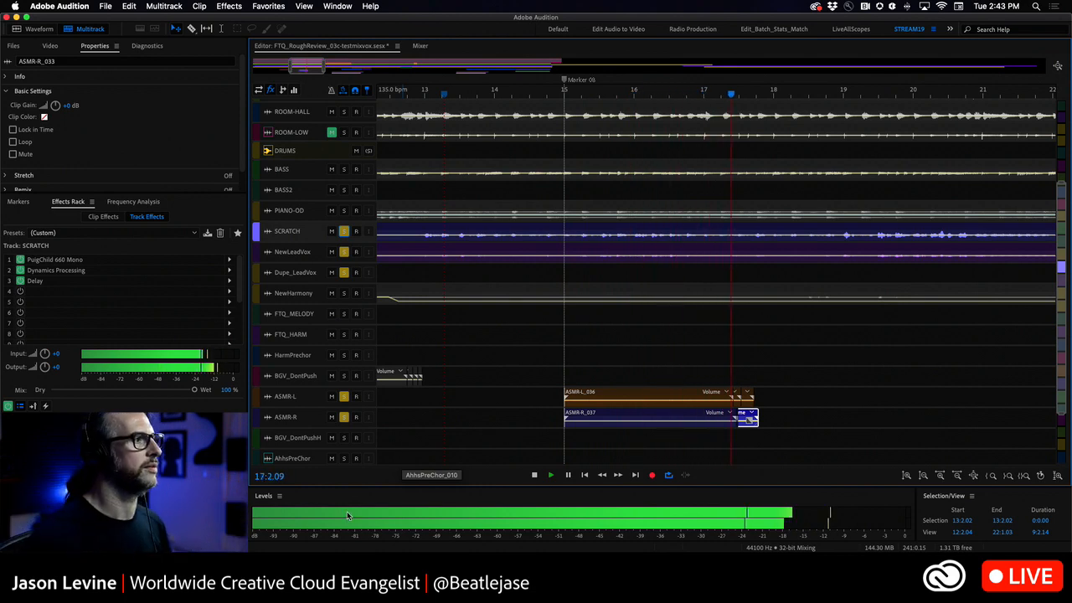
pyautogui.press('space')
# Enlarge the track heights, raise the ASMR-L and ASMR-R track volumes to +3.3 dB, and place the playhead at 15:4.04
pyautogui.scroll(6, 307, 403)
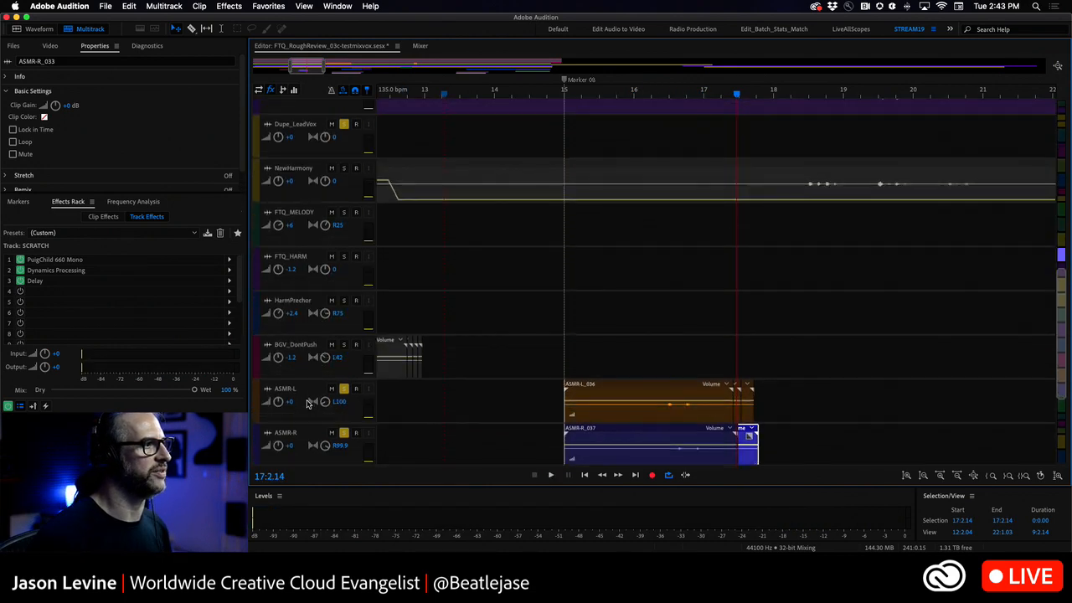
pyautogui.scroll(3, 307, 404)
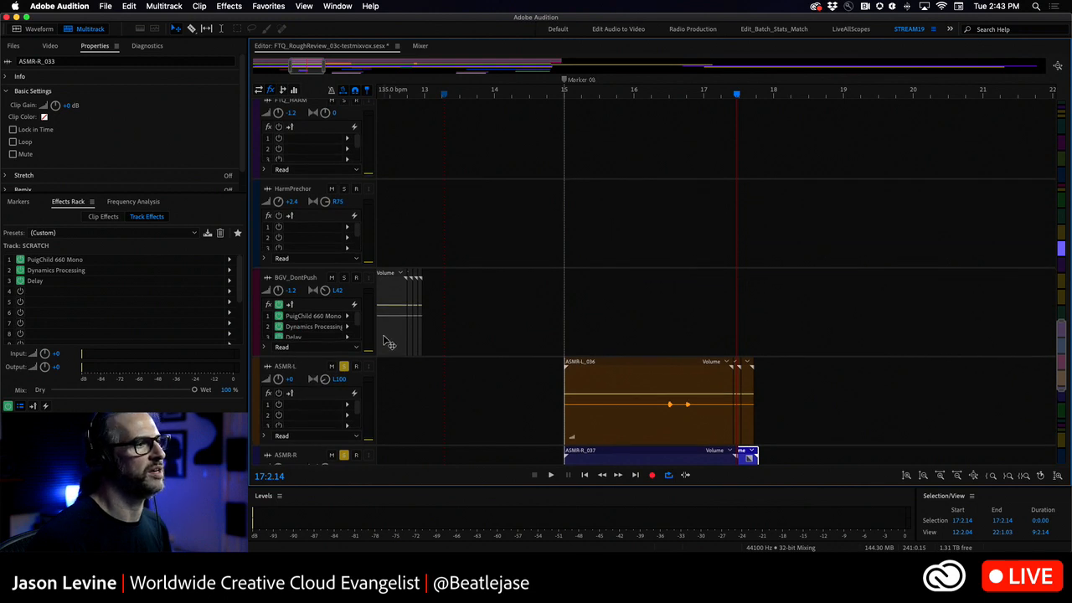
pyautogui.click(471, 391)
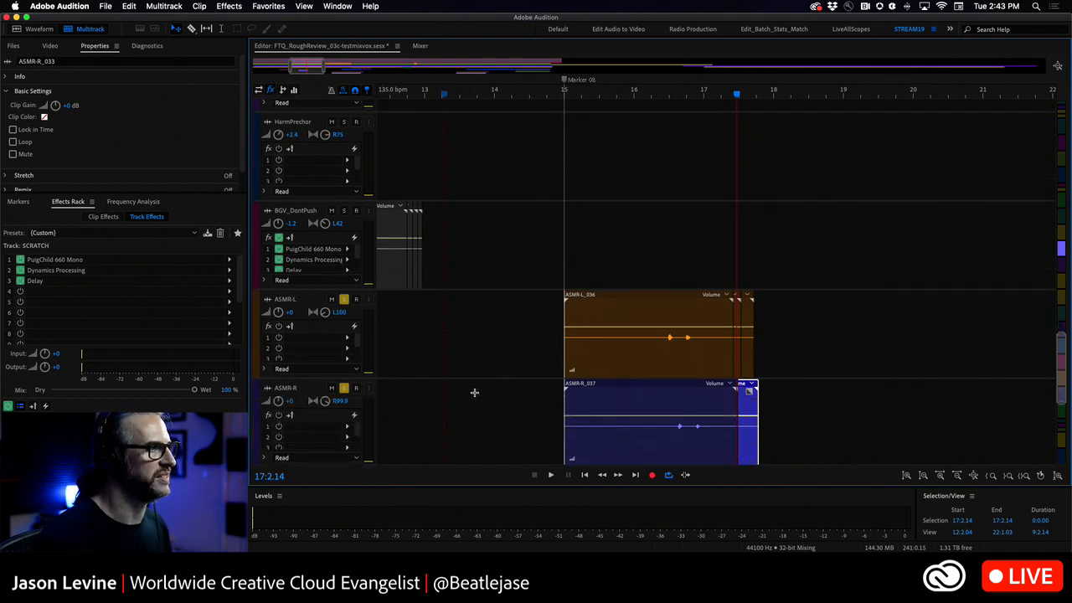
pyautogui.moveTo(278, 302); pyautogui.dragTo(278, 297)
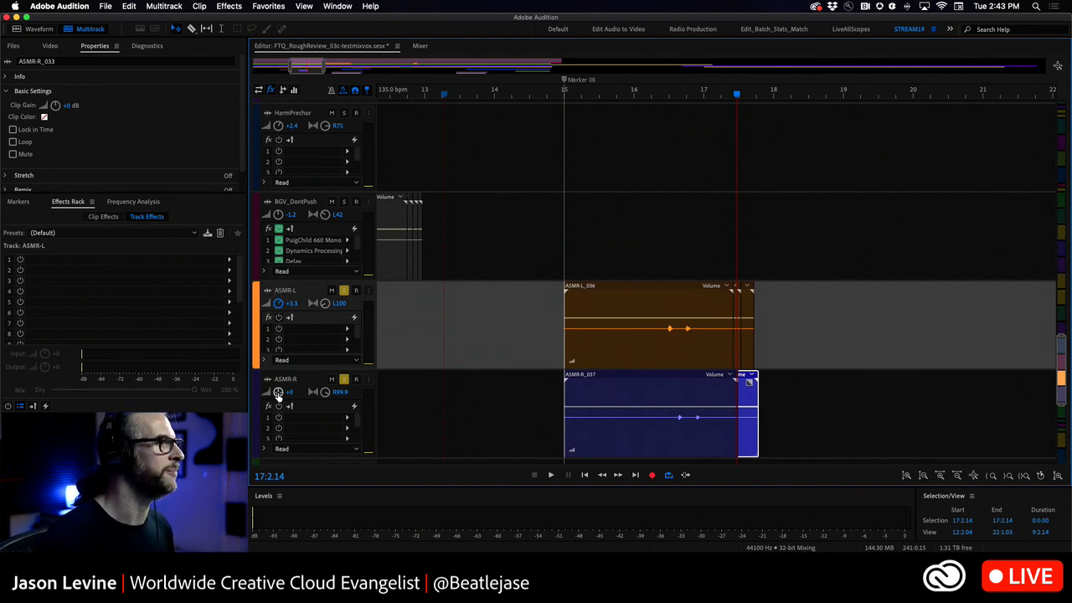
pyautogui.moveTo(278, 391); pyautogui.dragTo(278, 386)
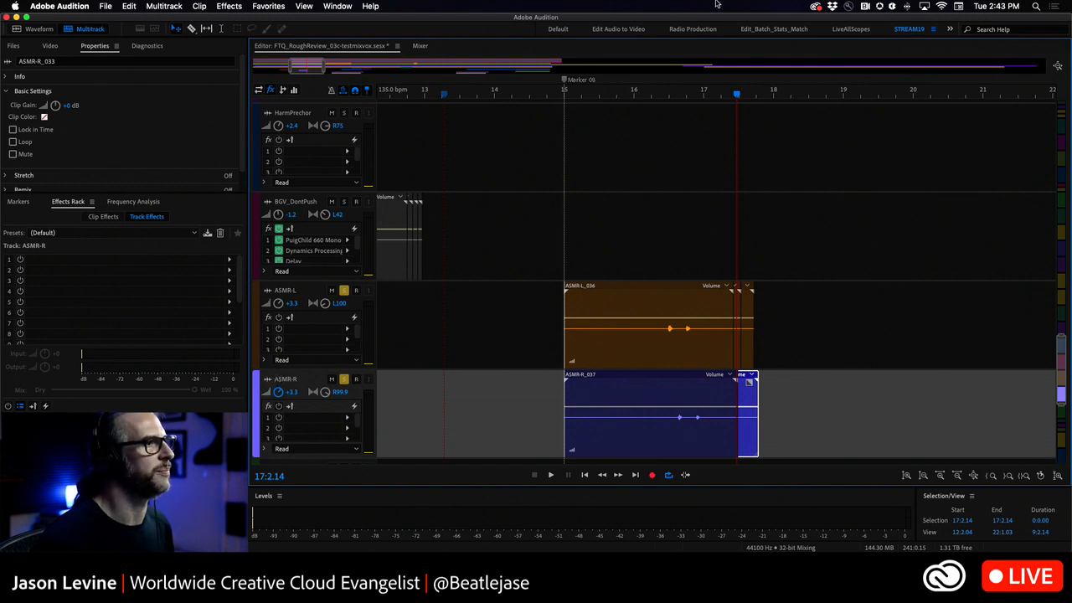
pyautogui.moveTo(661, 94); pyautogui.dragTo(620, 95)
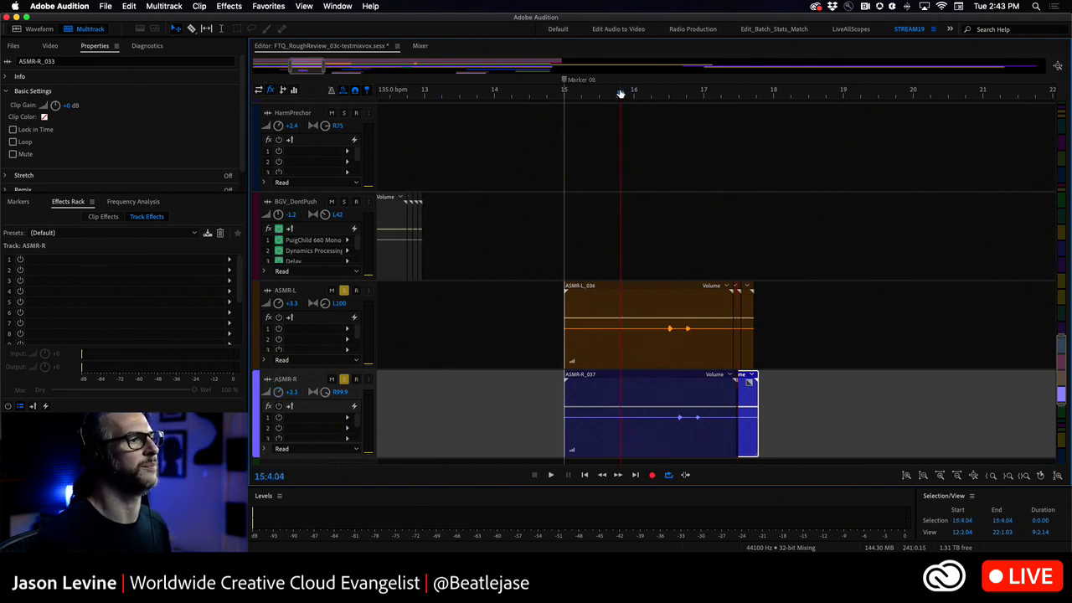
# Play the soloed vocals and ASMR tracks from 15:4.04 and stop at 17:1.04
pyautogui.press('space')
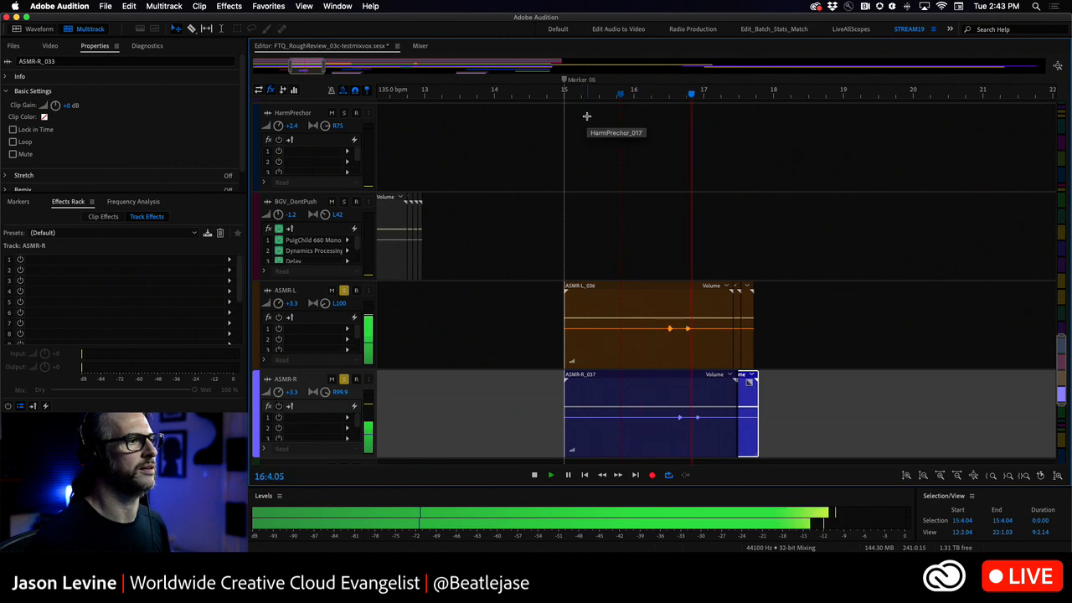
pyautogui.press('space')
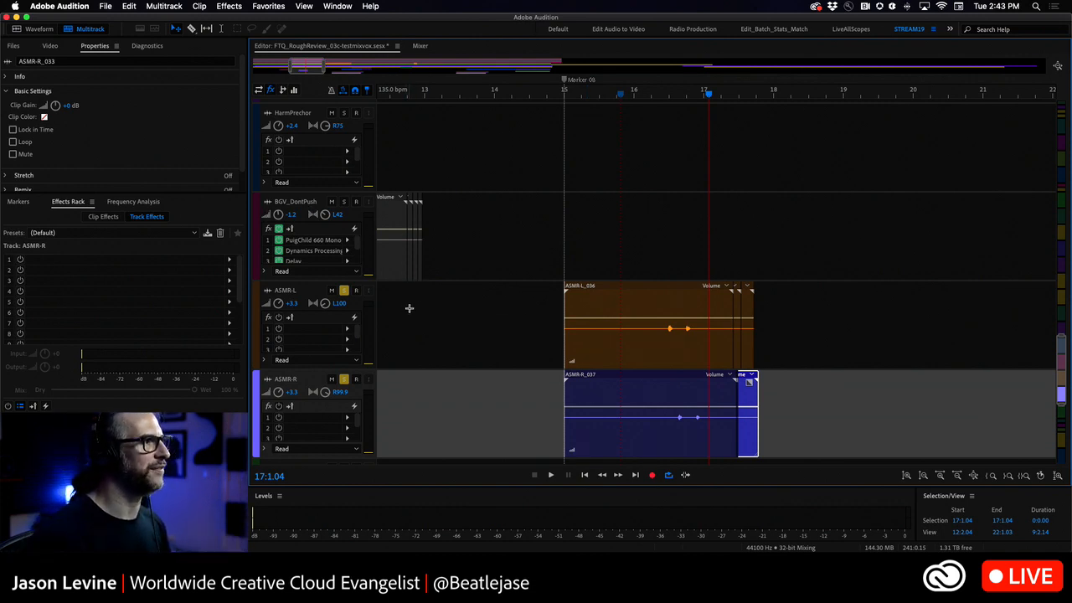
pyautogui.hscroll(-10, 408, 307)
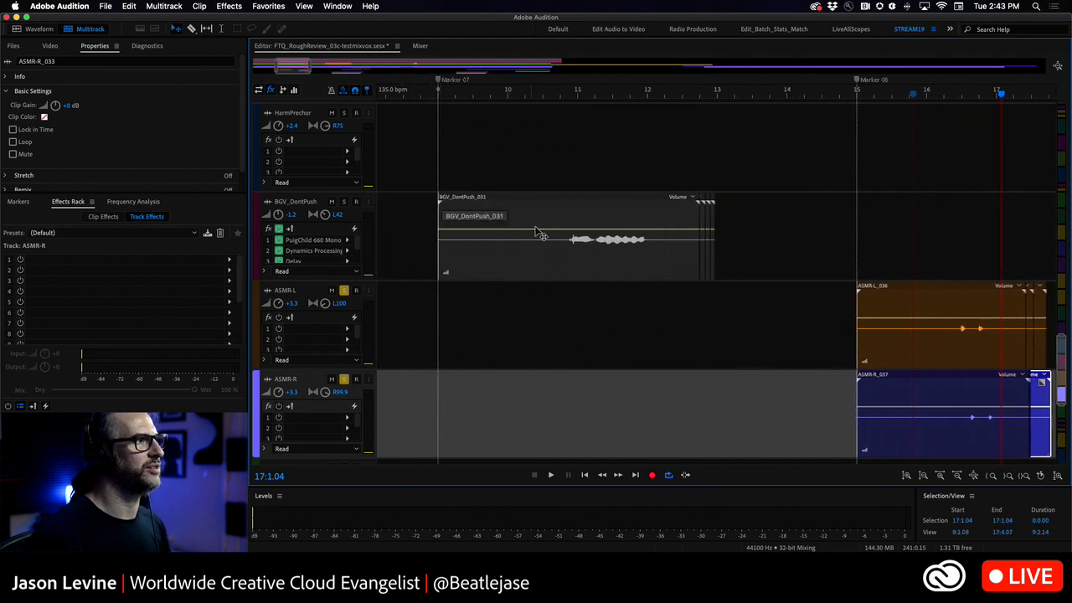
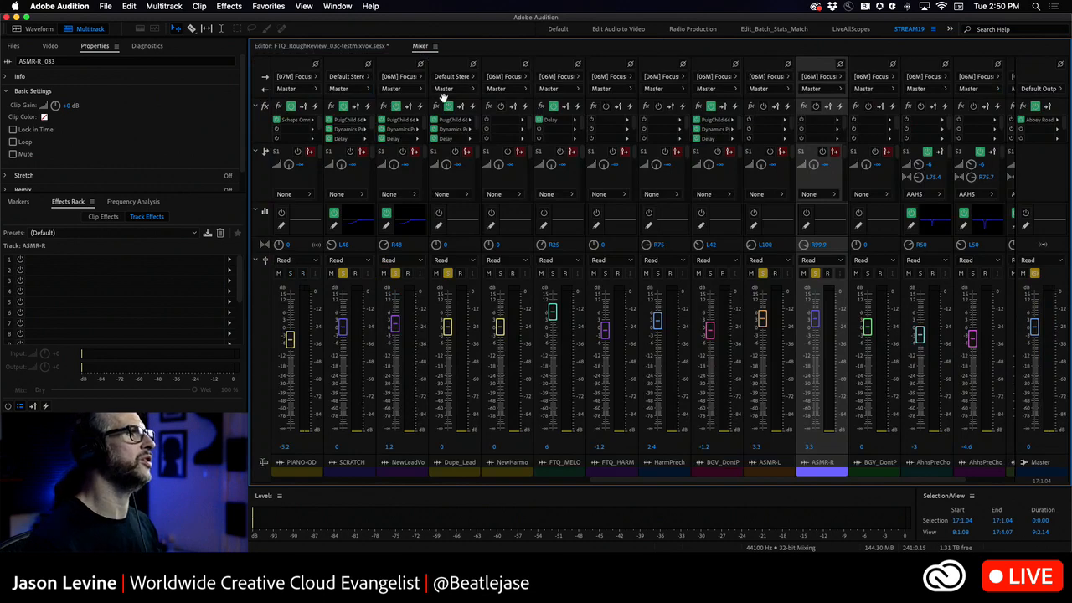
# Solo the BASS track in the multitrack editor and place the playhead at 35:3.01 in the full-session view
pyautogui.click(324, 47)
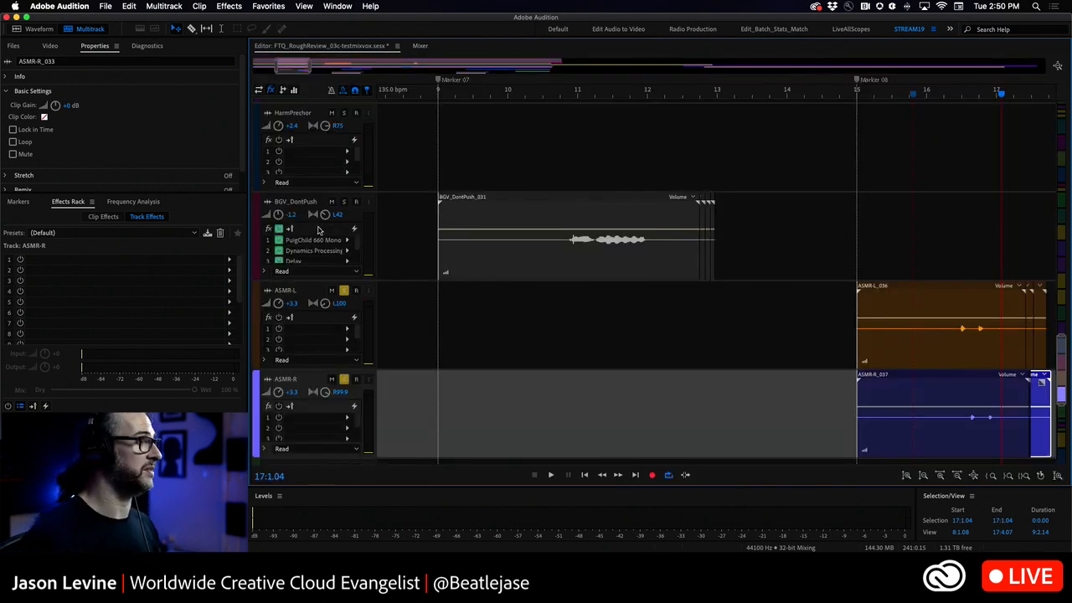
pyautogui.scroll(6, 539, 210)
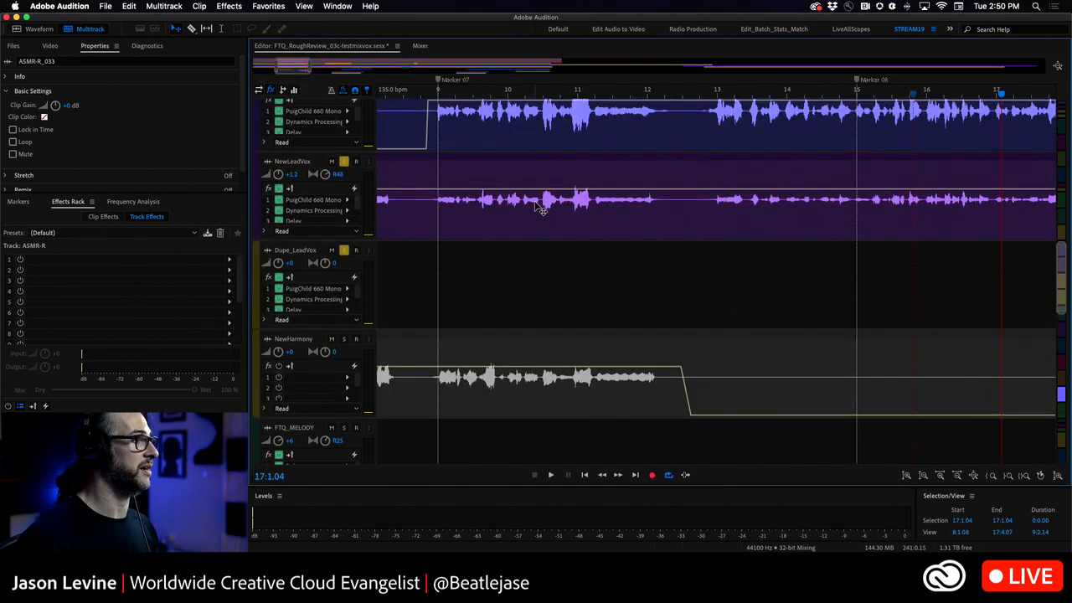
pyautogui.scroll(3, 540, 210)
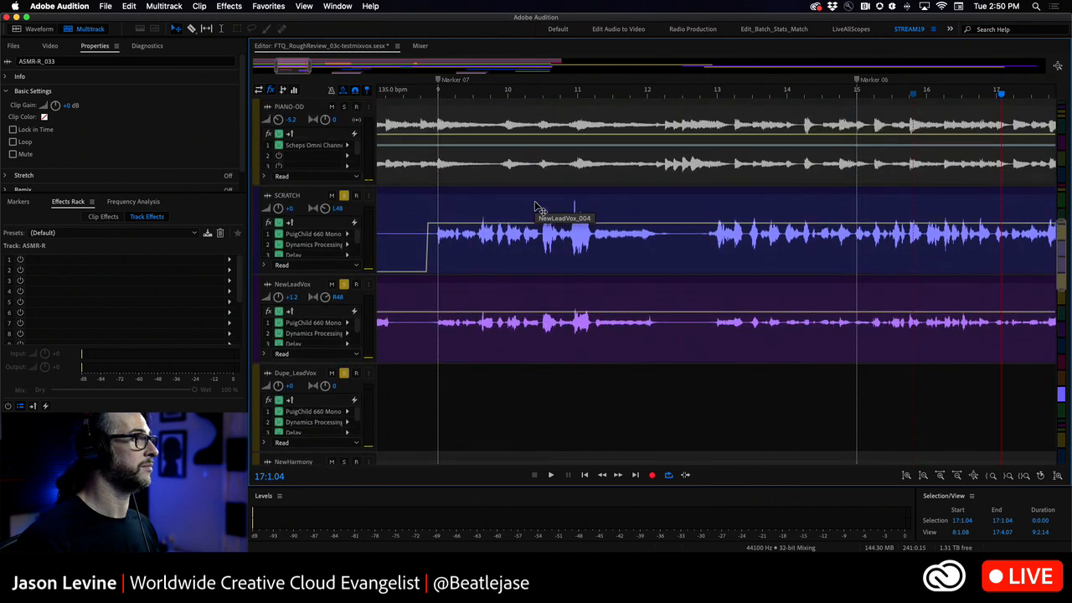
pyautogui.scroll(6, 540, 211)
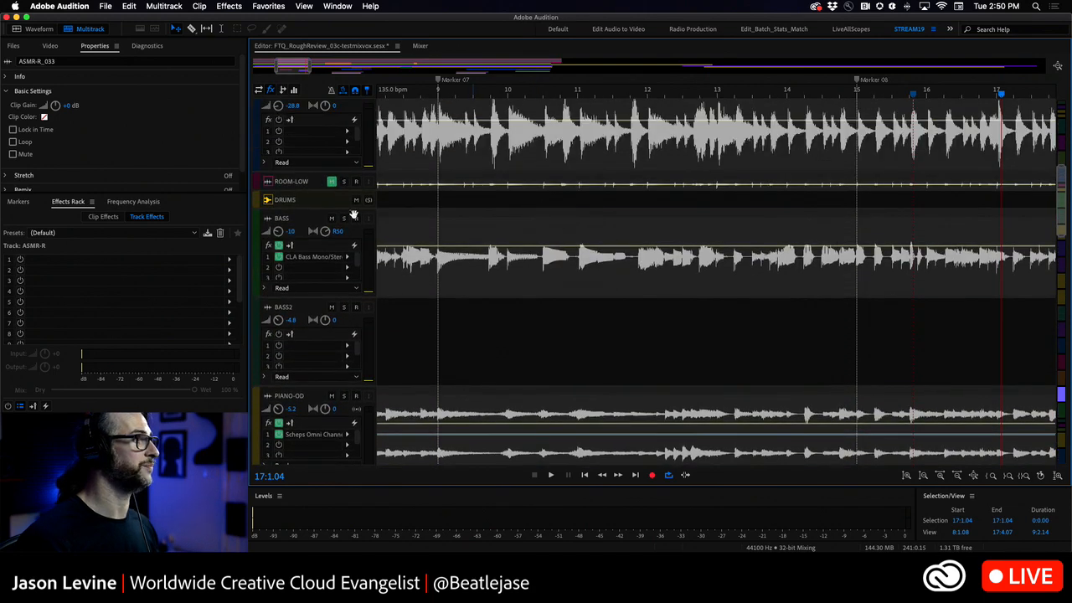
pyautogui.click(344, 219)
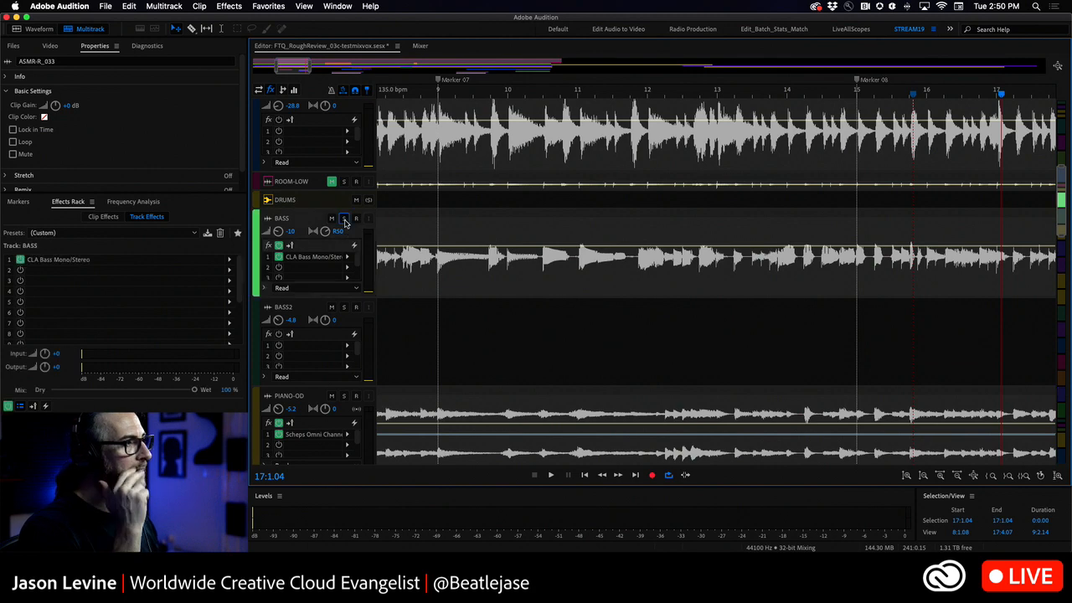
pyautogui.click(555, 232)
pyautogui.press('\\')
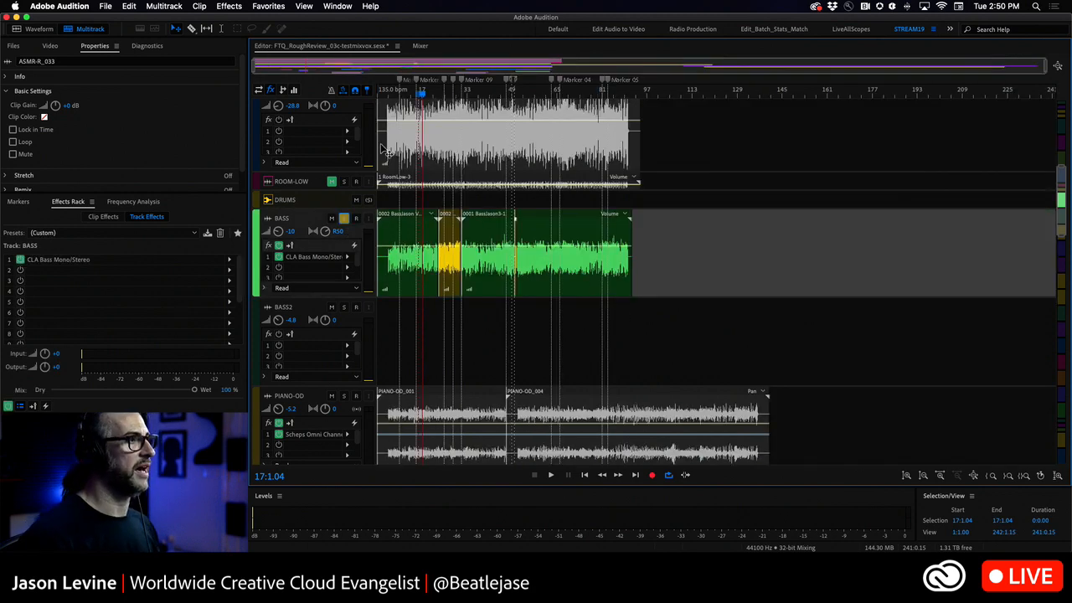
pyautogui.click(474, 89)
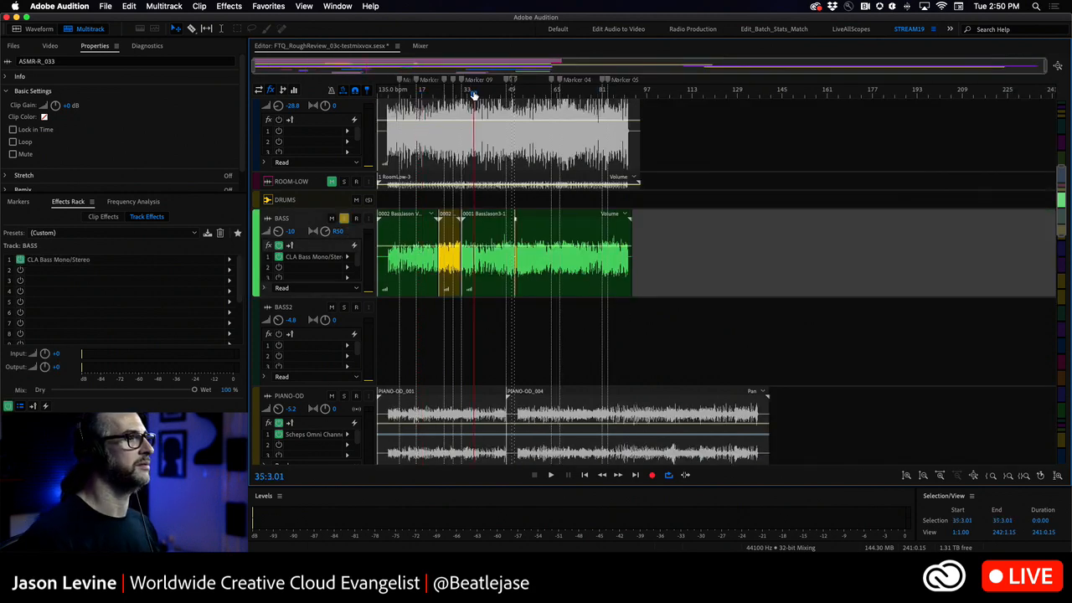
# Open the CLA Bass Mono/Stereo effect on the BASS track and move its window clear of the bass clips
pyautogui.doubleClick(320, 260)
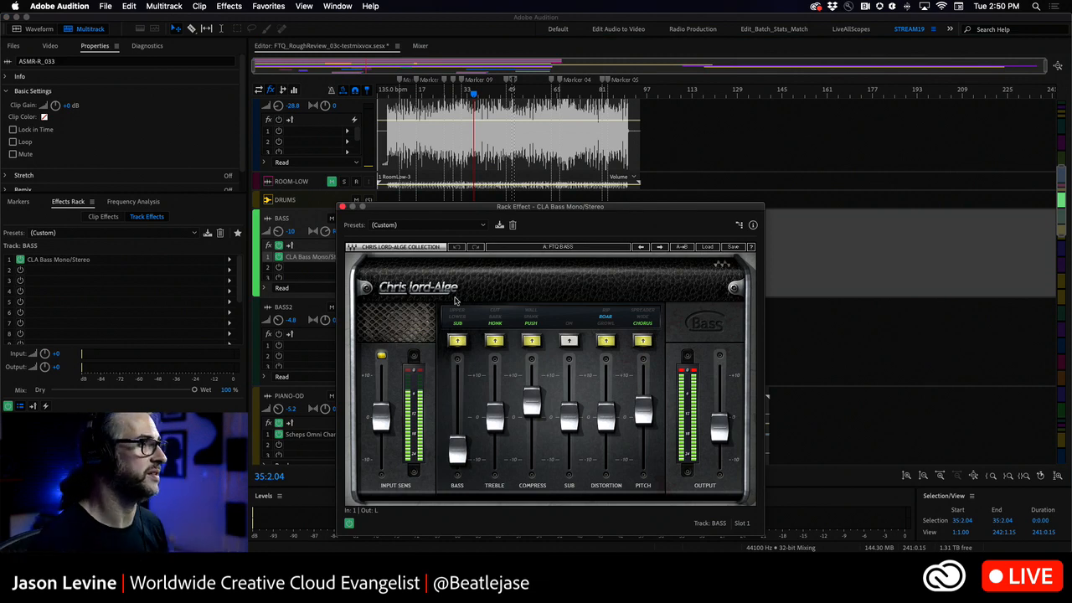
pyautogui.moveTo(434, 207); pyautogui.dragTo(524, 100)
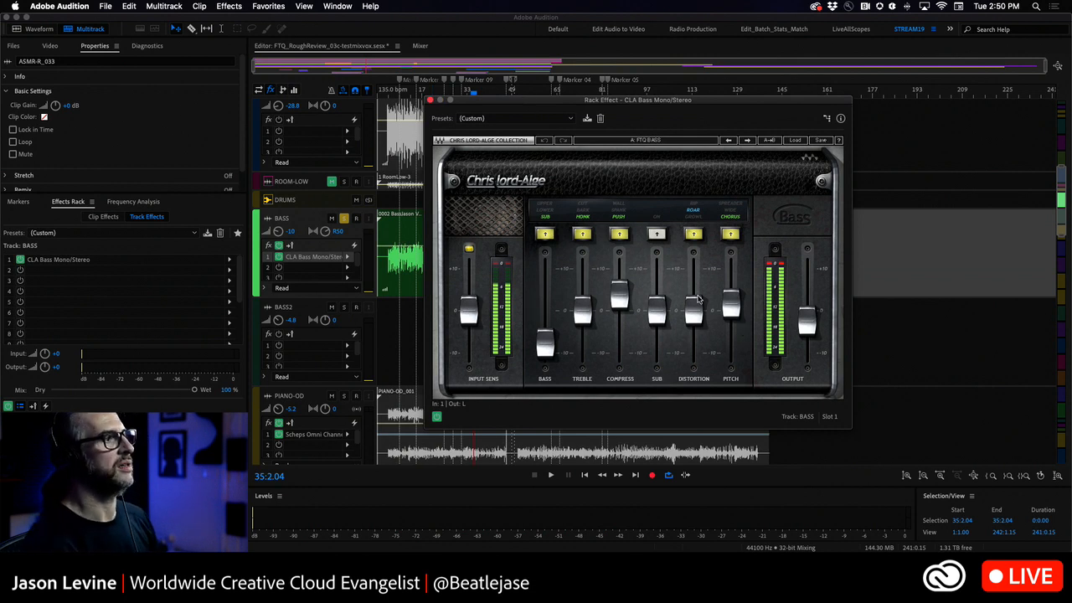
pyautogui.moveTo(508, 111); pyautogui.dragTo(632, 99)
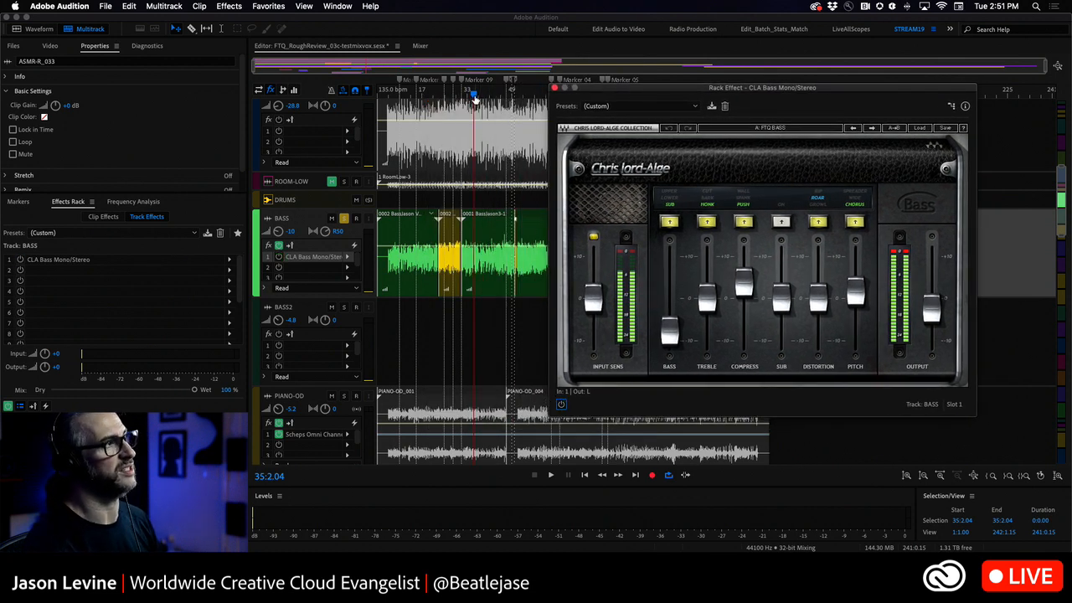
# Play the bass with the soloed vocals from 39:2.02 with the CLA Bass effect bypassed, stopping at 41:4.13
pyautogui.moveTo(474, 99); pyautogui.dragTo(485, 99)
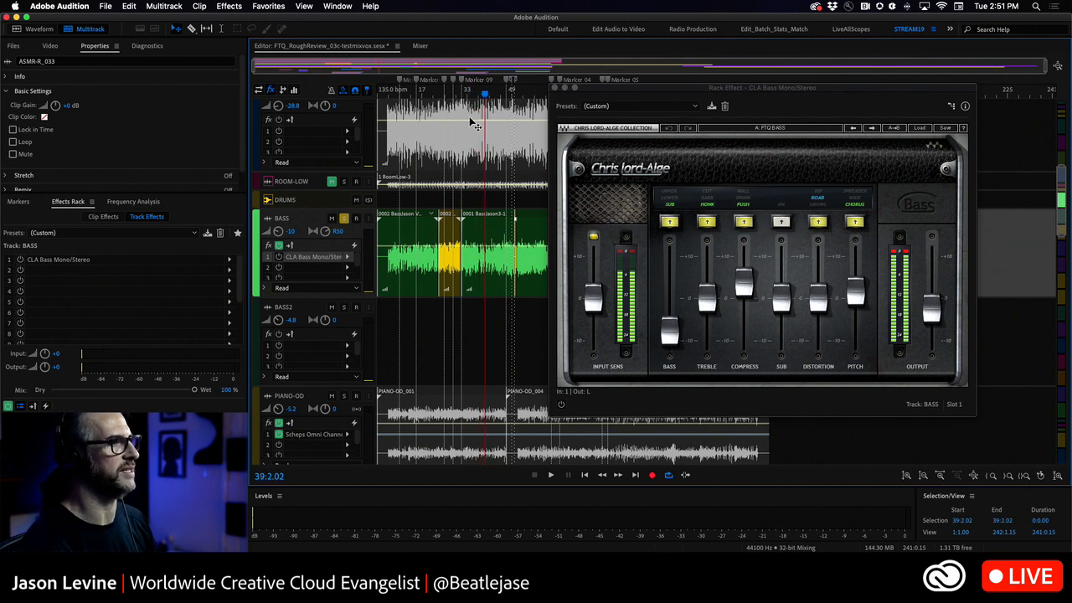
pyautogui.press('space')
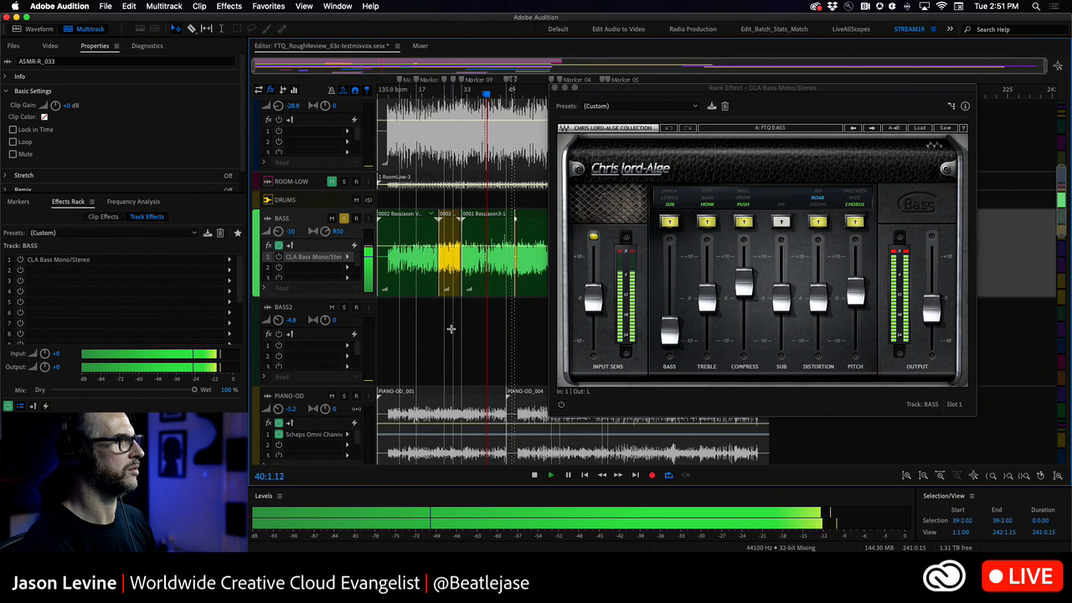
pyautogui.scroll(-5, 450, 329)
pyautogui.scroll(-5, 451, 339)
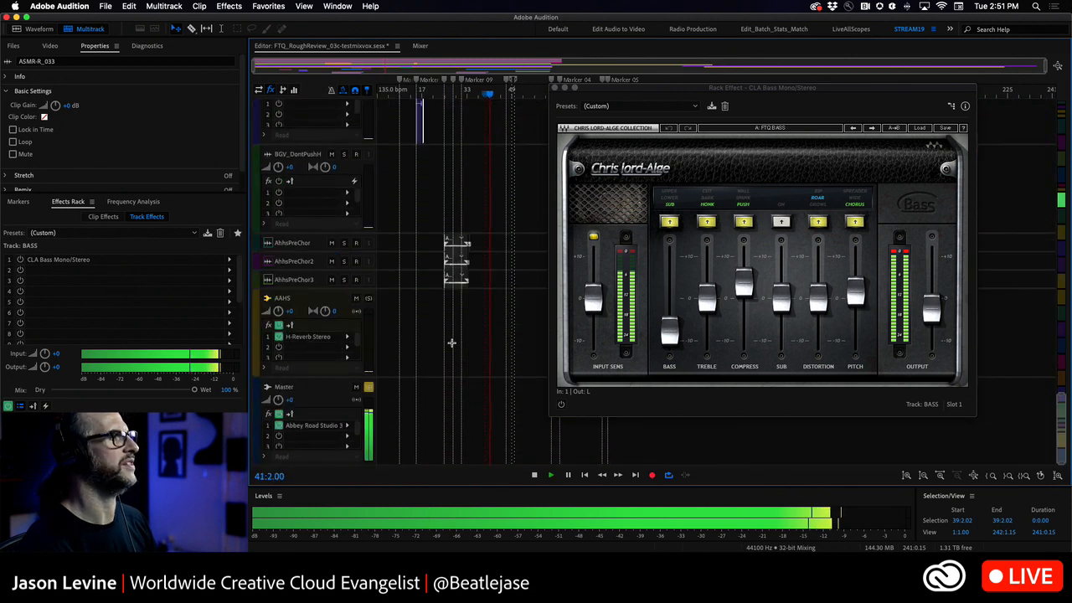
pyautogui.scroll(12, 451, 343)
pyautogui.press('space')
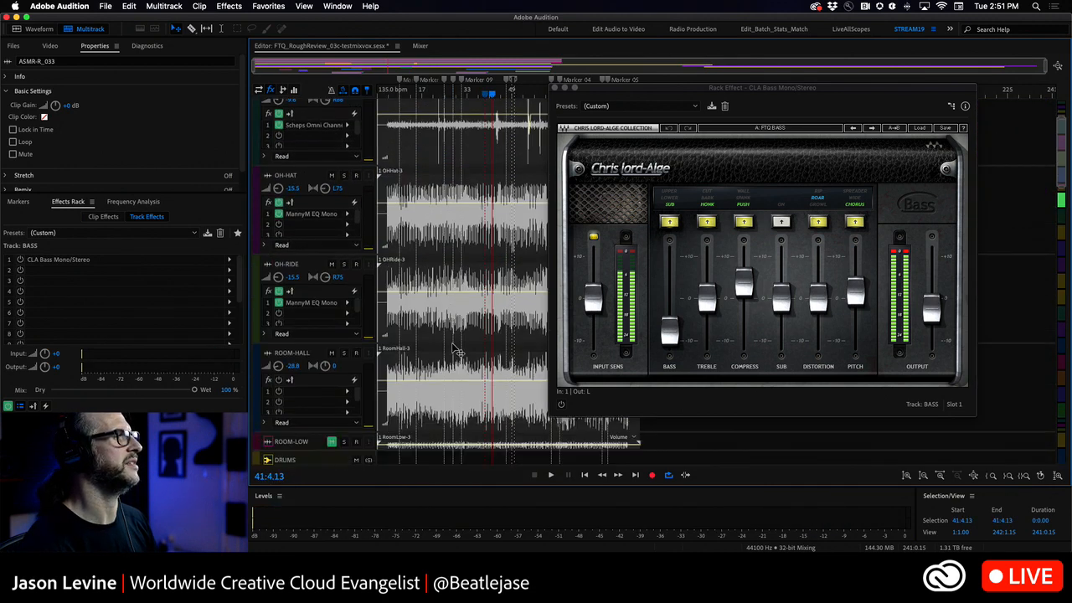
# Solo only the BASS track, play it from 41:4.13, and mute the SNARE bus during playback
pyautogui.scroll(-4, 455, 353)
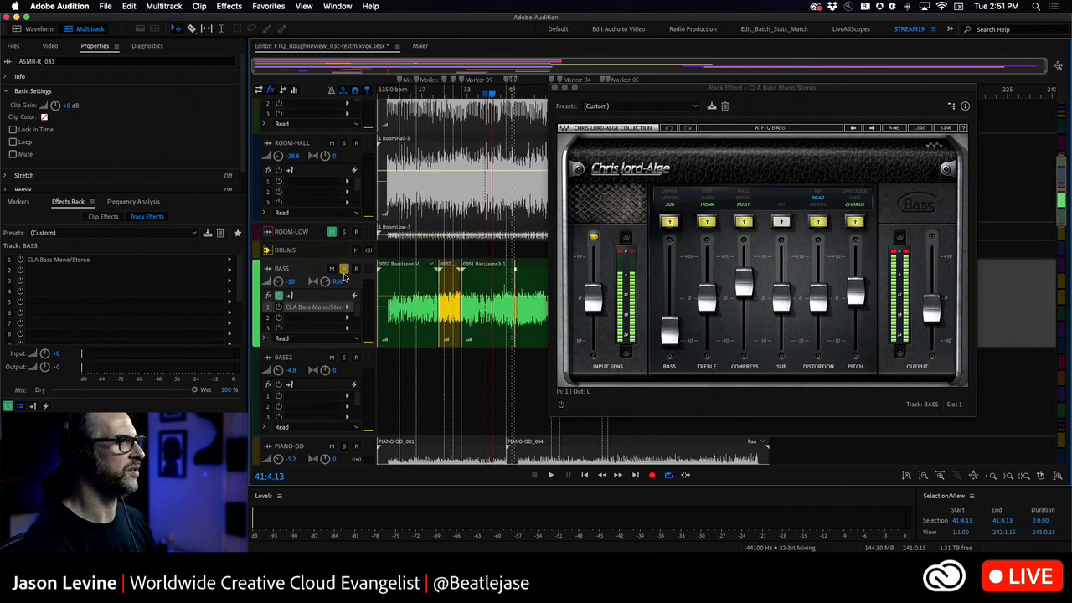
pyautogui.press('space')
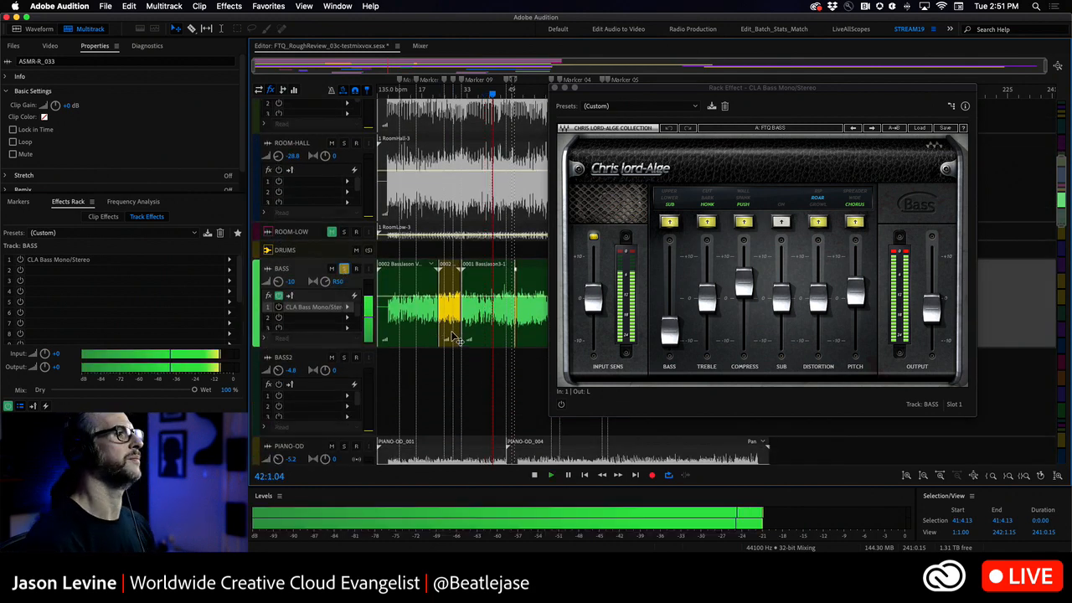
pyautogui.scroll(5, 385, 303)
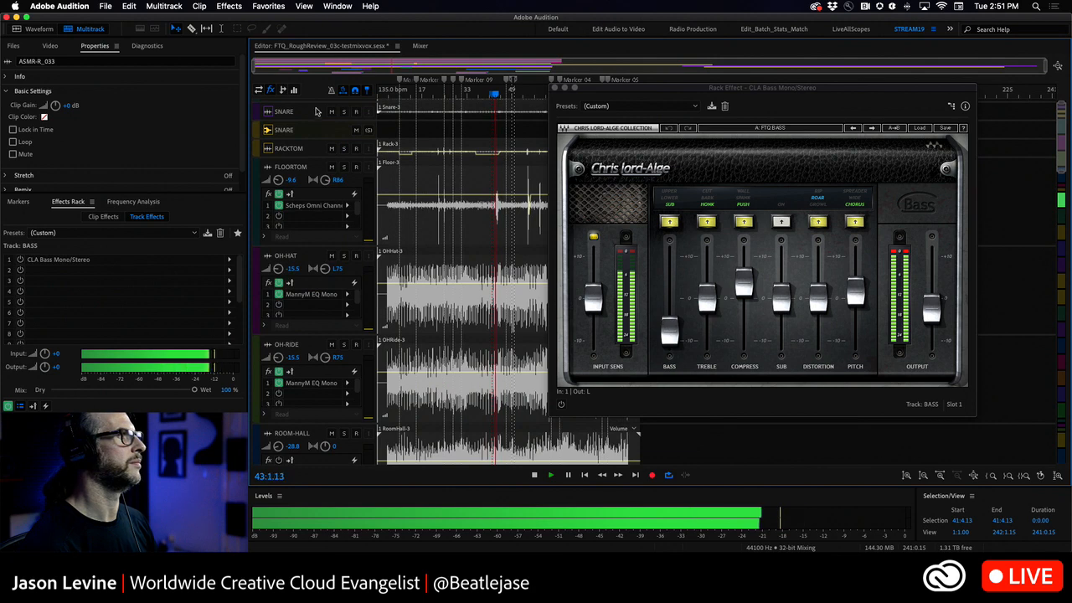
pyautogui.scroll(-5, 444, 301)
pyautogui.scroll(2, 444, 300)
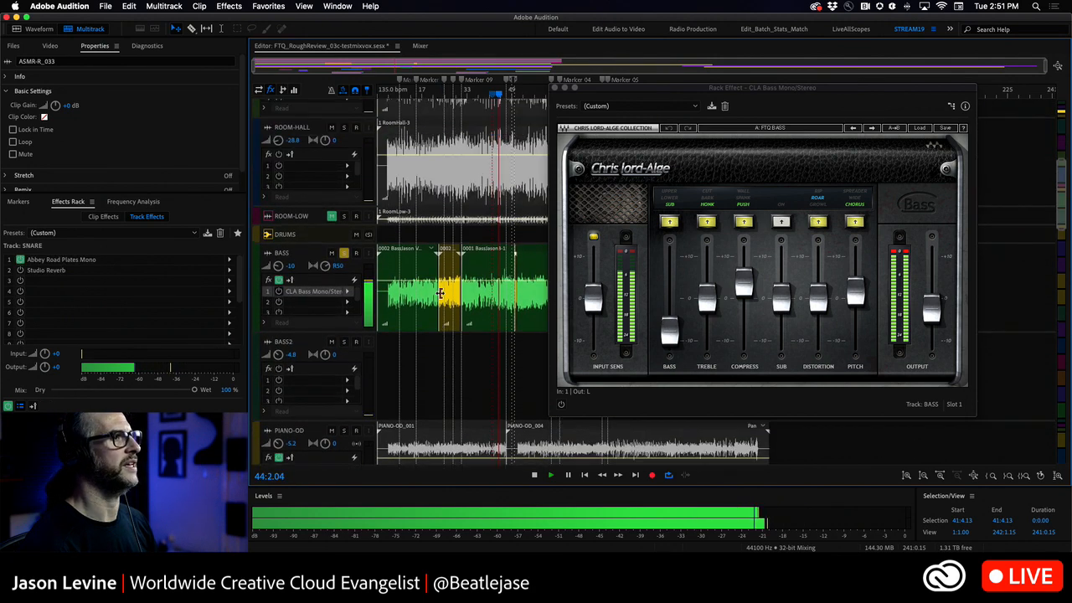
# Compare the bass with the CLA Bass effect off and on during playback, leaving the effect on, and stop playback
pyautogui.moveTo(629, 88); pyautogui.dragTo(716, 67)
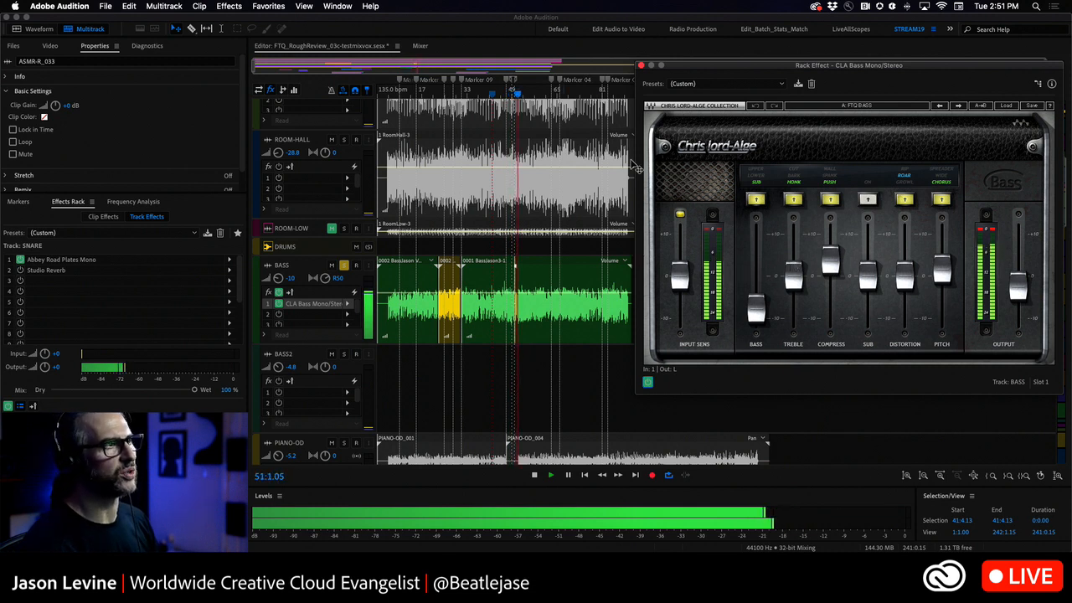
pyautogui.click(648, 382)
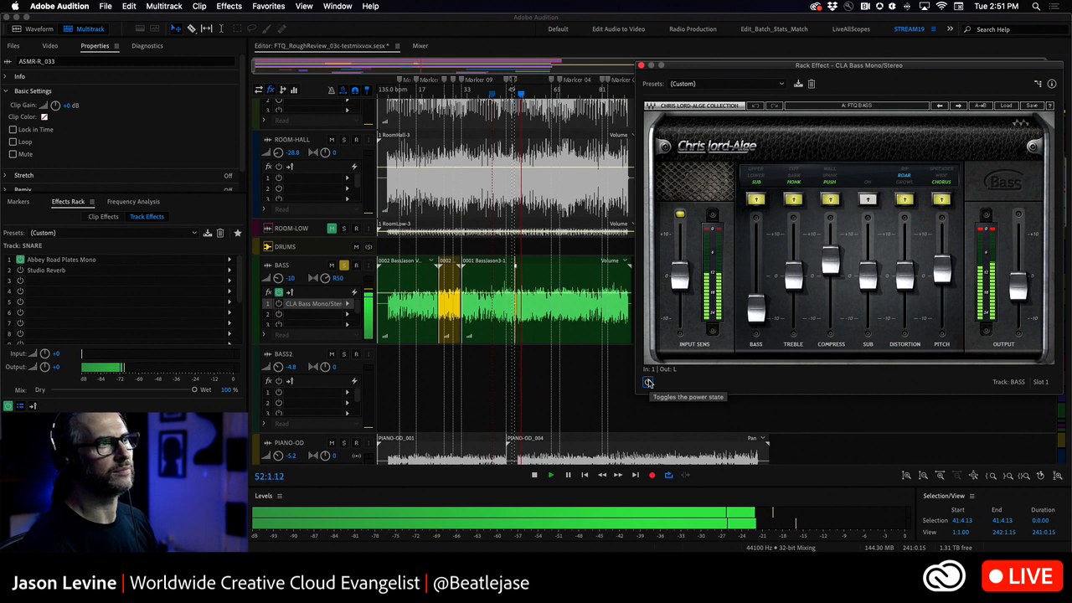
pyautogui.click(648, 382)
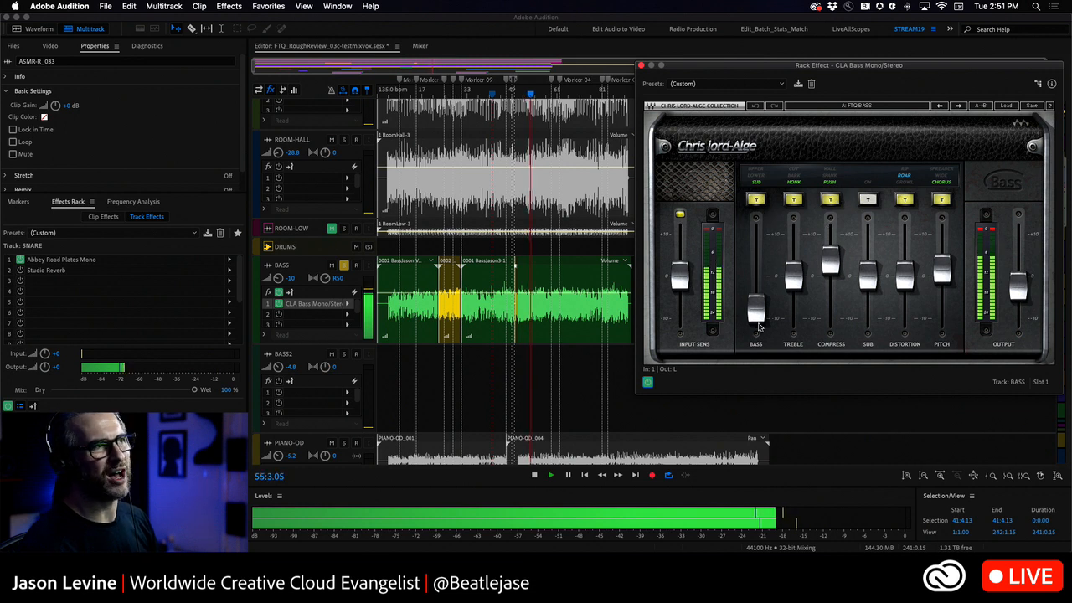
pyautogui.press('space')
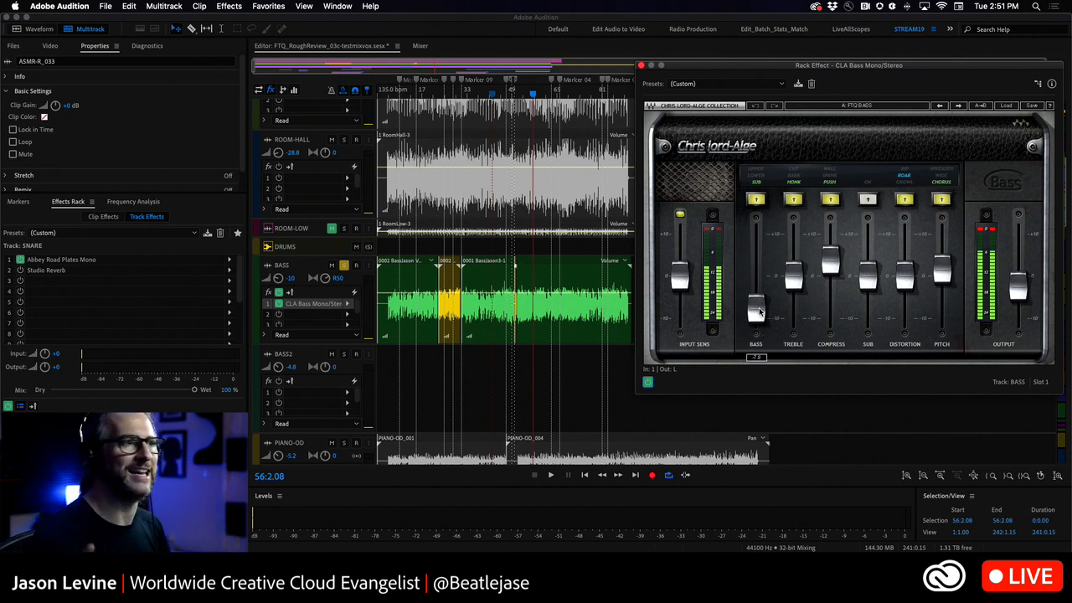
# Enable the BASS track's S1 send in the Mixer, route it to a new stereo bus, and name the bus BASSPC
pyautogui.click(421, 46)
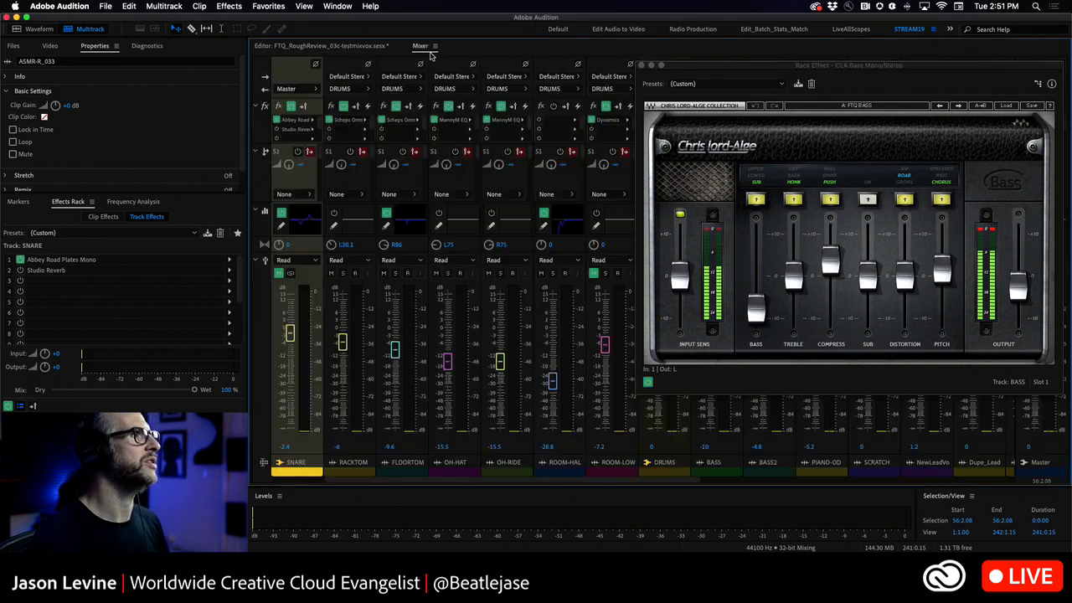
pyautogui.moveTo(745, 65); pyautogui.dragTo(347, 84)
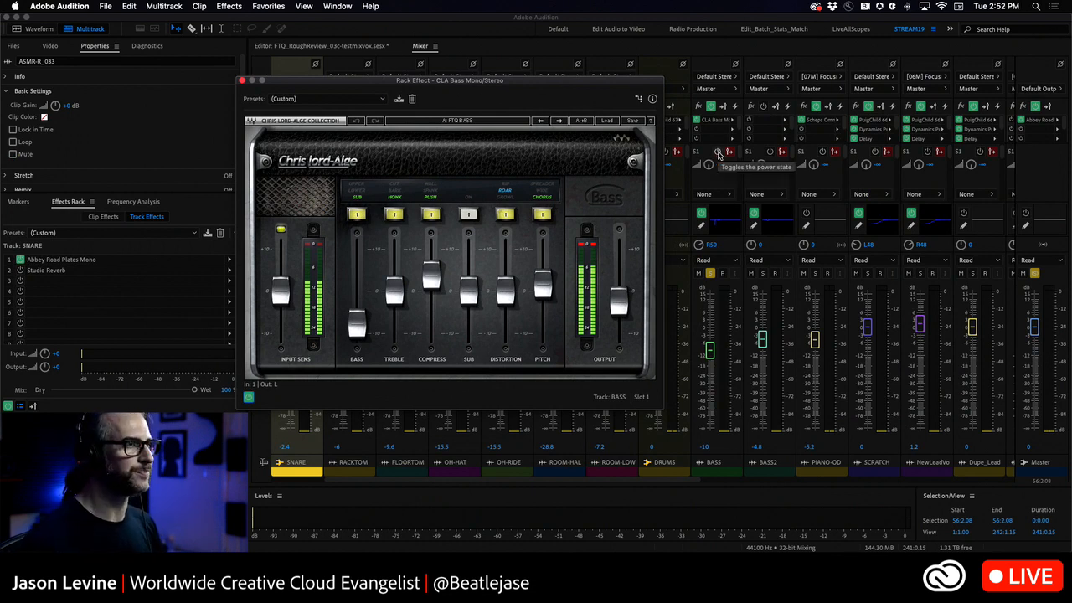
pyautogui.click(717, 153)
pyautogui.click(722, 195)
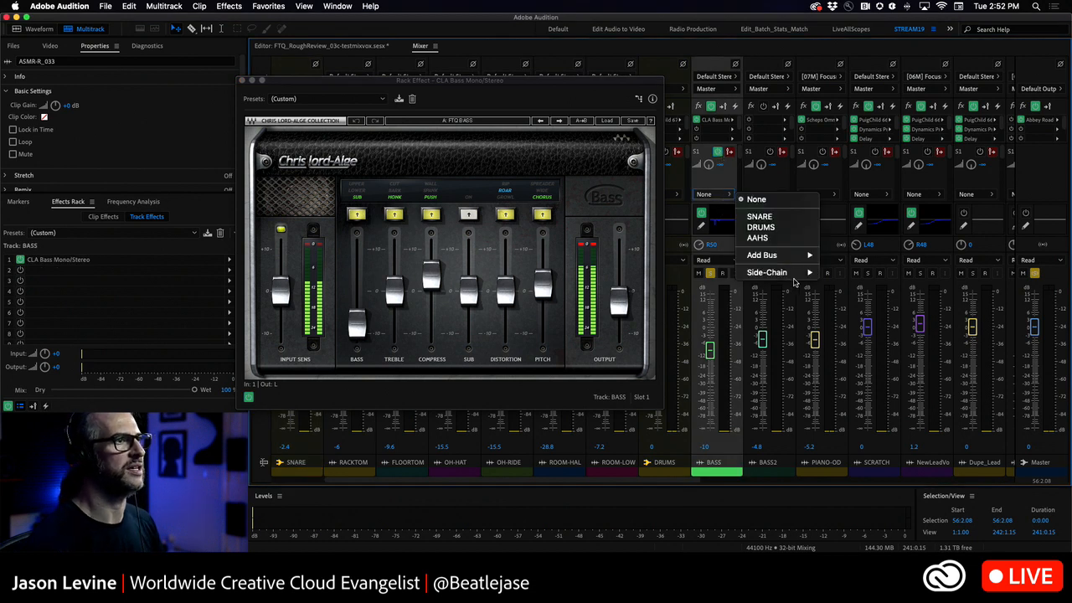
pyautogui.moveTo(800, 256)
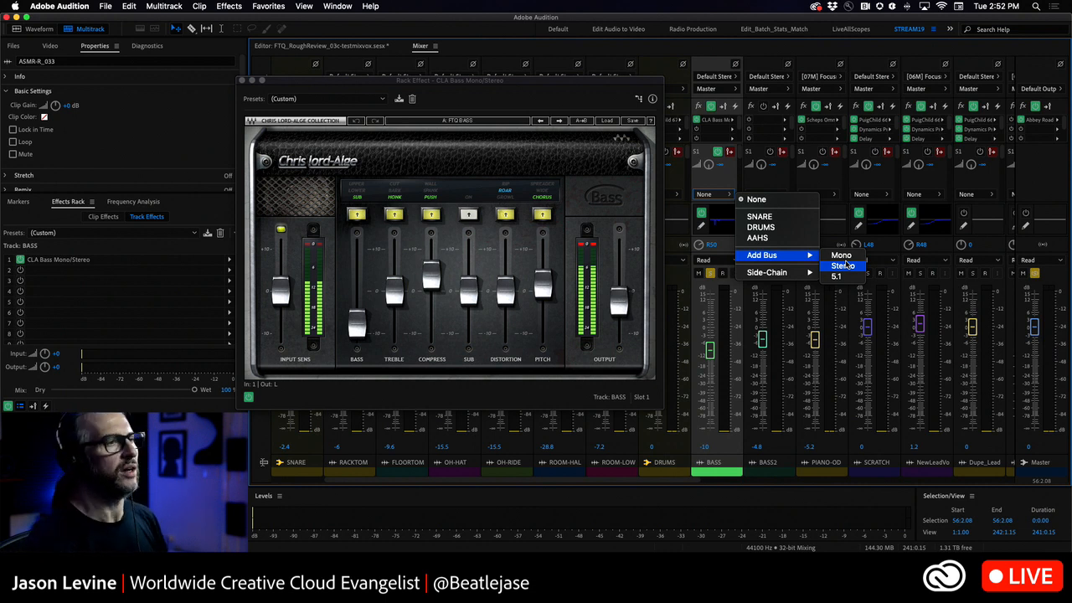
pyautogui.click(844, 267)
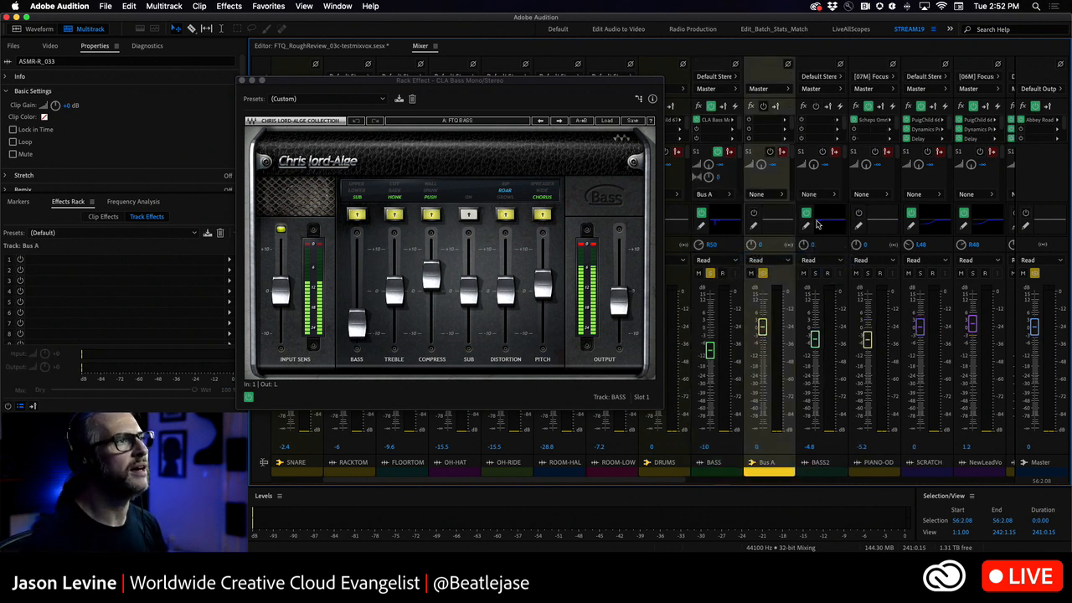
pyautogui.doubleClick(764, 465)
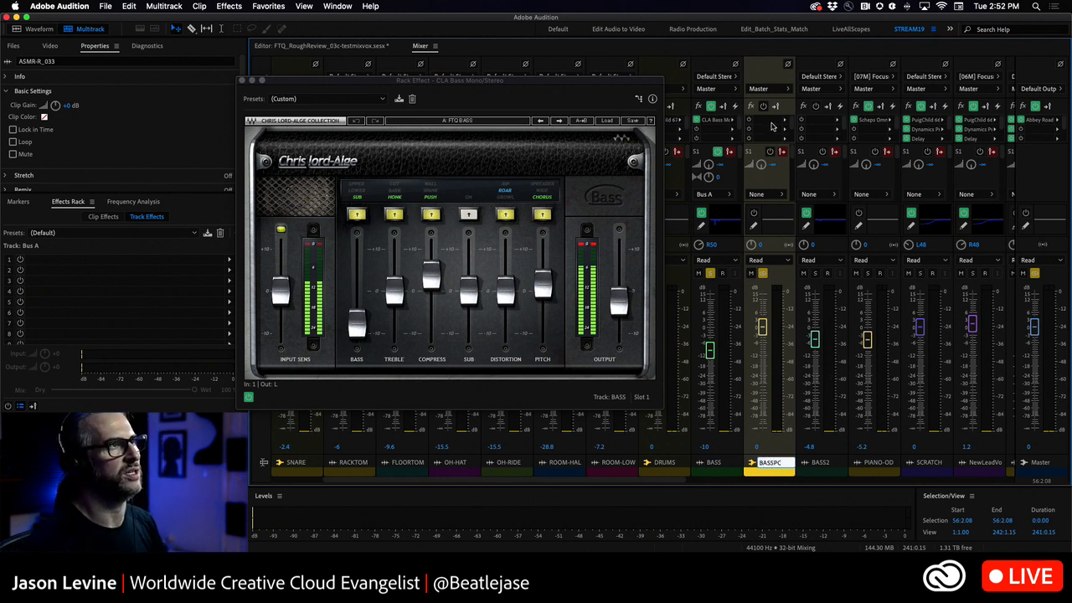
pyautogui.click(786, 123)
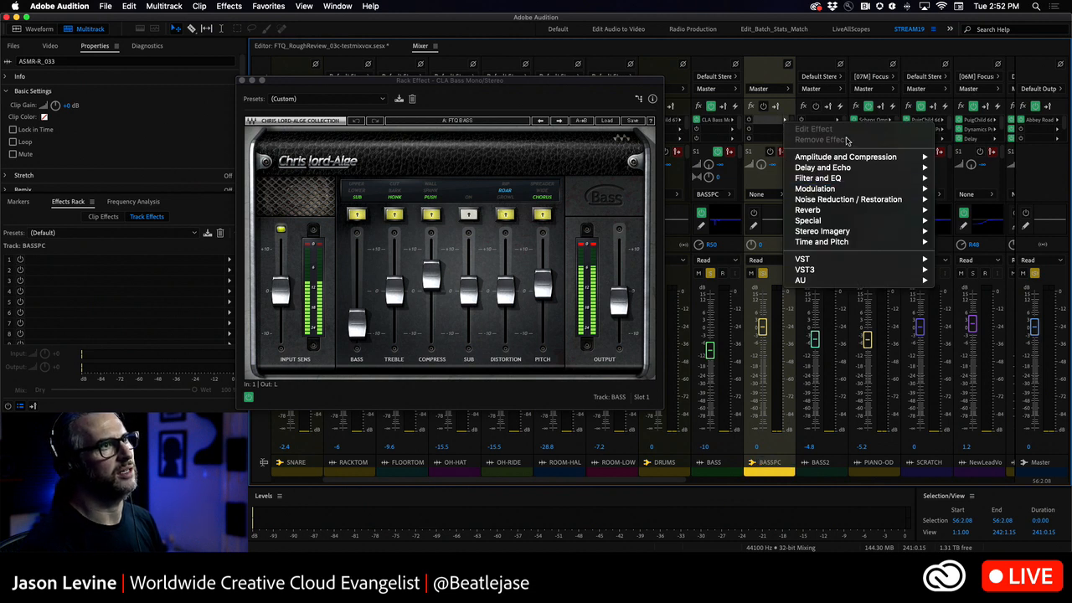
pyautogui.moveTo(847, 159)
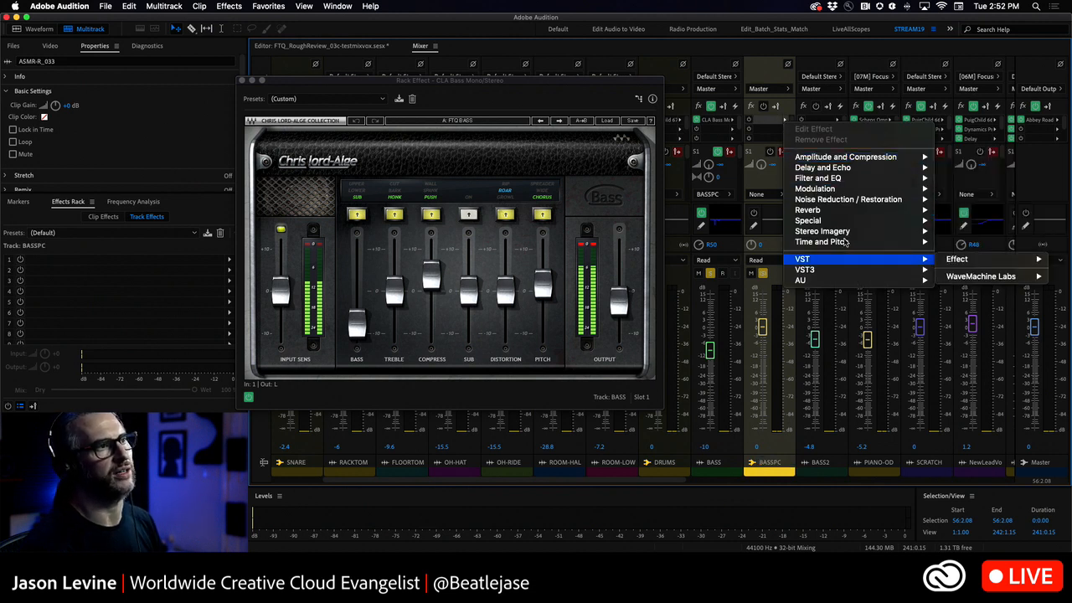
pyautogui.moveTo(844, 233)
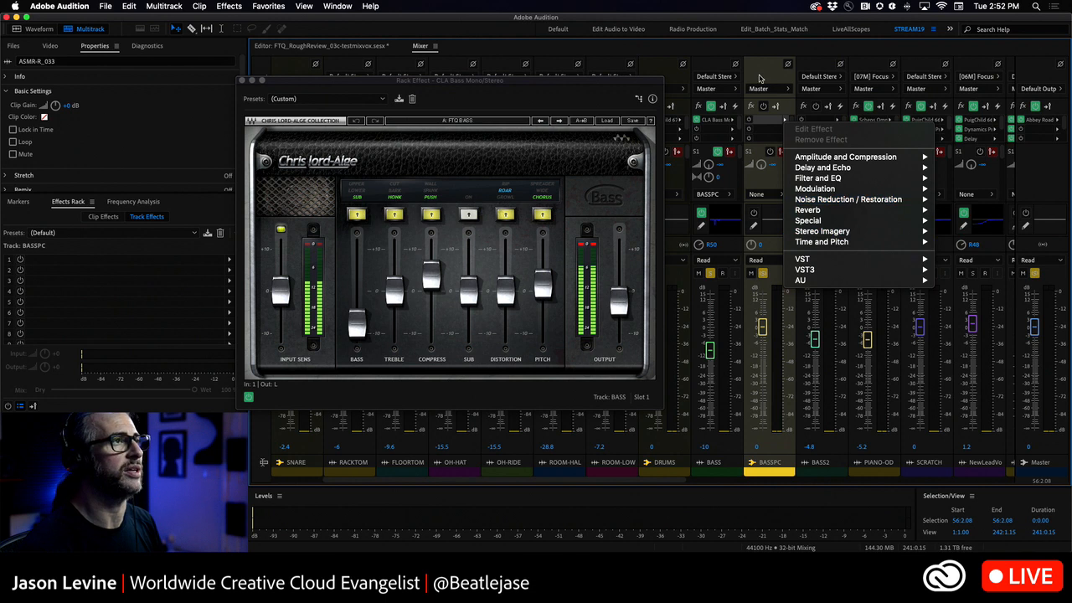
pyautogui.click(774, 58)
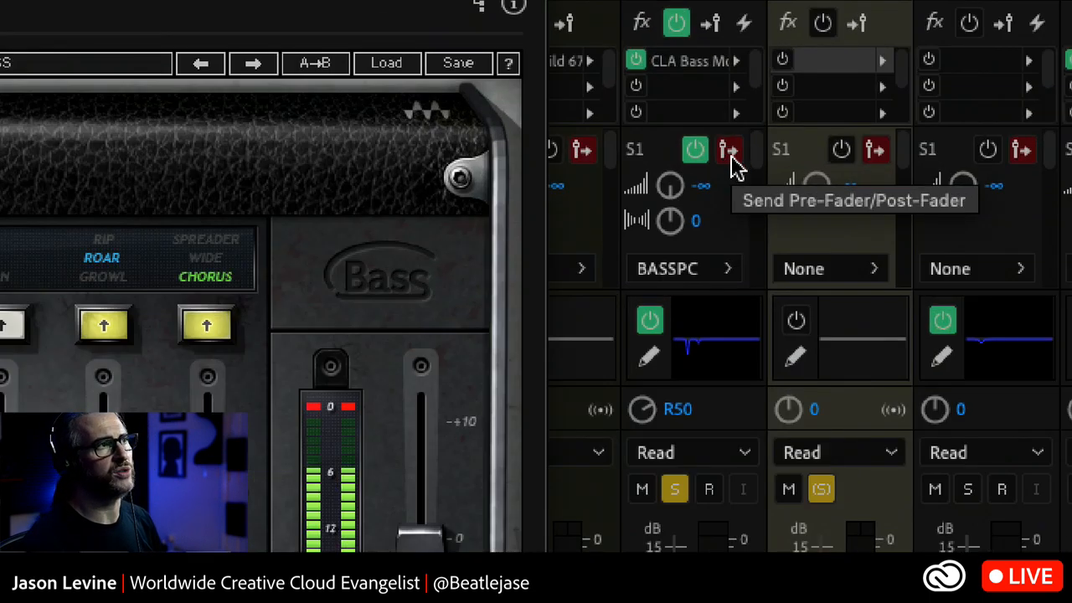
# Switch the BASS track's S1 send to pre-fader and raise its send level to +0 dB
pyautogui.click(729, 151)
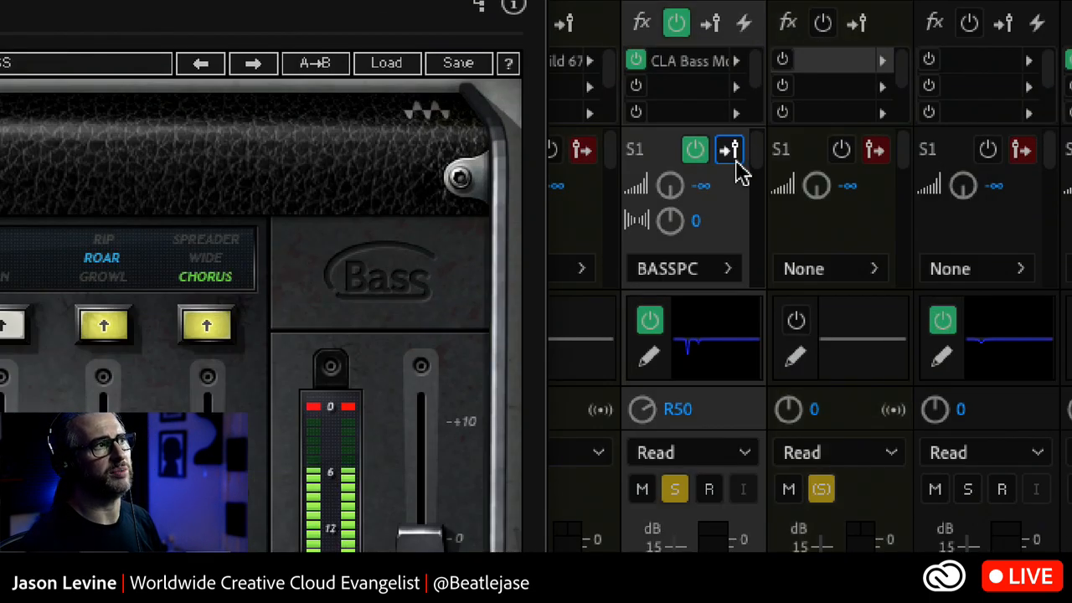
pyautogui.moveTo(669, 186); pyautogui.dragTo(655, 0)
pyautogui.moveTo(655, 57); pyautogui.dragTo(651, 50)
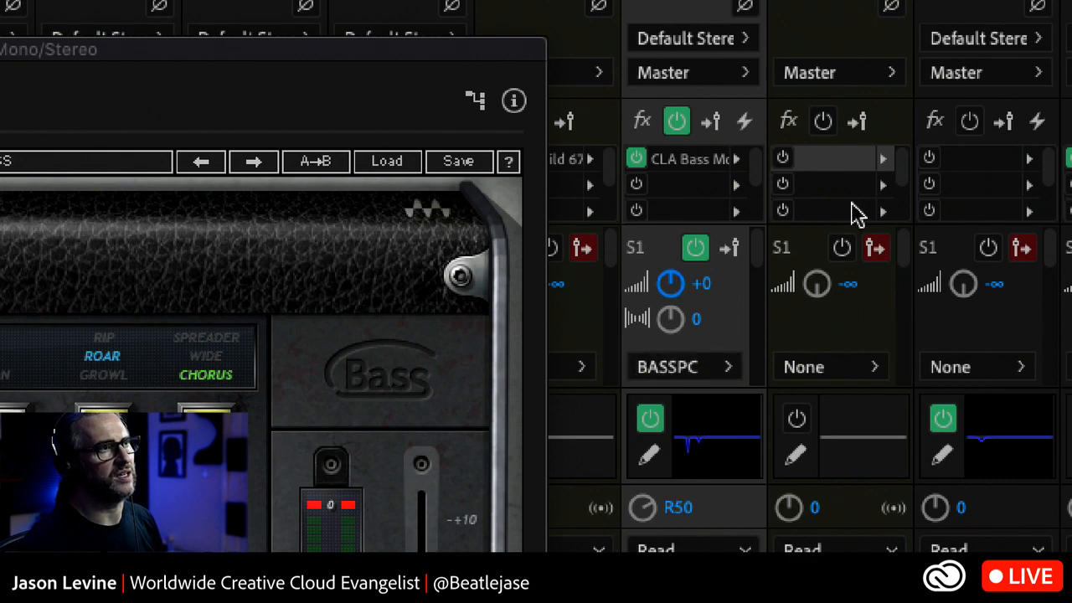
# Insert a Dynamics Processing effect in the first effect slot of the BASSPC bus
pyautogui.click(886, 161)
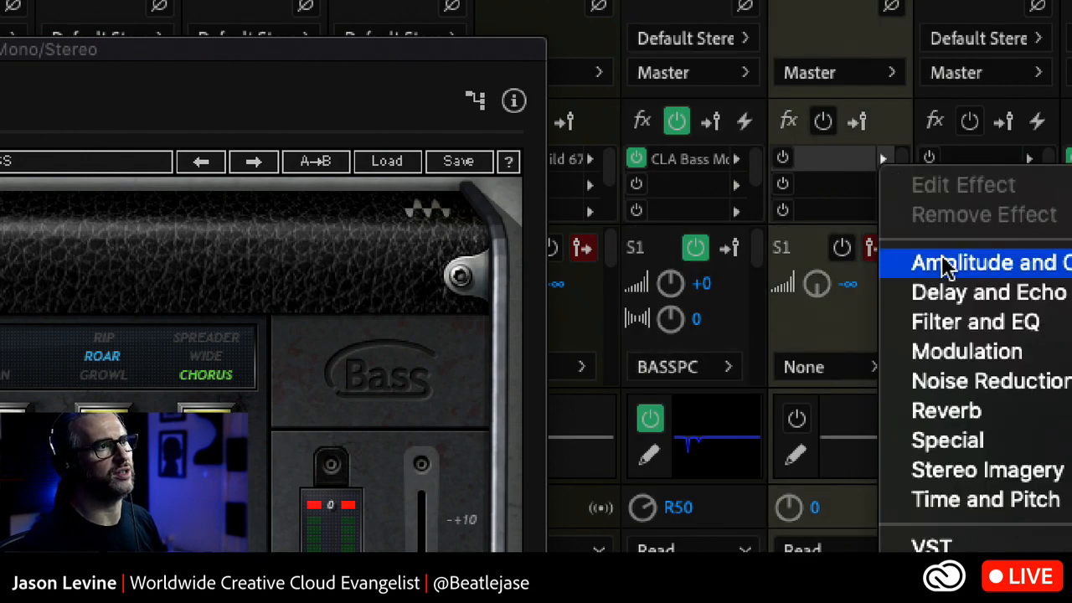
pyautogui.moveTo(939, 258)
pyautogui.click(897, 383)
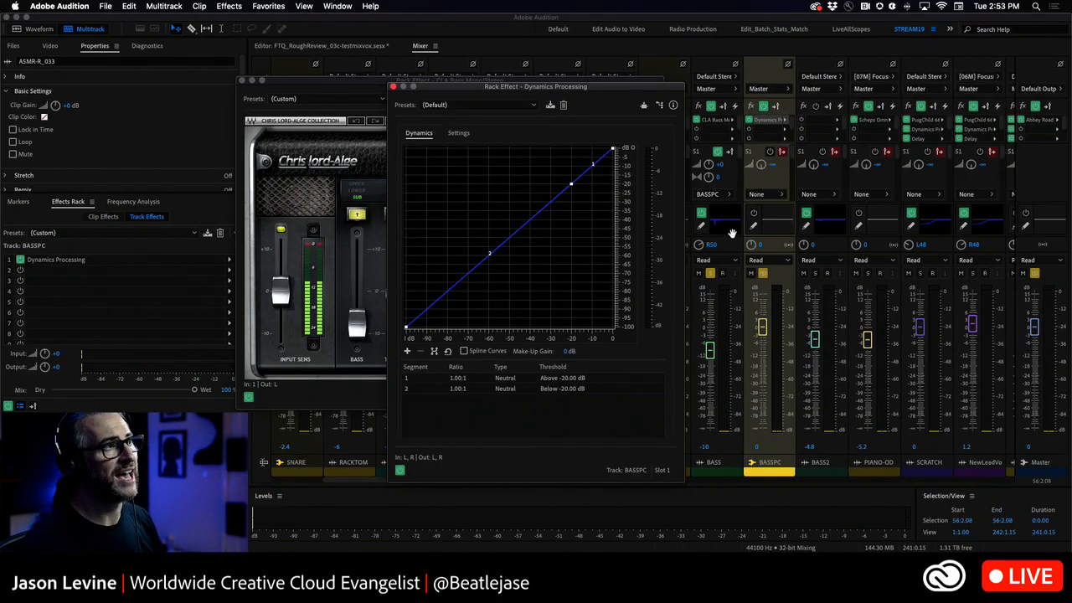
# Raise the BASSPC bus volume to 15 dB and close the Dynamics Processing and CLA Bass effect windows
pyautogui.moveTo(762, 329); pyautogui.dragTo(760, 262)
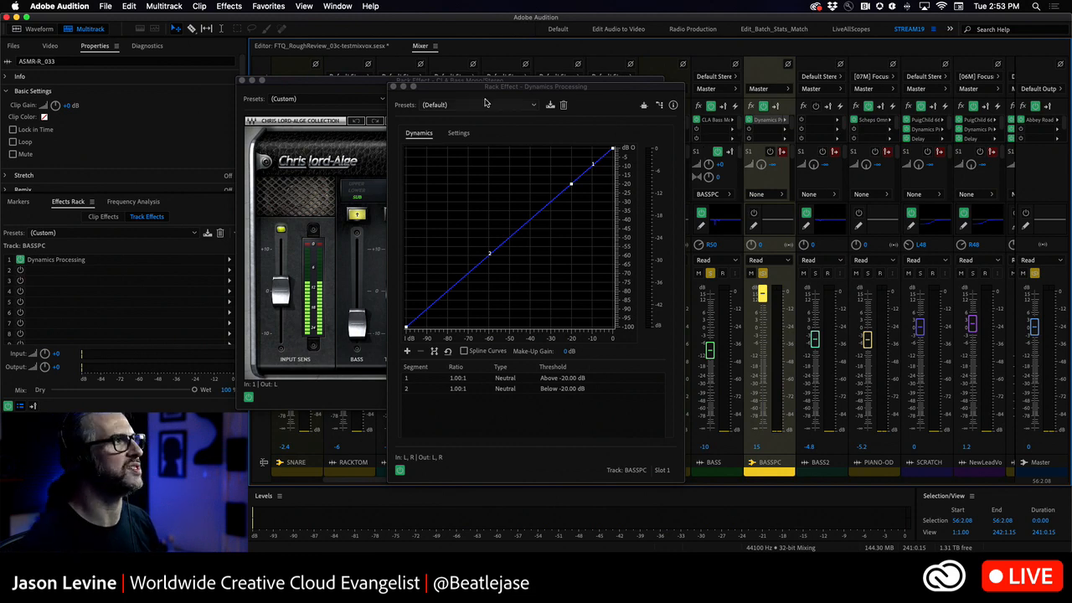
pyautogui.click(393, 86)
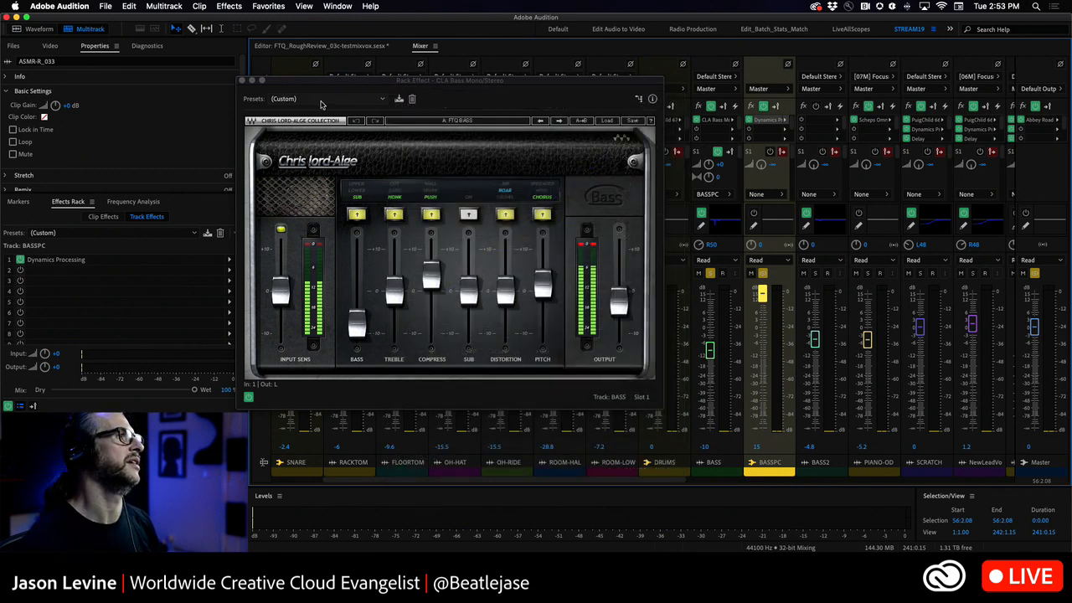
pyautogui.click(242, 81)
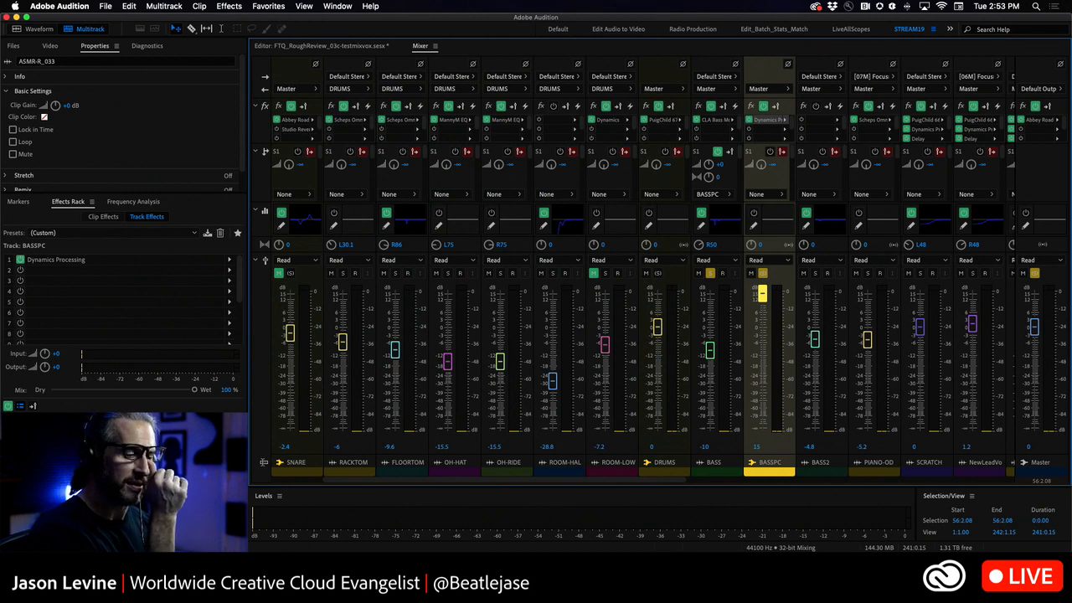
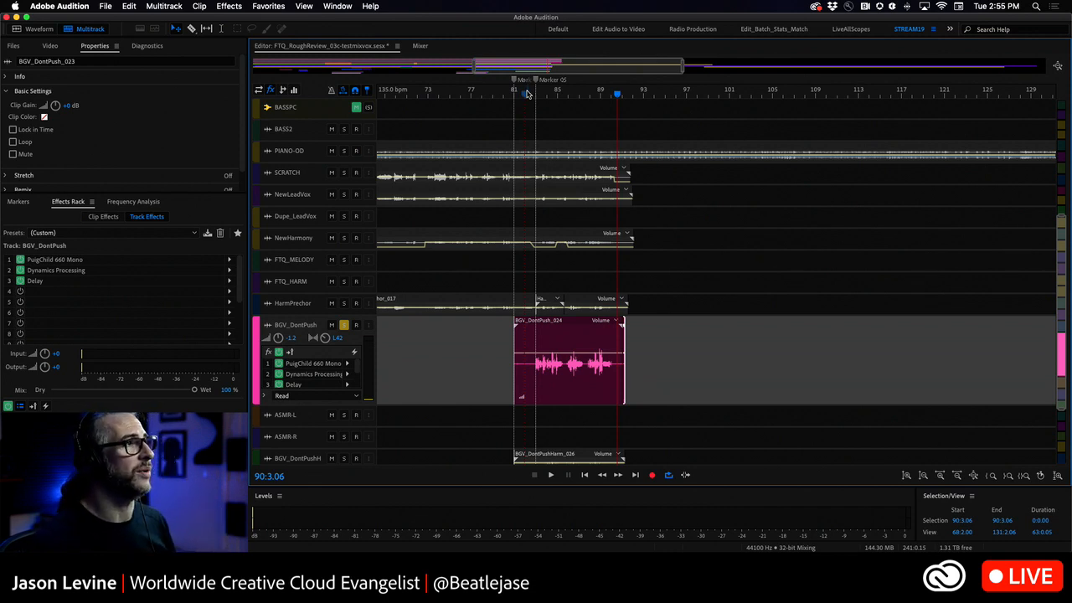
# Place the playhead at 81:4.13 and extend the timeline view back to the start of the session to examine the vocal tracks
pyautogui.click(525, 95)
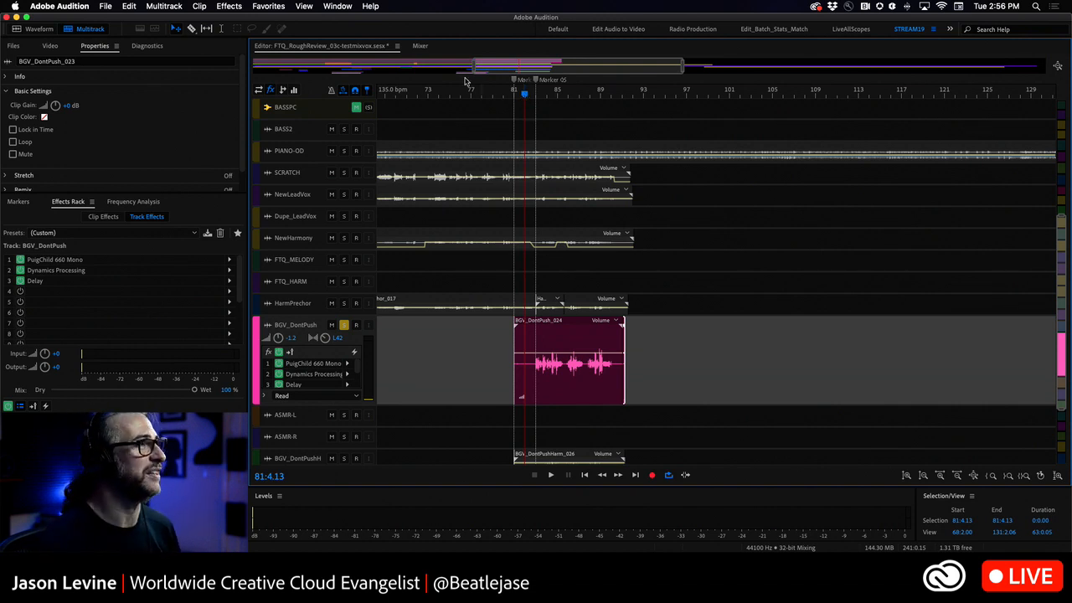
pyautogui.moveTo(473, 67); pyautogui.dragTo(253, 67)
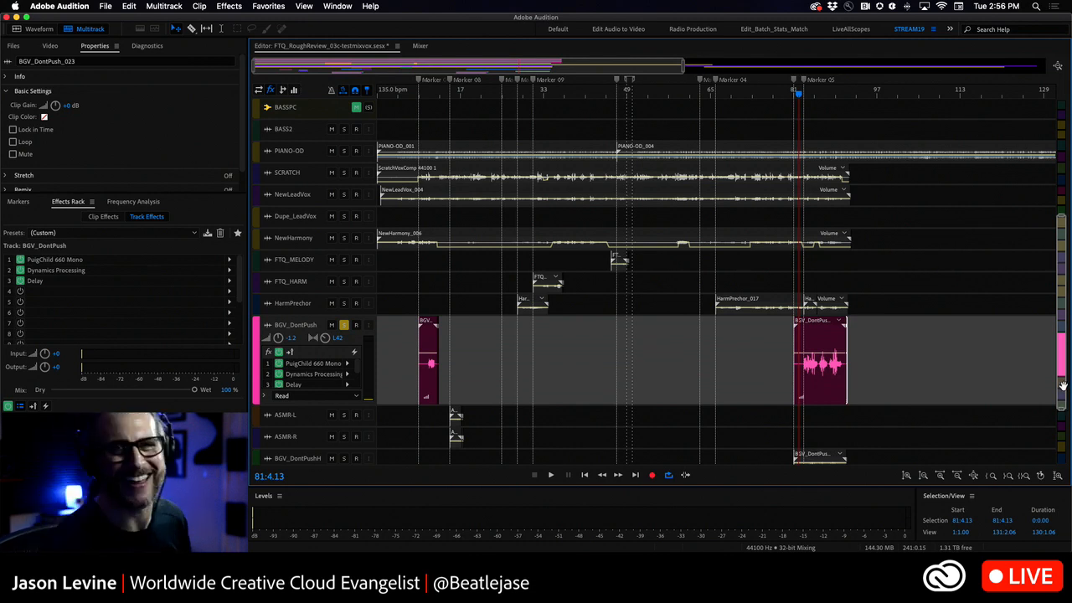
pyautogui.scroll(-4, 1060, 375)
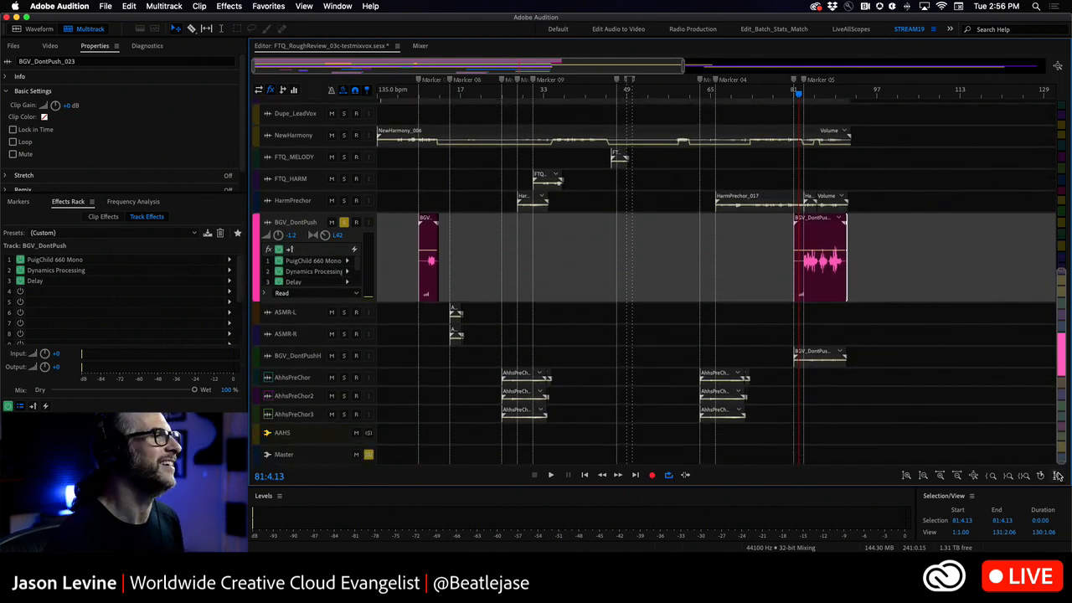
# Close all open files without saving any changes and reopen the recent session FTQ_RoughReview_03c-testmixvox.sesx
pyautogui.click(113, 5)
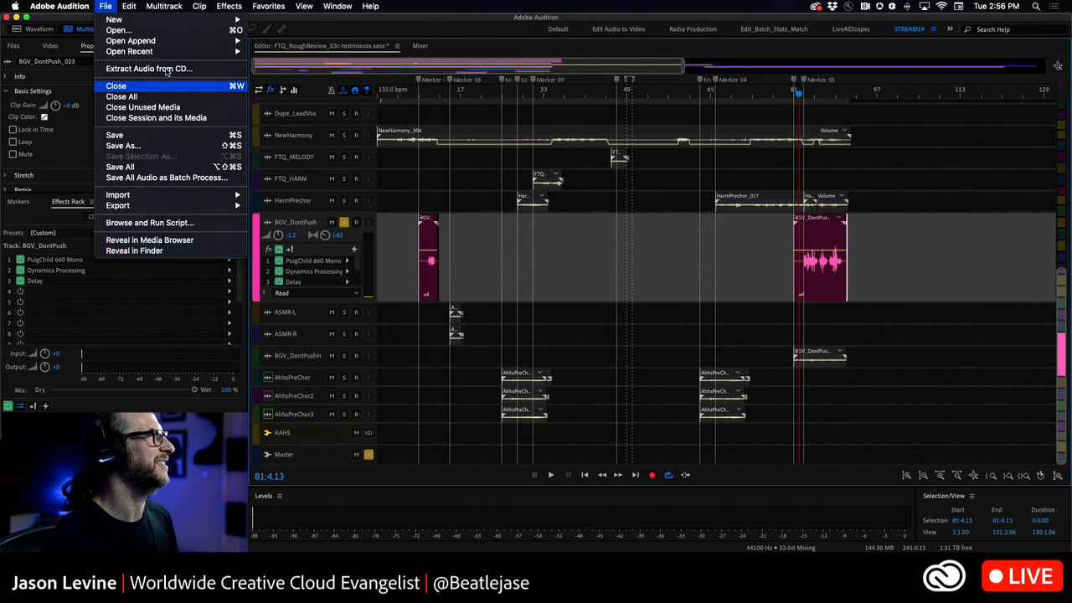
pyautogui.click(122, 97)
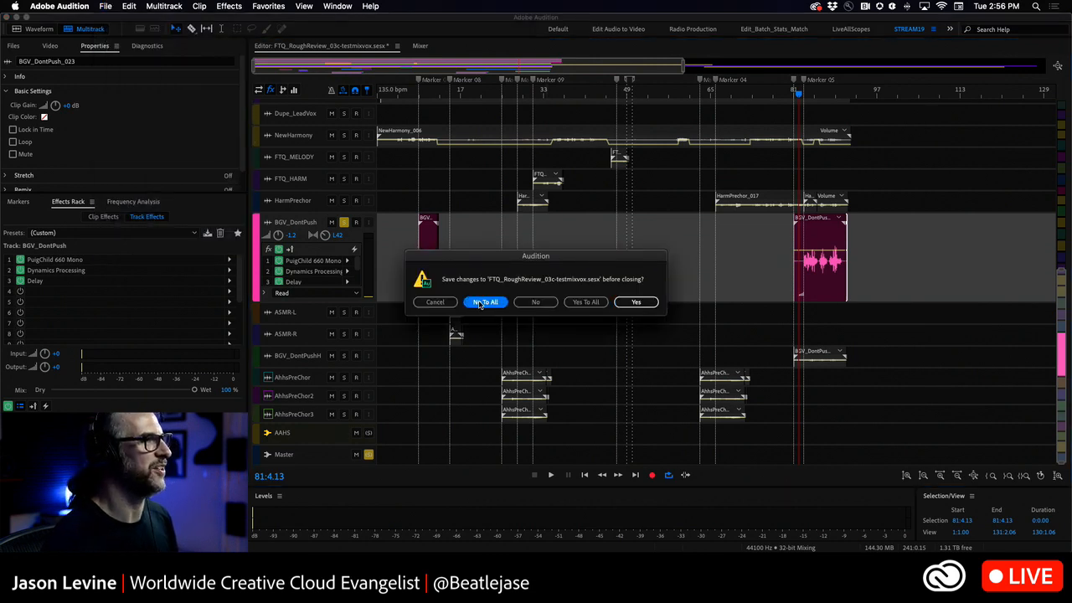
pyautogui.click(484, 305)
pyautogui.click(106, 6)
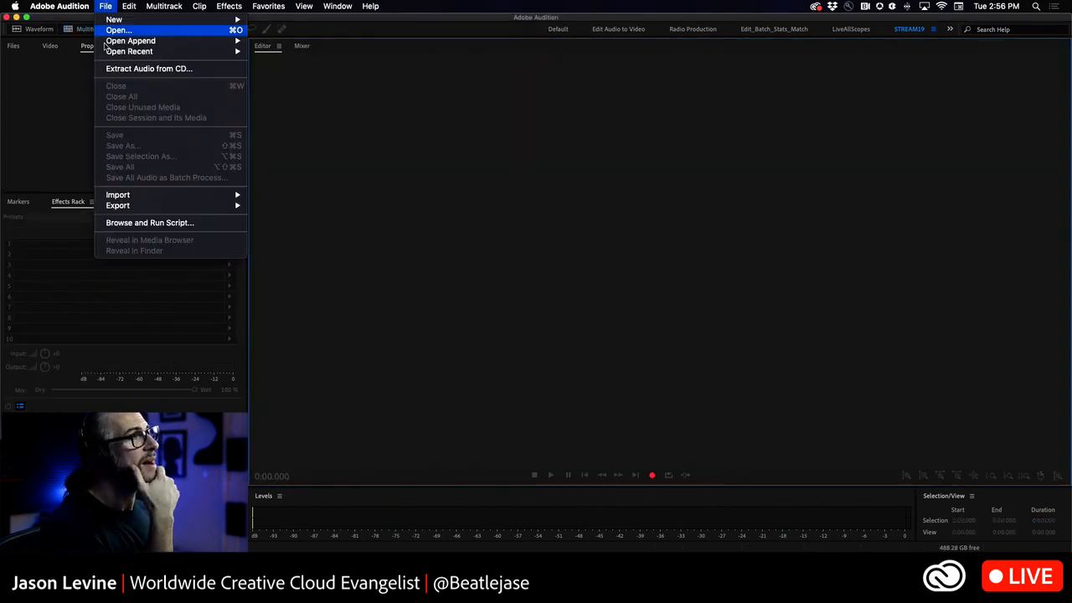
pyautogui.moveTo(128, 52)
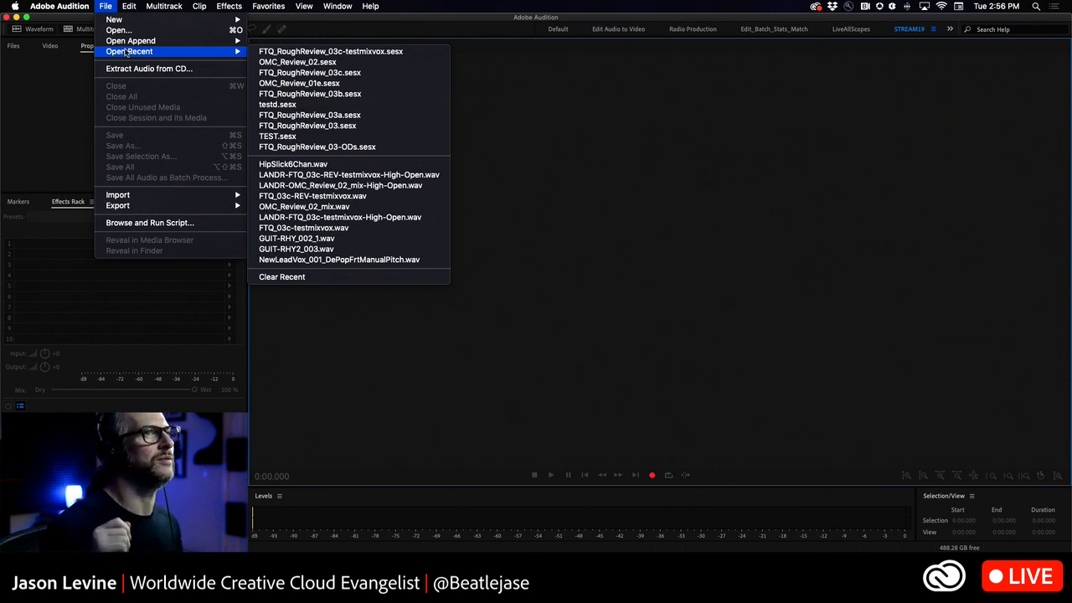
pyautogui.click(289, 52)
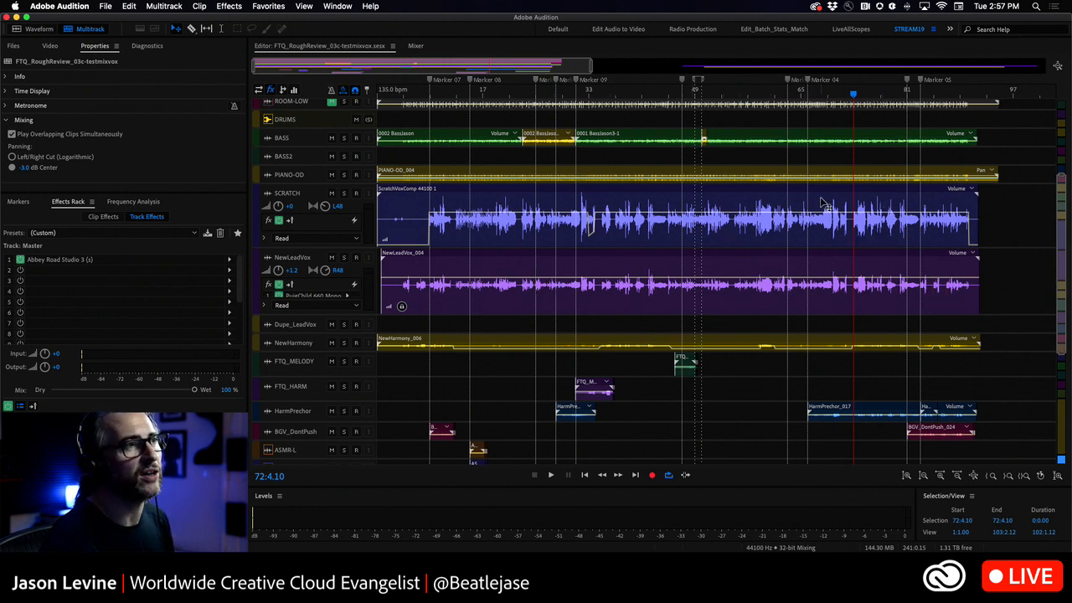
# Start opening another file and browse to the FTQ_RoughReview folder inside FTQ_Take1_od on the Desktop
pyautogui.click(106, 5)
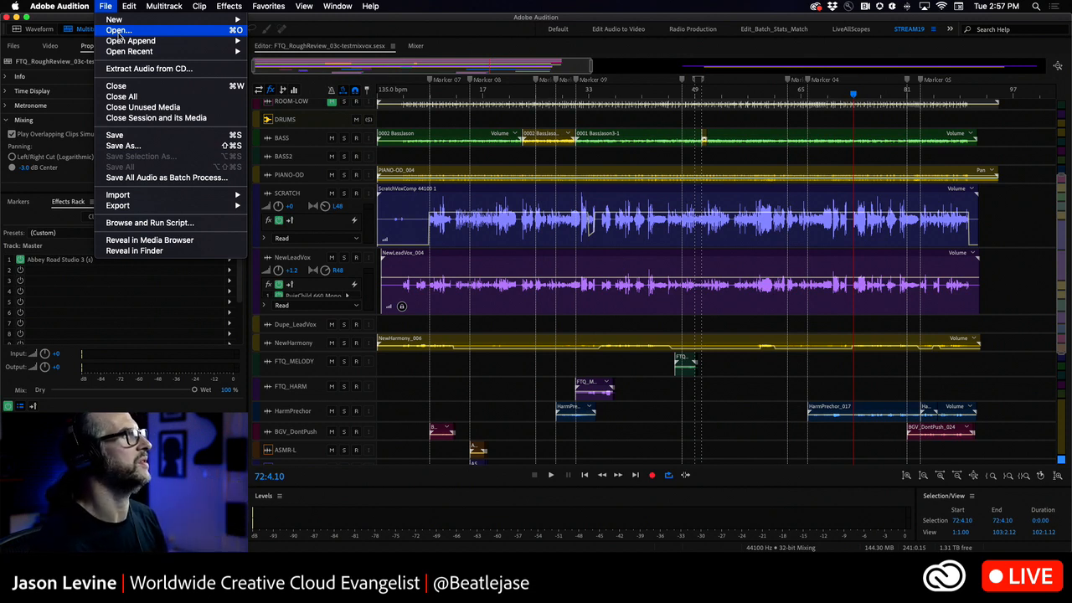
pyautogui.click(121, 30)
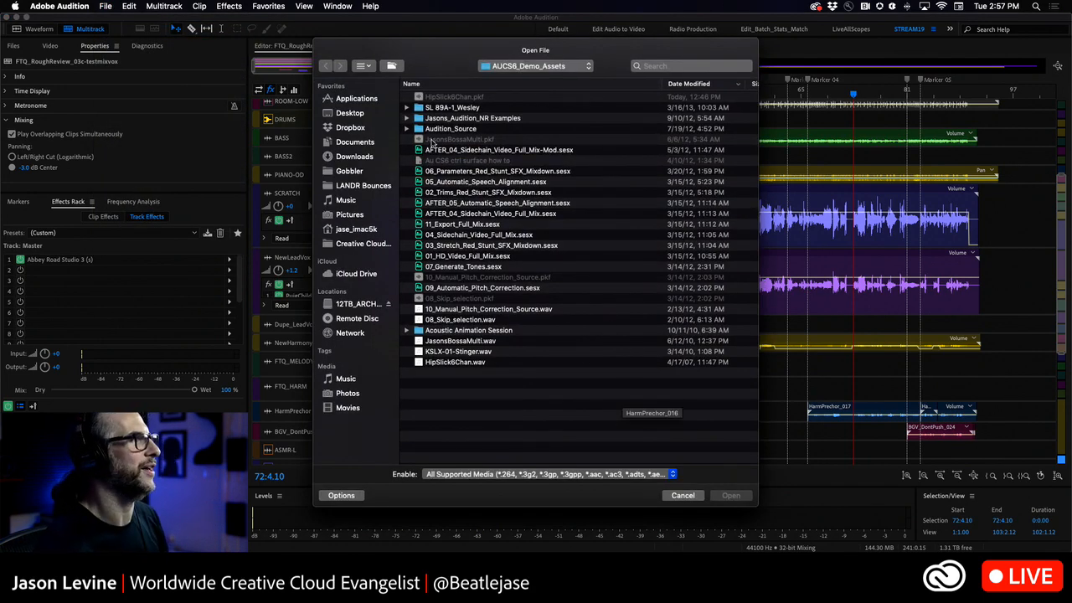
pyautogui.click(345, 114)
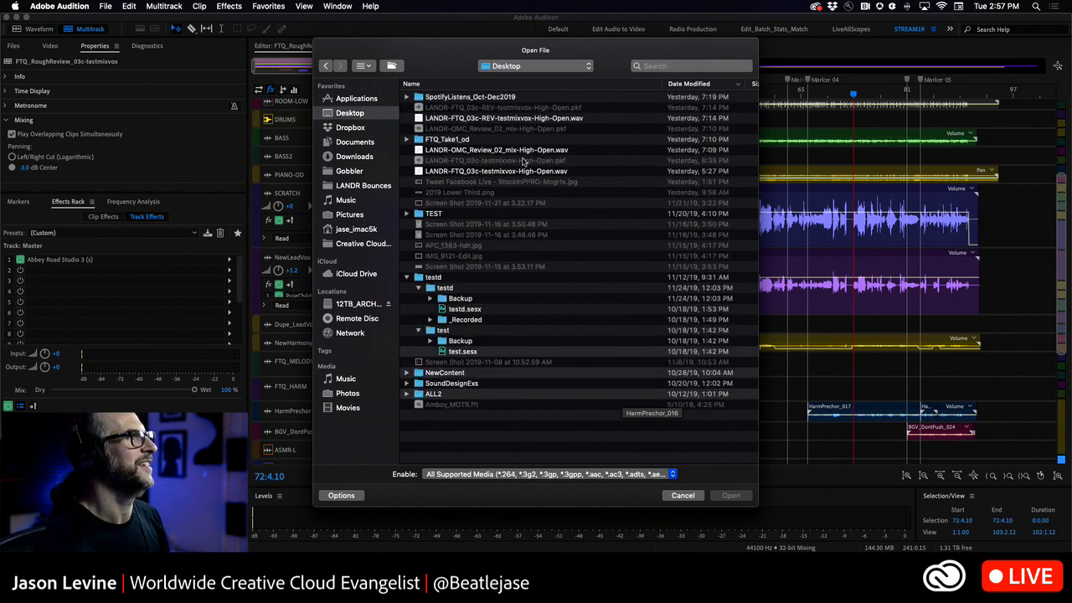
pyautogui.doubleClick(469, 139)
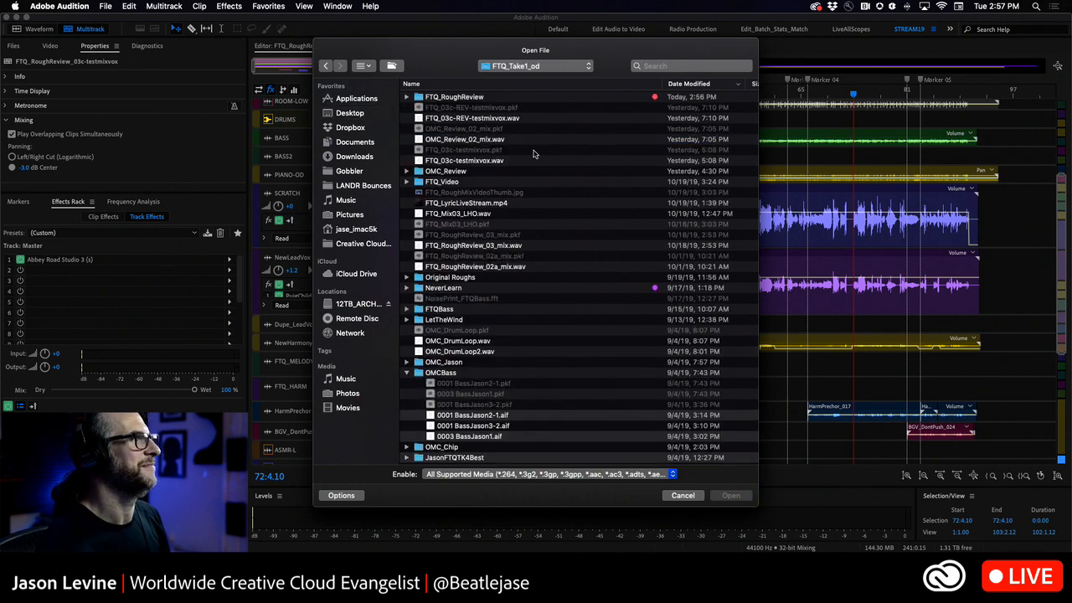
pyautogui.doubleClick(468, 97)
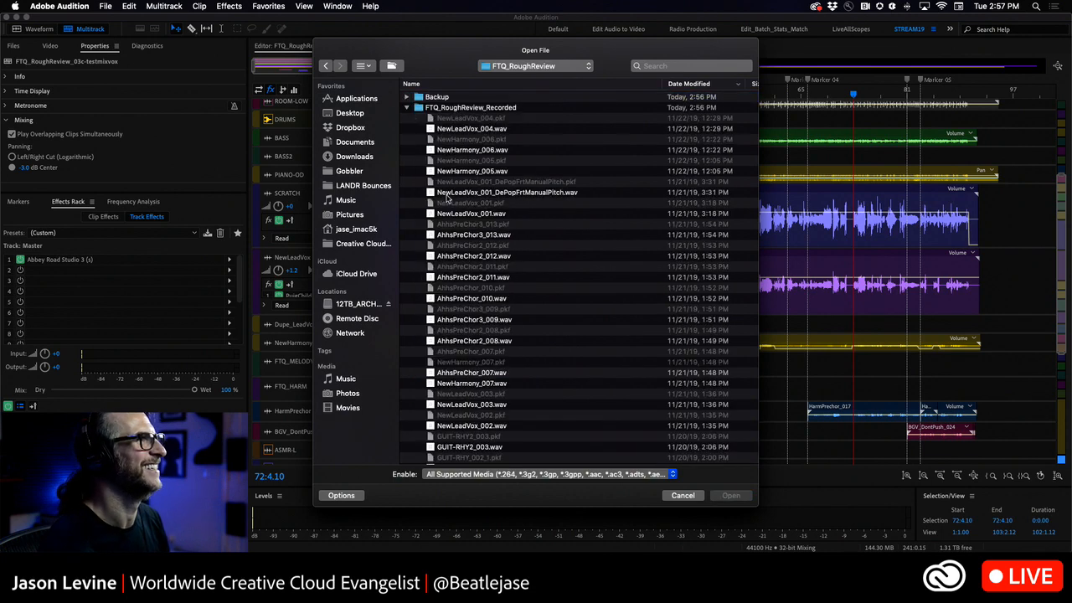
# Look through the contents of the FTQ_RoughReview_Recorded, FTQ_RoughReview_03a_Recorded and Imported Files folders
pyautogui.scroll(-5, 516, 236)
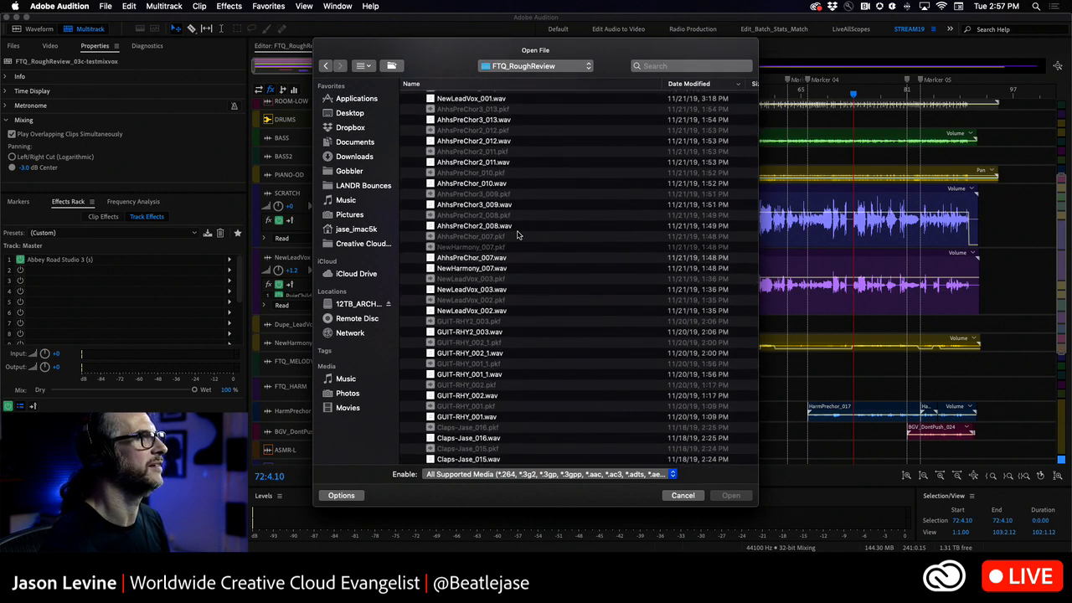
pyautogui.scroll(-5, 517, 236)
pyautogui.scroll(10, 519, 235)
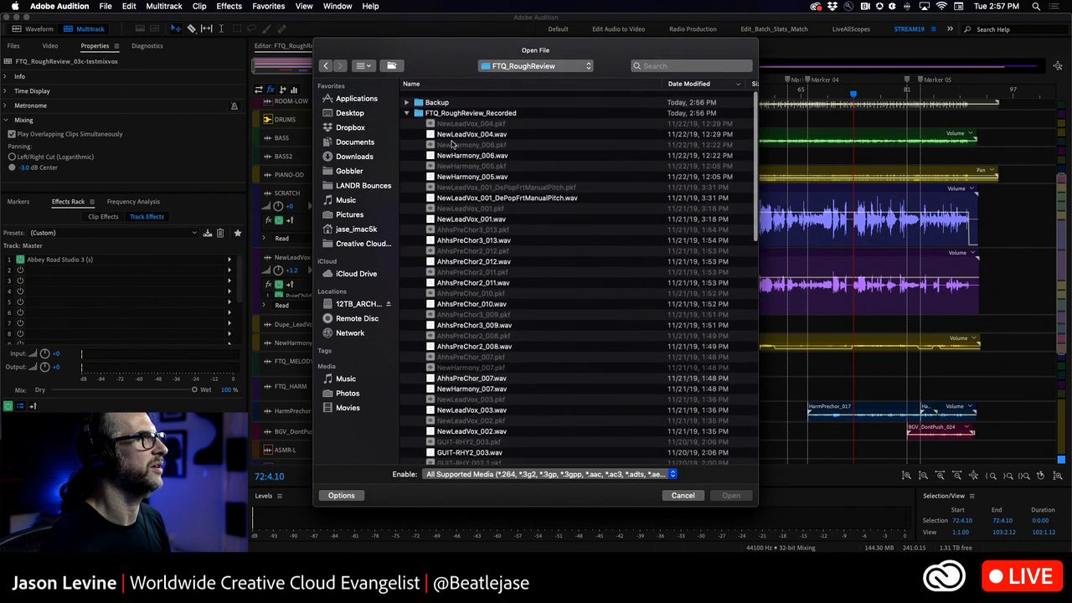
pyautogui.click(407, 110)
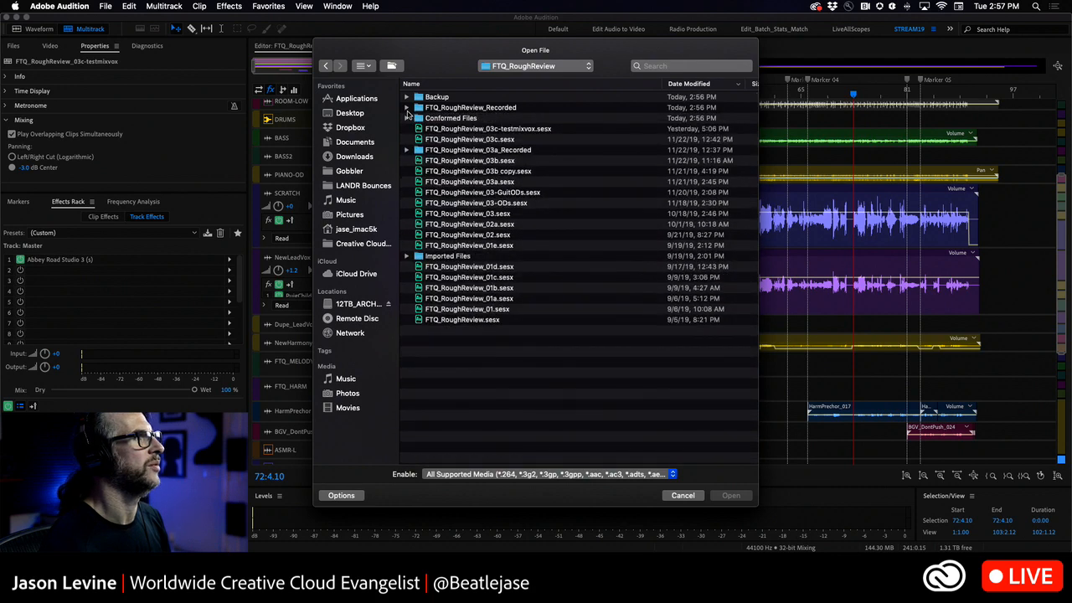
pyautogui.click(407, 150)
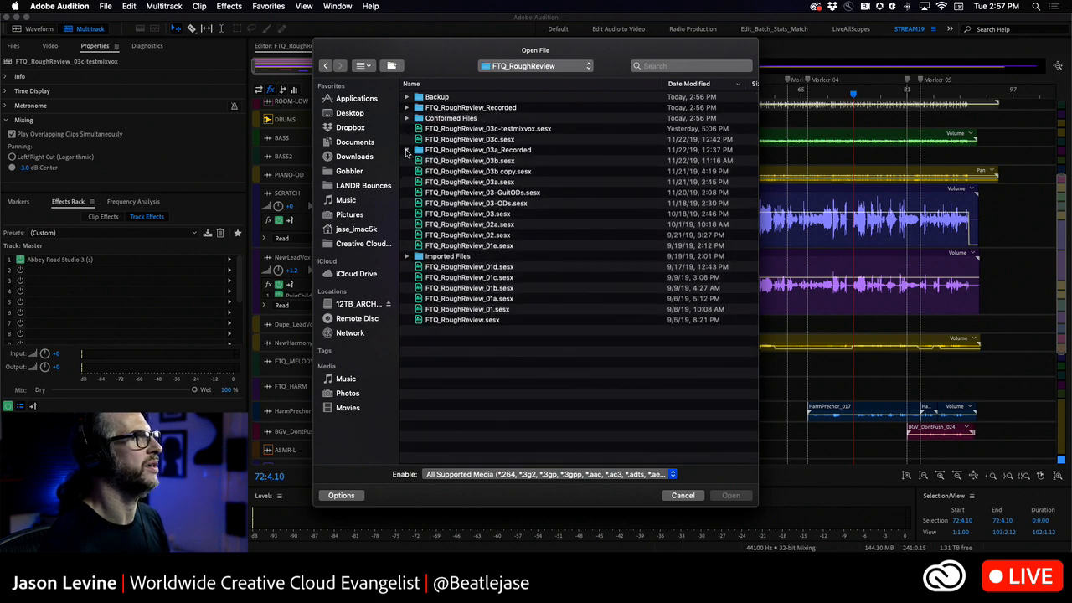
pyautogui.scroll(-2, 550, 309)
pyautogui.scroll(-15, 550, 309)
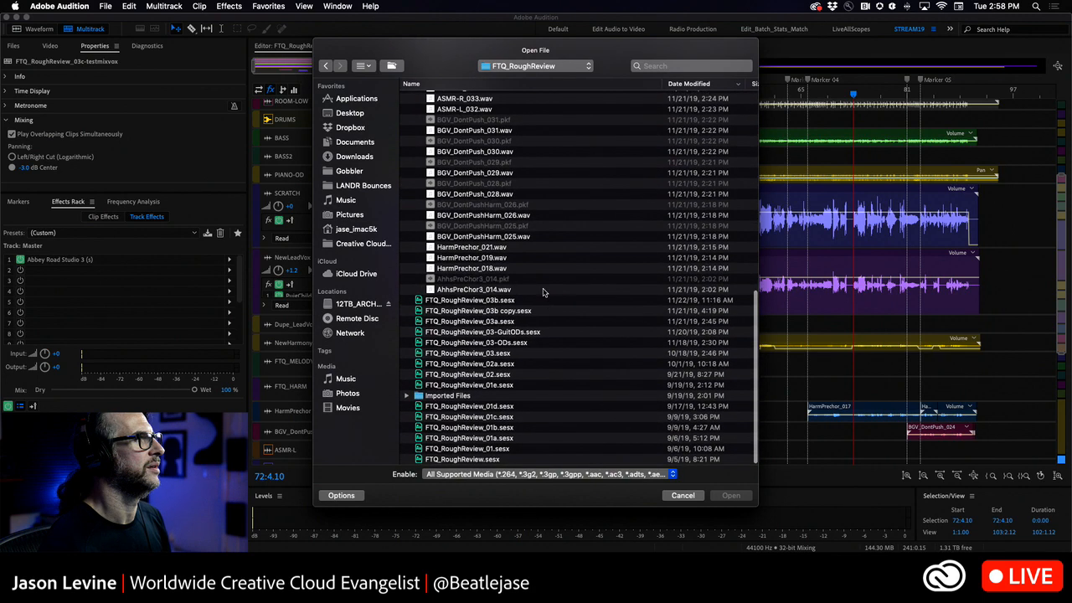
pyautogui.scroll(15, 544, 298)
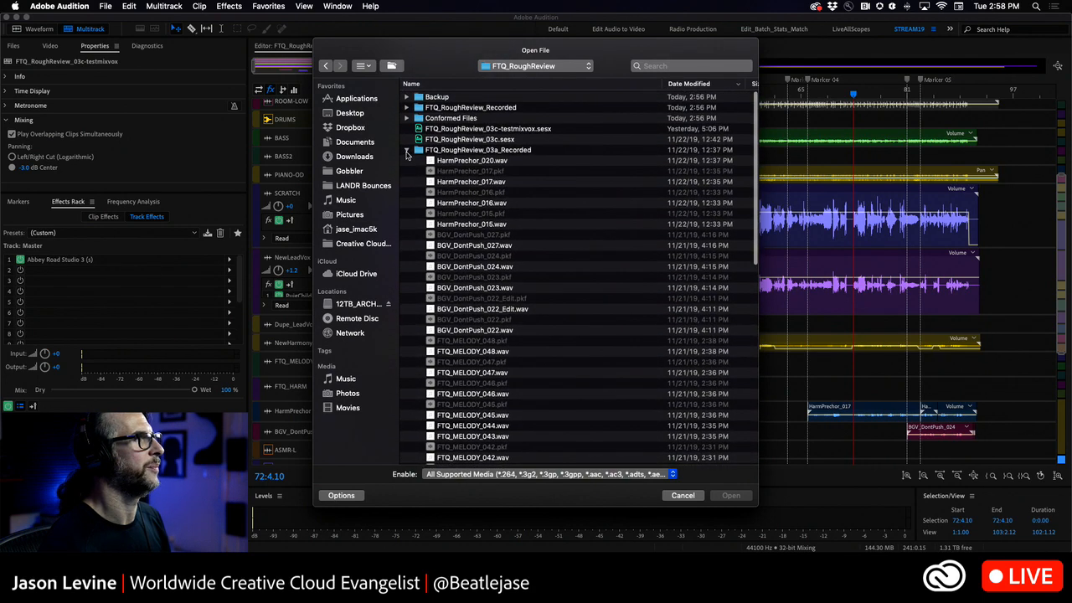
pyautogui.click(407, 150)
pyautogui.click(407, 257)
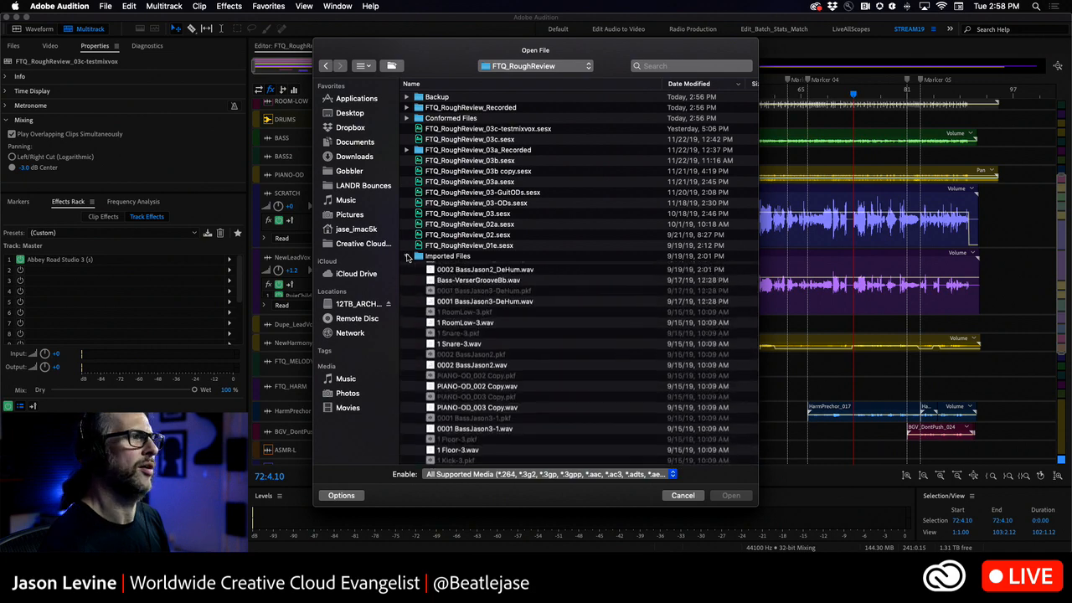
pyautogui.scroll(-10, 495, 327)
pyautogui.scroll(10, 494, 328)
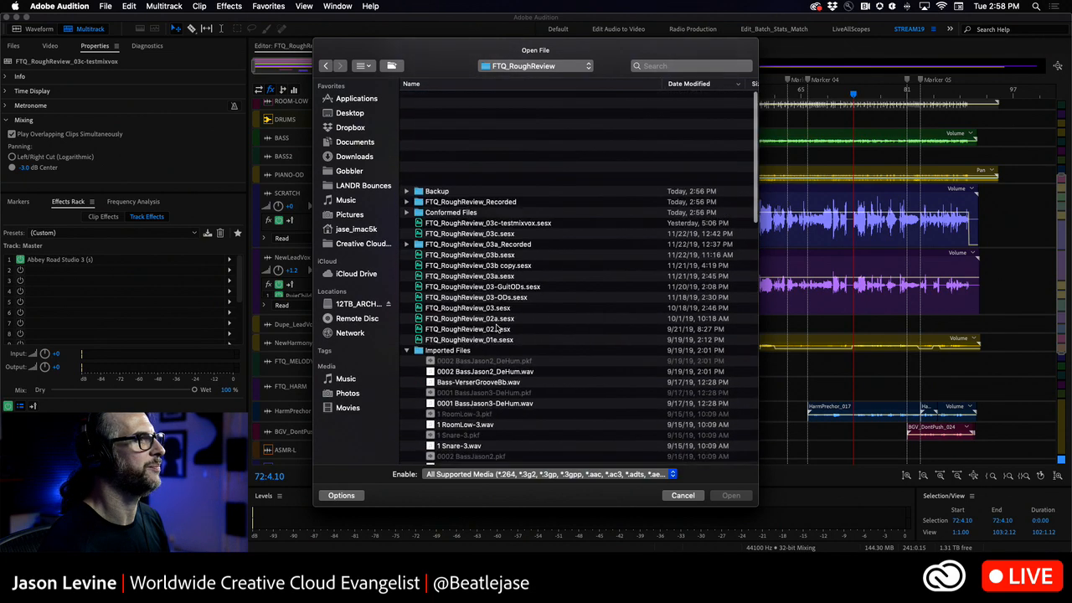
# Open the session FTQ_RoughReview_03-GuitODs.sesx from the FTQ_RoughReview folder
pyautogui.click(407, 256)
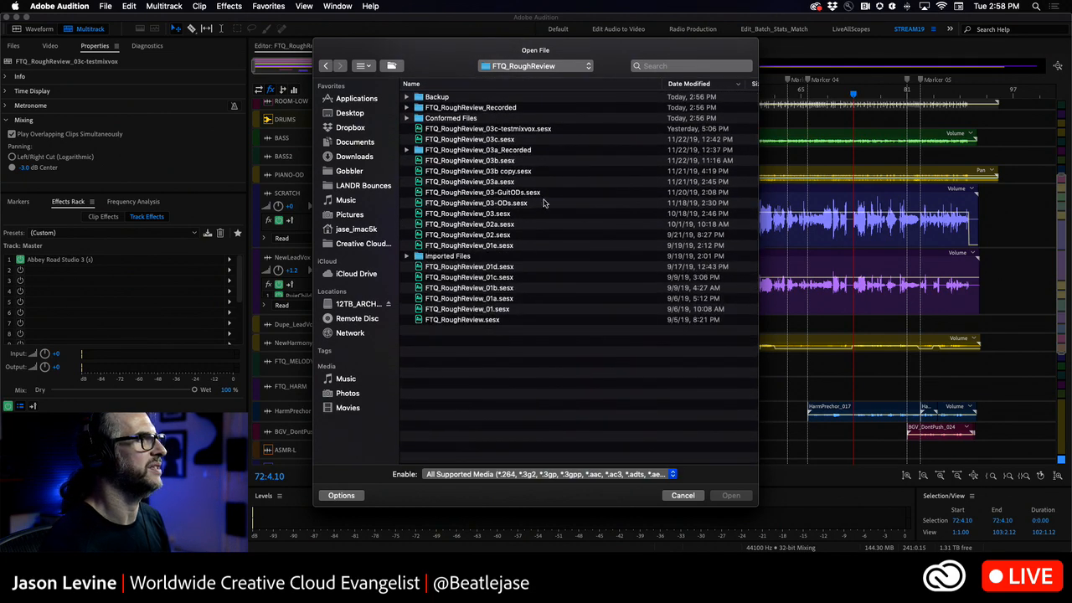
pyautogui.click(471, 195)
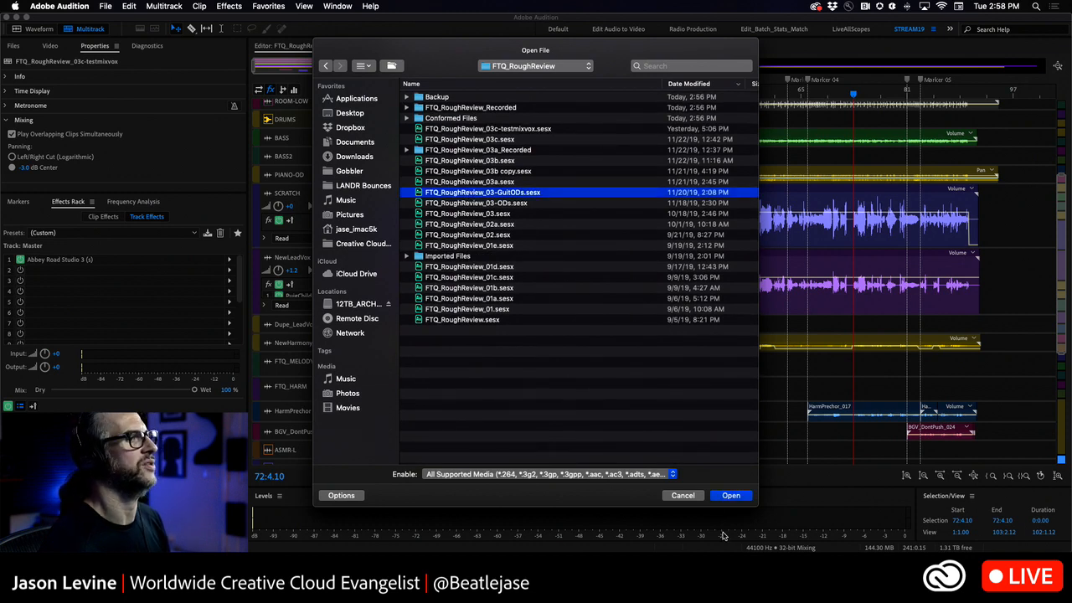
pyautogui.click(730, 496)
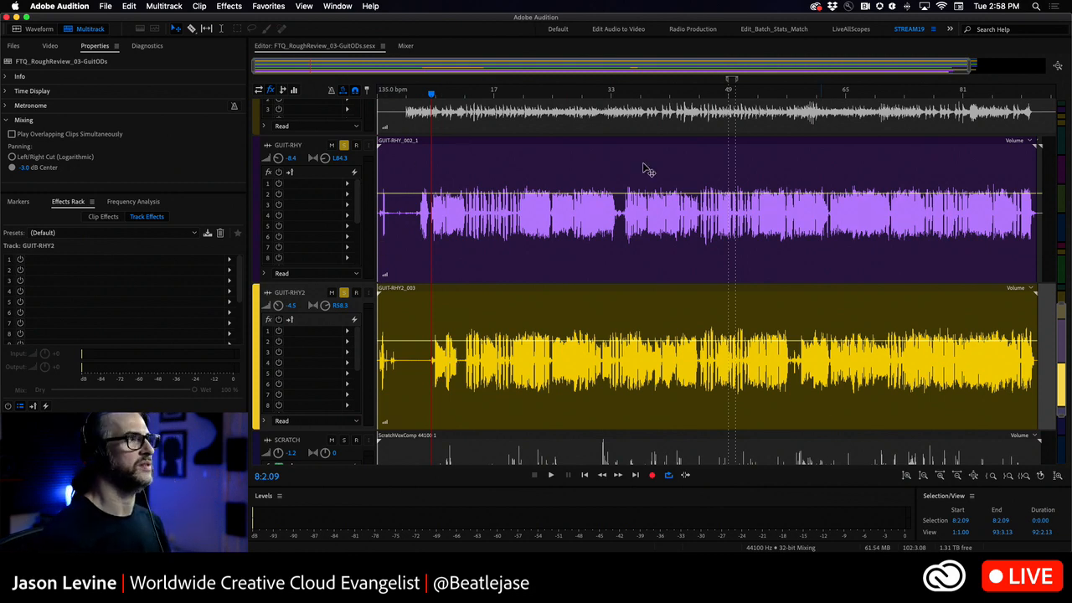
# Check the session's track settings in the mixer and play the soloed rhythm guitar tracks from 12:4.09
pyautogui.click(404, 47)
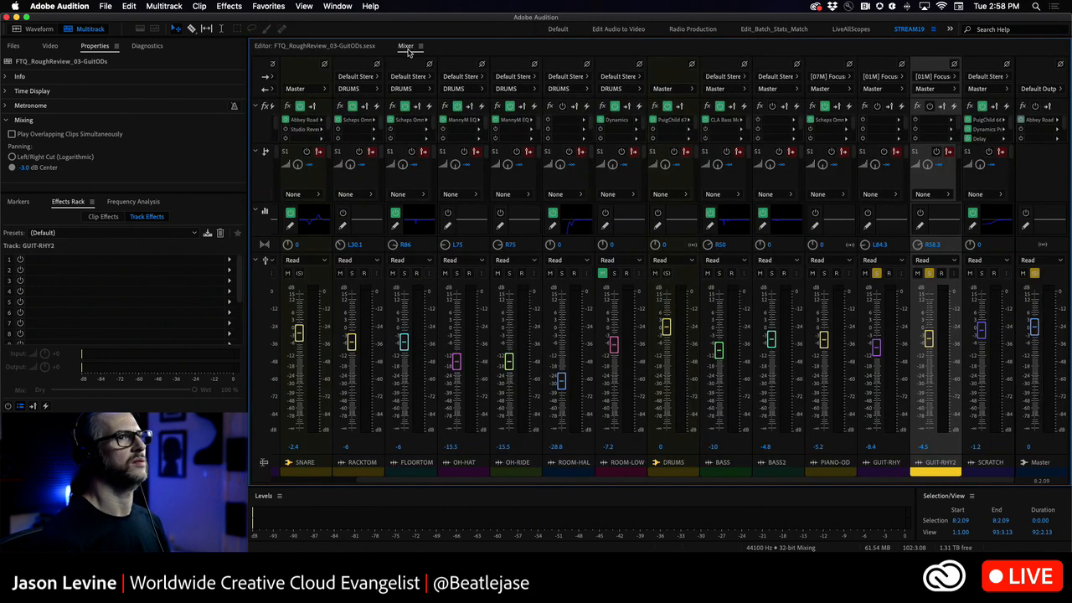
pyautogui.click(305, 46)
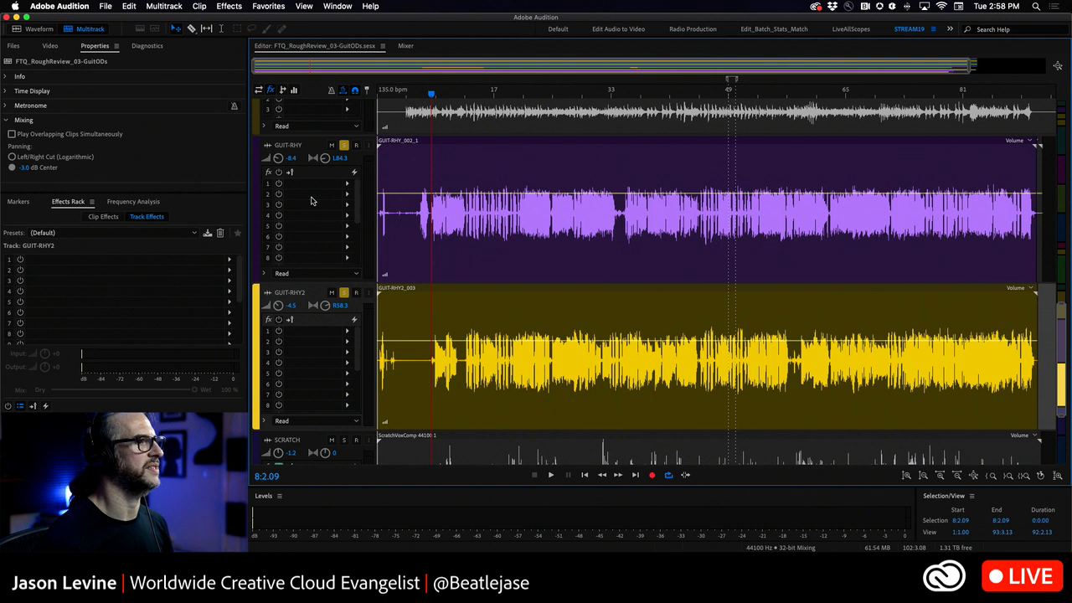
pyautogui.click(463, 98)
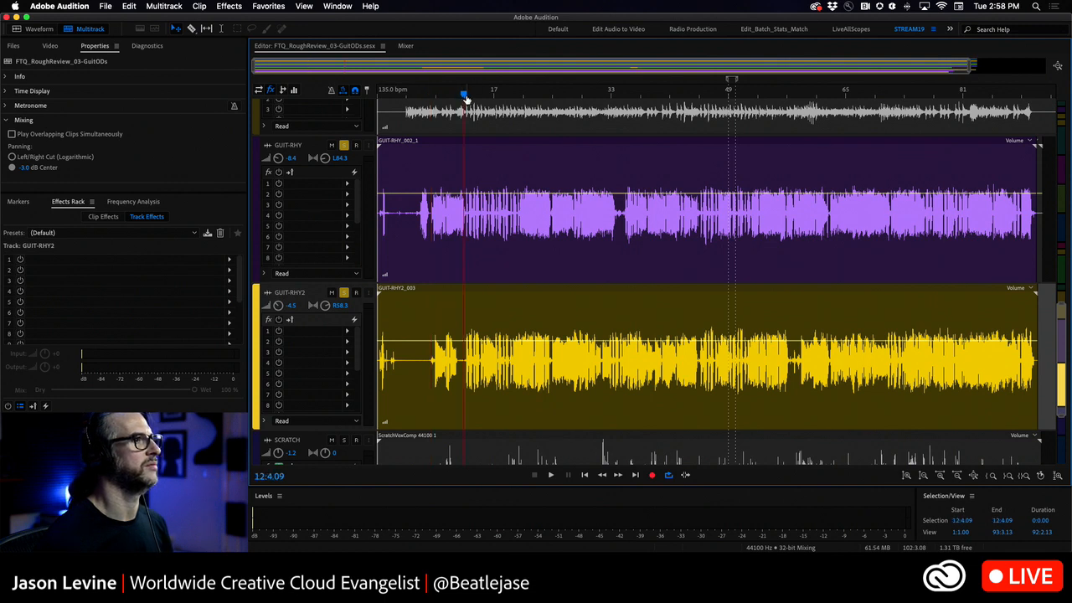
pyautogui.press('space')
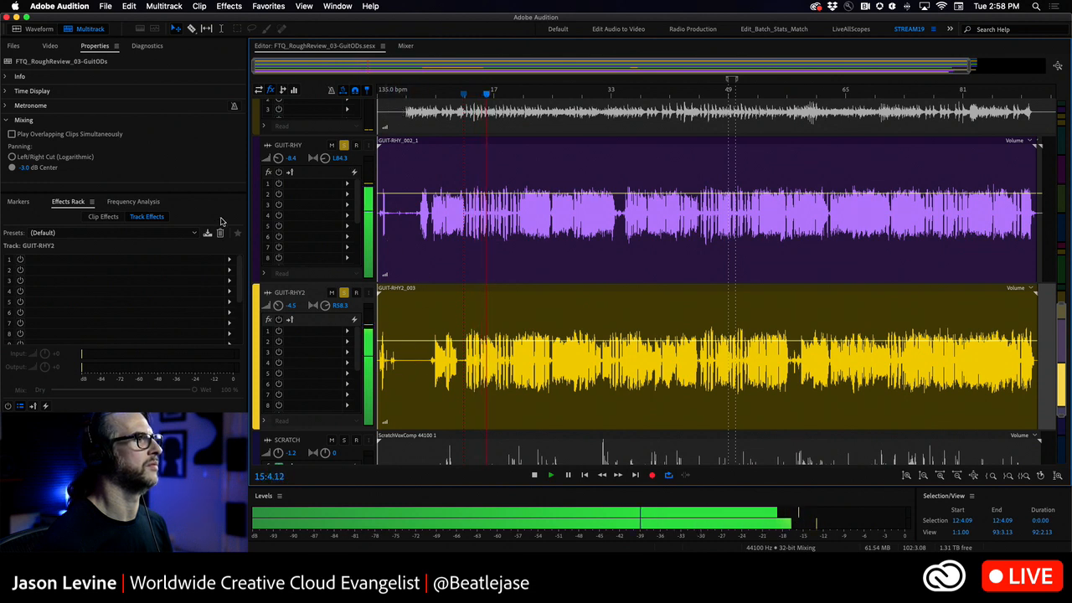
pyautogui.click(12, 134)
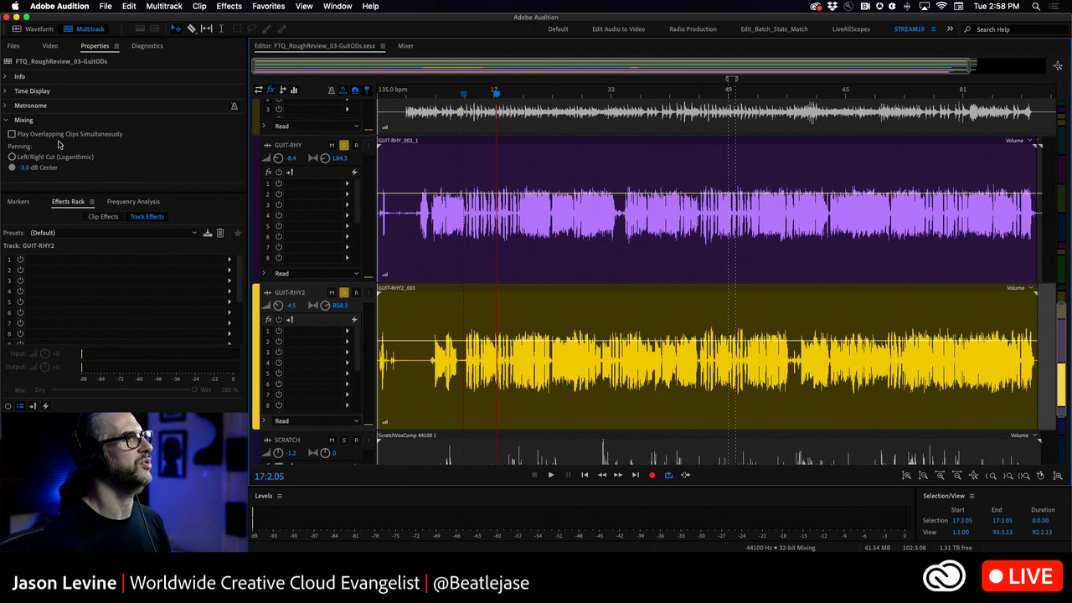
# Select the GUIT-RHY2_003 clip and show the list of open files
pyautogui.moveTo(433, 160); pyautogui.dragTo(344, 166)
pyautogui.moveTo(412, 295); pyautogui.dragTo(290, 303)
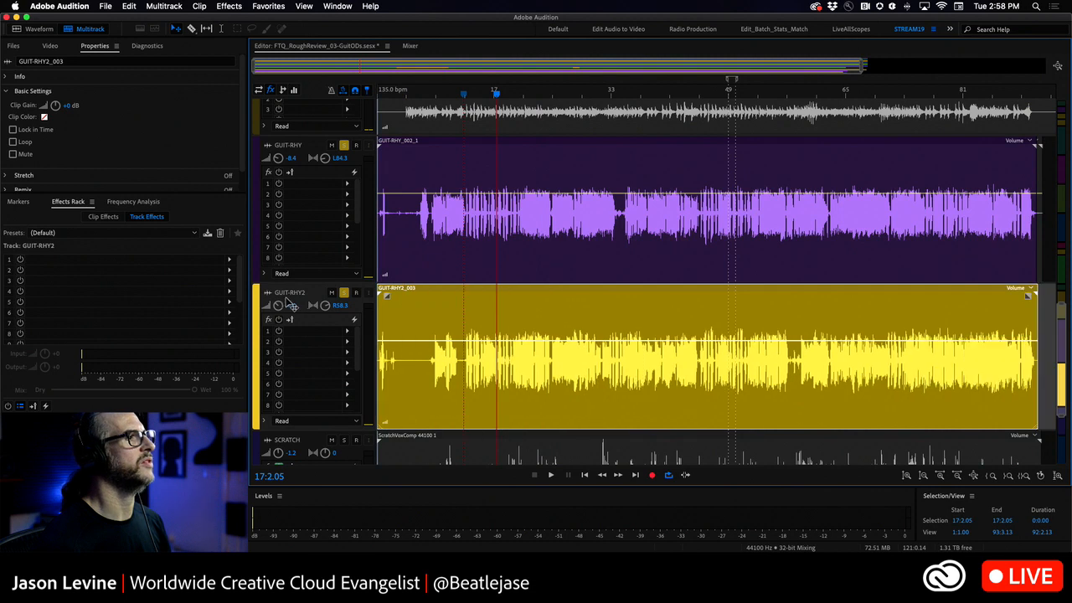
pyautogui.click(5, 46)
pyautogui.rightClick(531, 316)
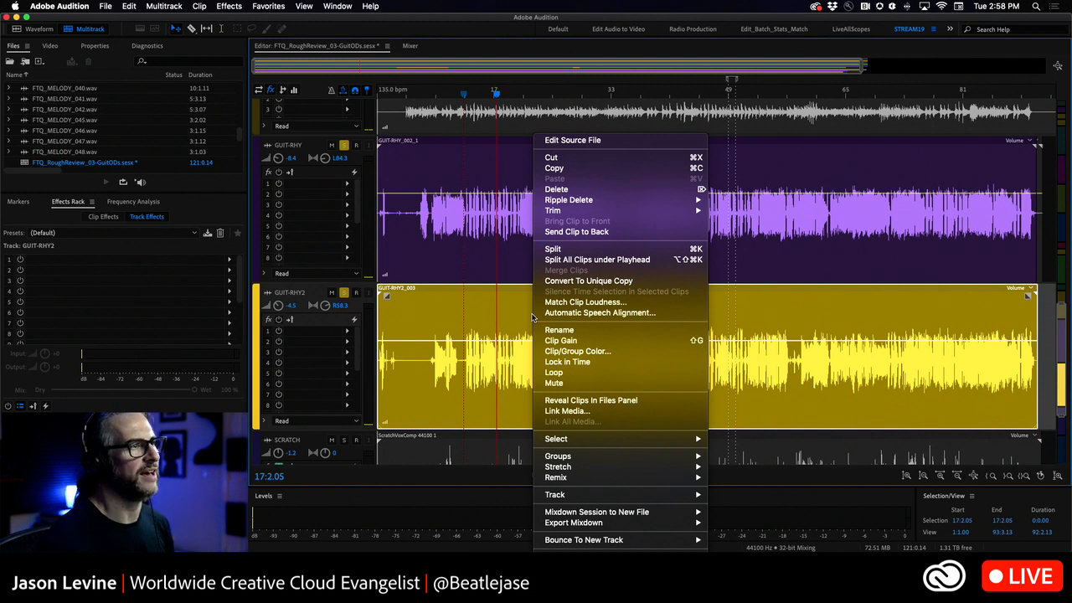
pyautogui.click(459, 319)
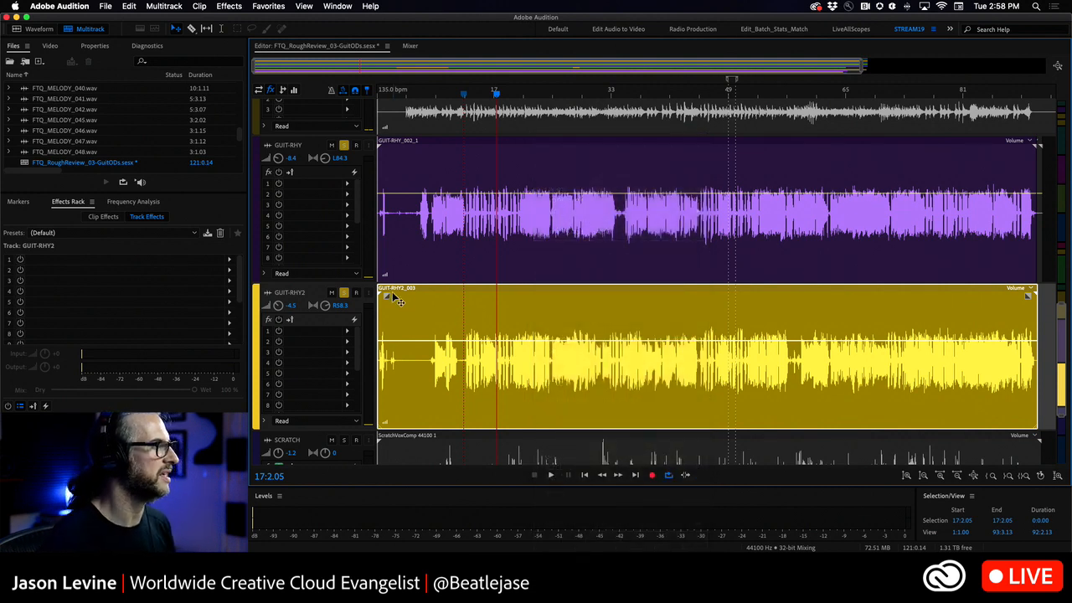
# Filter the open files for "guit" and select GUIT-RHY2_003.wav
pyautogui.click(166, 62)
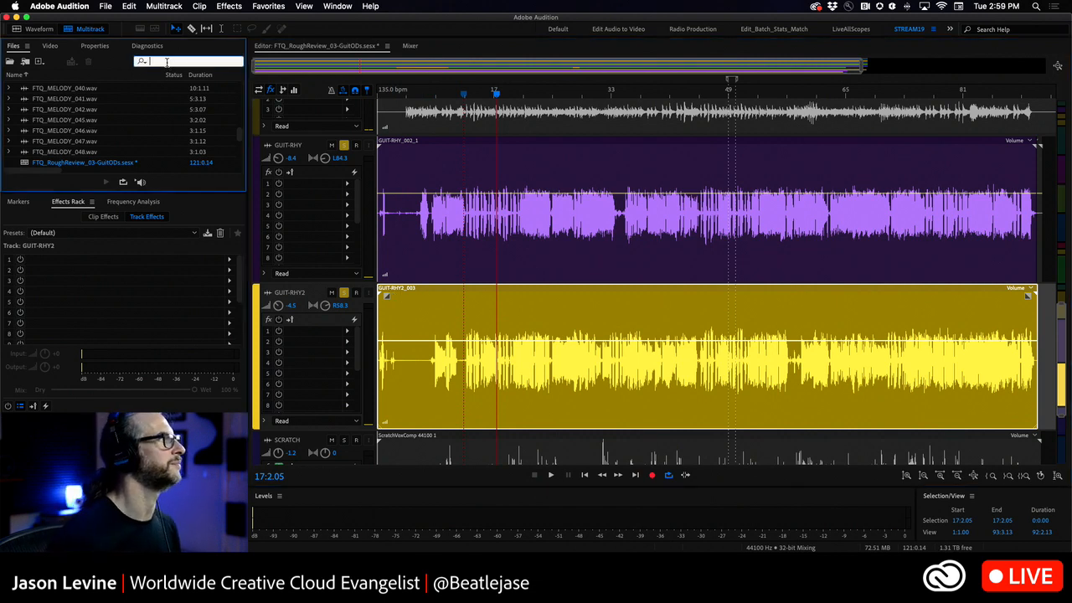
pyautogui.write('guit')
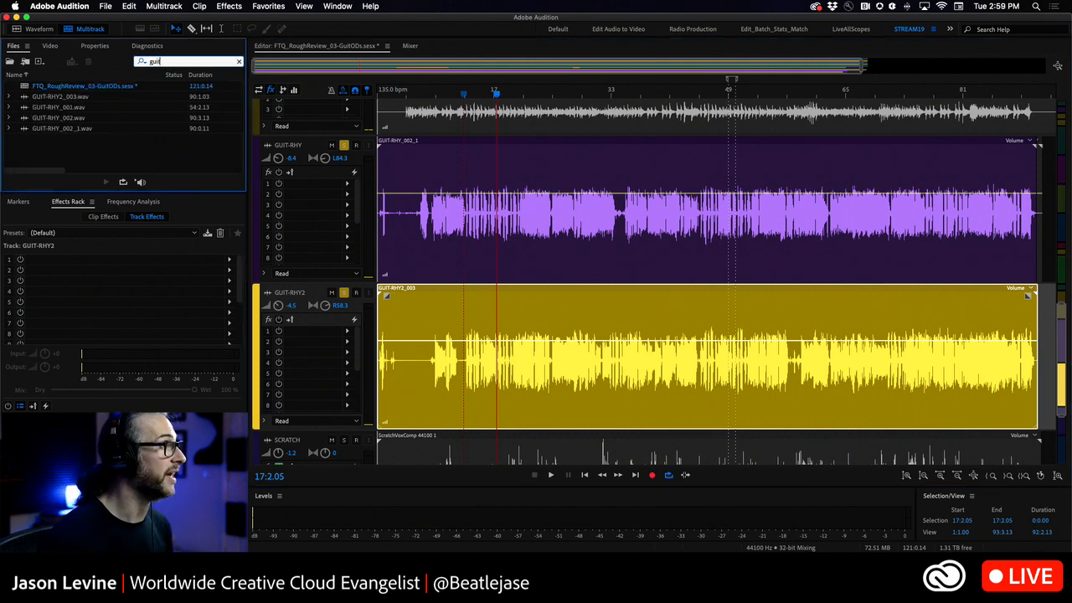
pyautogui.write('a')
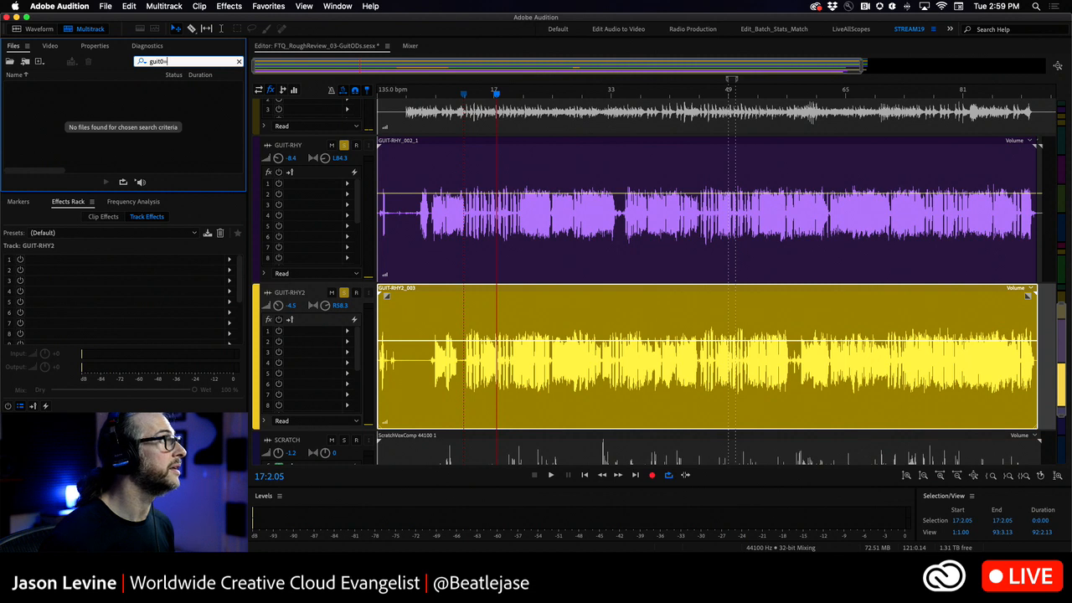
pyautogui.press('XF86AudioRaiseVolume')
pyautogui.press('BackSpace')
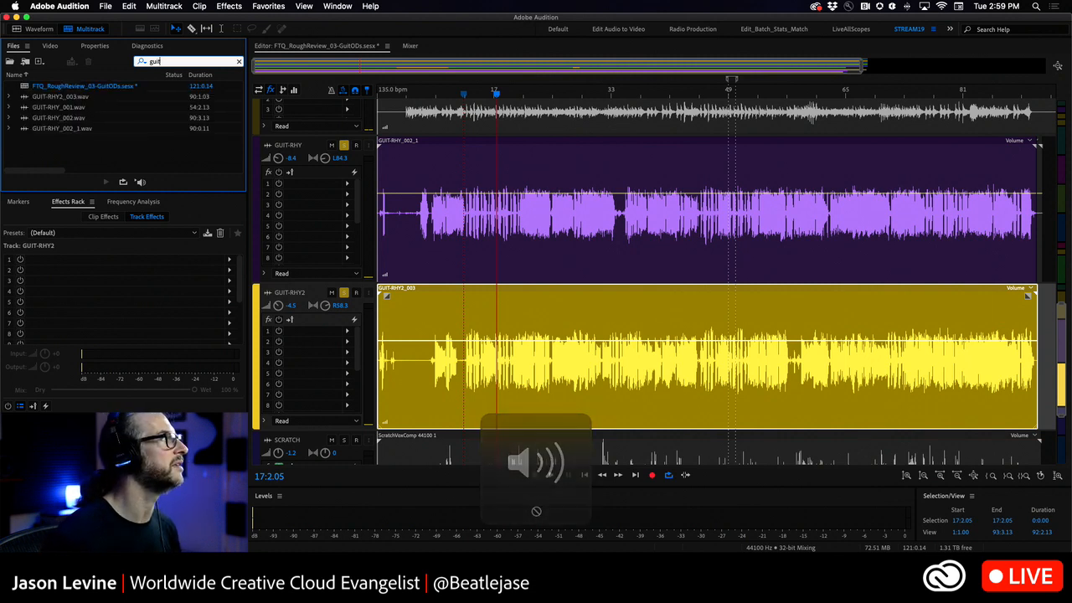
pyautogui.click(51, 97)
# Switch to the session FTQ_RoughReview_03c-testmixvox.sesx and add a mono audio track directly below NewHarmony
pyautogui.click(386, 46)
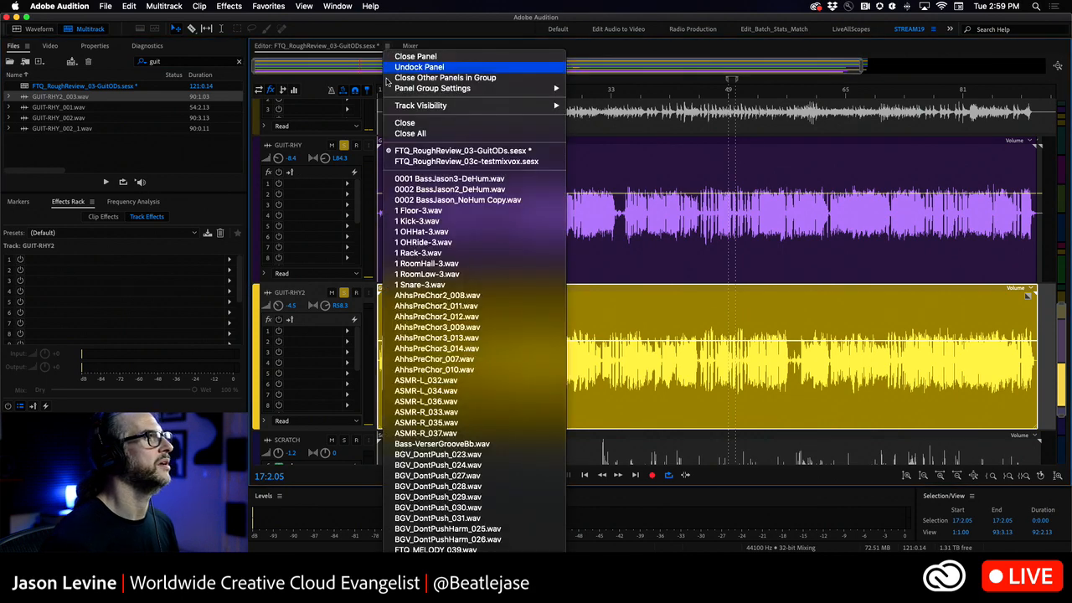
pyautogui.click(462, 162)
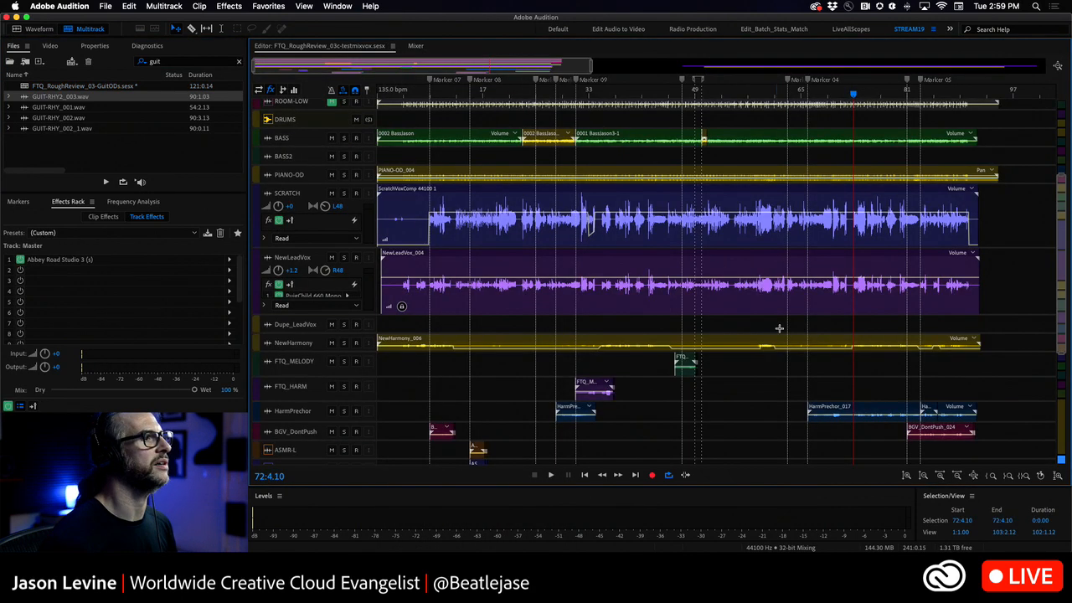
pyautogui.click(1009, 340)
pyautogui.rightClick(1008, 340)
pyautogui.moveTo(874, 415)
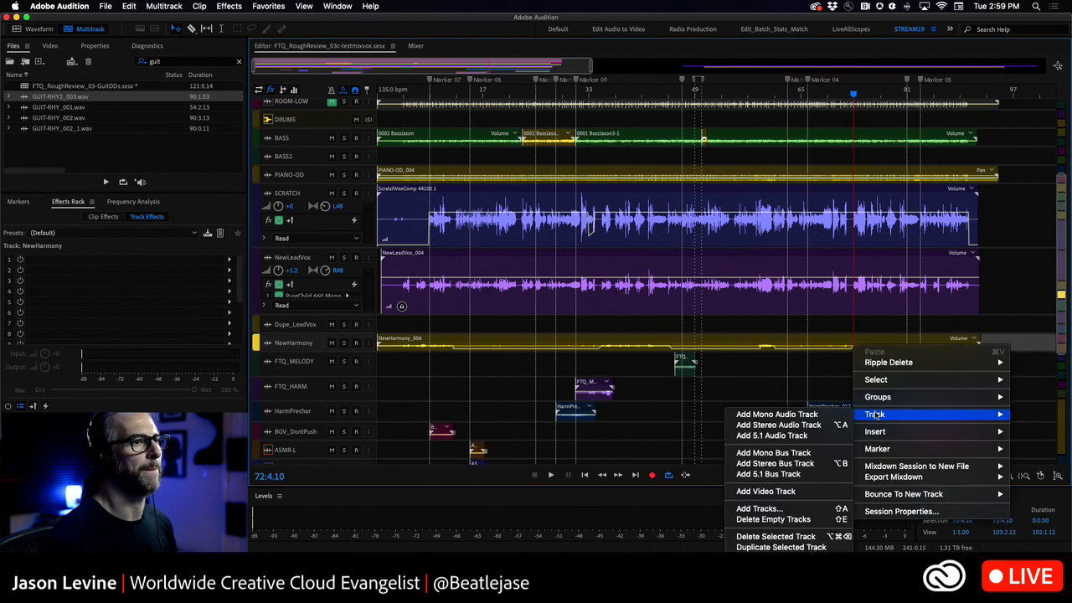
pyautogui.click(777, 413)
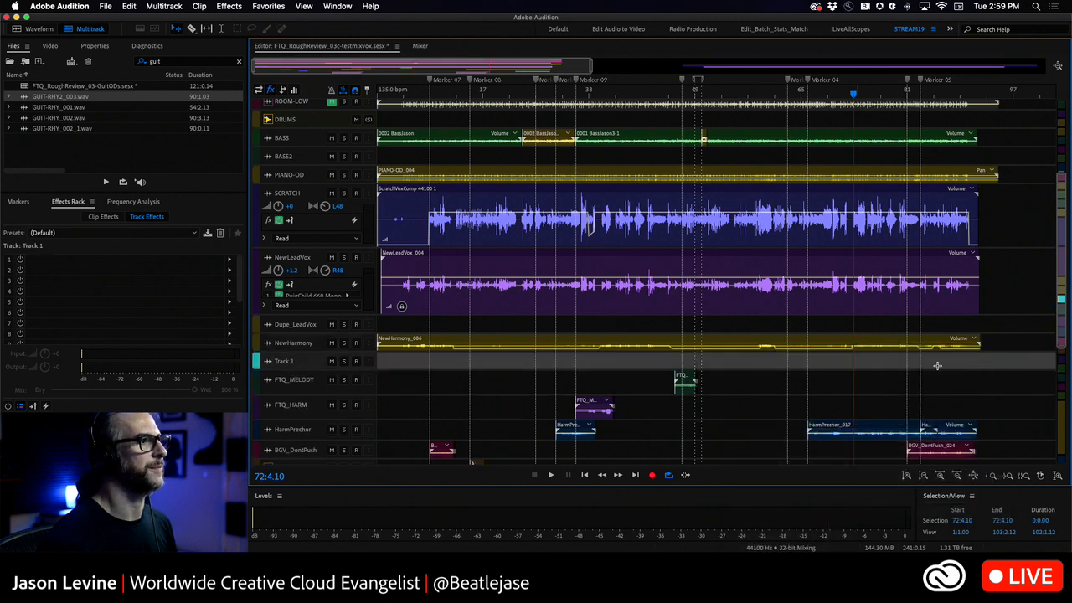
# Add a second mono audio track directly below NewHarmony and place GUIT-RHY2_003.wav at its start
pyautogui.rightClick(1002, 343)
pyautogui.moveTo(874, 416)
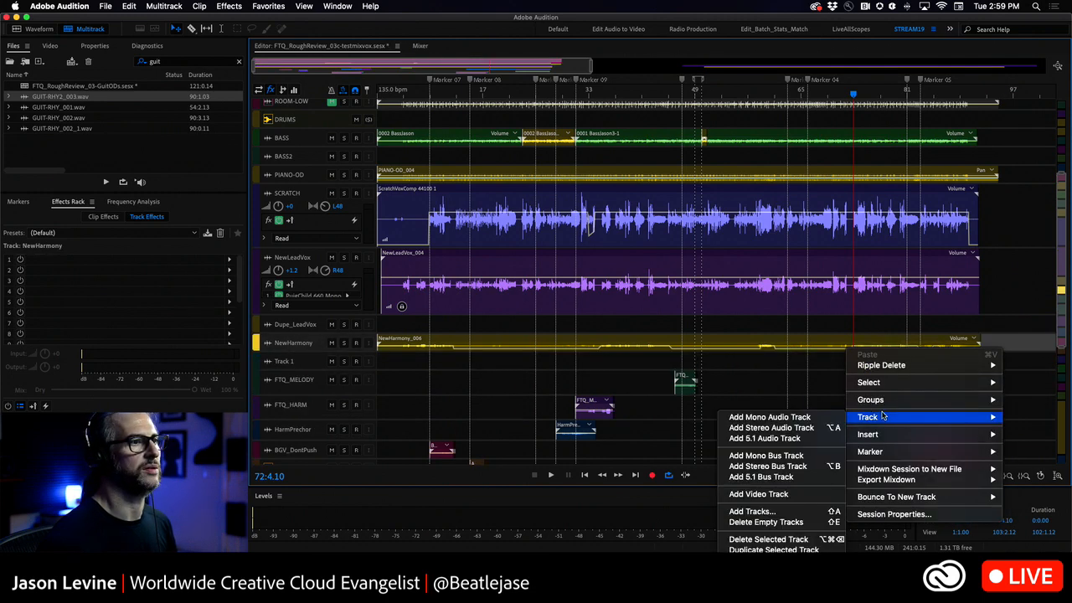
pyautogui.click(777, 417)
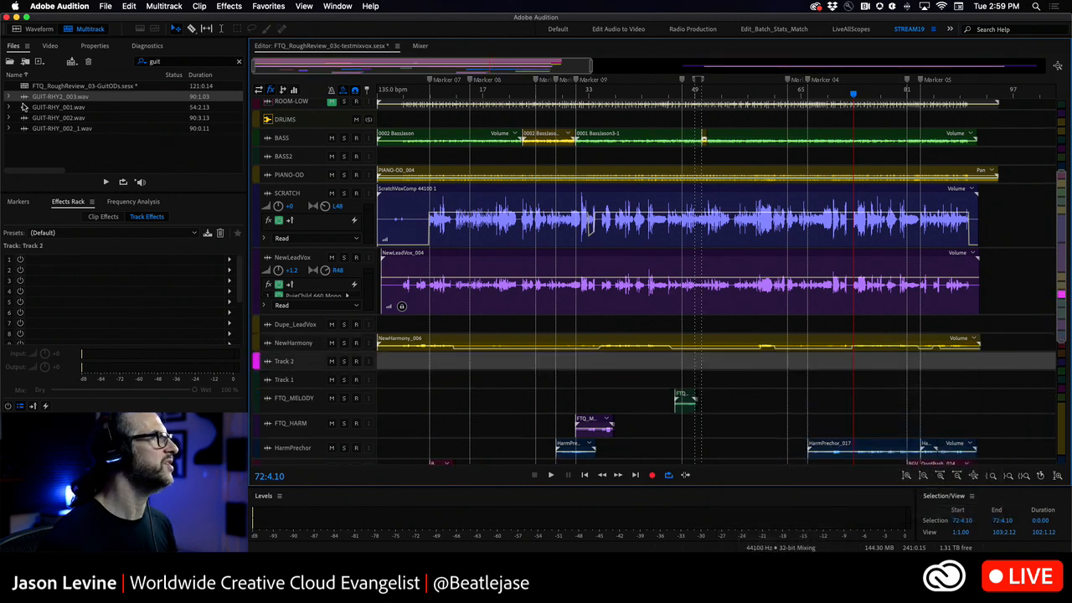
pyautogui.moveTo(25, 97); pyautogui.dragTo(318, 368)
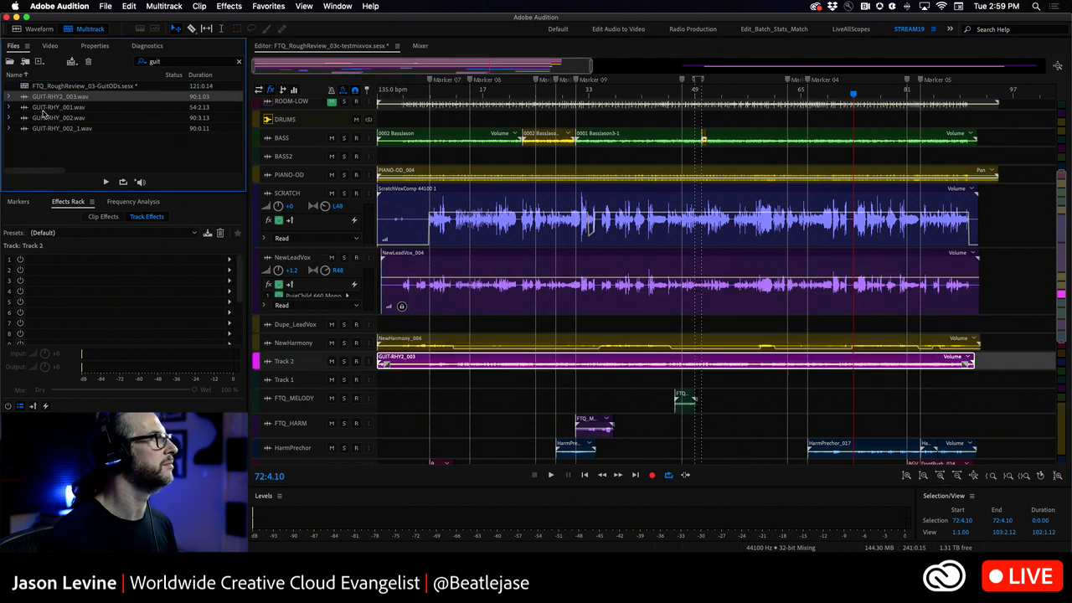
# Identify the GUIT-RHY track's clip in the GuitODs session and place GUIT-RHY_002_1.wav at the start of Track 1 in the testmixvox session
pyautogui.click(397, 47)
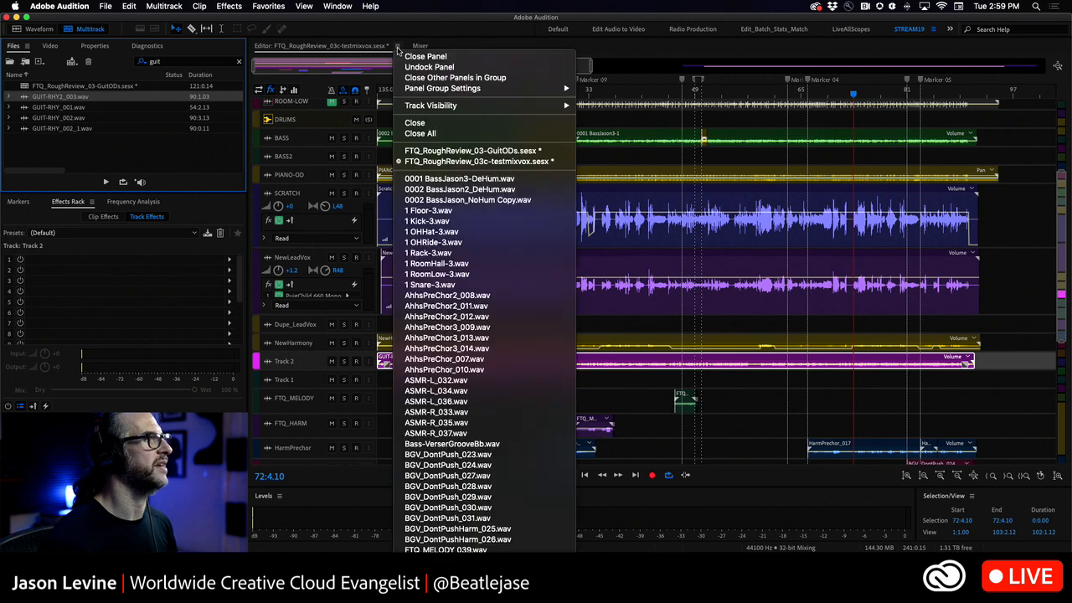
pyautogui.click(451, 150)
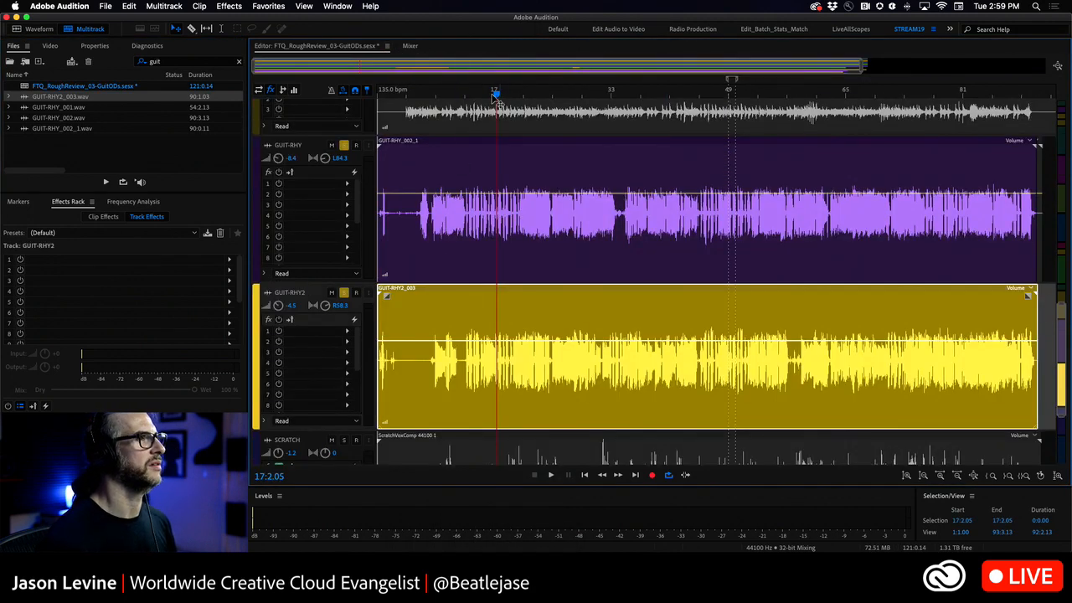
pyautogui.moveTo(444, 166); pyautogui.dragTo(393, 165)
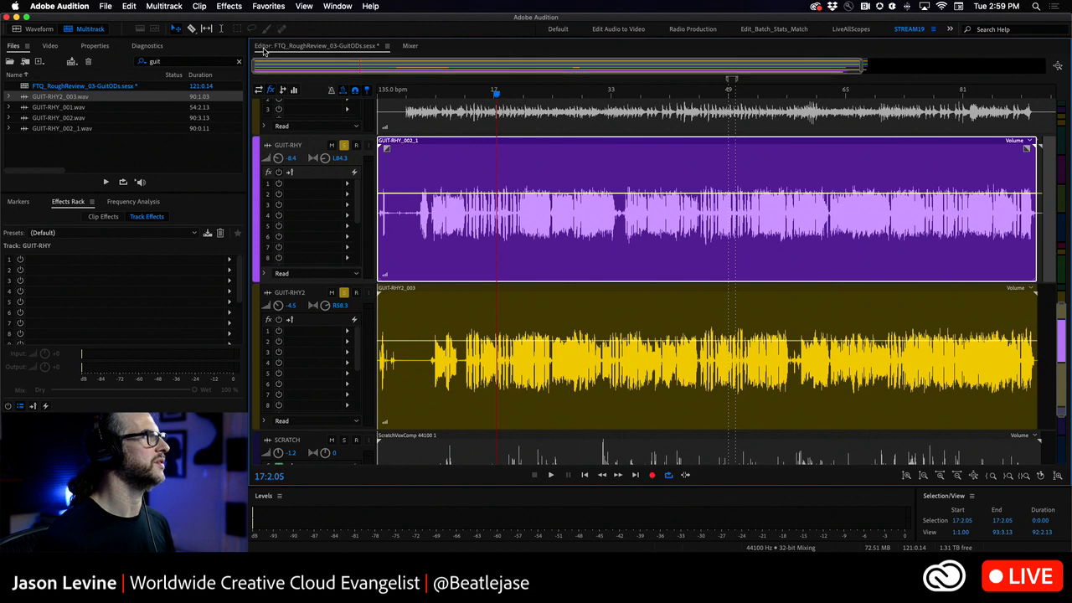
pyautogui.click(389, 47)
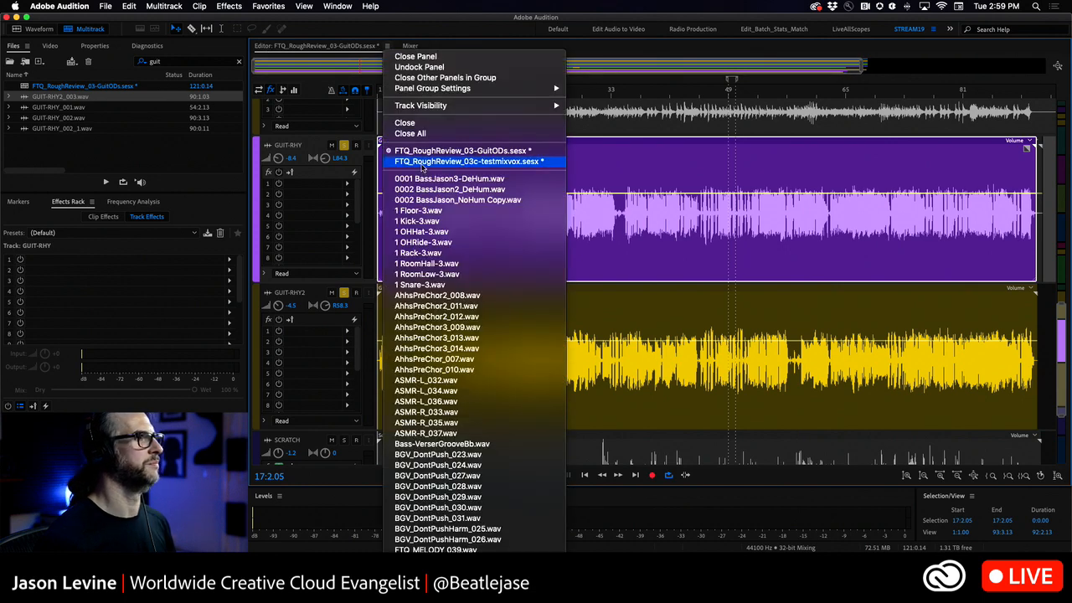
pyautogui.click(452, 160)
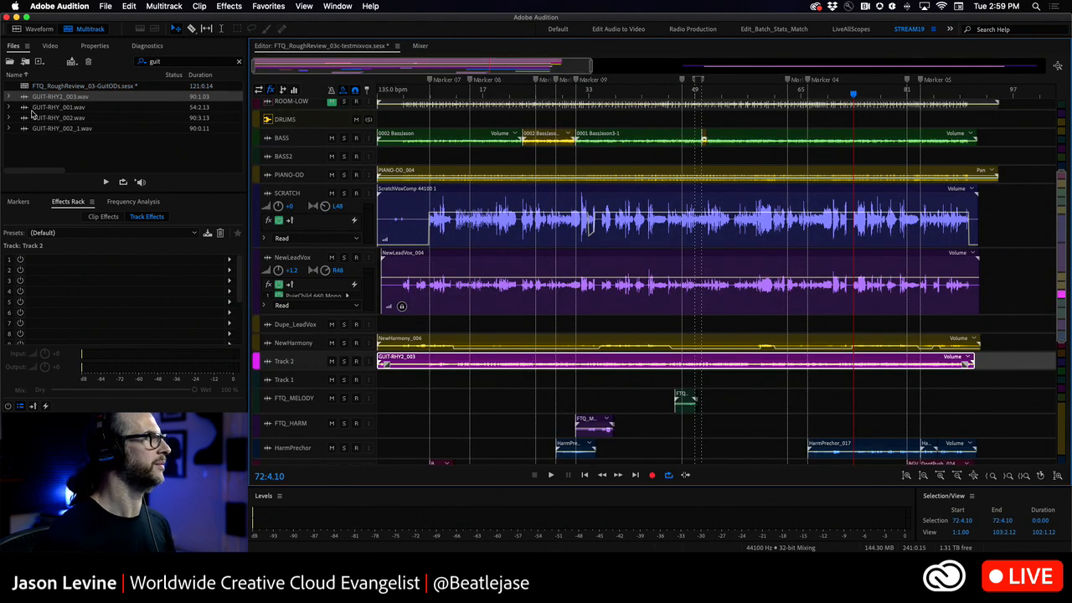
pyautogui.moveTo(49, 132); pyautogui.dragTo(324, 382)
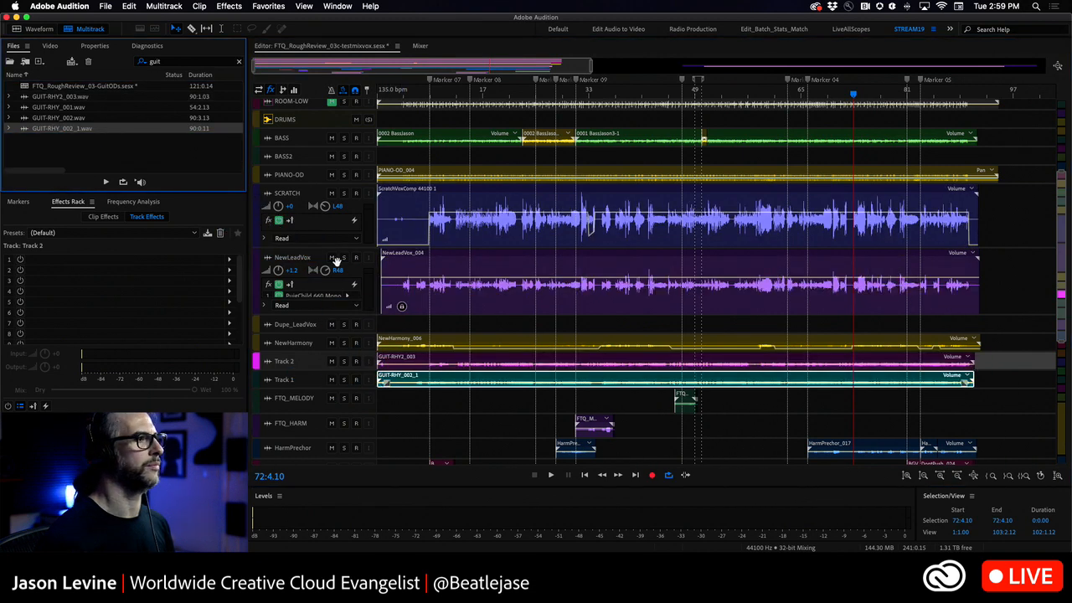
# Enlarge the tracks and pan Track 2 to L62 and Track 1 to R63.9
pyautogui.scroll(5, 306, 362)
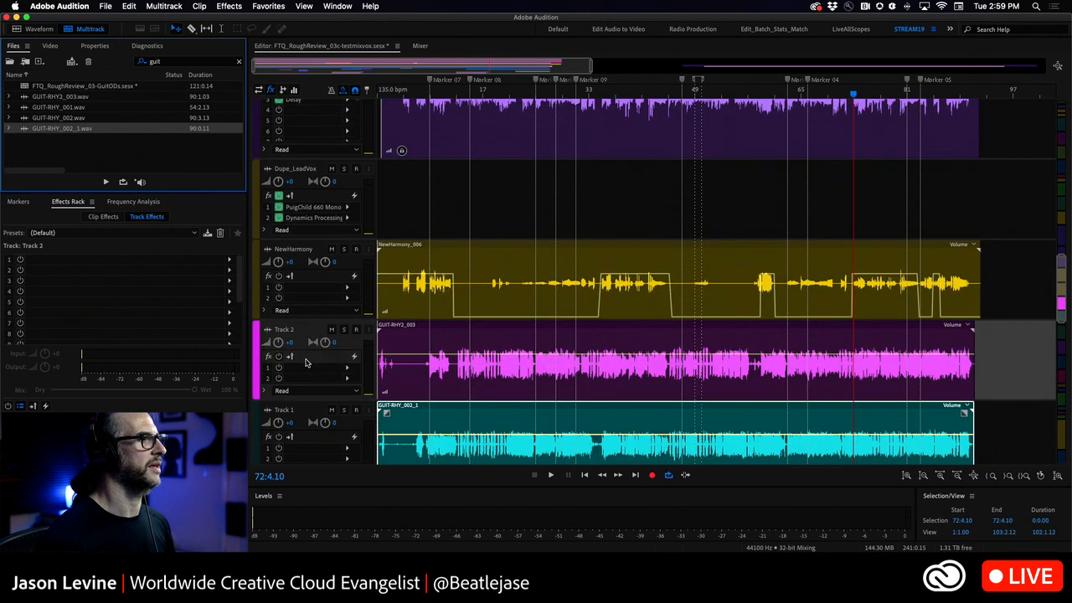
pyautogui.moveTo(323, 344); pyautogui.dragTo(290, 349)
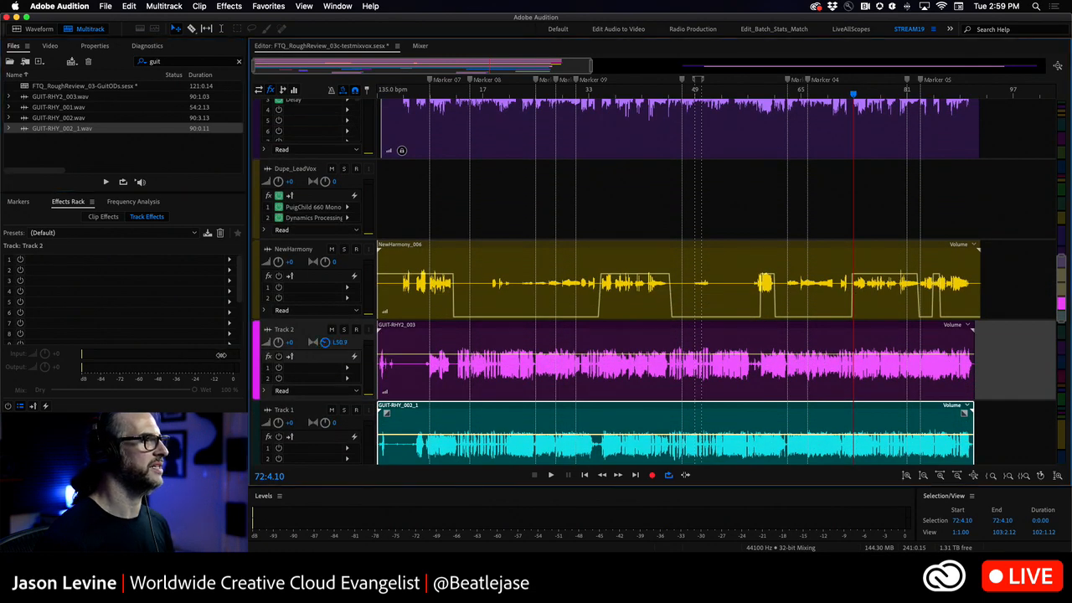
pyautogui.moveTo(325, 423); pyautogui.dragTo(353, 416)
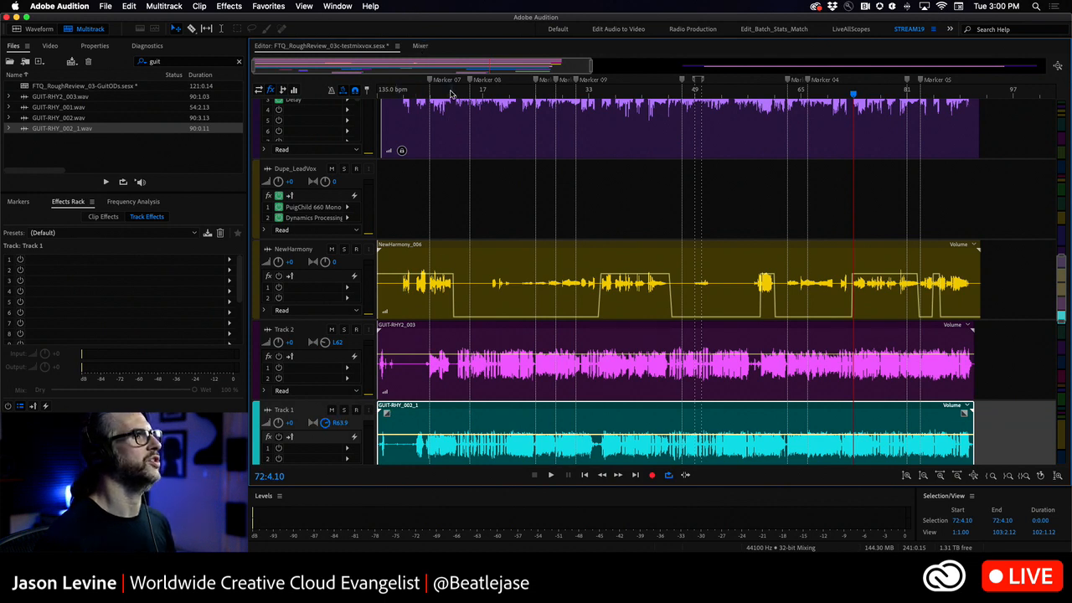
# Play the mix with the added guitars from 13:1.05 and select the GUIT-RHY2_003 clip on Track 2
pyautogui.scroll(5, 469, 91)
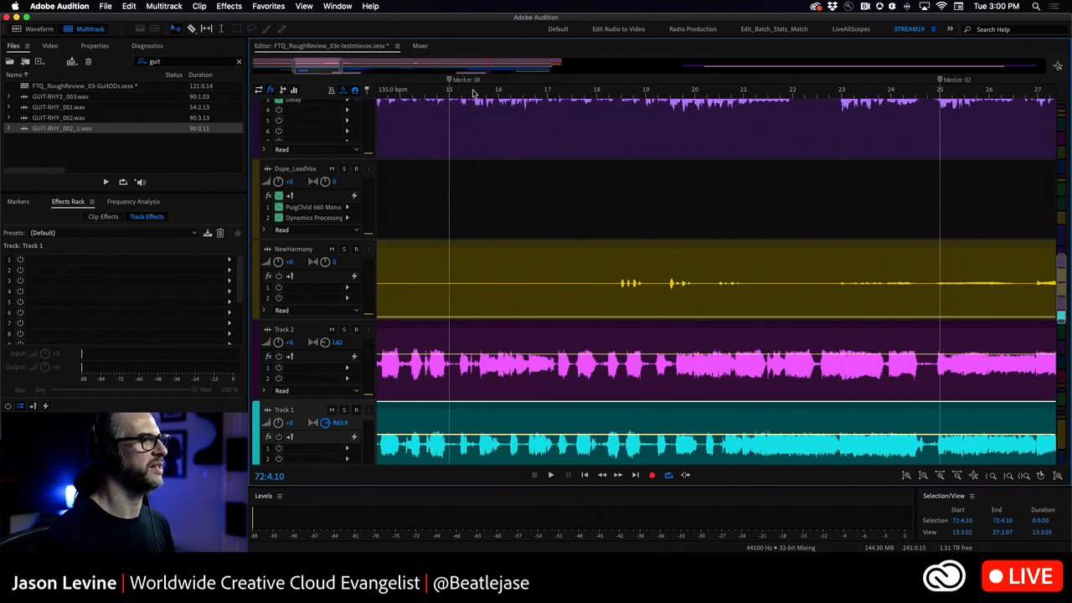
pyautogui.scroll(-1, 471, 92)
pyautogui.click(440, 94)
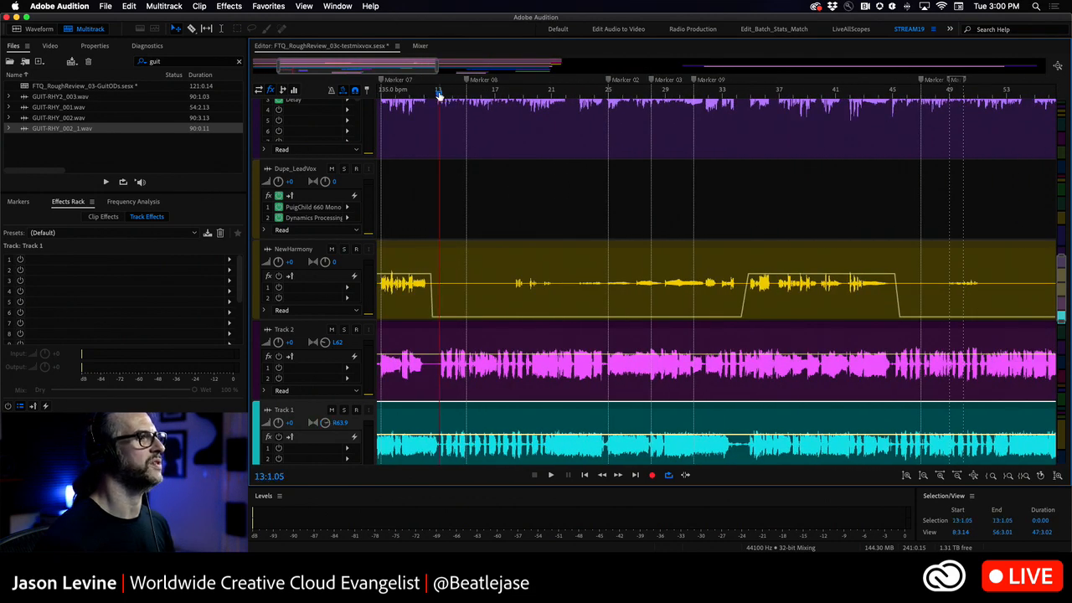
pyautogui.press('space')
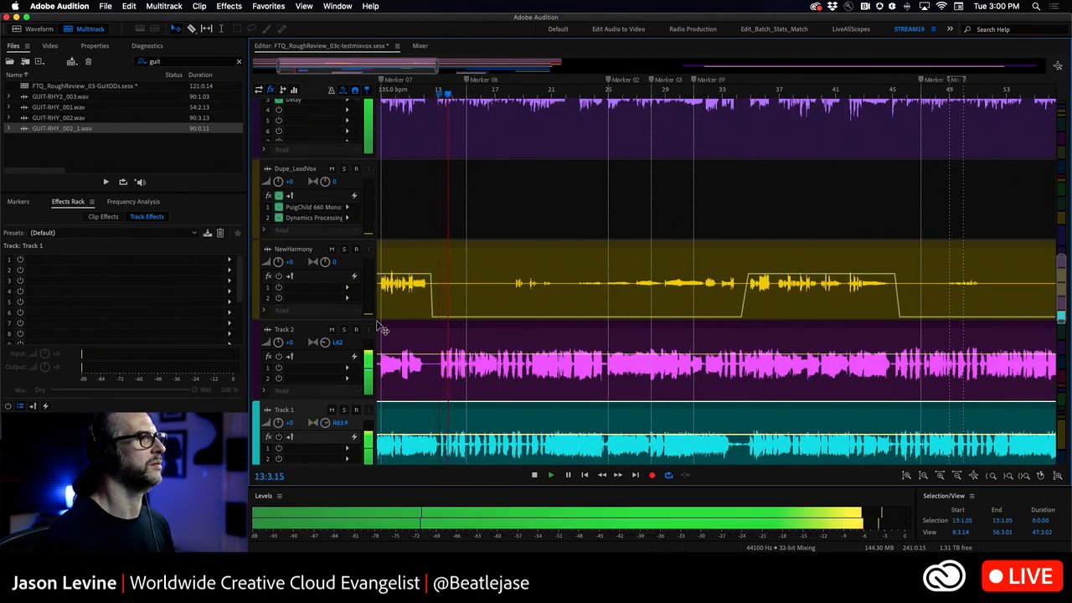
pyautogui.press('space')
pyautogui.click(437, 358)
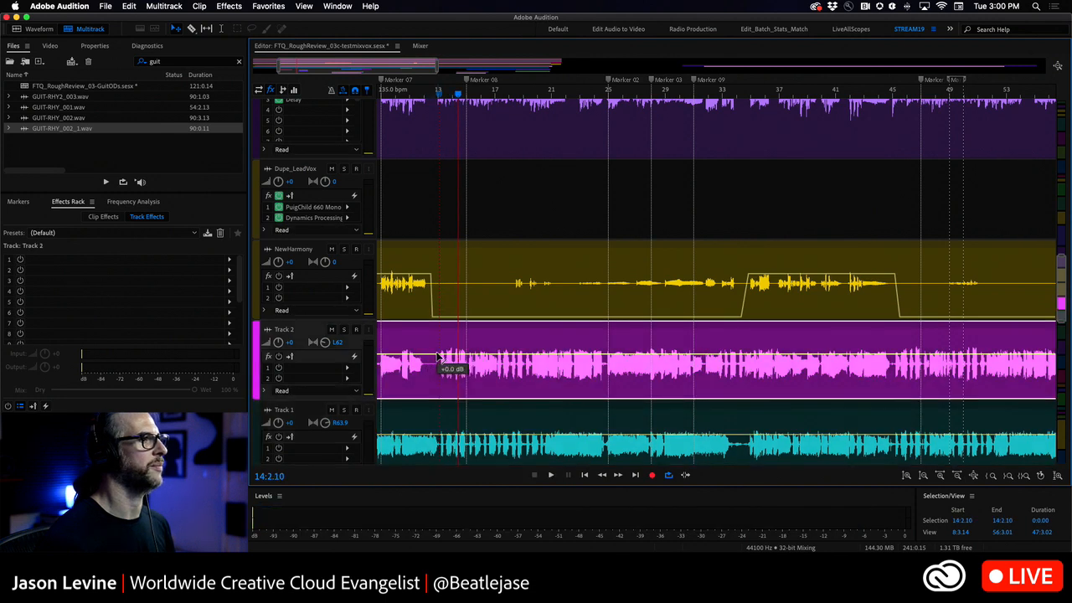
# Shape the volume envelopes of the Track 2 and Track 1 guitar clips to sound only from about bar 13 to bar 33
pyautogui.moveTo(433, 358); pyautogui.dragTo(436, 425)
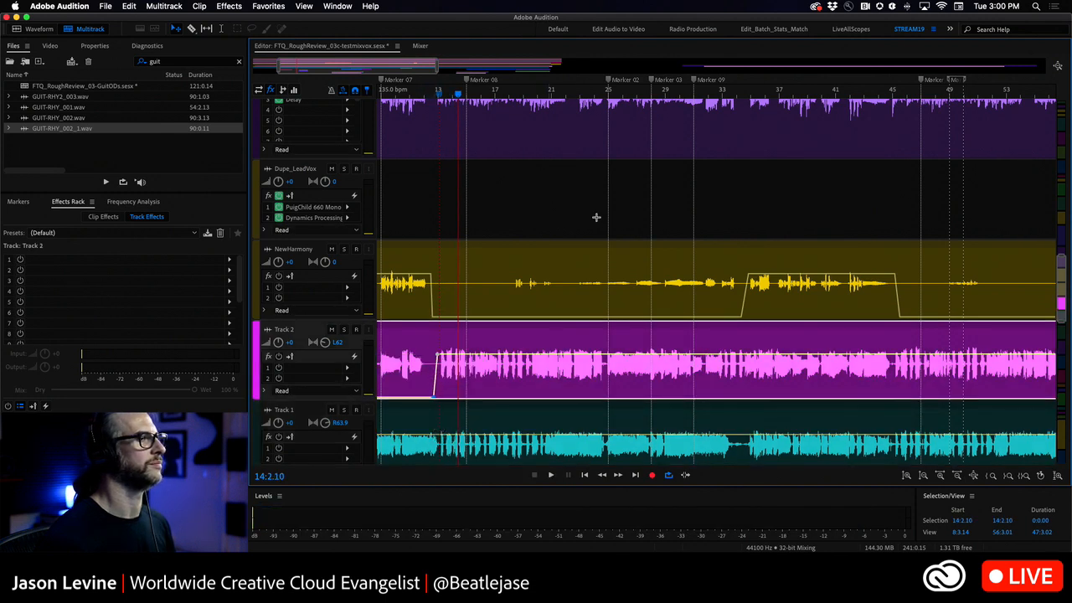
pyautogui.click(590, 94)
pyautogui.press('space')
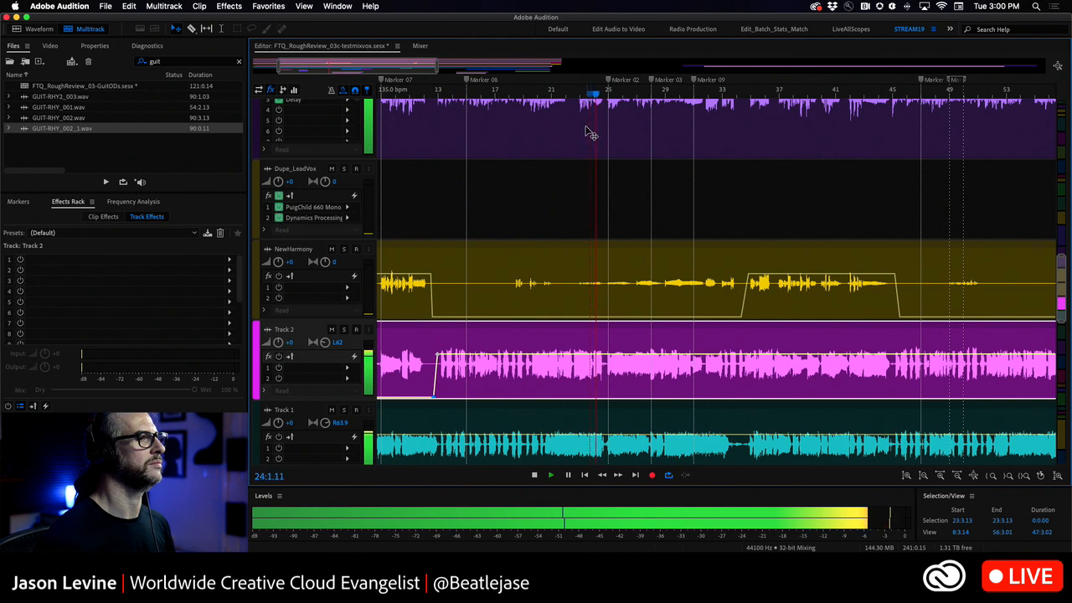
pyautogui.press('space')
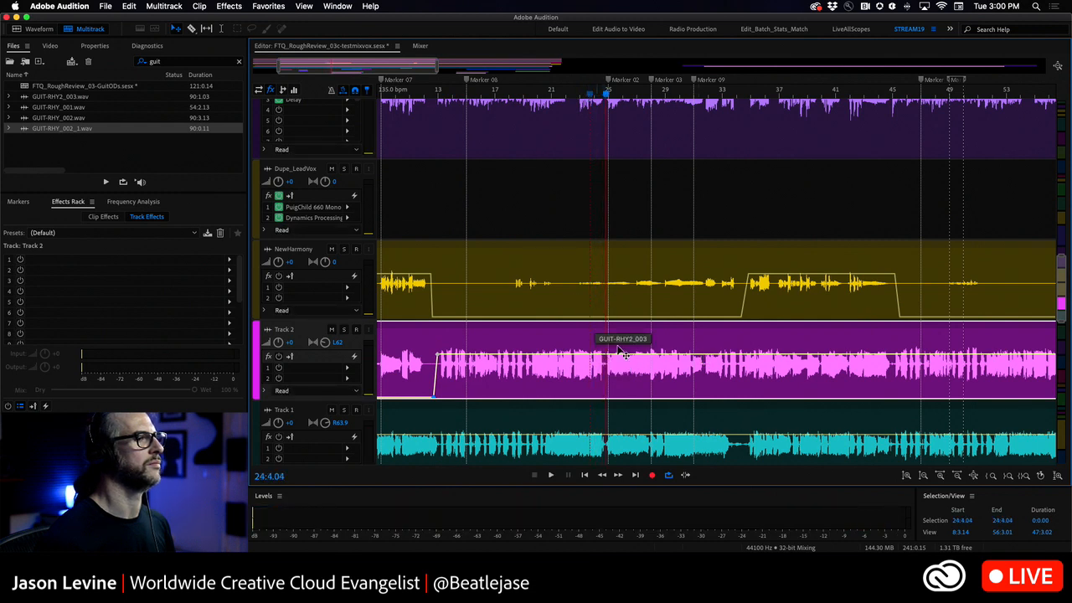
pyautogui.click(704, 99)
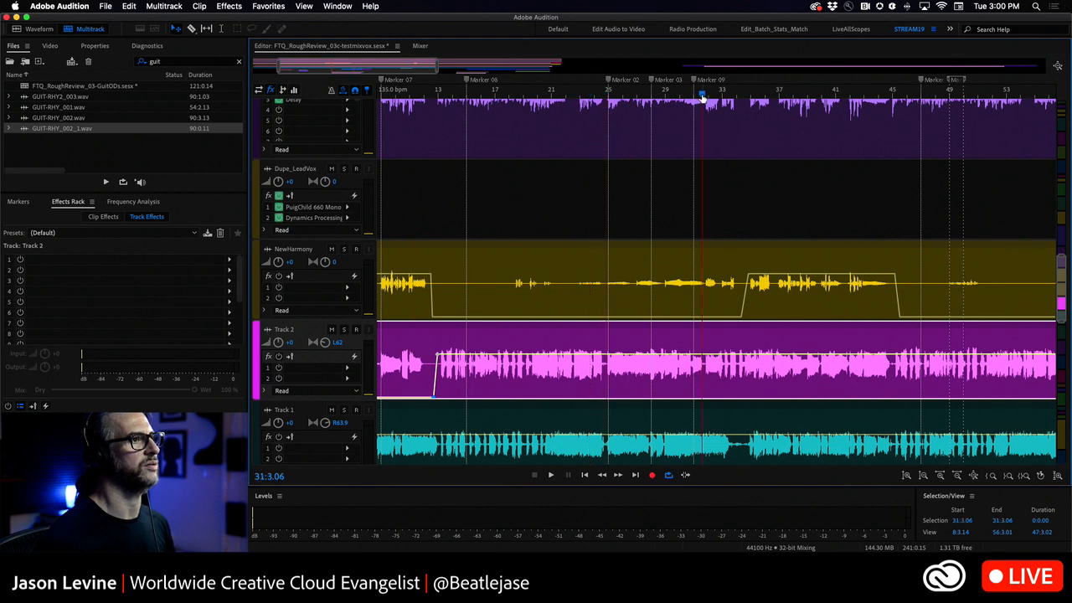
pyautogui.press('space')
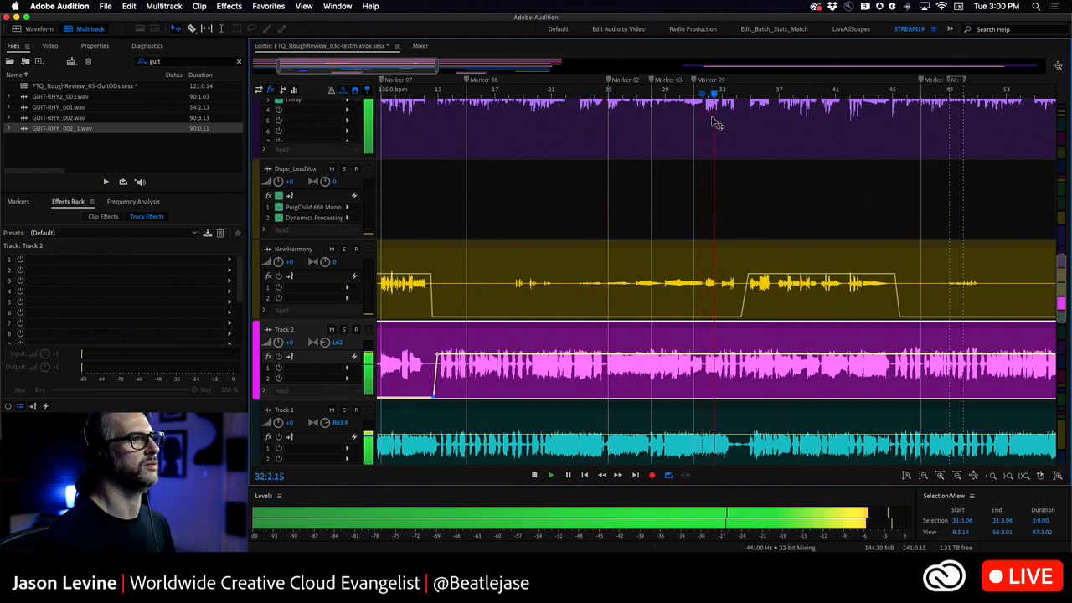
pyautogui.press('space')
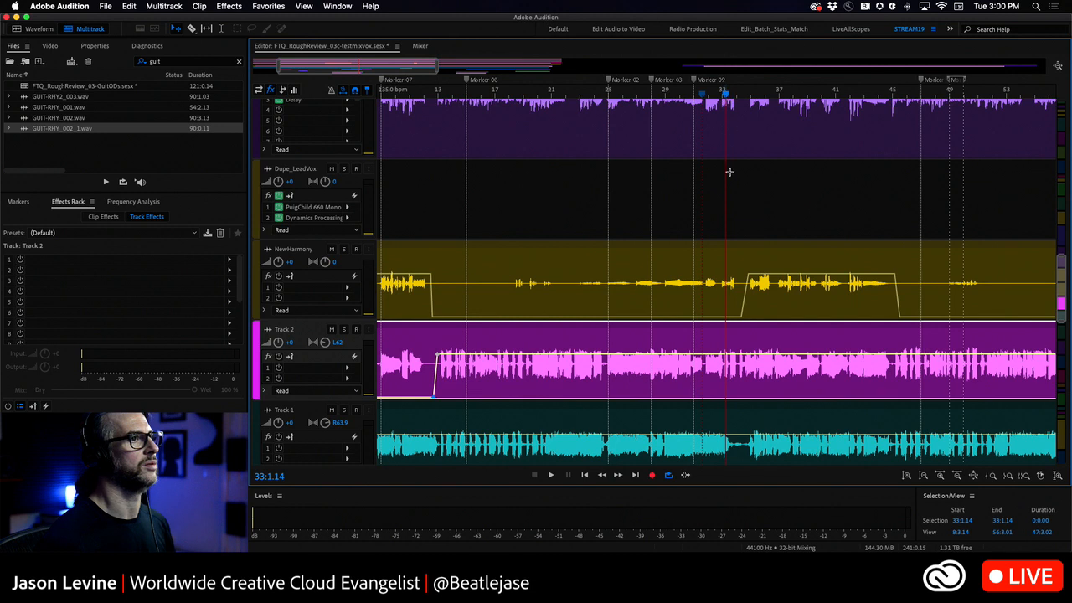
pyautogui.moveTo(722, 356); pyautogui.dragTo(731, 495)
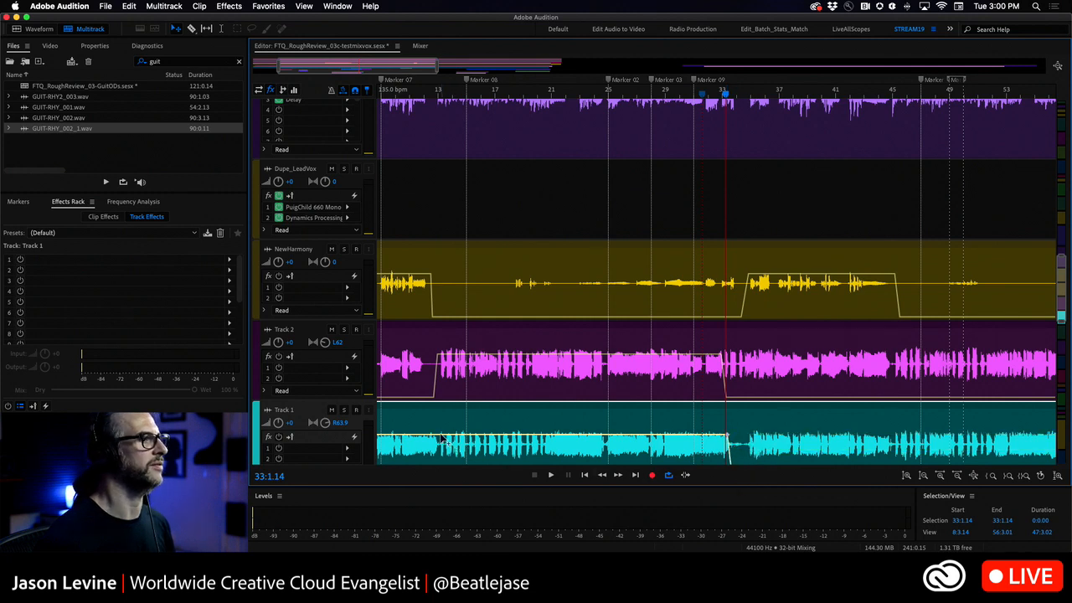
pyautogui.moveTo(436, 436); pyautogui.dragTo(434, 492)
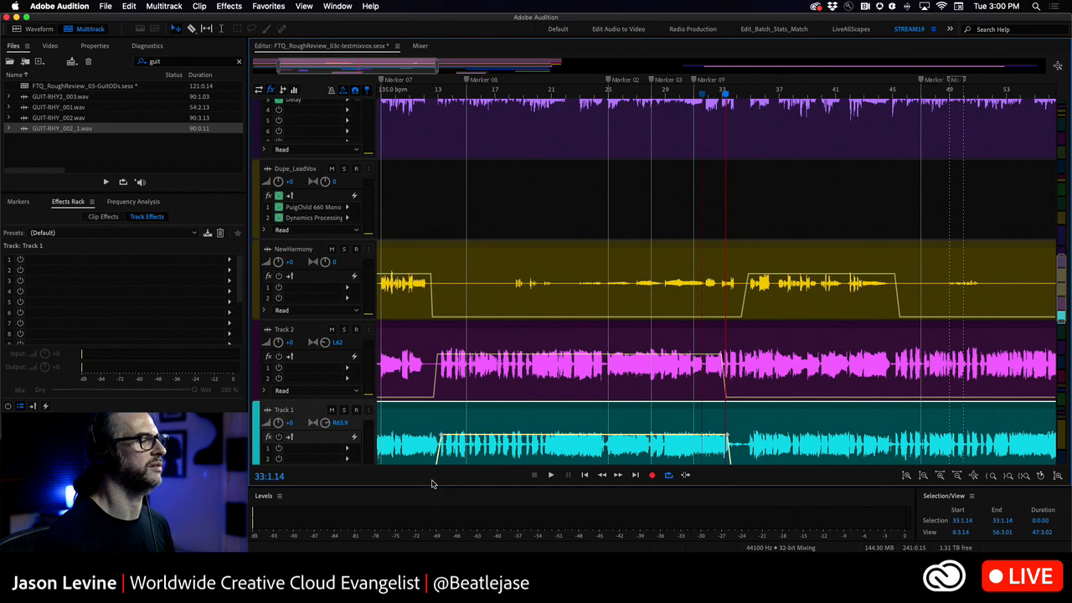
# Set the volumes of Track 2 and Track 1 to -4 dB each
pyautogui.click(287, 343)
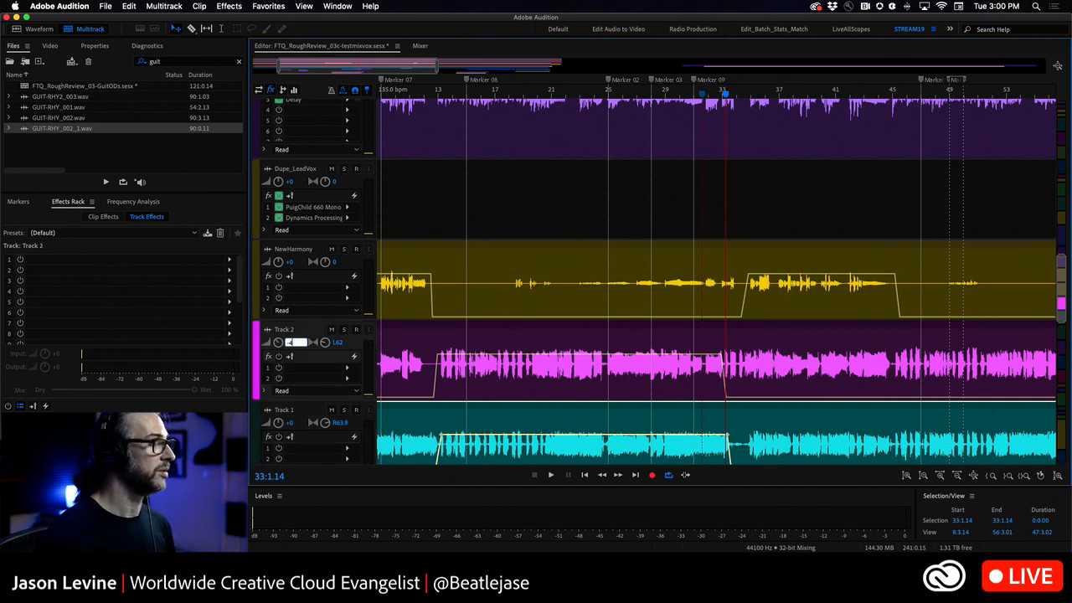
pyautogui.click(289, 423)
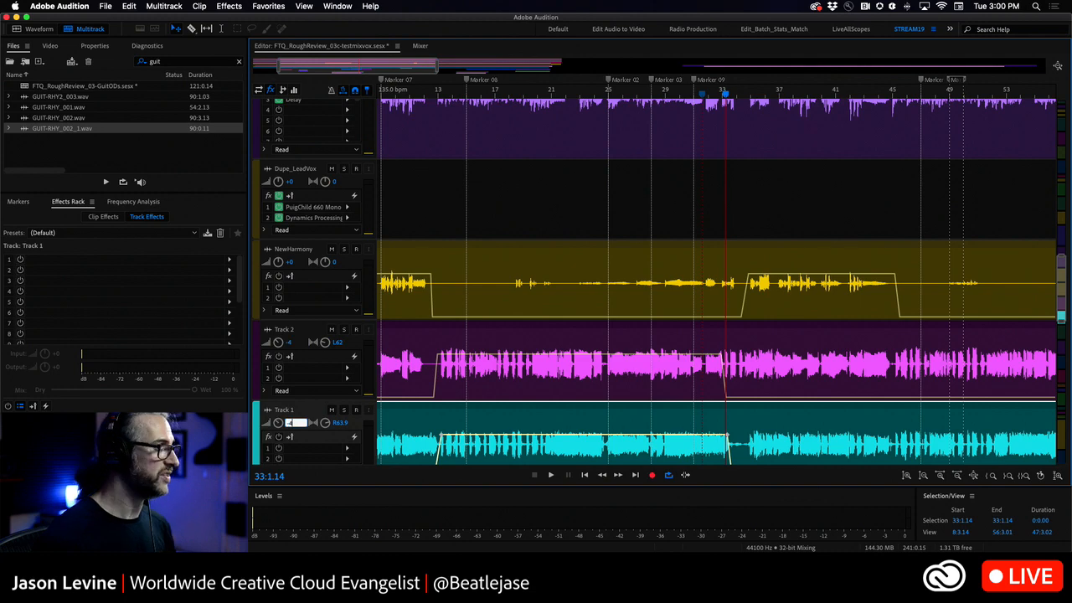
pyautogui.press('Return')
# Bypass the Master track's effects rack in the mixer and return to the testmixvox session's track view
pyautogui.moveTo(1063, 321); pyautogui.dragTo(1065, 402)
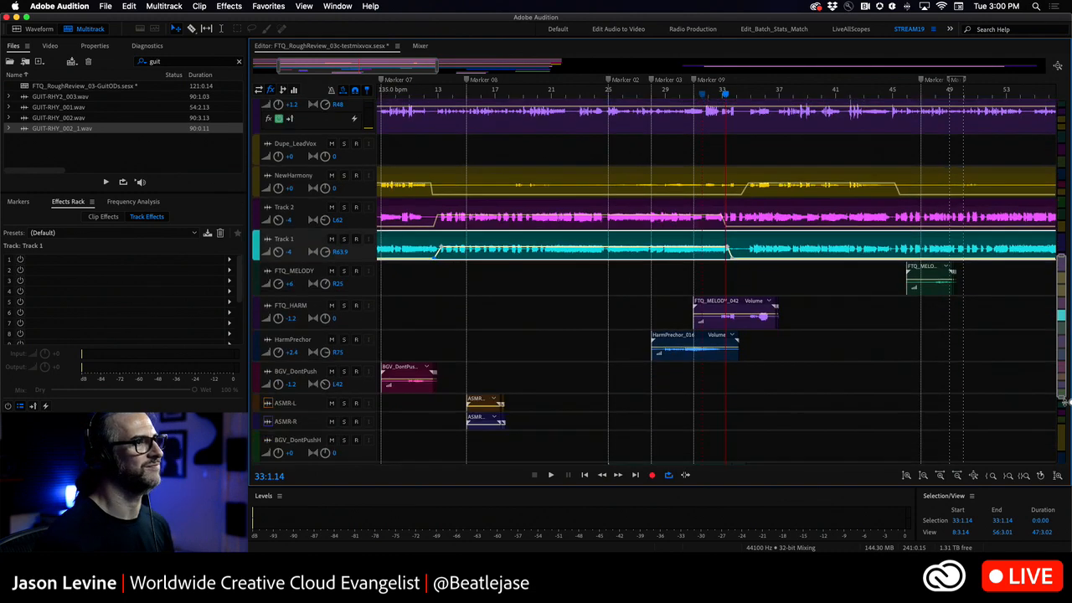
pyautogui.click(419, 46)
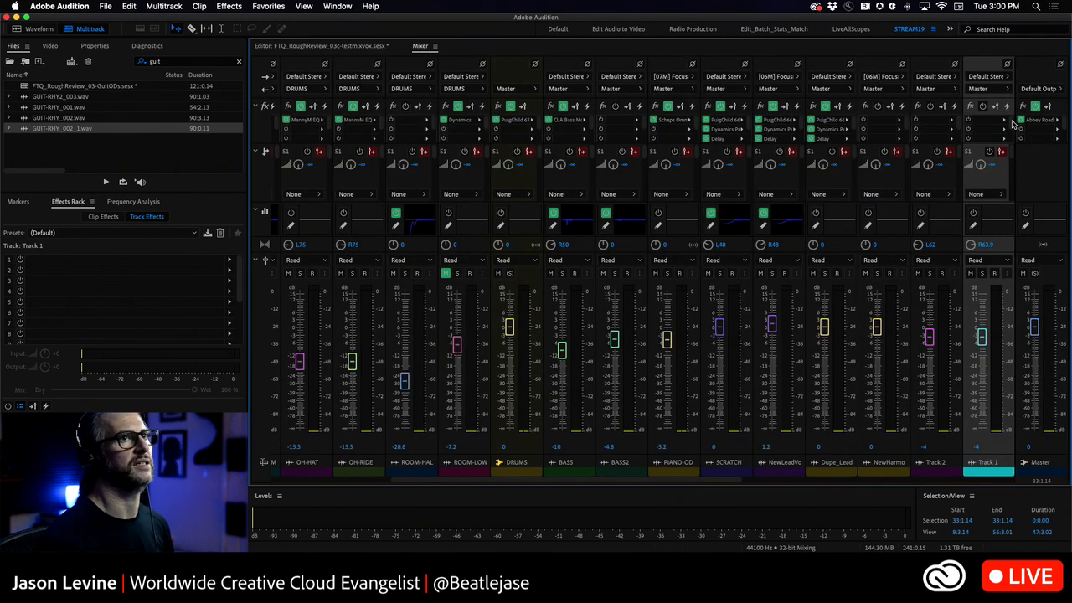
pyautogui.click(1039, 109)
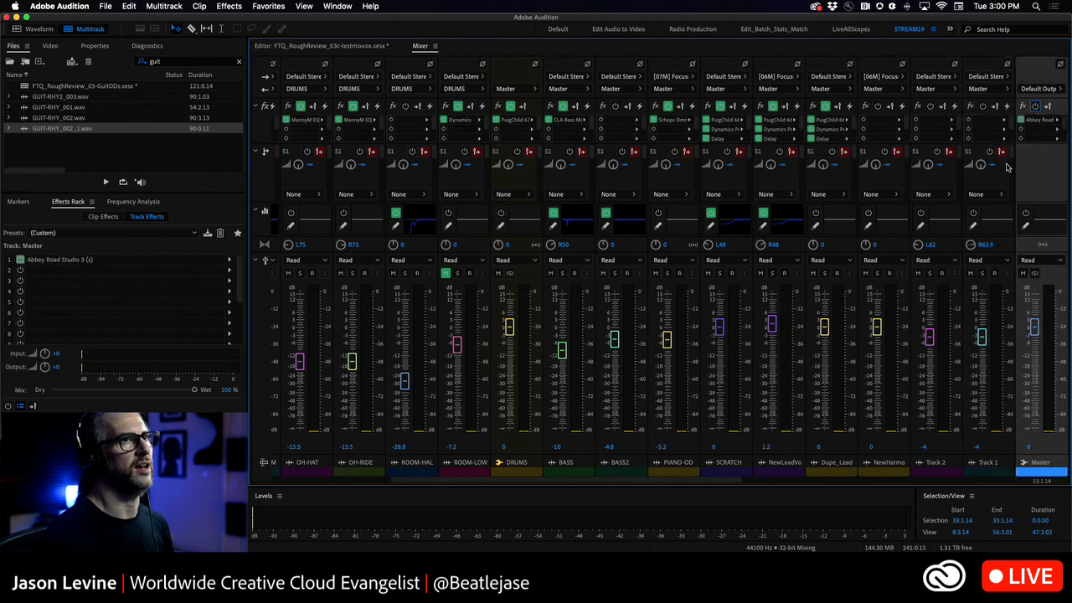
pyautogui.click(333, 49)
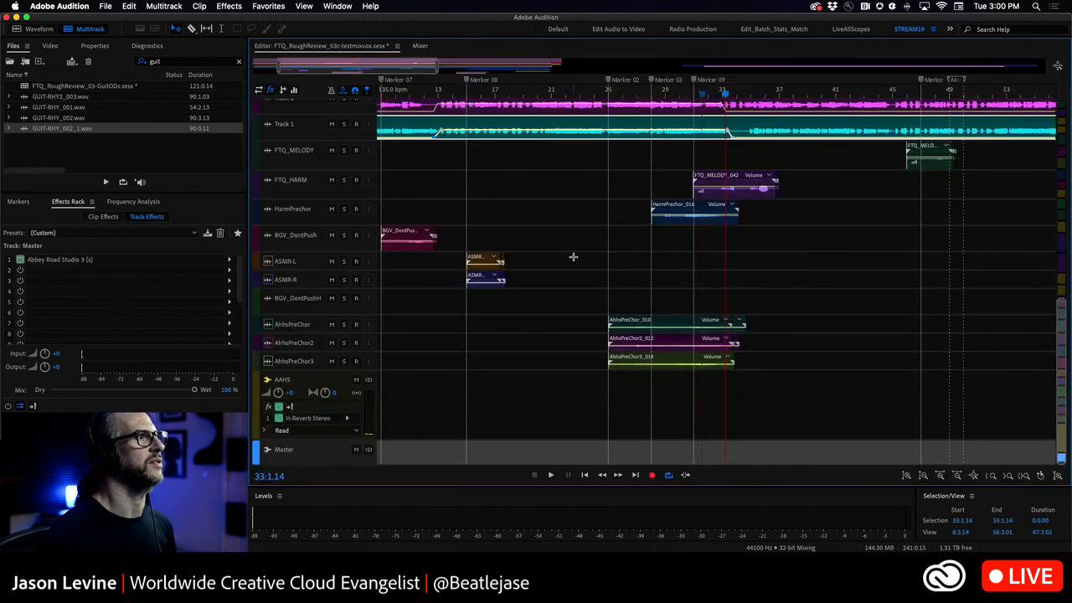
# Play the mix from 8:3.05 and lower Track 2's volume to -7.5 dB and Track 1's to -7.2 dB
pyautogui.scroll(5, 573, 257)
pyautogui.moveTo(310, 67); pyautogui.dragTo(218, 69)
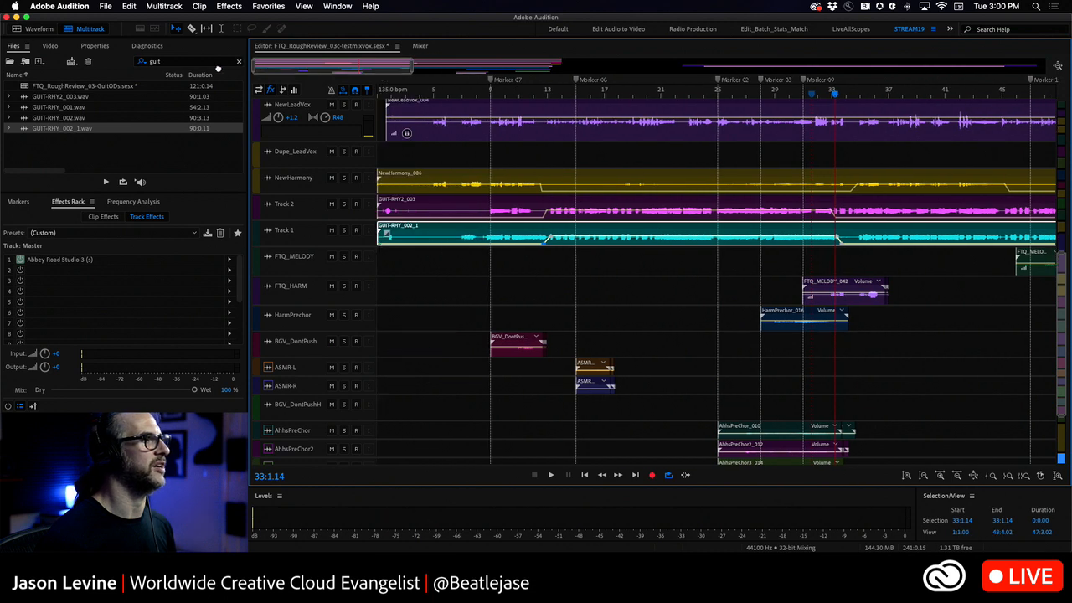
pyautogui.click(489, 95)
pyautogui.press('space')
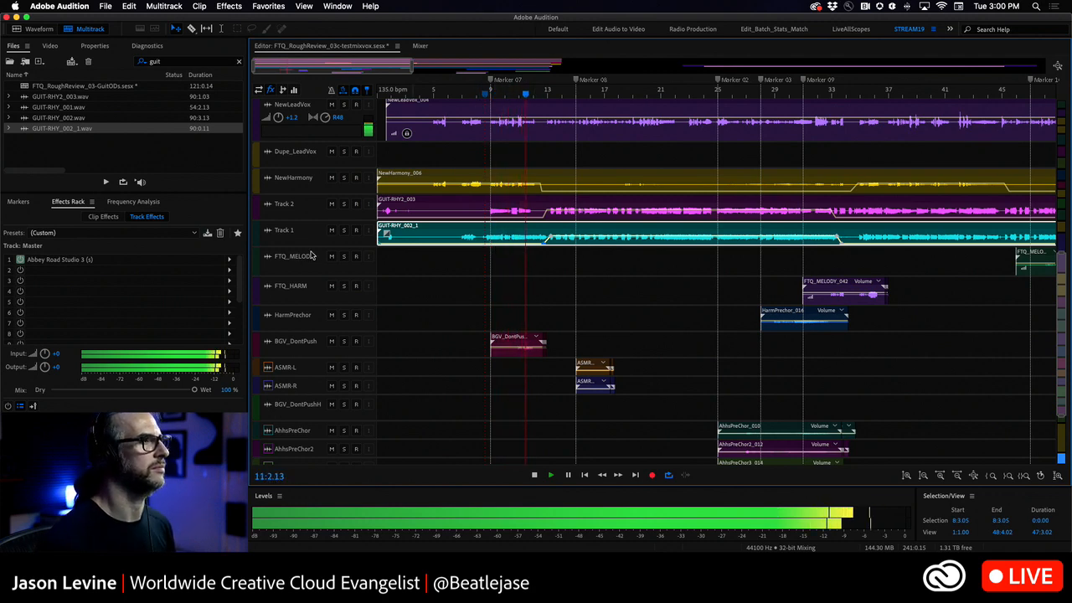
pyautogui.scroll(4, 292, 217)
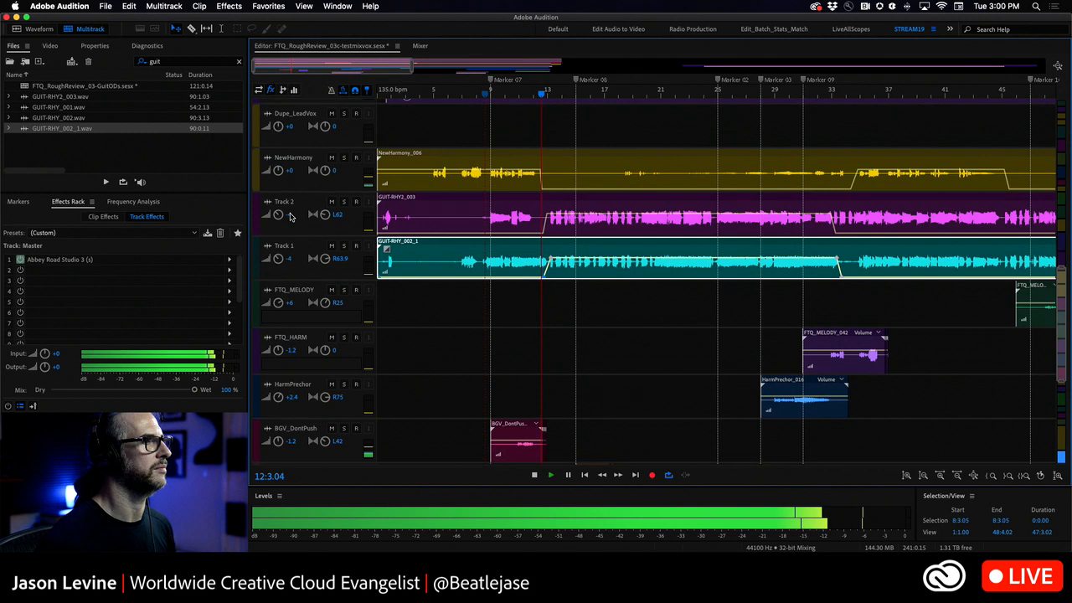
pyautogui.scroll(2, 291, 217)
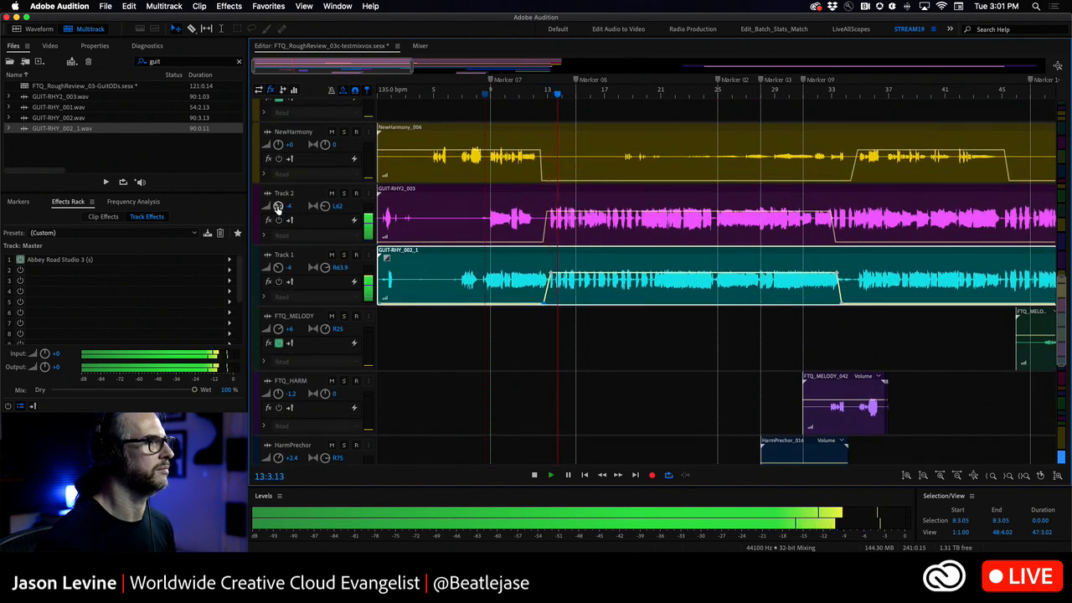
pyautogui.moveTo(278, 208); pyautogui.dragTo(272, 208)
pyautogui.moveTo(278, 269); pyautogui.dragTo(274, 268)
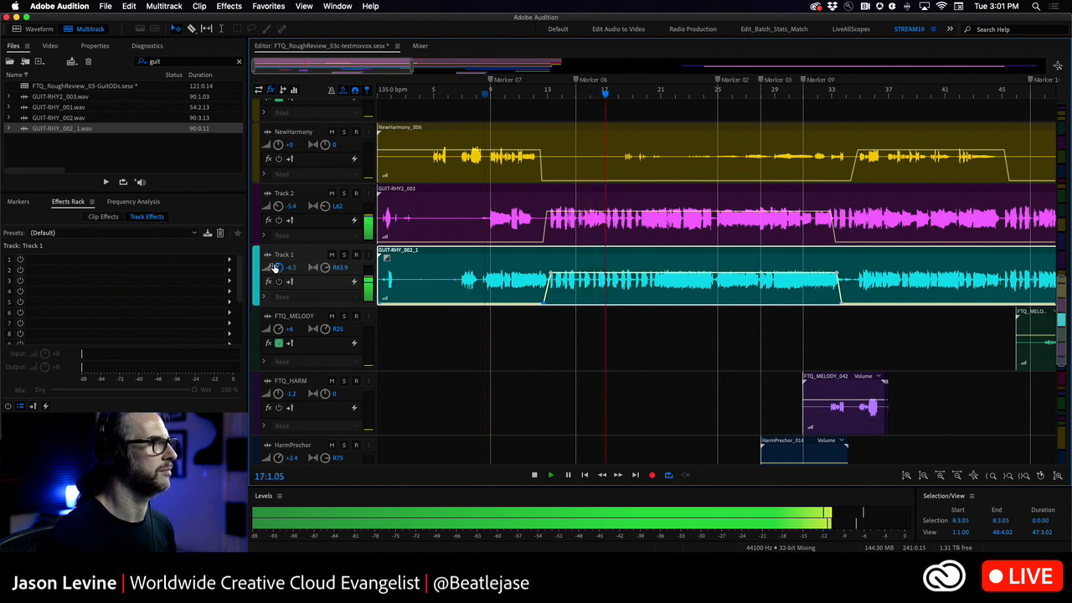
pyautogui.moveTo(278, 208); pyautogui.dragTo(276, 213)
pyautogui.moveTo(277, 268); pyautogui.dragTo(274, 269)
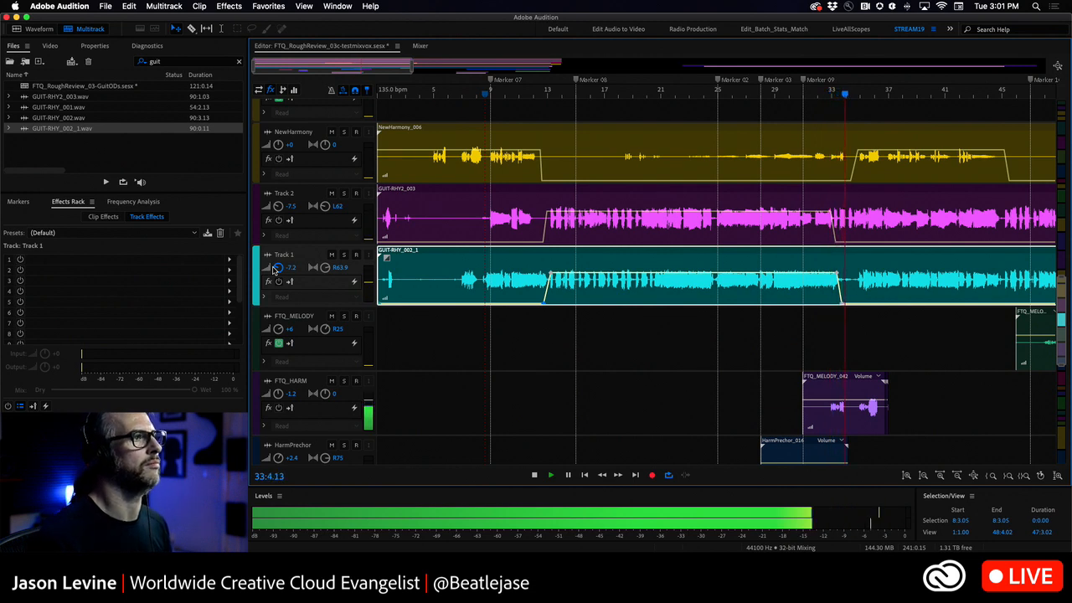
pyautogui.press('space')
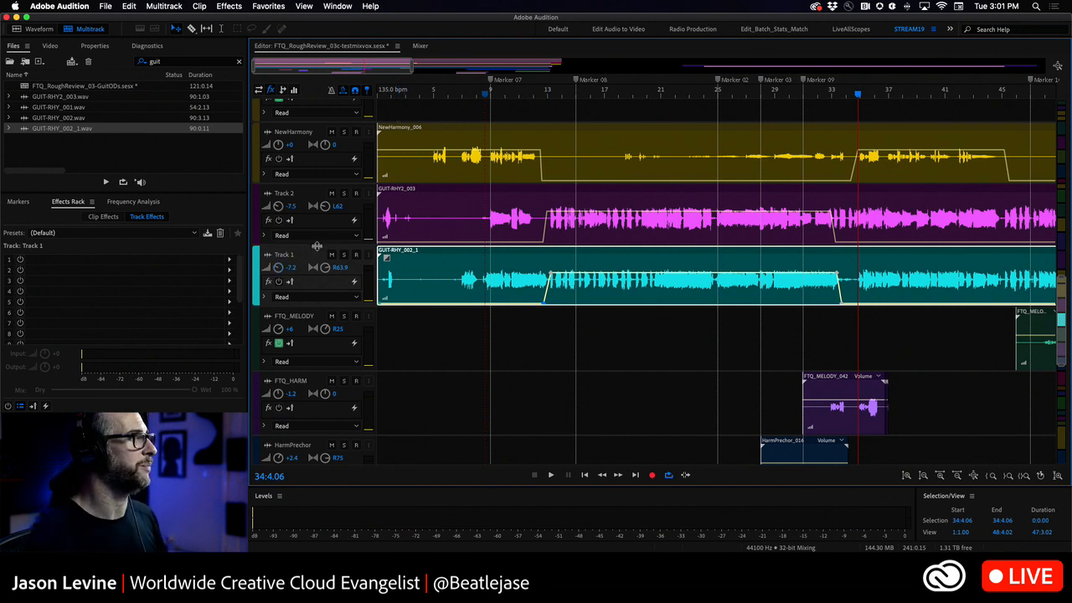
# Enlarge Track 2 and insert the Waves CLA Guitars Mono/Stereo VST3 effect in its first effect slot
pyautogui.moveTo(317, 245); pyautogui.dragTo(310, 299)
pyautogui.click(348, 234)
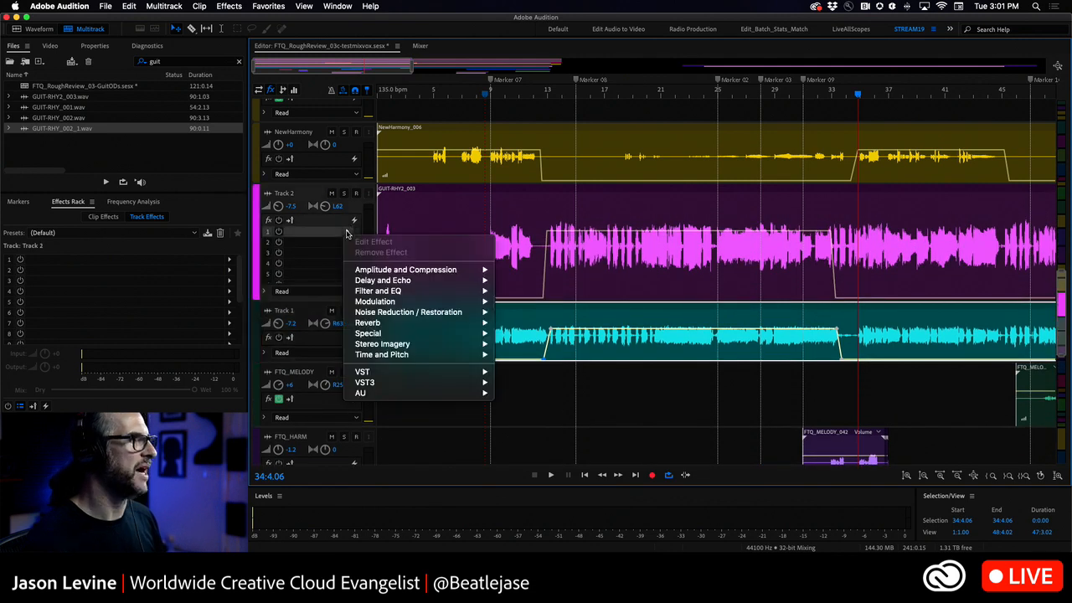
pyautogui.moveTo(413, 390)
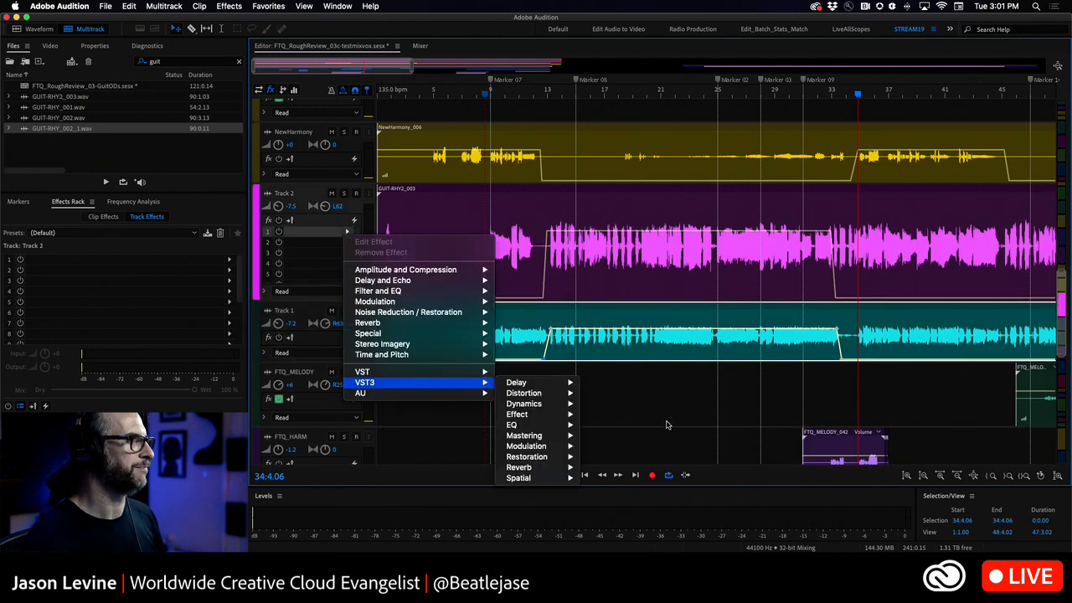
pyautogui.moveTo(534, 429)
pyautogui.moveTo(613, 433)
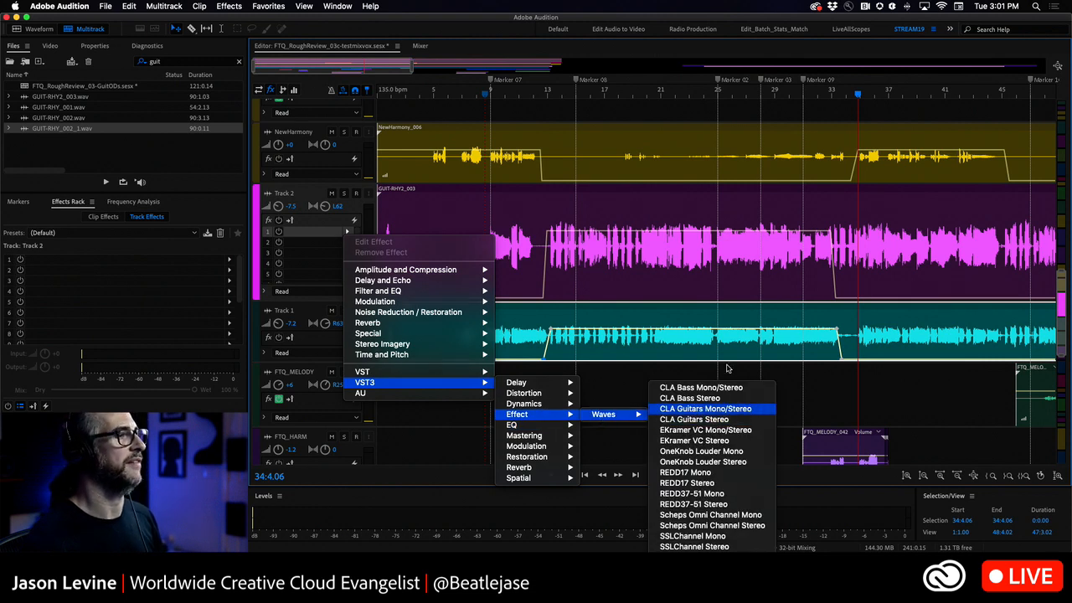
pyautogui.press('Escape')
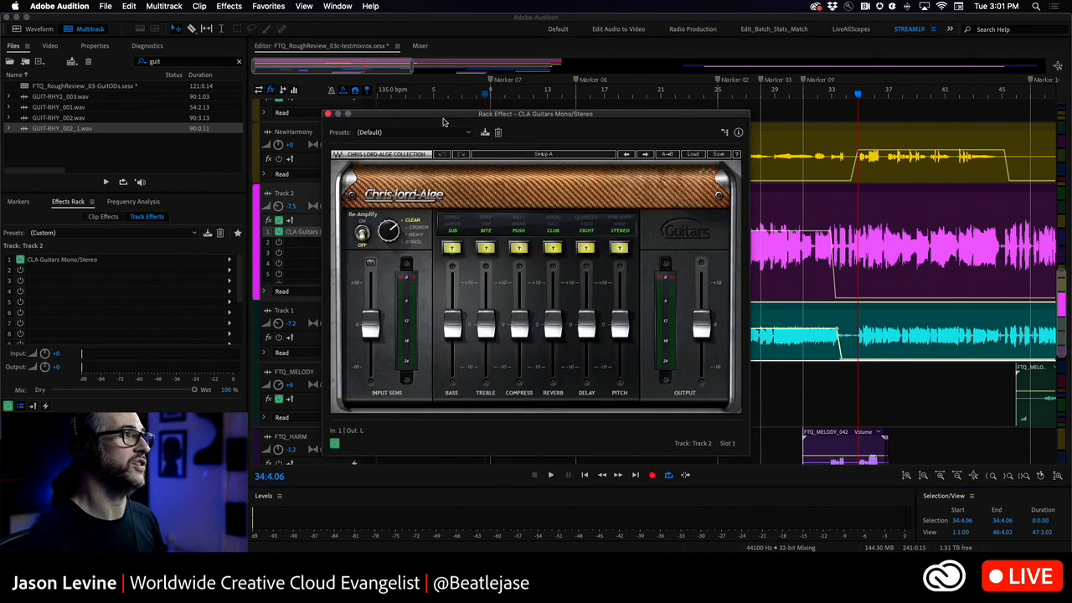
pyautogui.moveTo(444, 122); pyautogui.dragTo(715, 111)
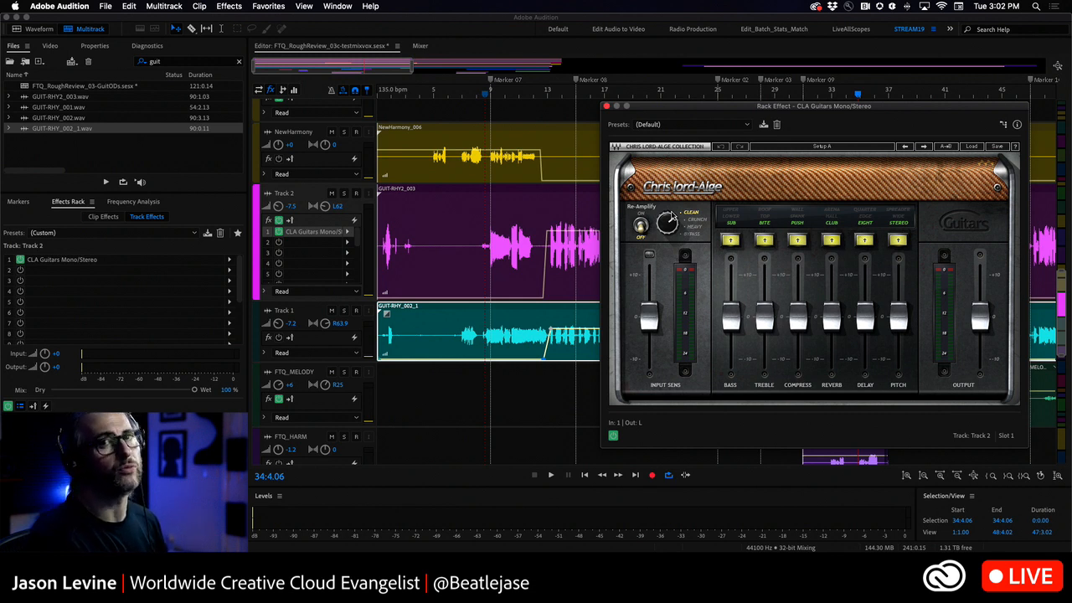
# Solo Track 2, play it from 12:4.00 and switch on Re-Amplify in CLA Guitars with the Clean setting
pyautogui.click(344, 194)
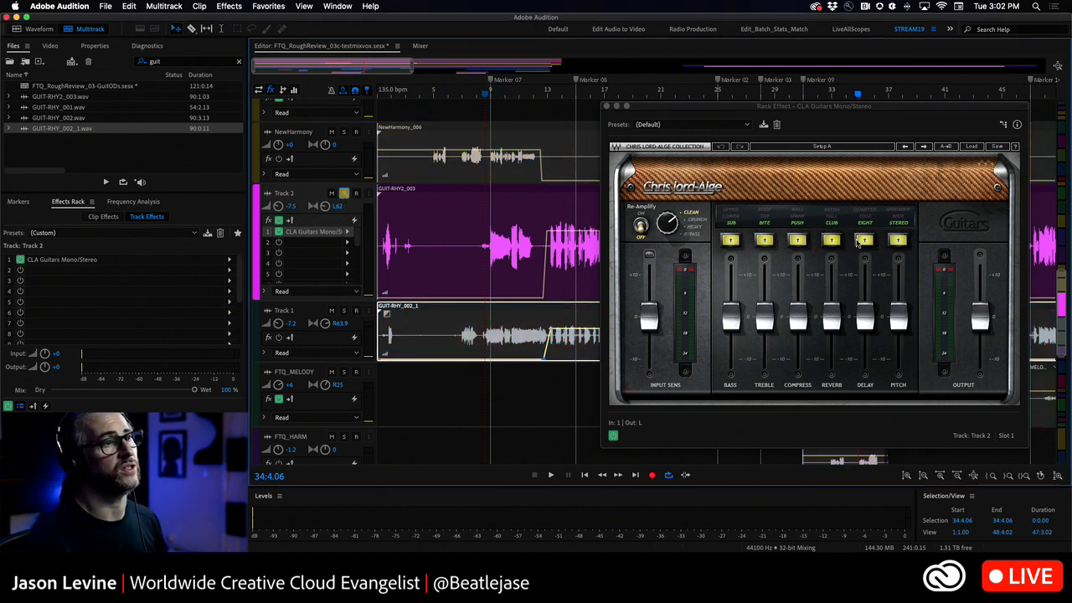
pyautogui.click(545, 92)
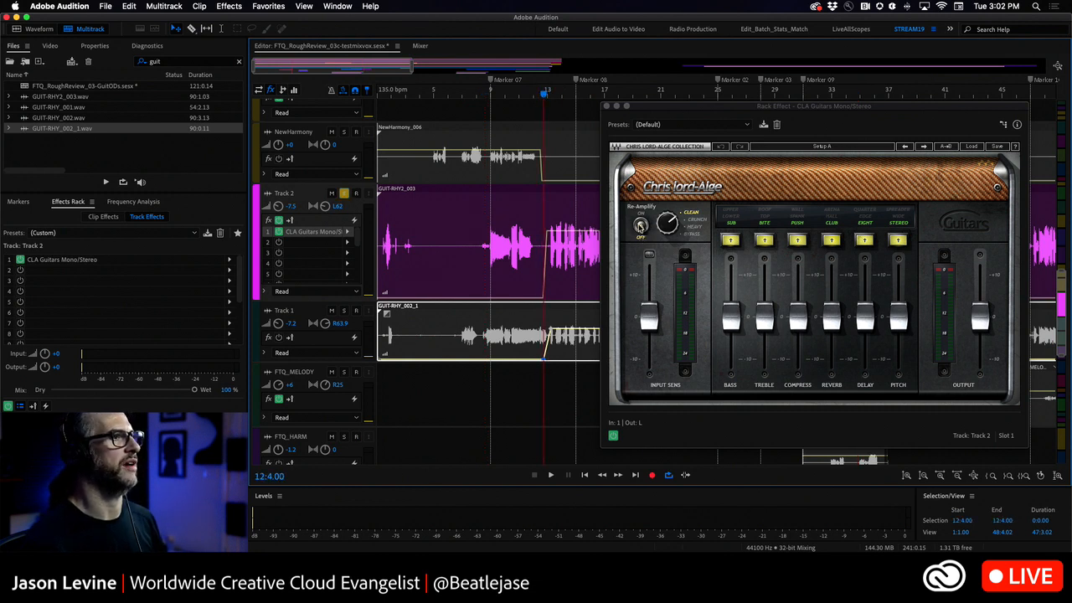
pyautogui.press('space')
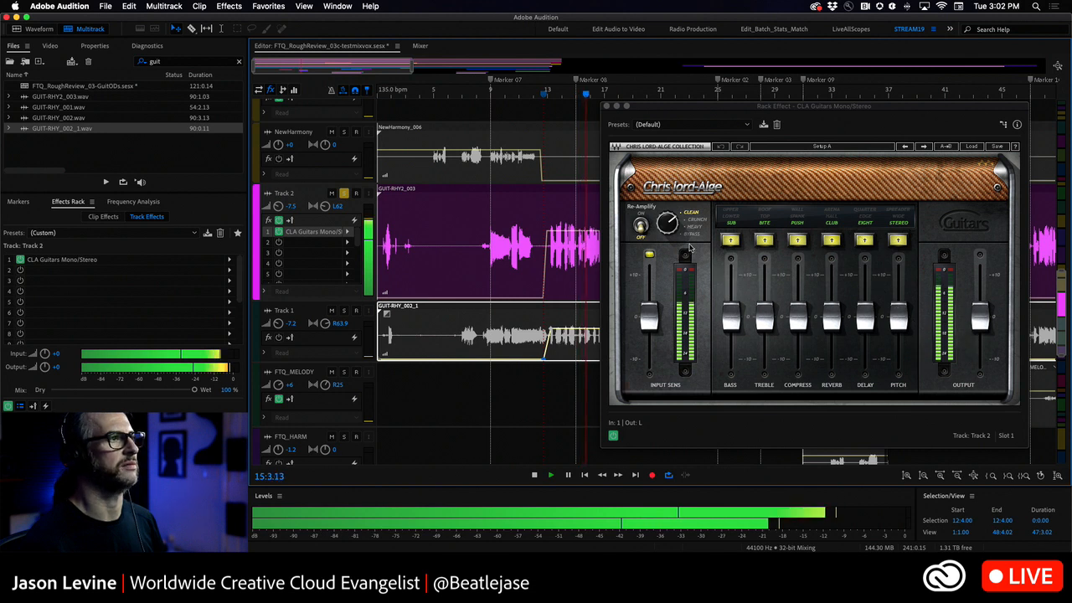
pyautogui.click(639, 224)
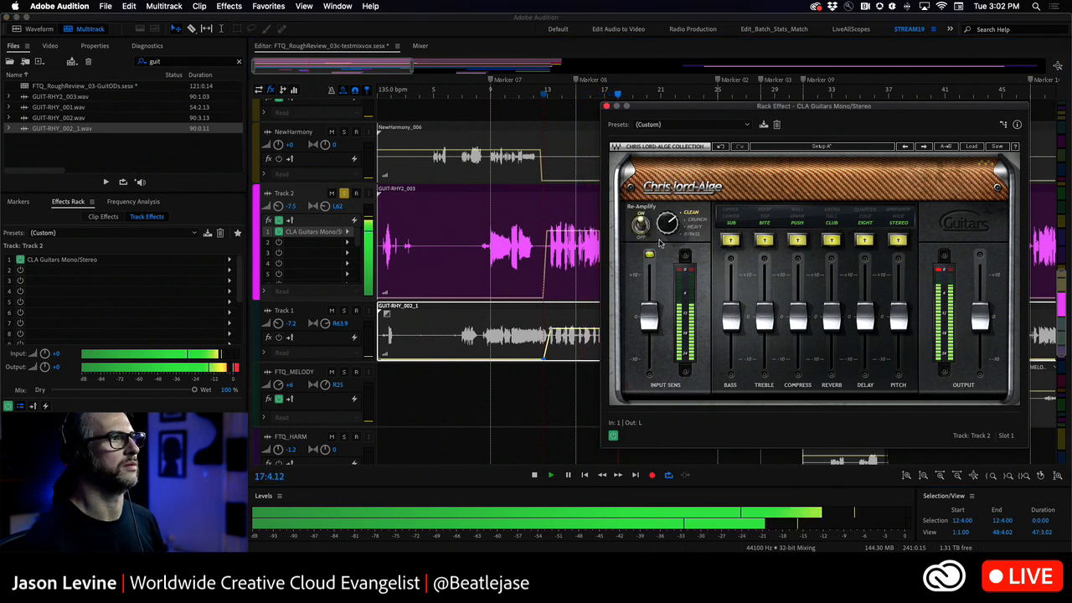
# Lower the CLA Guitars Bass fader to about -10 and raise the Treble and Compress faders slightly while listening
pyautogui.moveTo(682, 108); pyautogui.dragTo(774, 91)
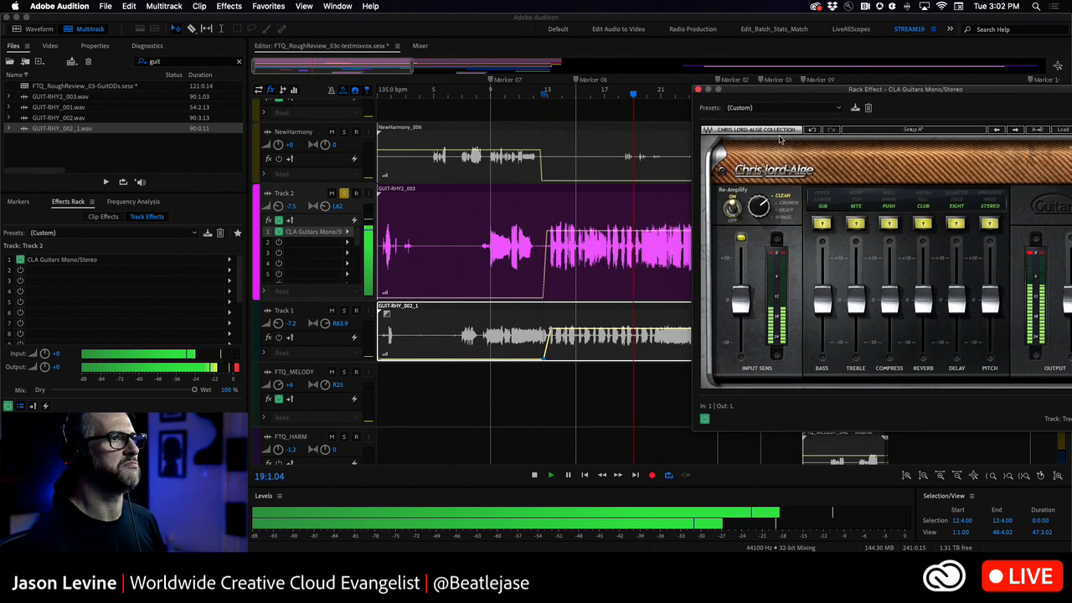
pyautogui.moveTo(821, 301); pyautogui.dragTo(885, 299)
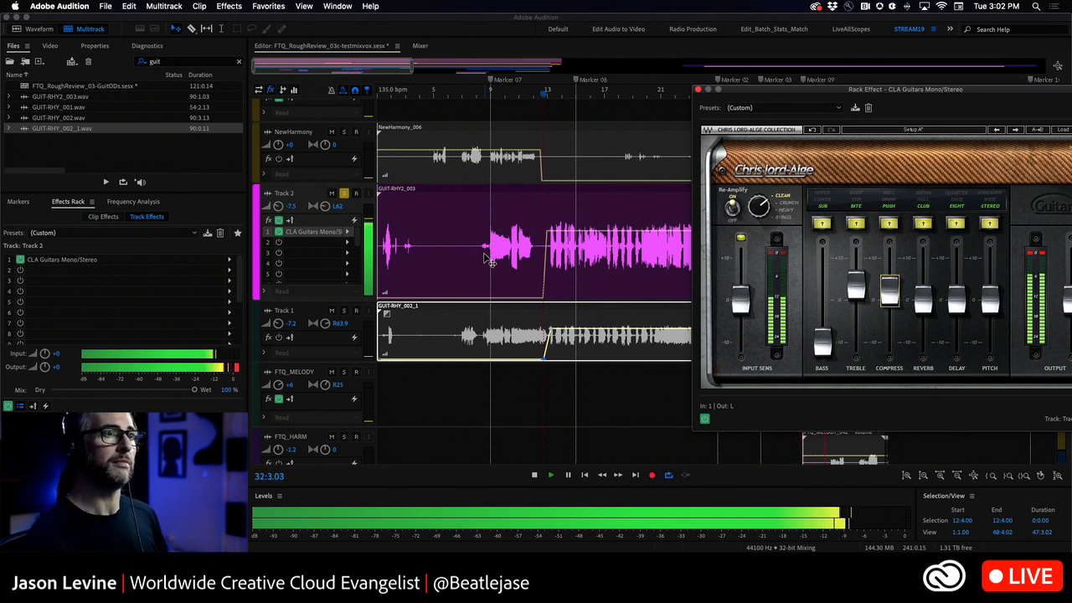
pyautogui.press('space')
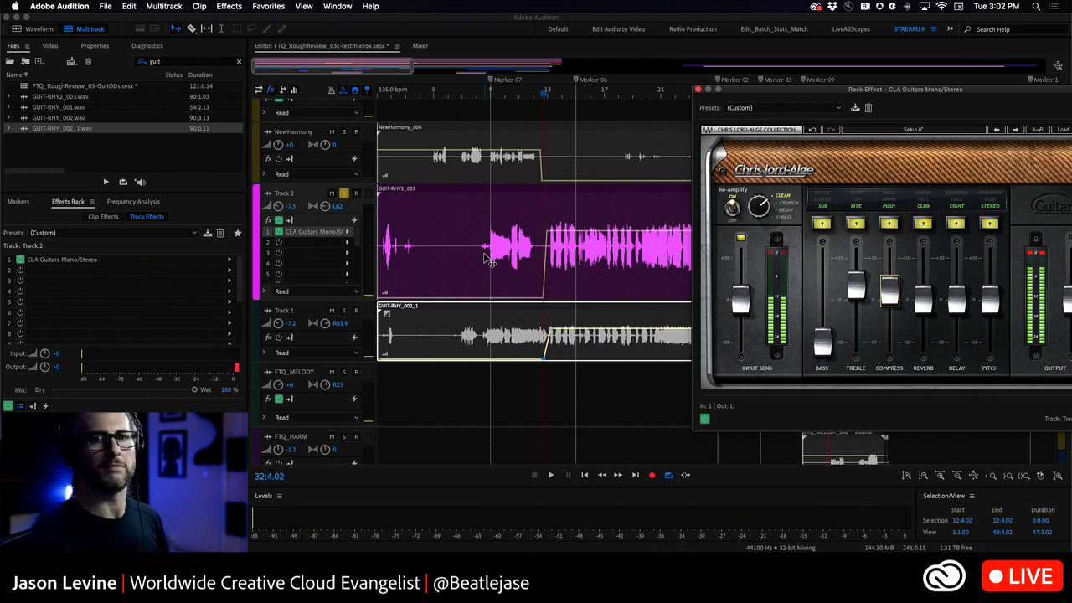
# Move the playhead to 12:3.13, enlarge Track 1 and insert the Waves CLA Guitars Mono/Stereo VST3 effect in its first effect slot
pyautogui.click(544, 95)
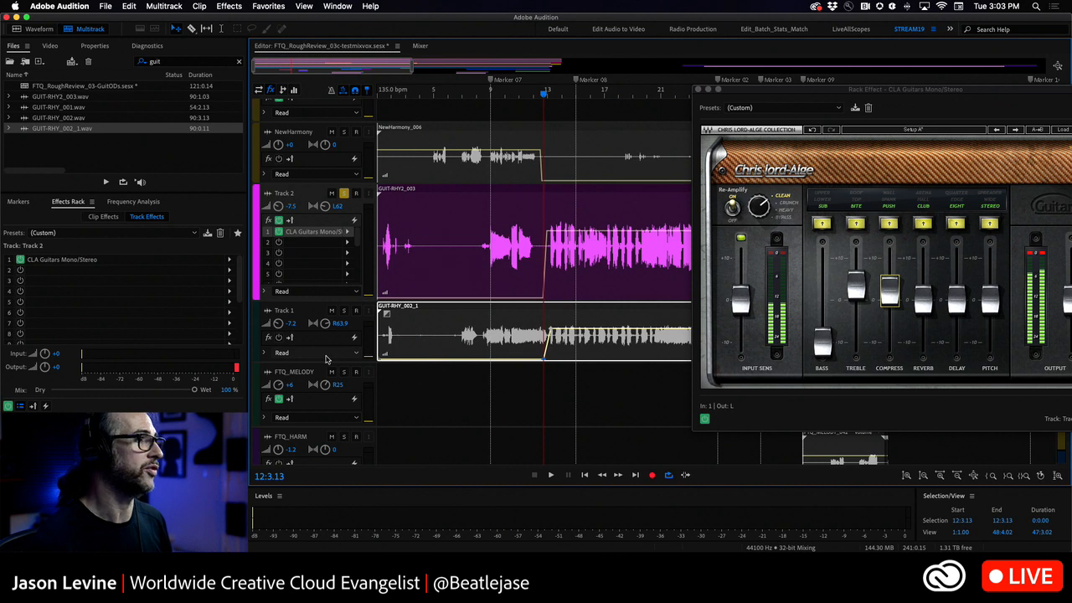
pyautogui.moveTo(335, 362); pyautogui.dragTo(334, 430)
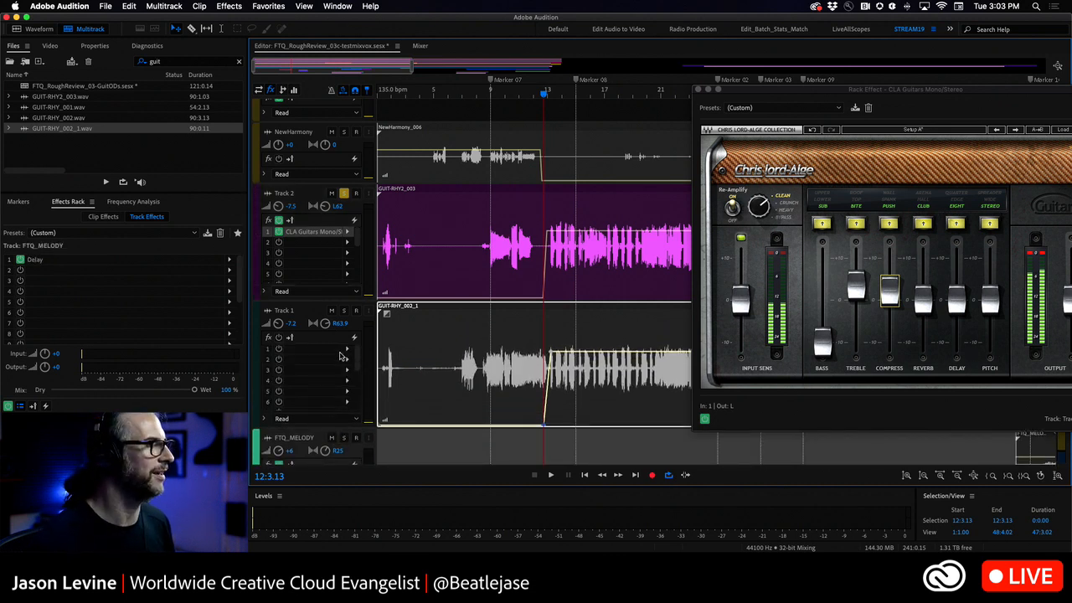
pyautogui.click(347, 350)
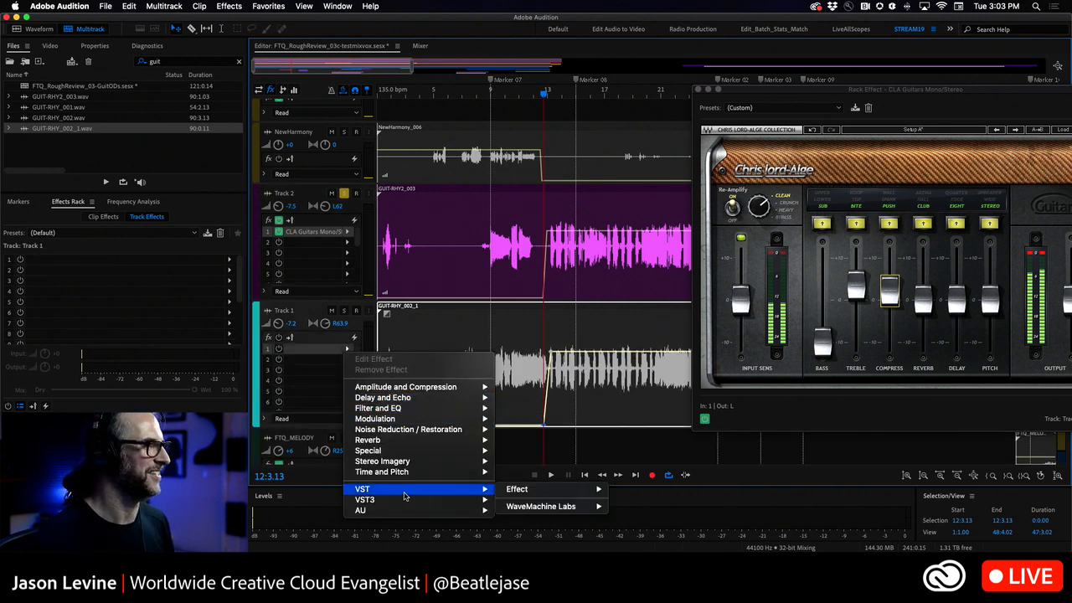
pyautogui.moveTo(405, 499)
pyautogui.moveTo(528, 504)
pyautogui.moveTo(602, 507)
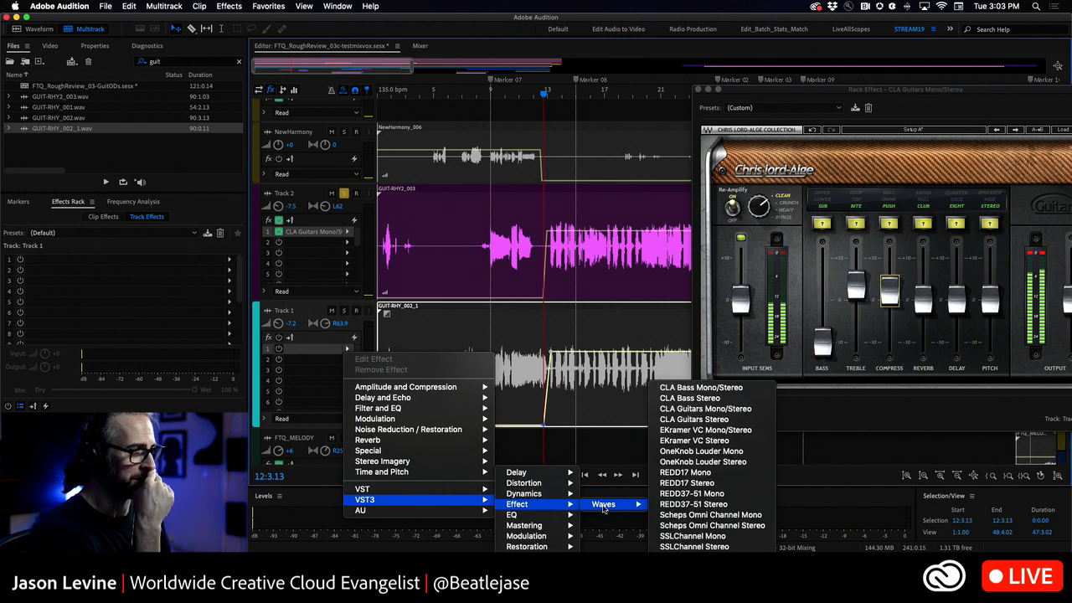
pyautogui.click(734, 410)
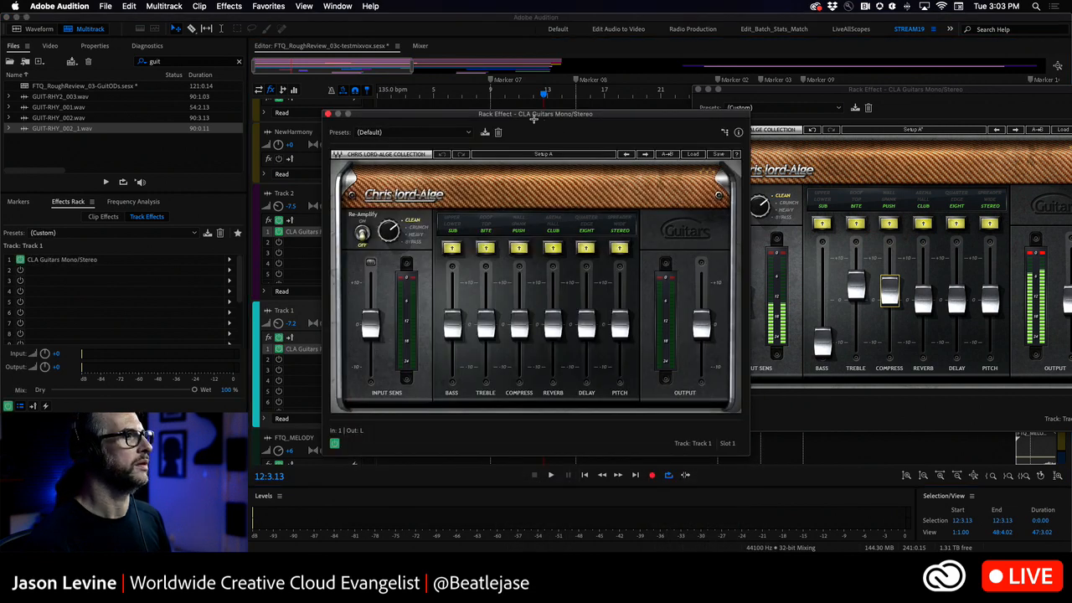
# Solo Track 1 instead of Track 2 and play it from 12:3.13 with its CLA Guitars window in view
pyautogui.moveTo(514, 120); pyautogui.dragTo(514, 400)
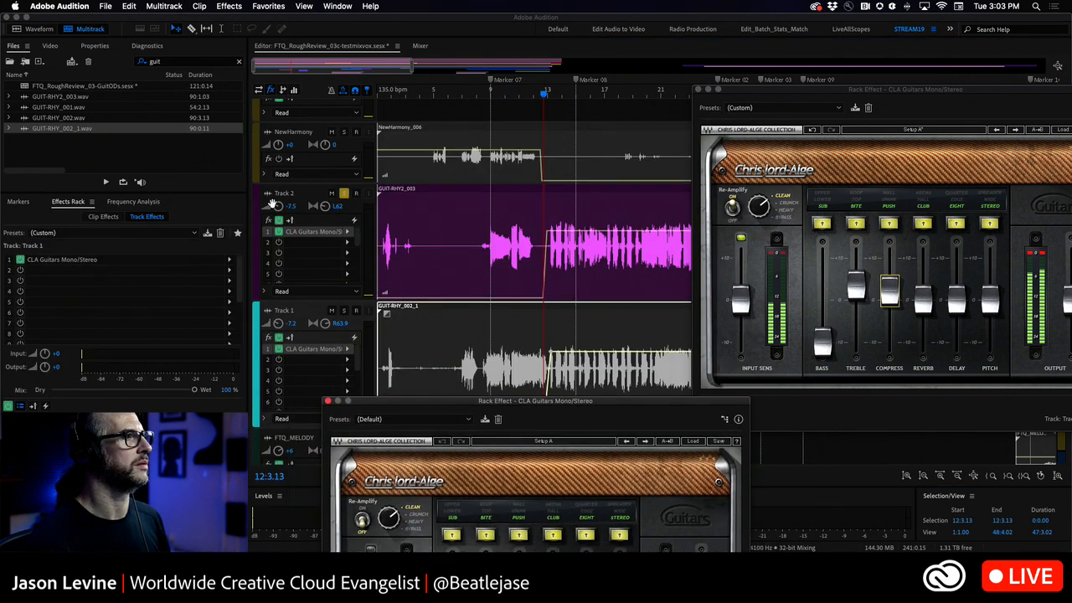
pyautogui.click(344, 195)
pyautogui.click(343, 310)
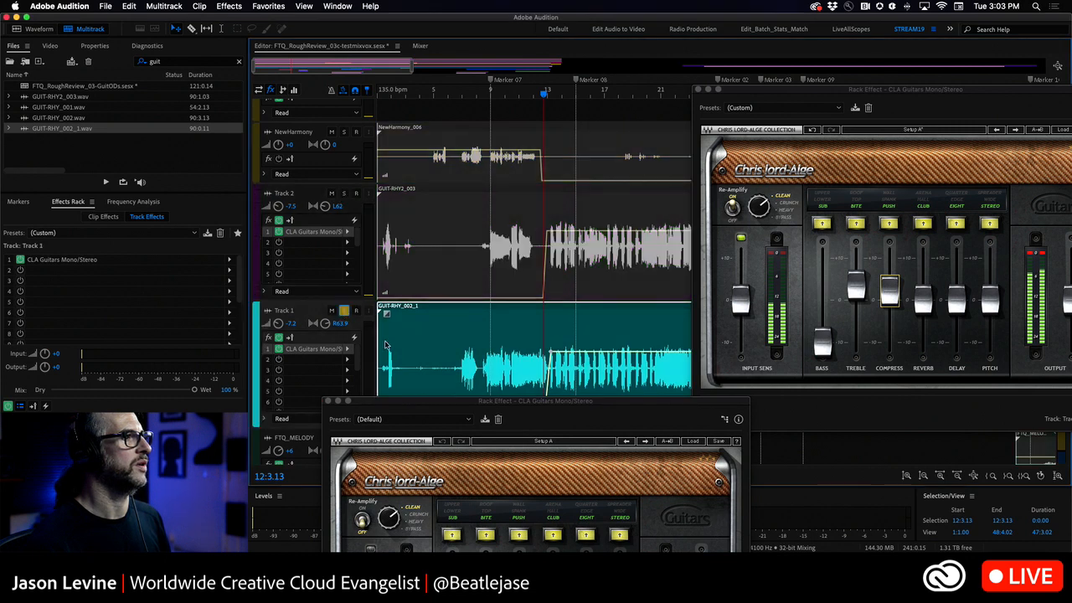
pyautogui.press('space')
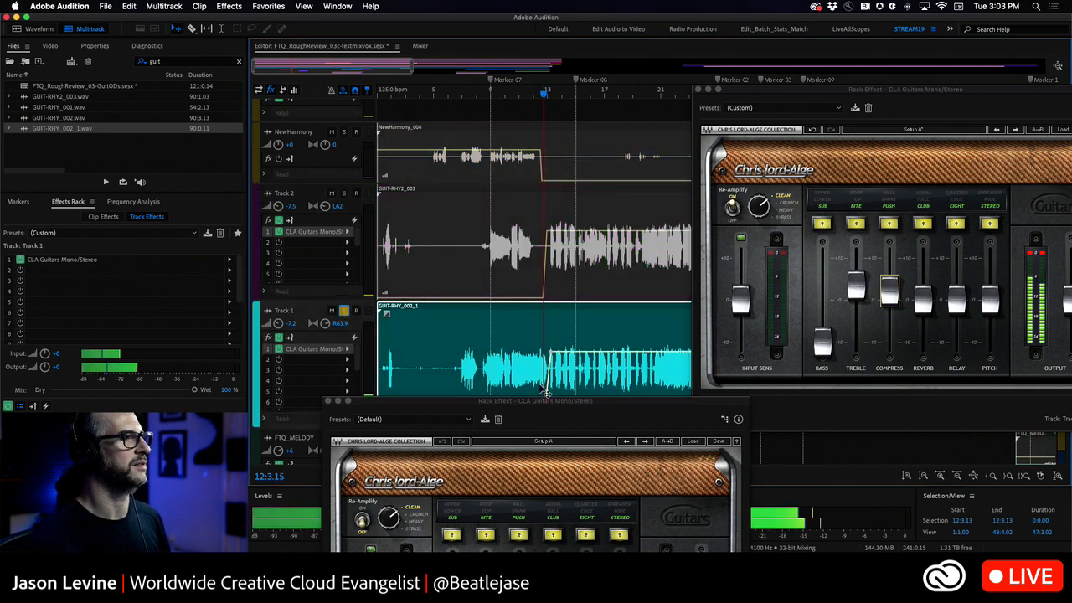
pyautogui.moveTo(530, 405); pyautogui.dragTo(510, 124)
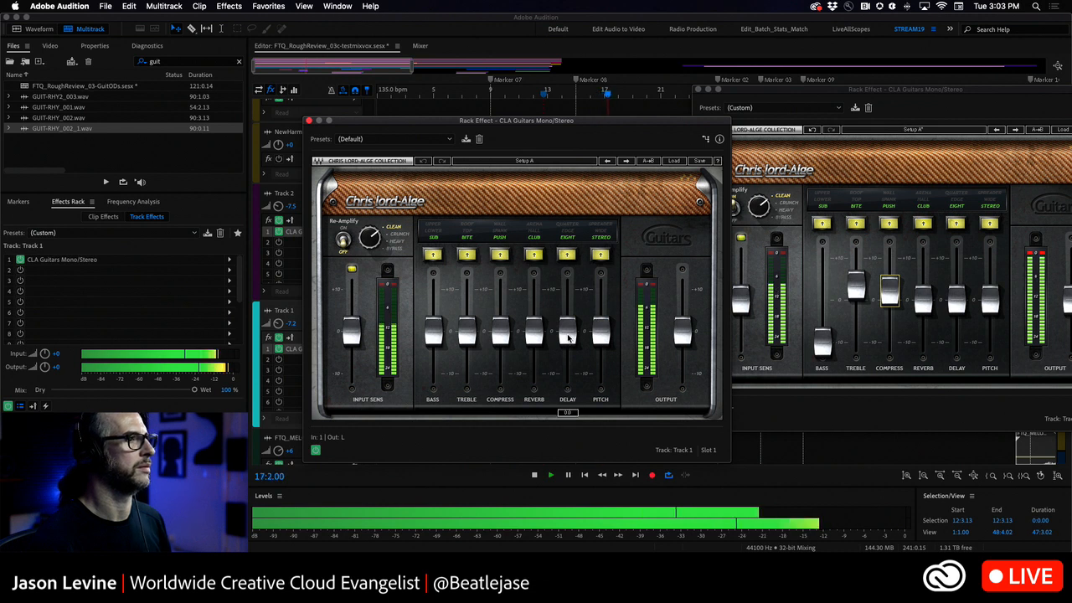
# Lower the Delay fader in Track 1's CLA Guitars to about -2.5, switch the delay type to Edge and close the effect window
pyautogui.moveTo(567, 338); pyautogui.dragTo(566, 346)
pyautogui.click(567, 254)
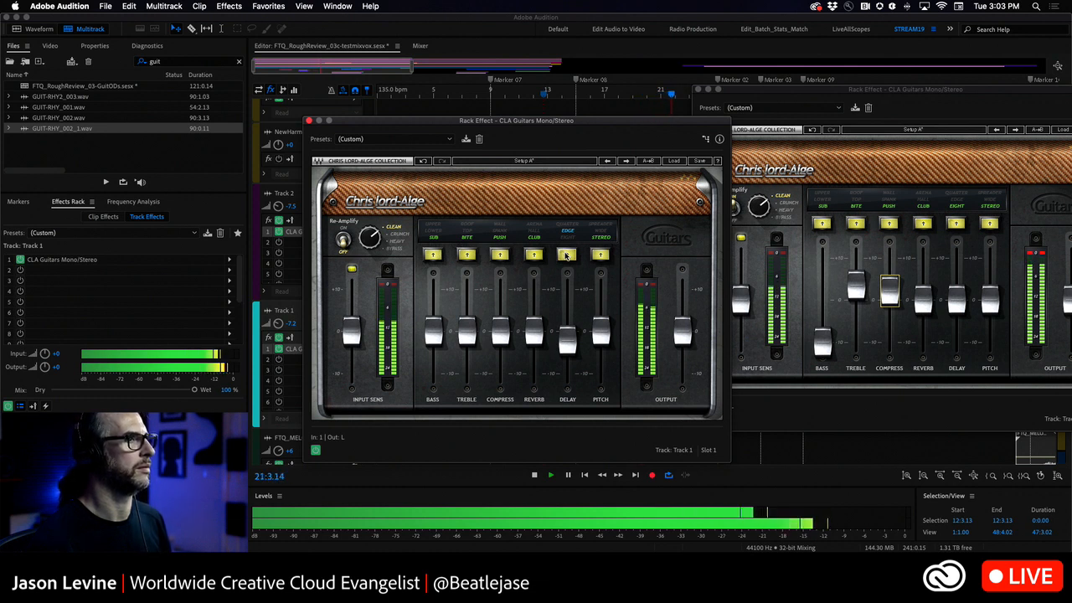
pyautogui.moveTo(558, 345); pyautogui.dragTo(559, 346)
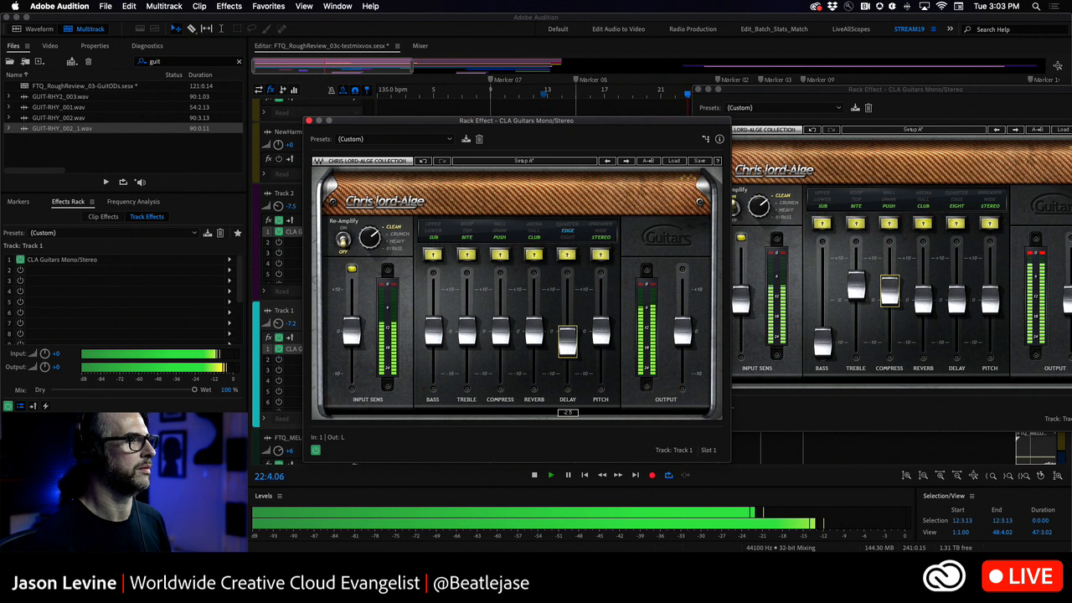
pyautogui.click(309, 122)
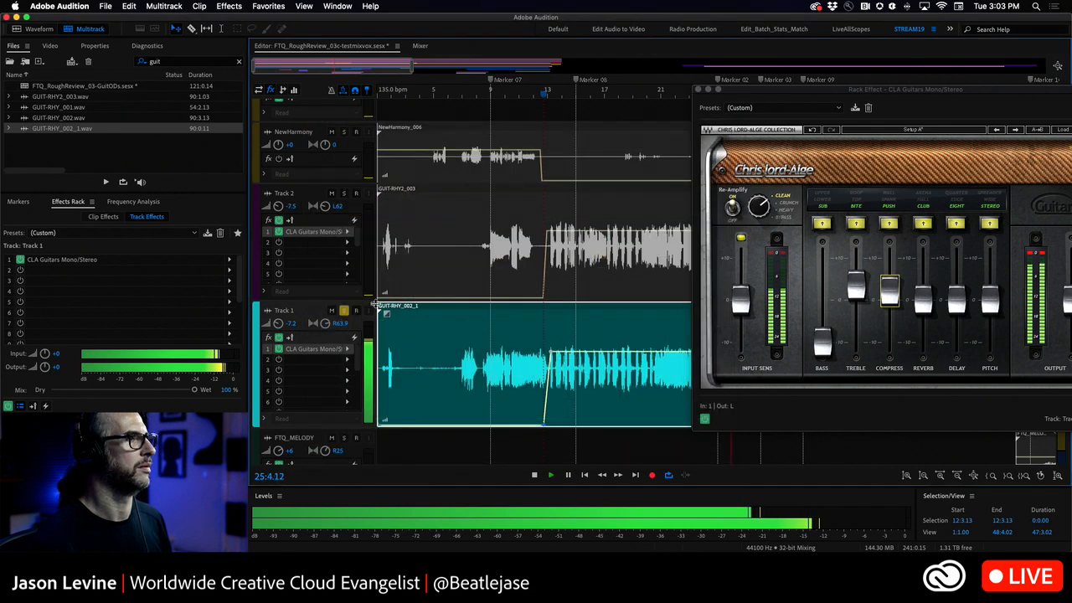
# Solo Track 2 alongside Track 1 and balance them by ear, setting Track 2's volume to -15 dB and Track 1's to -9.9 dB
pyautogui.click(343, 195)
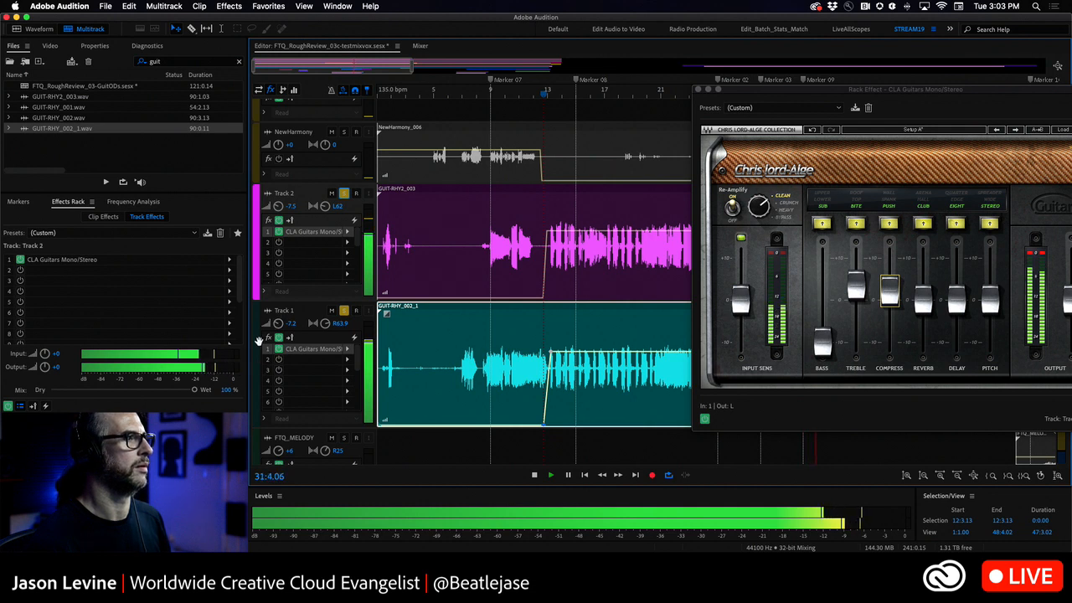
pyautogui.moveTo(279, 323); pyautogui.dragTo(279, 335)
pyautogui.press('space')
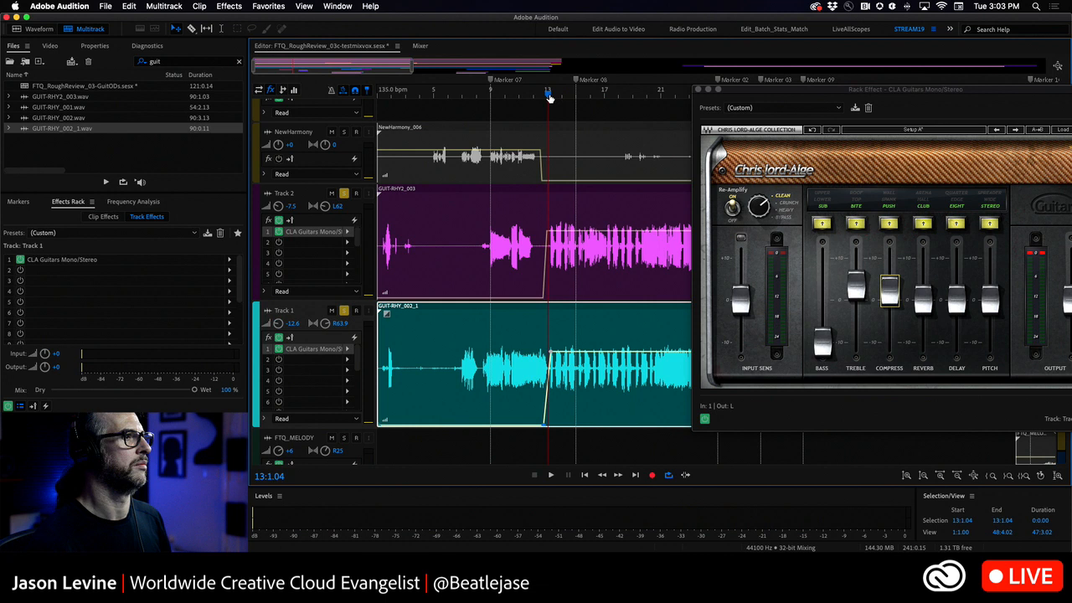
pyautogui.press('space')
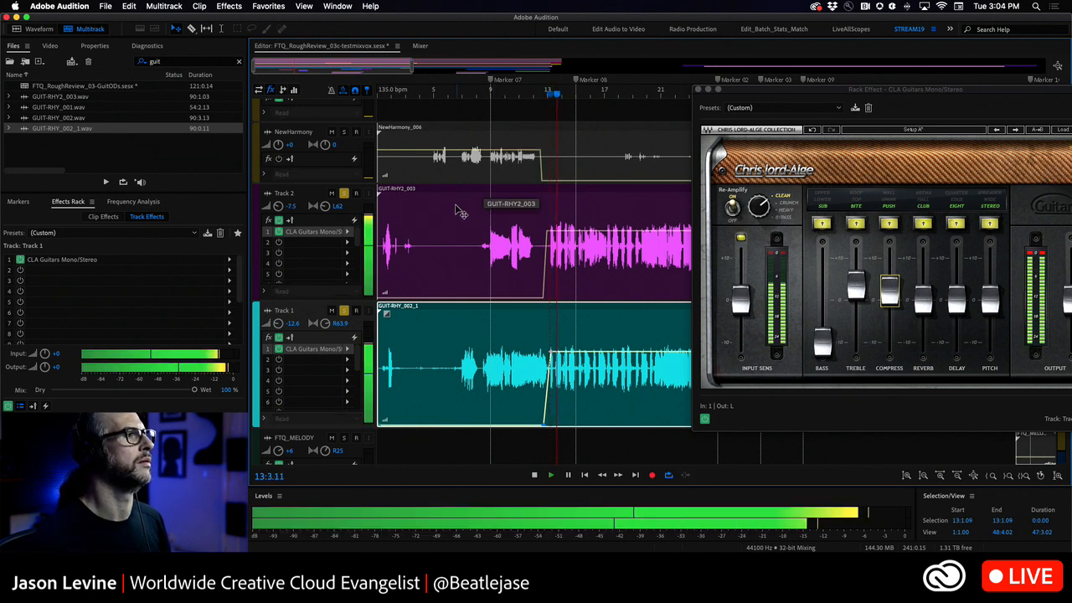
pyautogui.moveTo(262, 205); pyautogui.dragTo(267, 212)
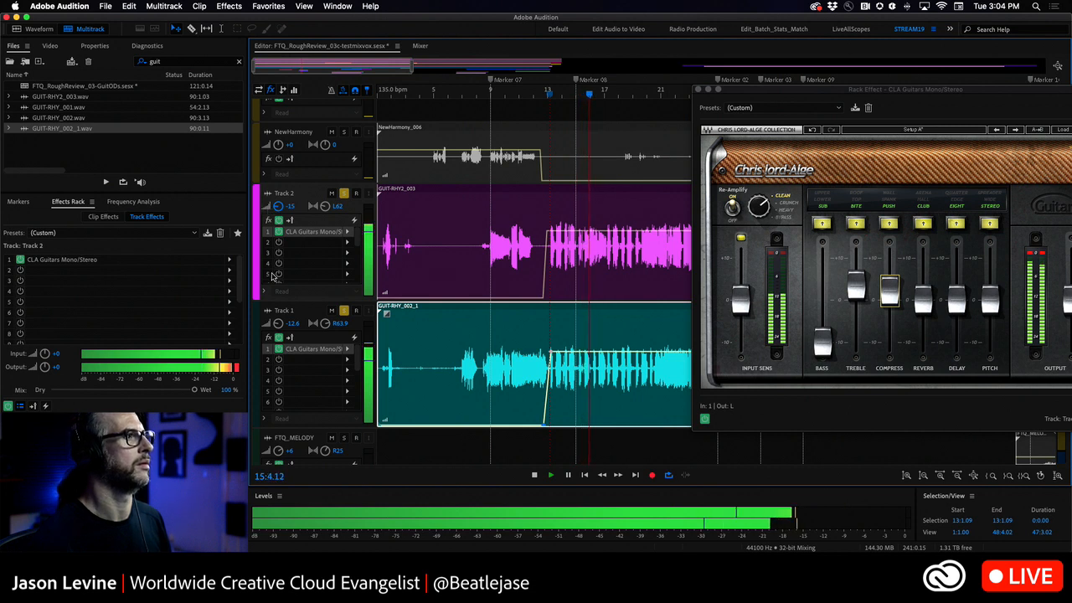
pyautogui.moveTo(277, 323); pyautogui.dragTo(277, 317)
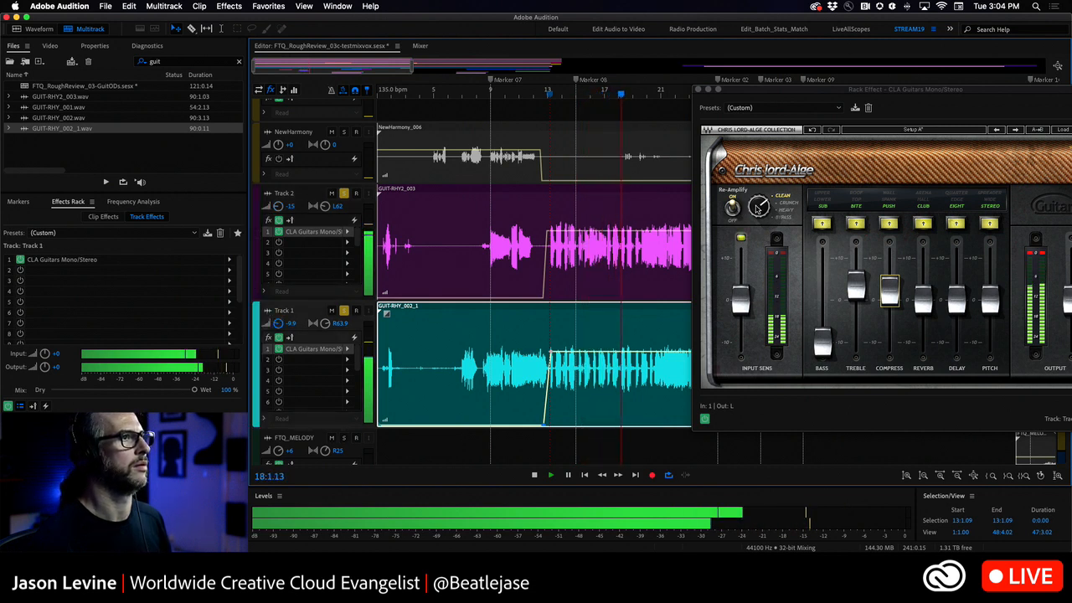
# Switch on Re-Amplify in Track 1's CLA Guitars and close both effect windows
pyautogui.doubleClick(309, 350)
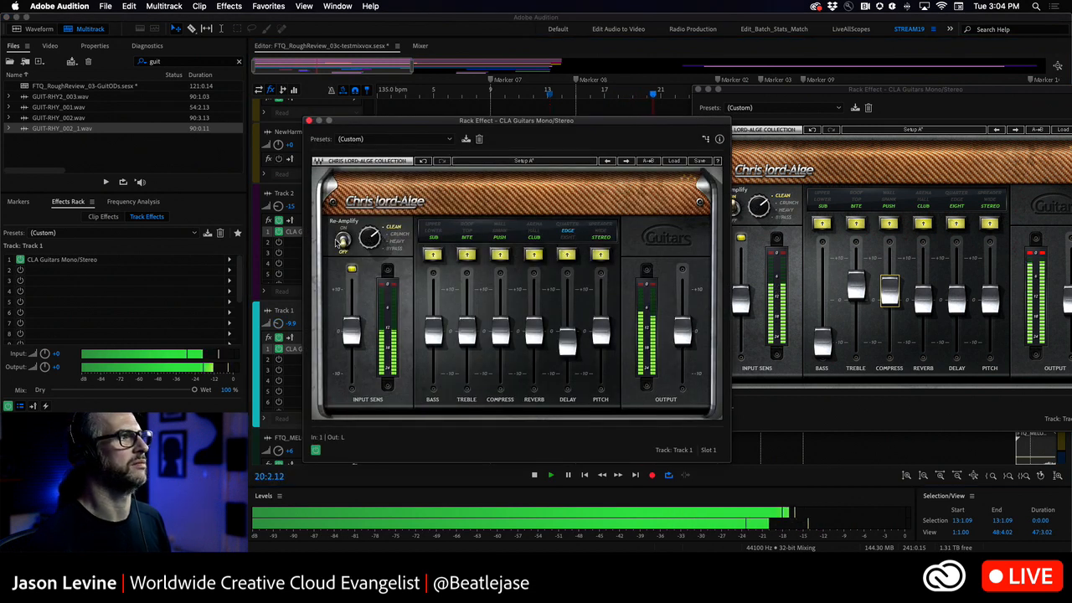
pyautogui.click(343, 241)
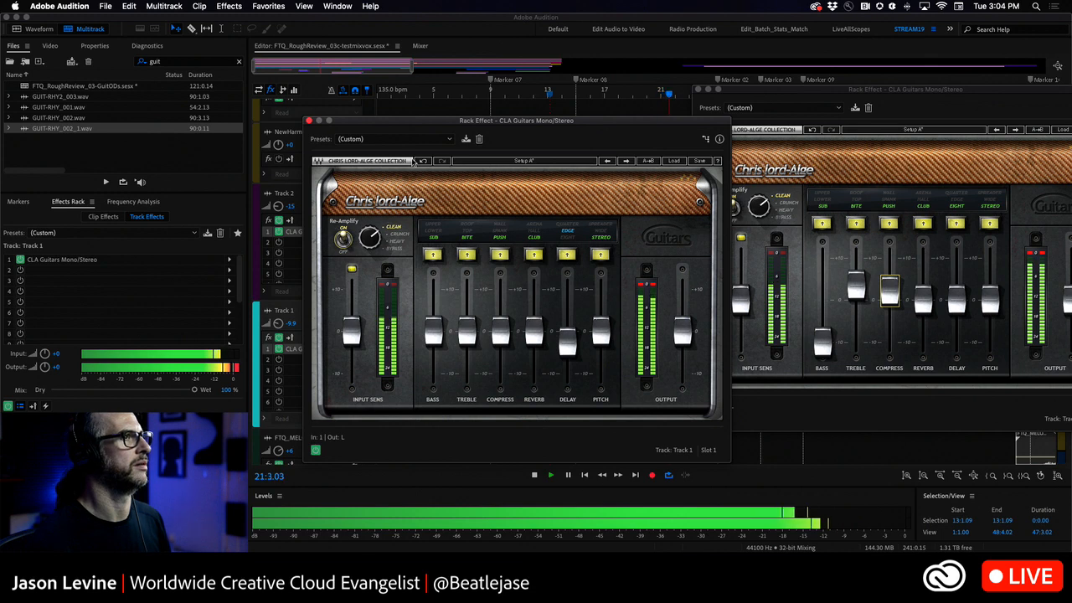
pyautogui.click(309, 120)
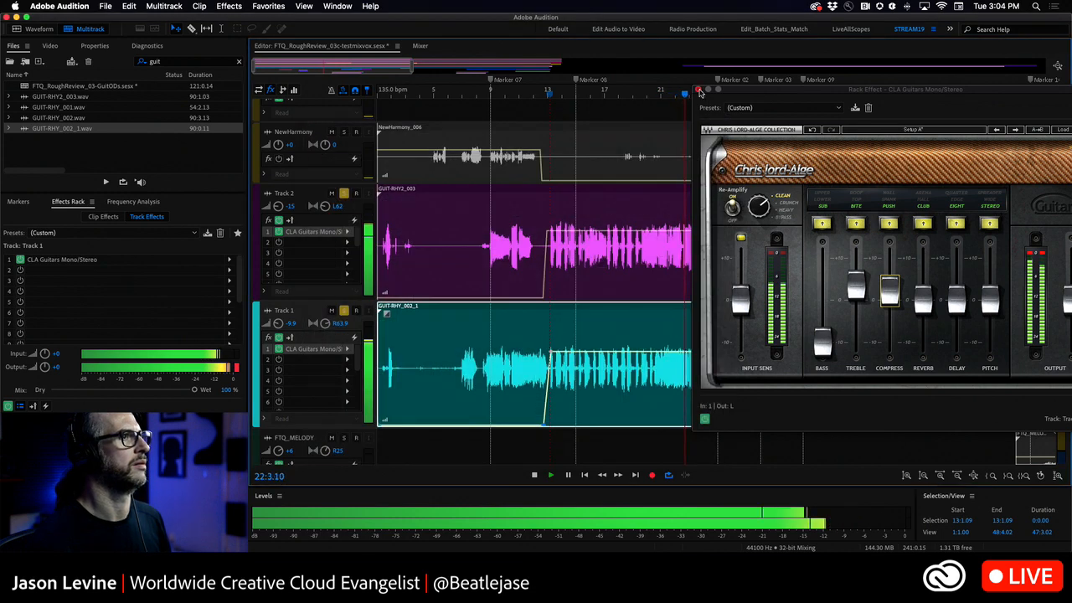
pyautogui.click(698, 90)
# Play both guitars from 13:1.06, lowering Bass in Track 1's CLA Guitars to about -10 and raising Treble slightly
pyautogui.press('space')
pyautogui.click(549, 95)
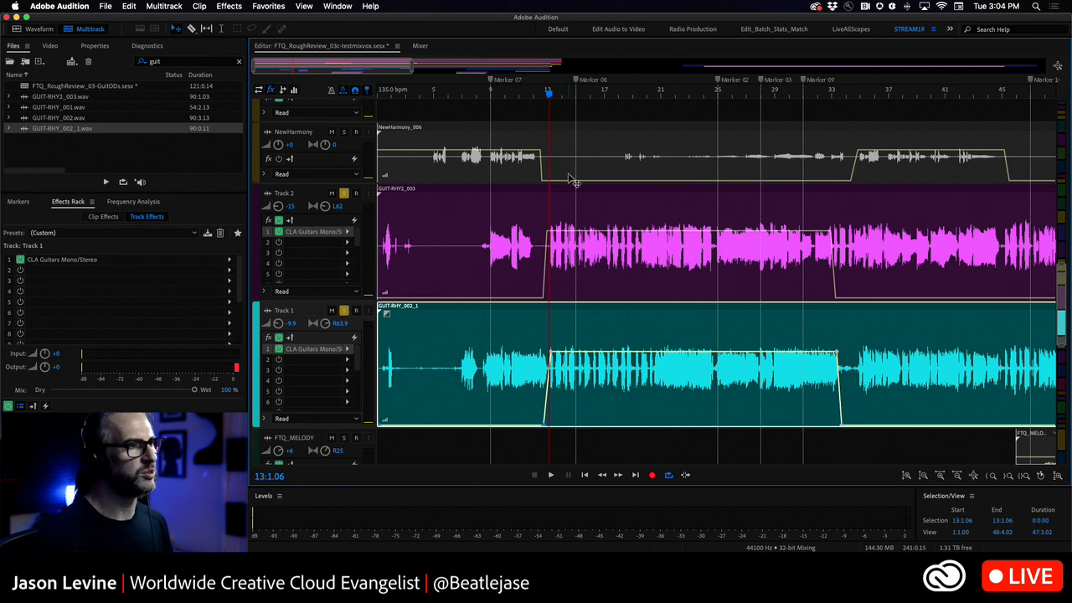
pyautogui.press('space')
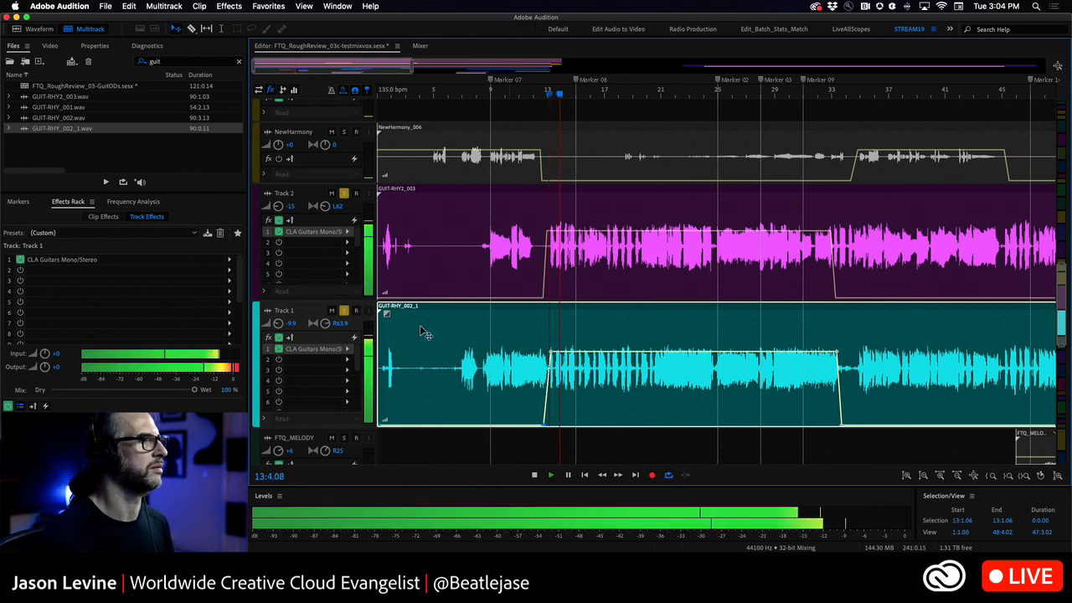
pyautogui.doubleClick(314, 346)
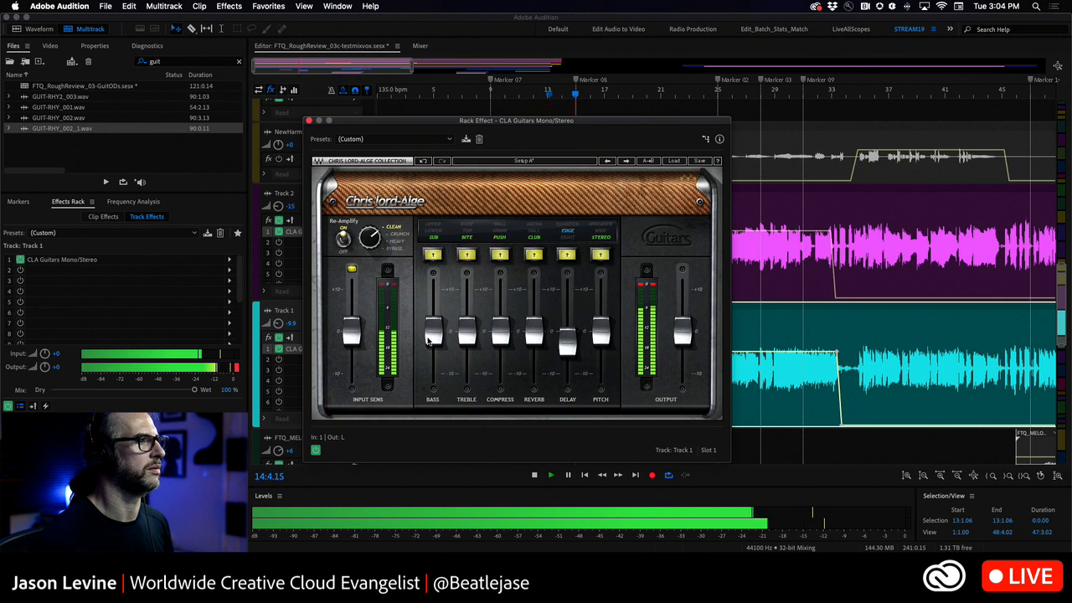
pyautogui.moveTo(433, 332); pyautogui.dragTo(433, 373)
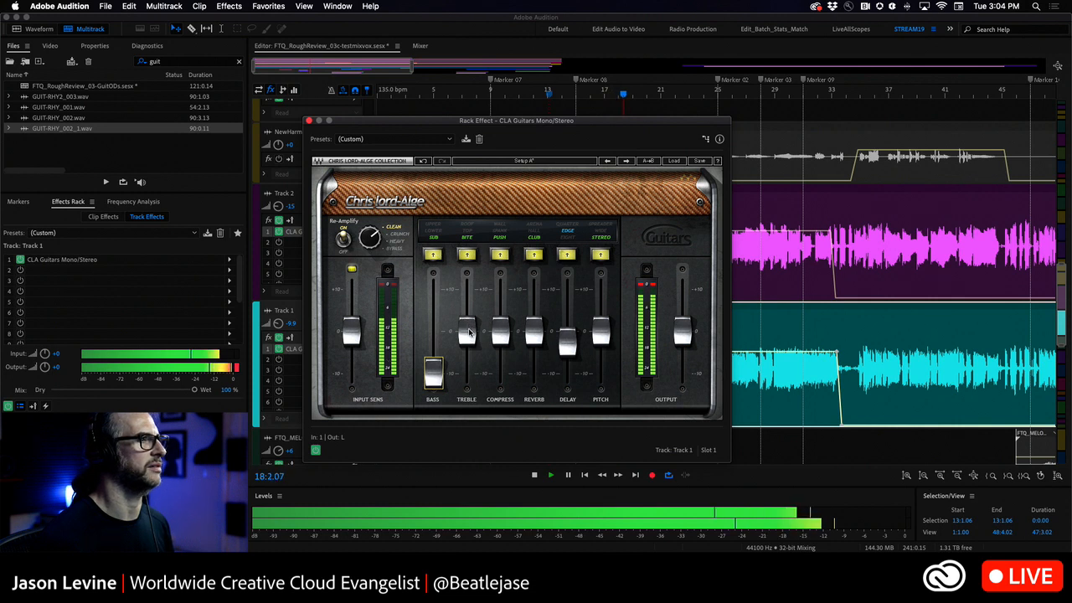
pyautogui.moveTo(466, 333); pyautogui.dragTo(466, 319)
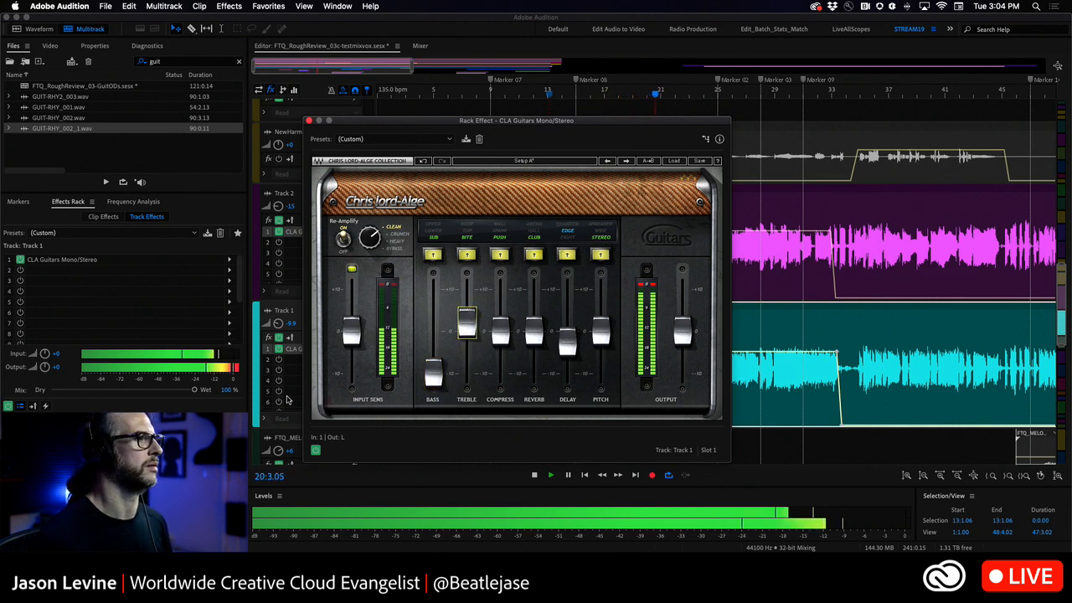
# Minimize the track heights, close the effect window and clear all solos to hear the guitars in the full mix
pyautogui.scroll(-5, 277, 394)
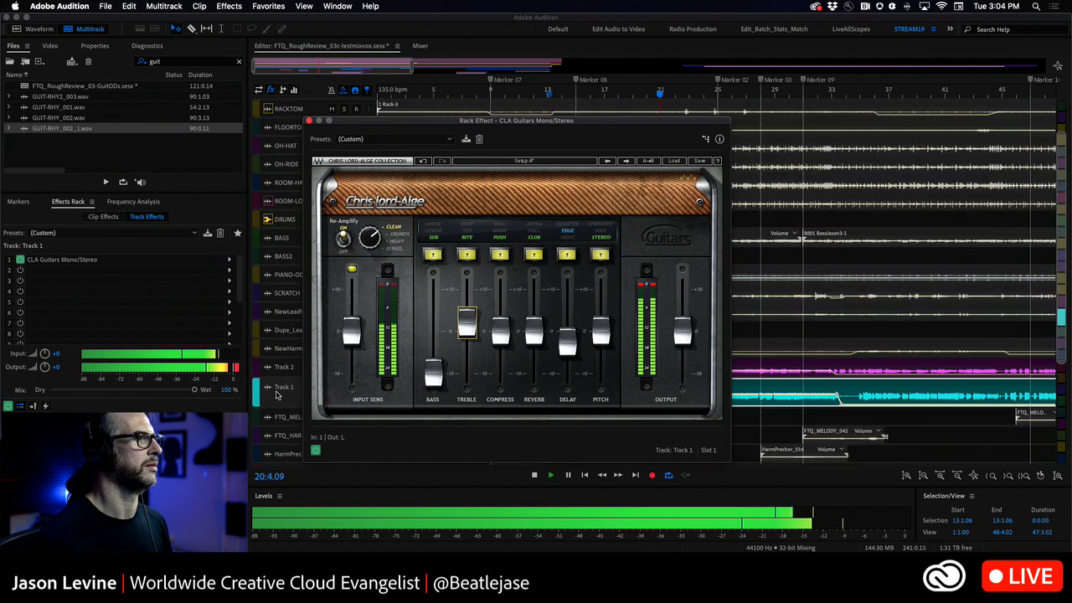
pyautogui.click(308, 121)
pyautogui.scroll(2, 352, 415)
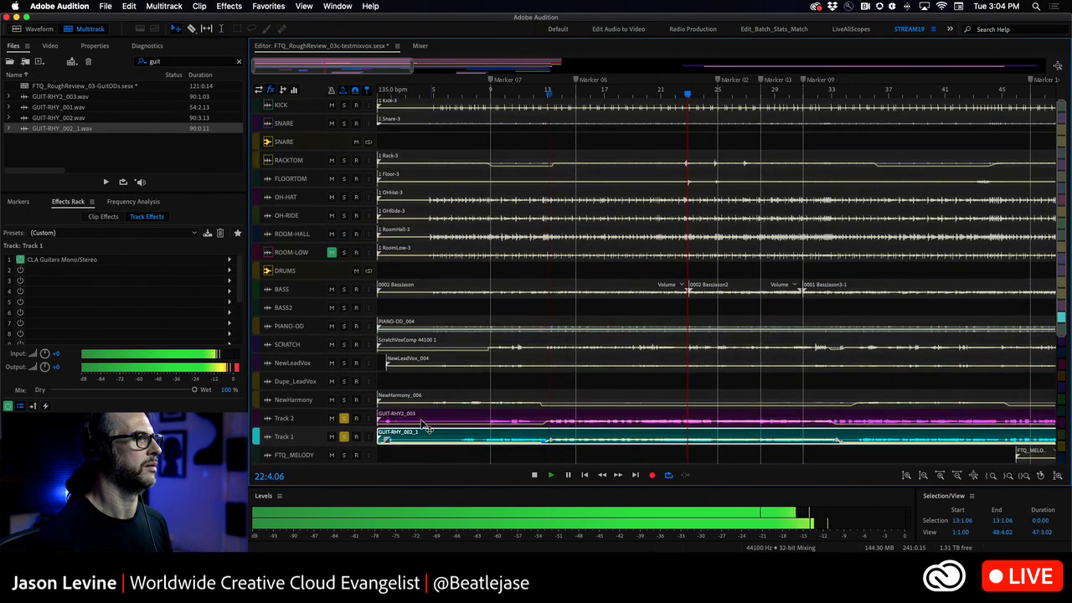
pyautogui.scroll(-8, 586, 401)
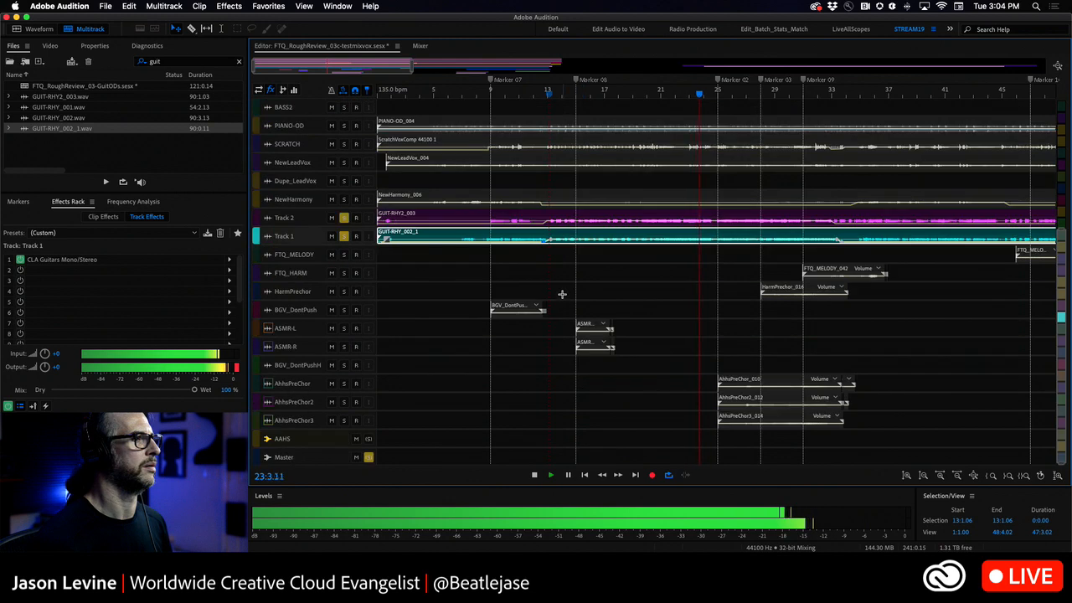
pyautogui.click(368, 459)
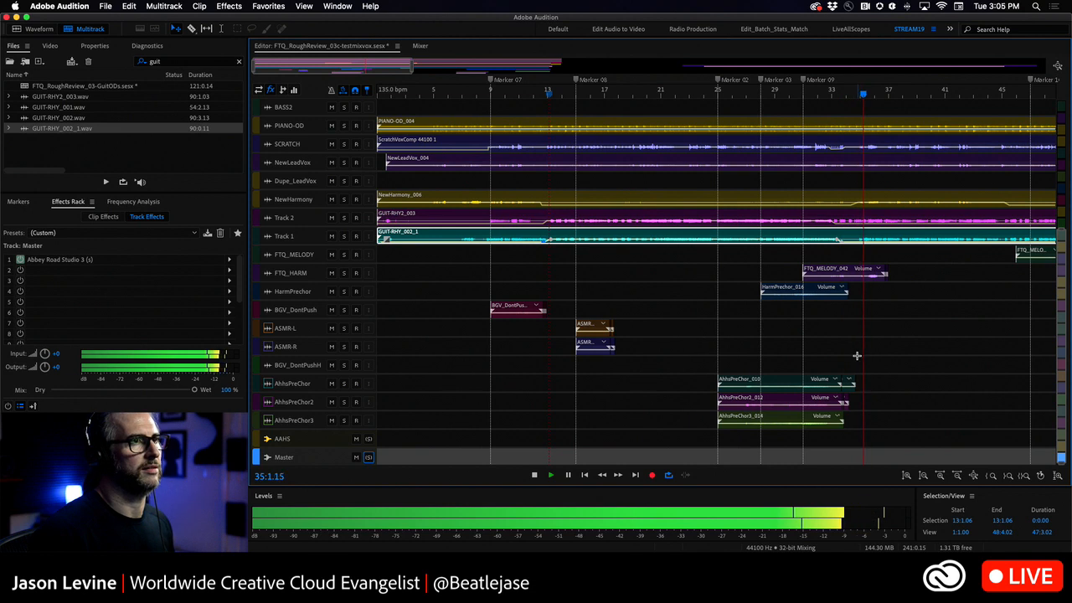
# Play the full mix from 36:2.08 and again from 35:3.10 to judge the guitar blend
pyautogui.press('space')
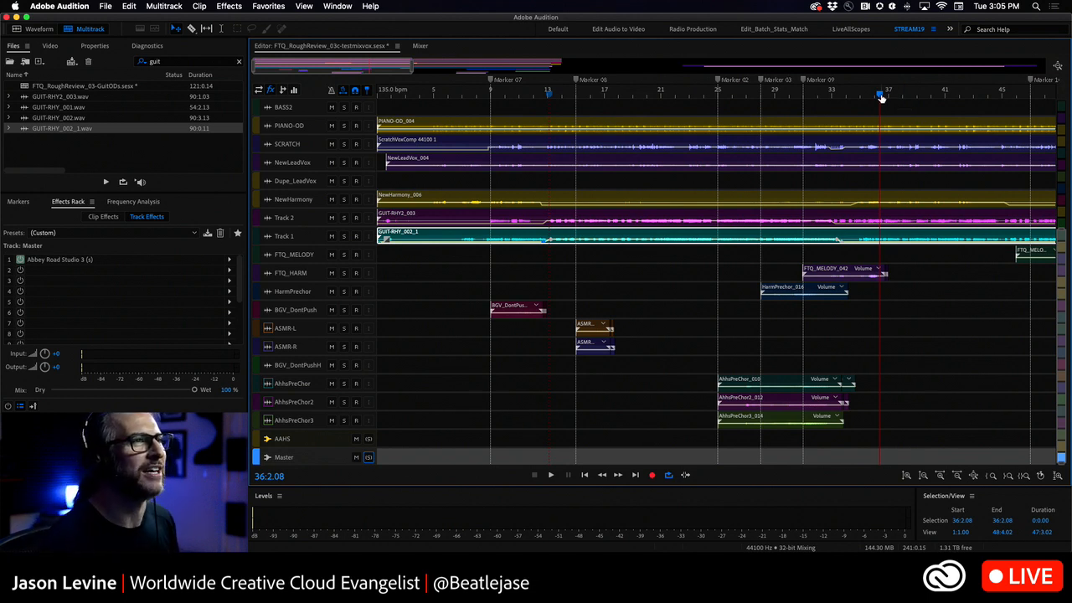
pyautogui.press('space')
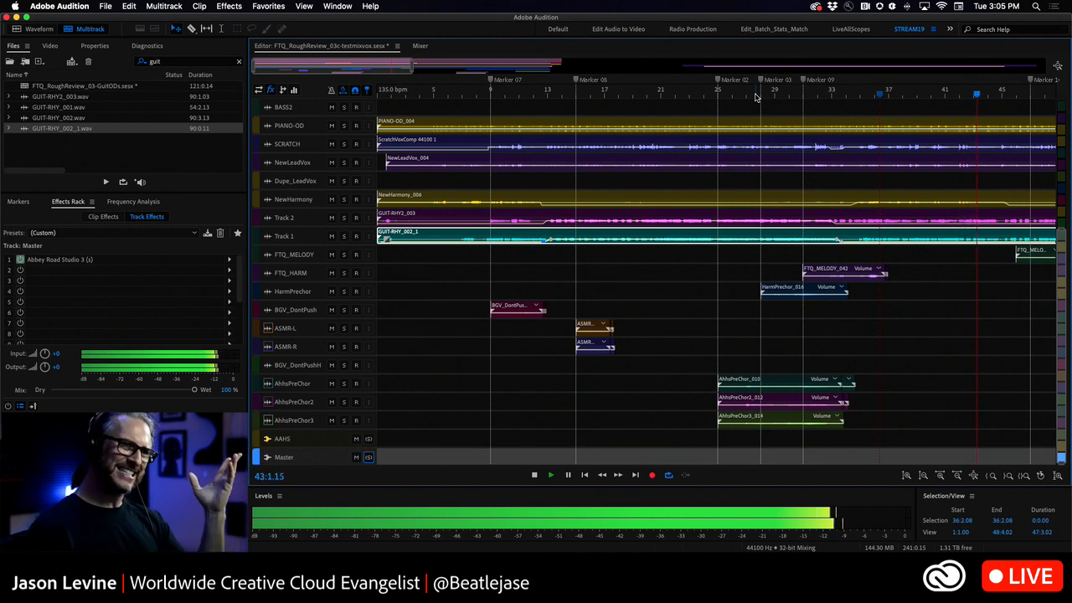
pyautogui.press('space')
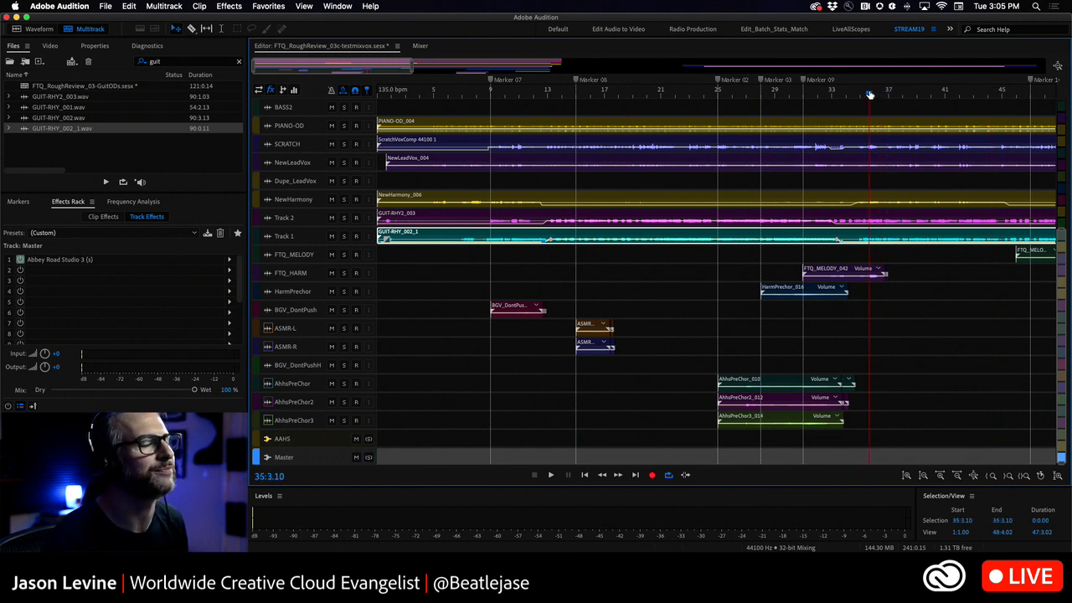
pyautogui.press('space')
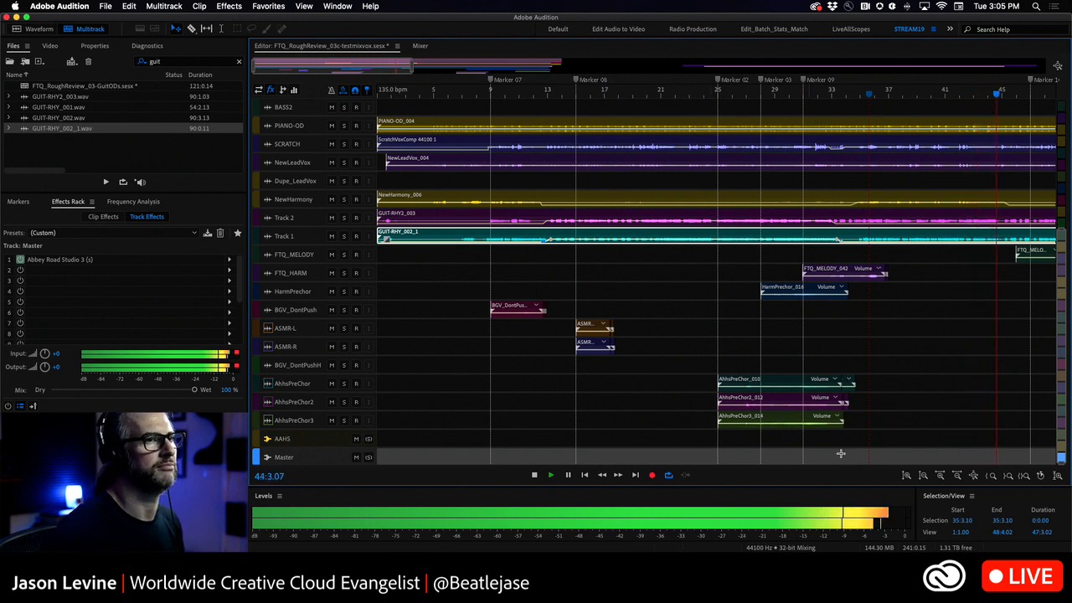
pyautogui.press('space')
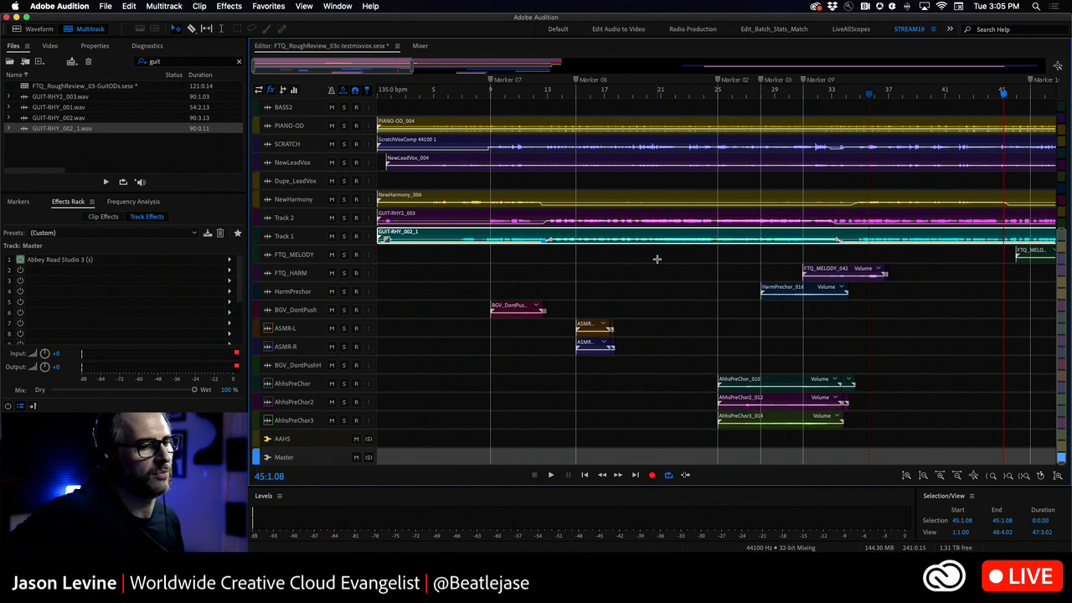